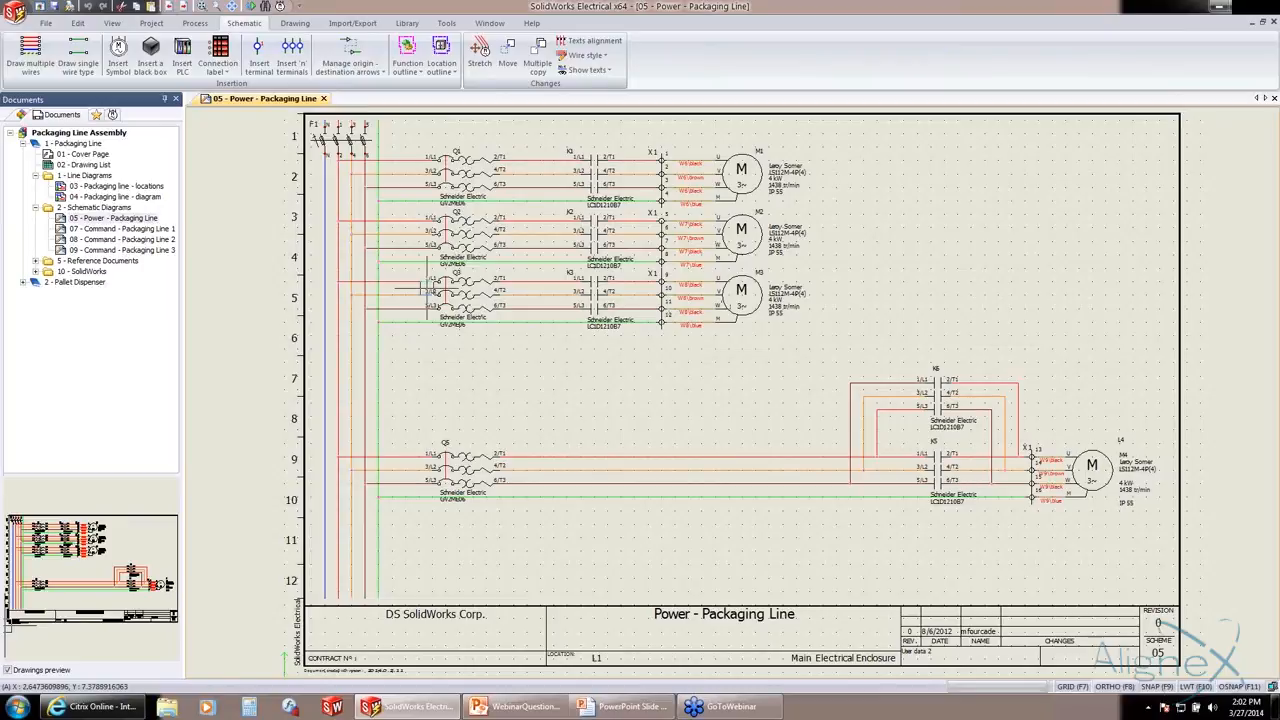
- Set up single-type wire drawing with the N L1 L2 L3 (each phase with a color) style, excluding the neutral wire
left_click(78, 52)
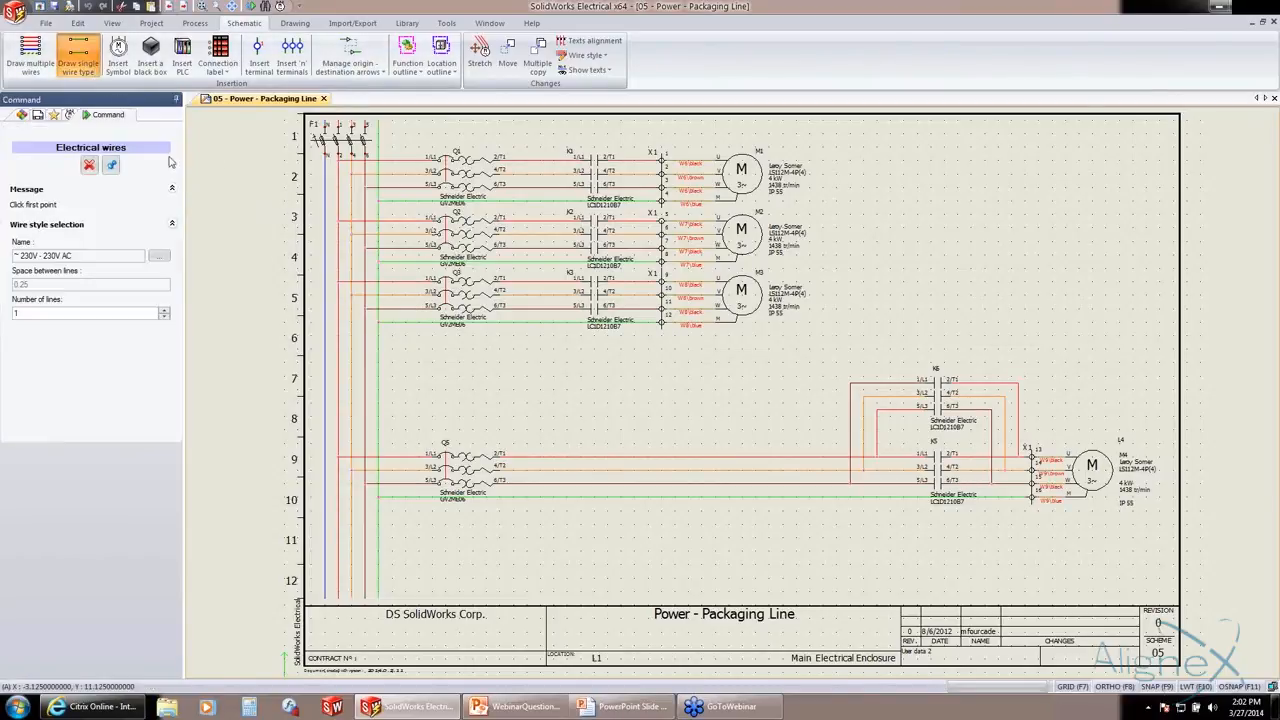
left_click(160, 257)
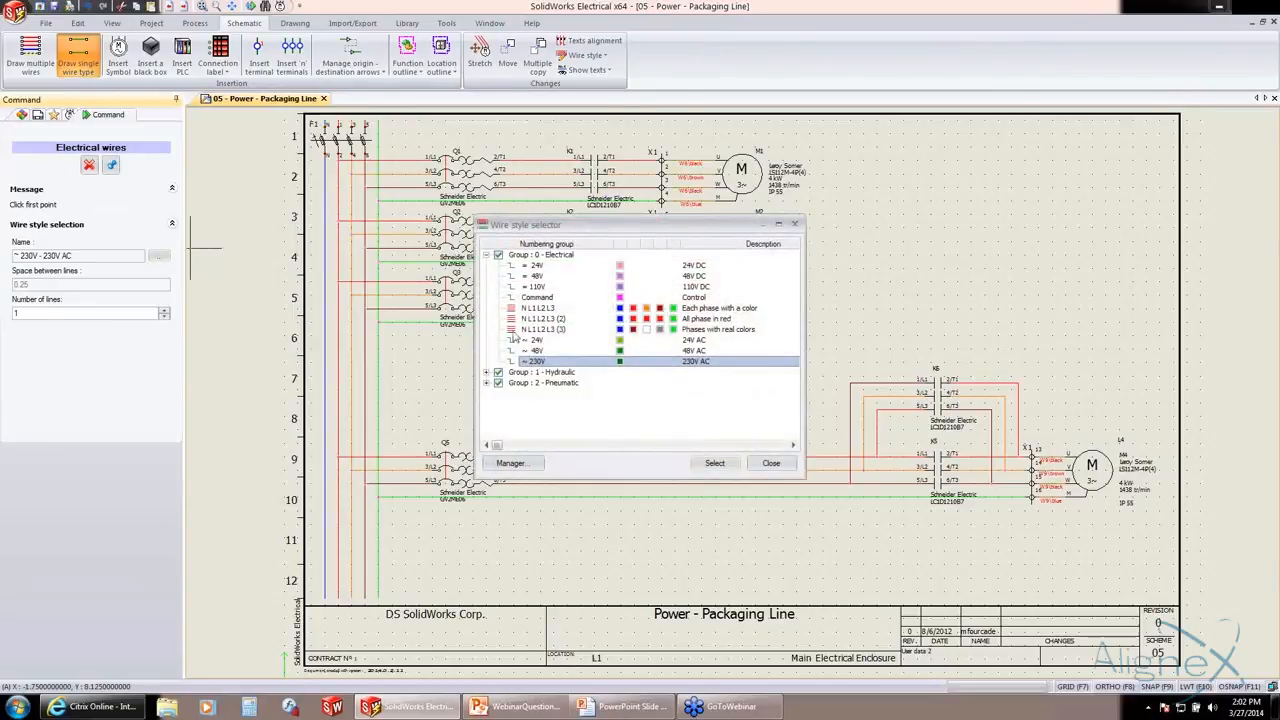
left_click(532, 312)
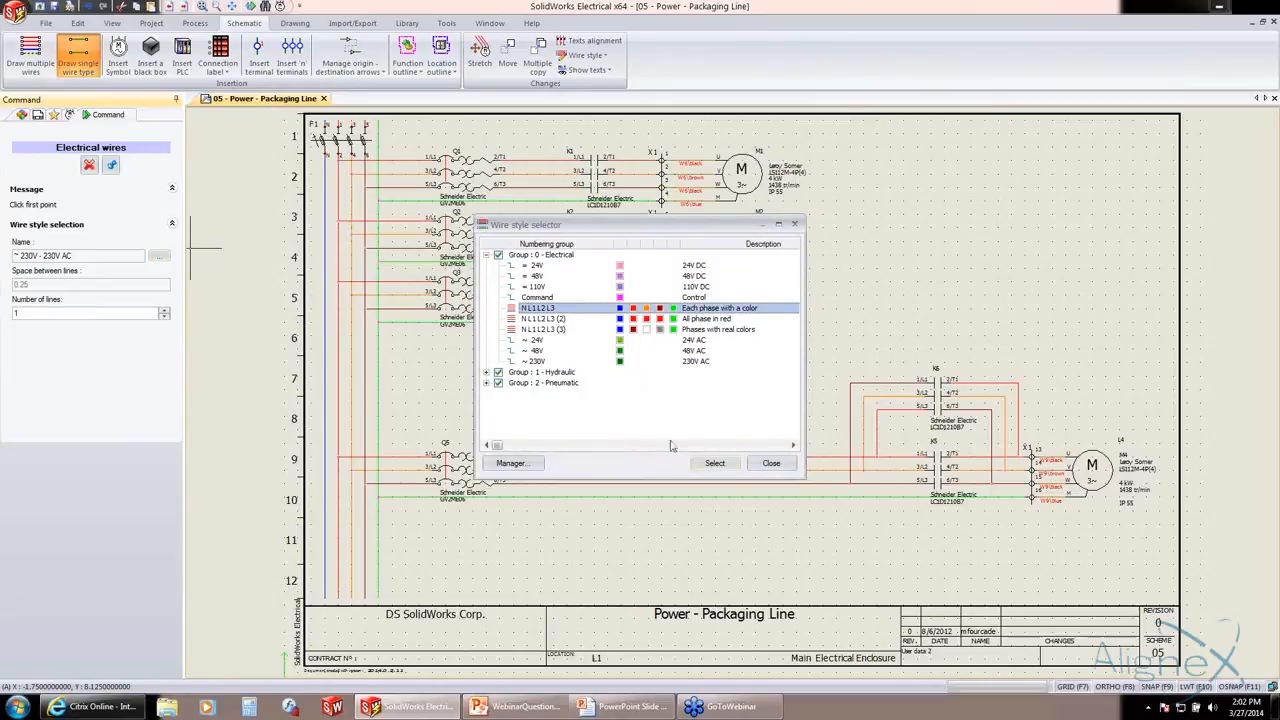
left_click(714, 463)
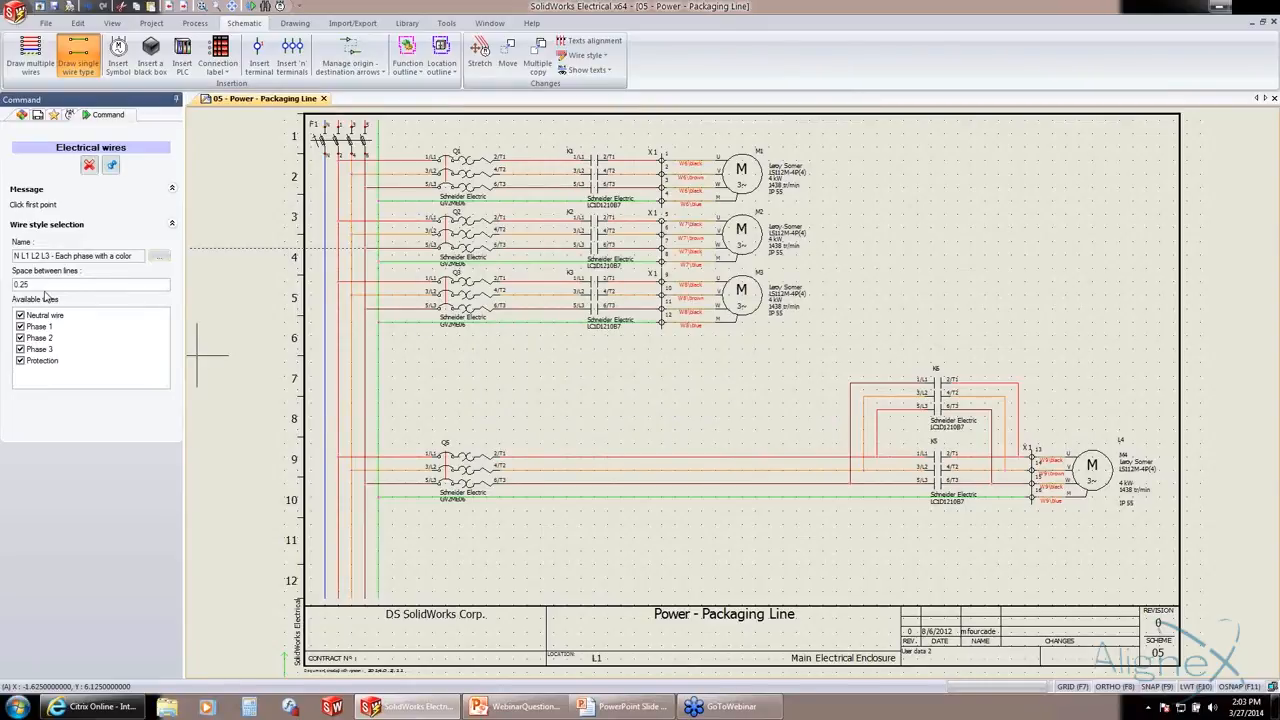
left_click(20, 315)
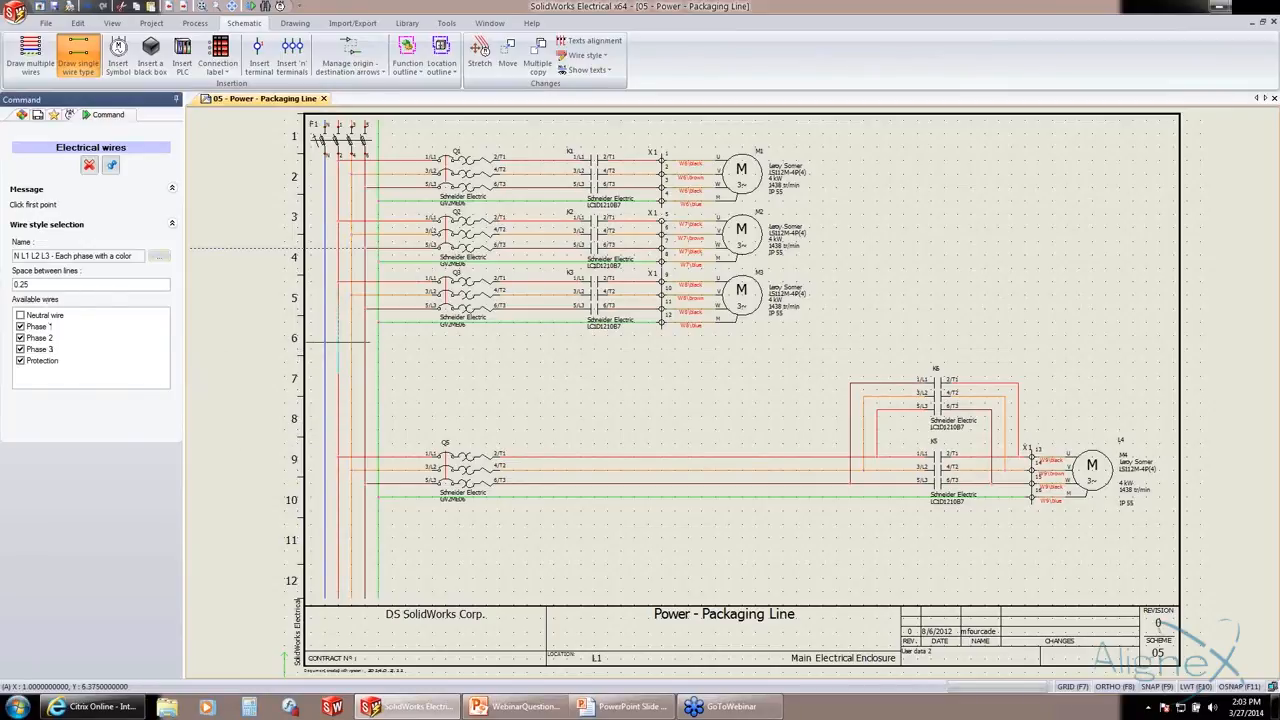
- Draw the three phase wires and protection wire horizontally from the vertical supply lines at row 6, ending below motor M3's connections
left_click(338, 340)
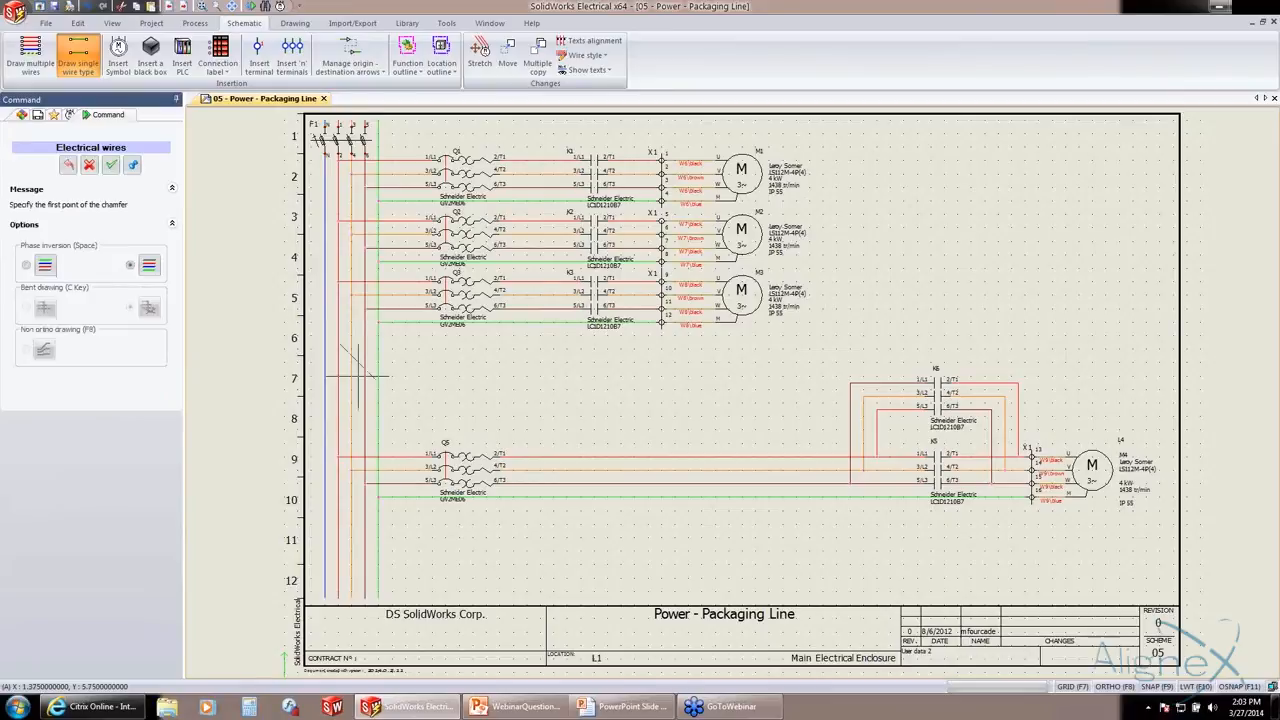
left_click(358, 376)
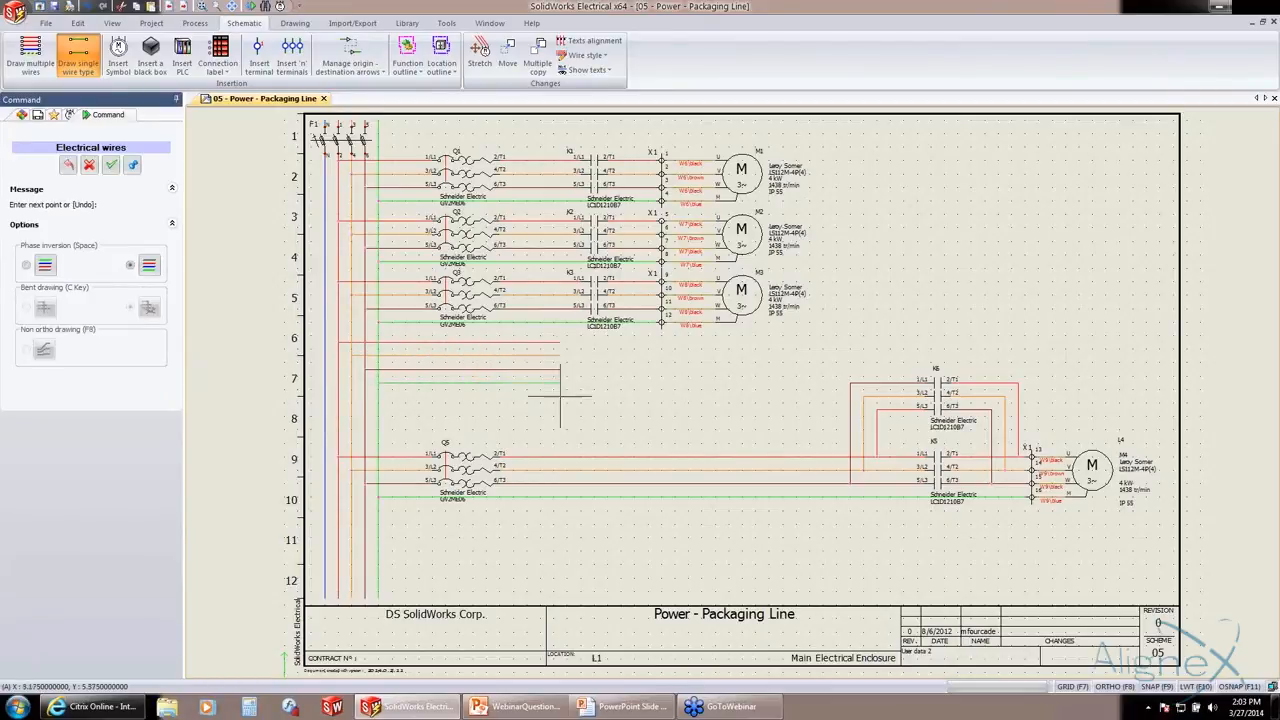
left_click(715, 403)
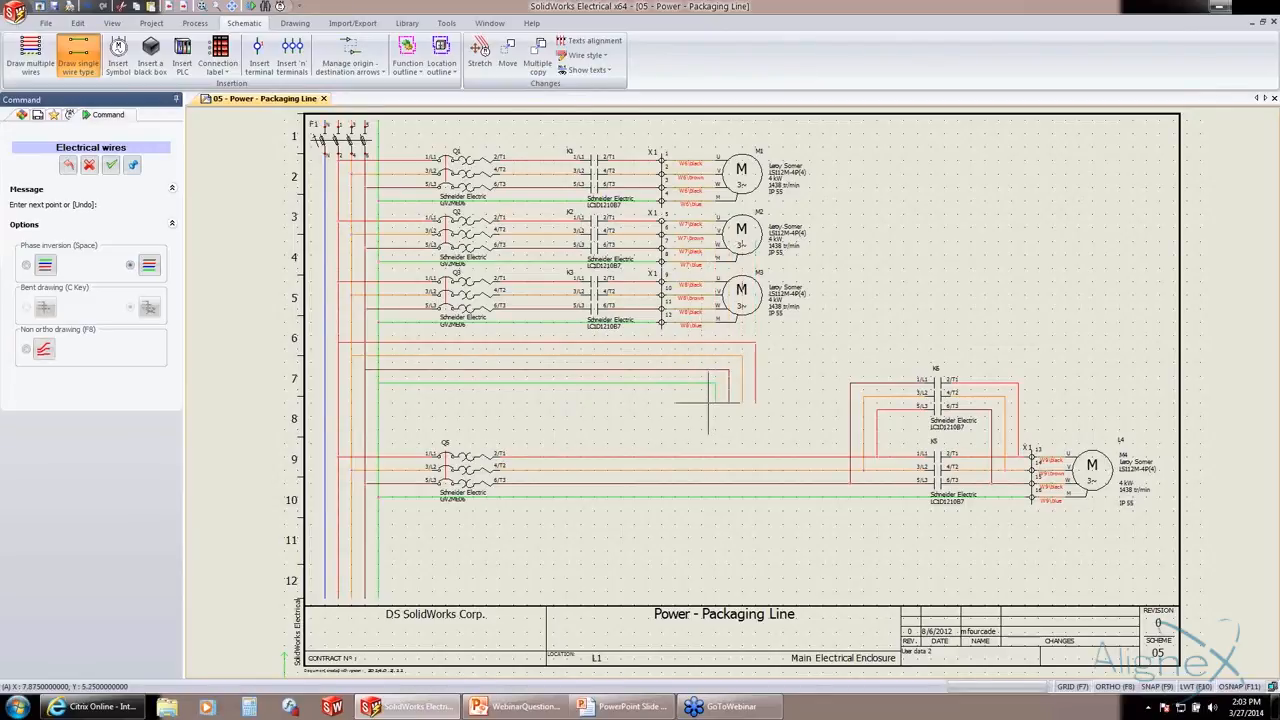
key("space")
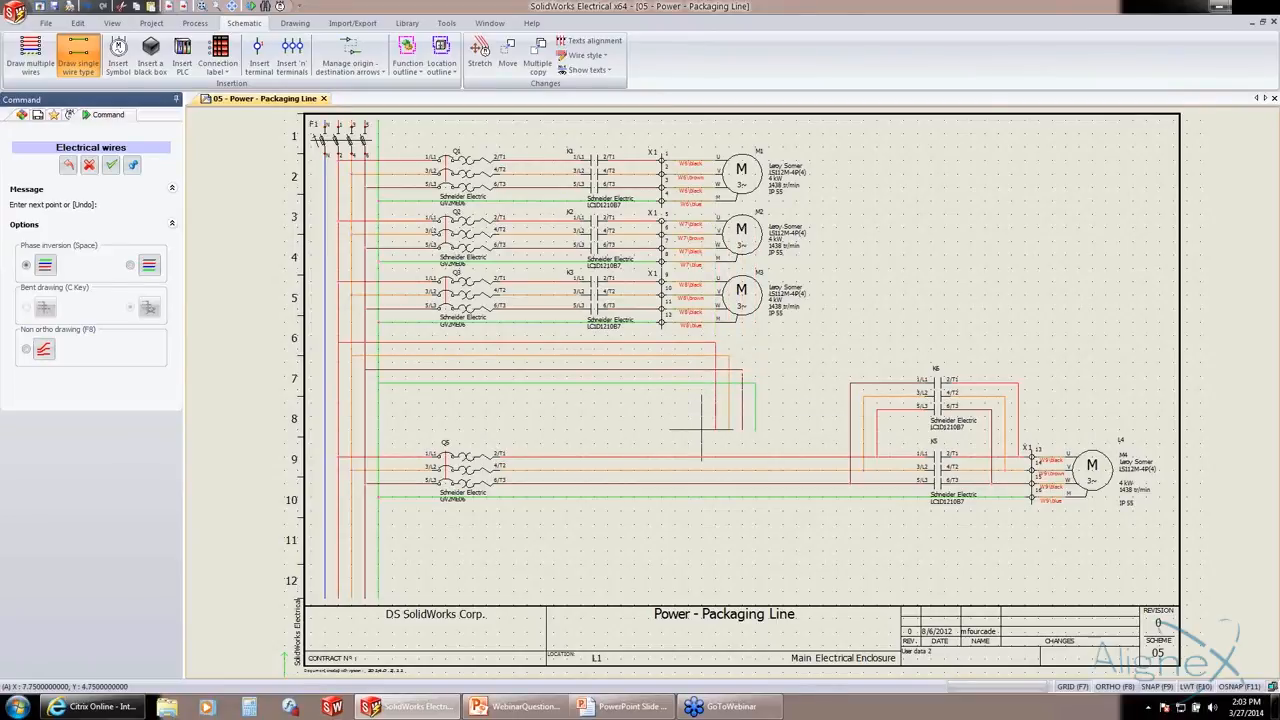
key("Escape")
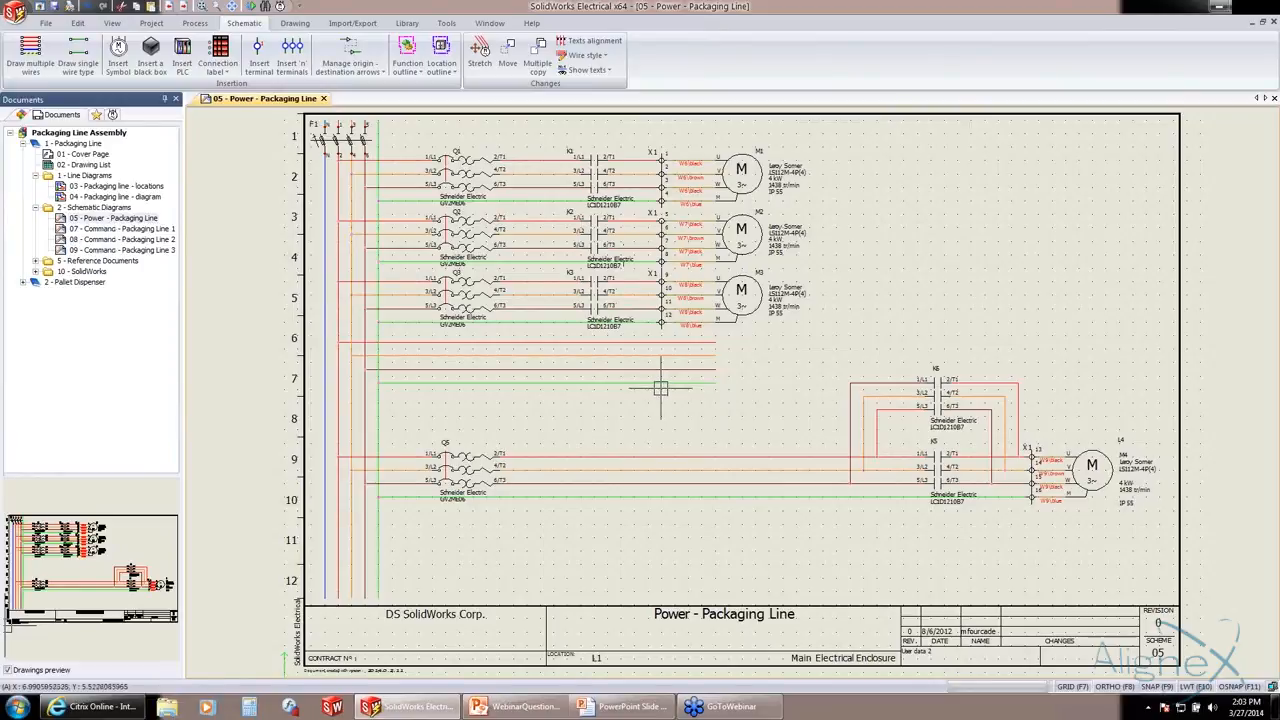
- Insert a 3 phase motor symbol from the Motors class at the free ends of the new row 6 wires
left_click(117, 56)
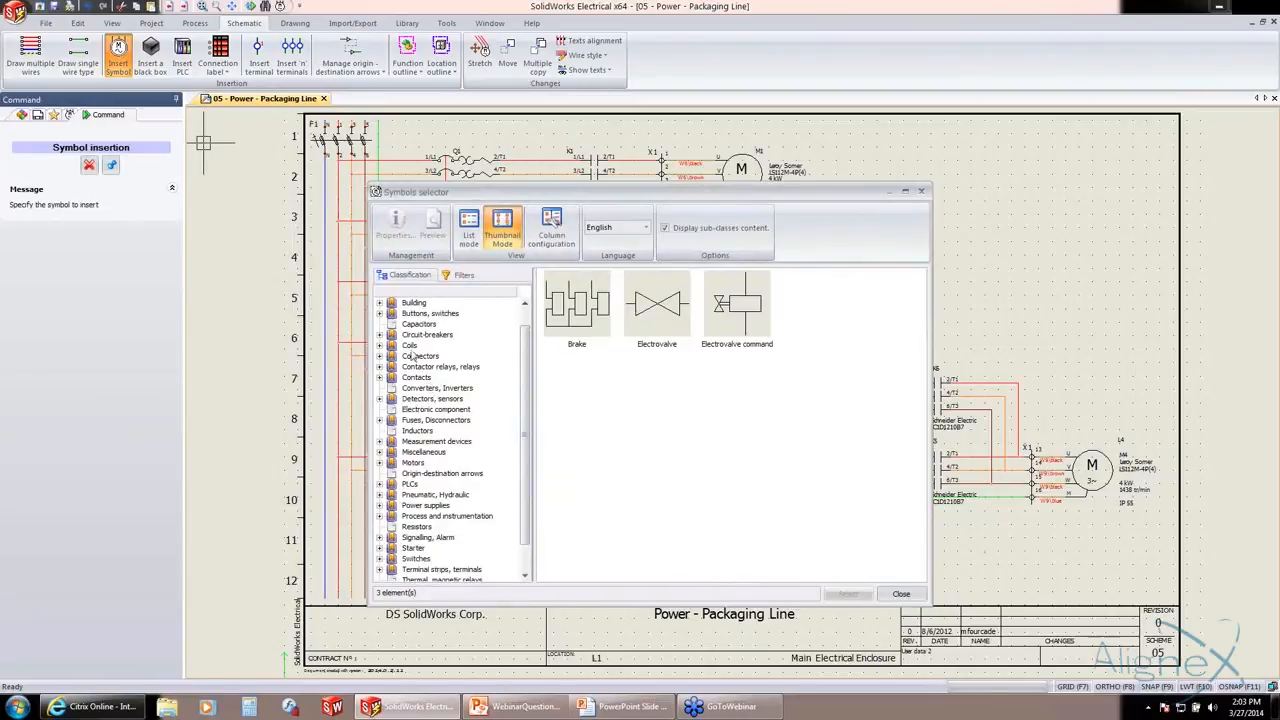
left_click(410, 345)
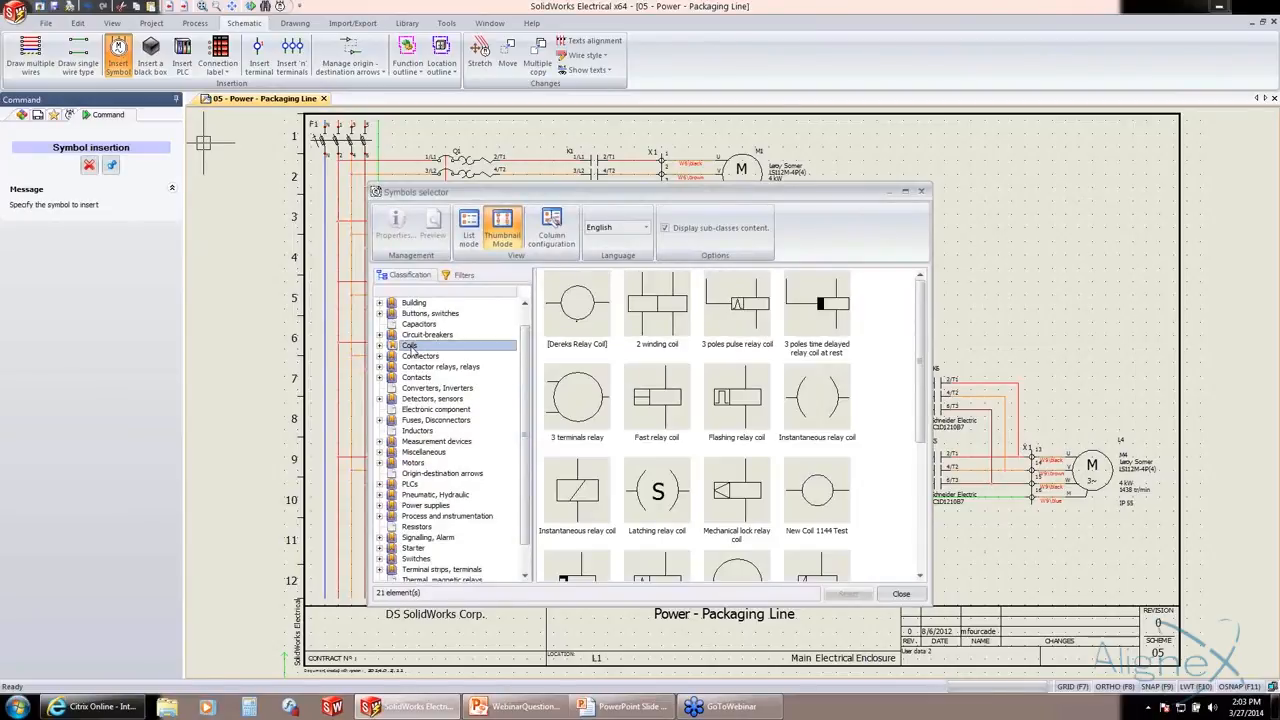
left_click(424, 357)
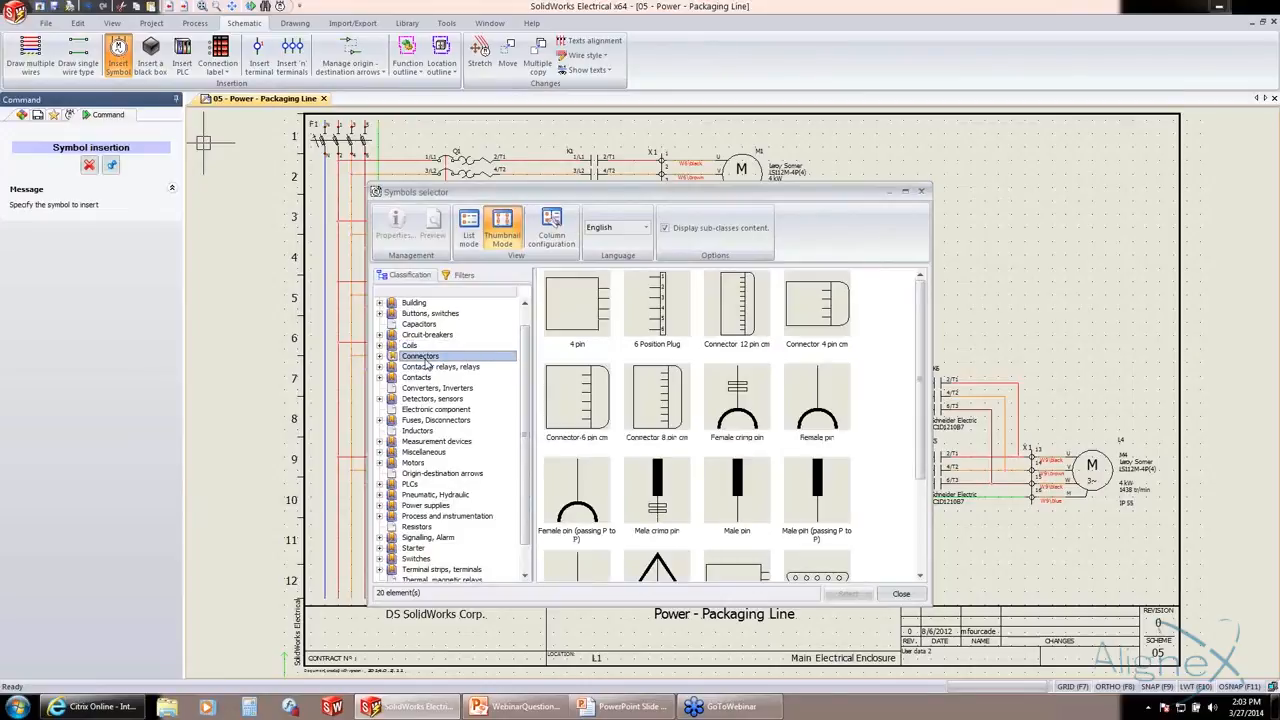
left_click(430, 399)
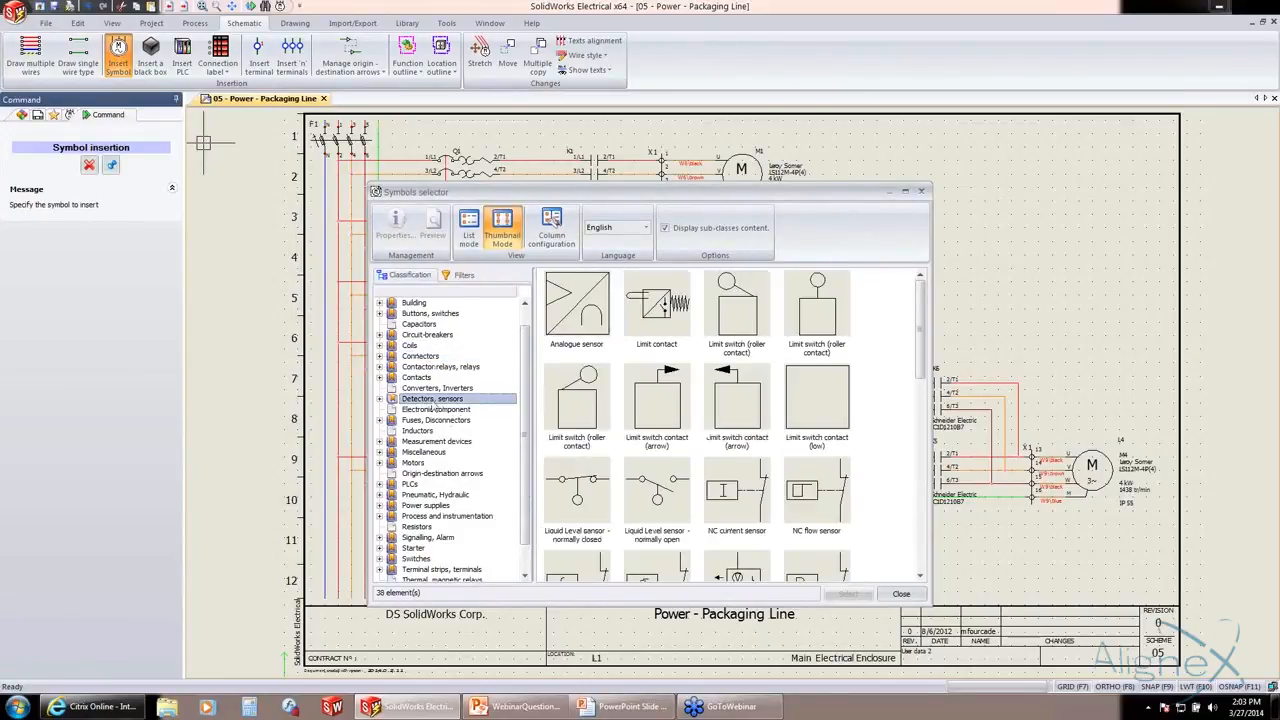
scroll(525, 410, "down", 1)
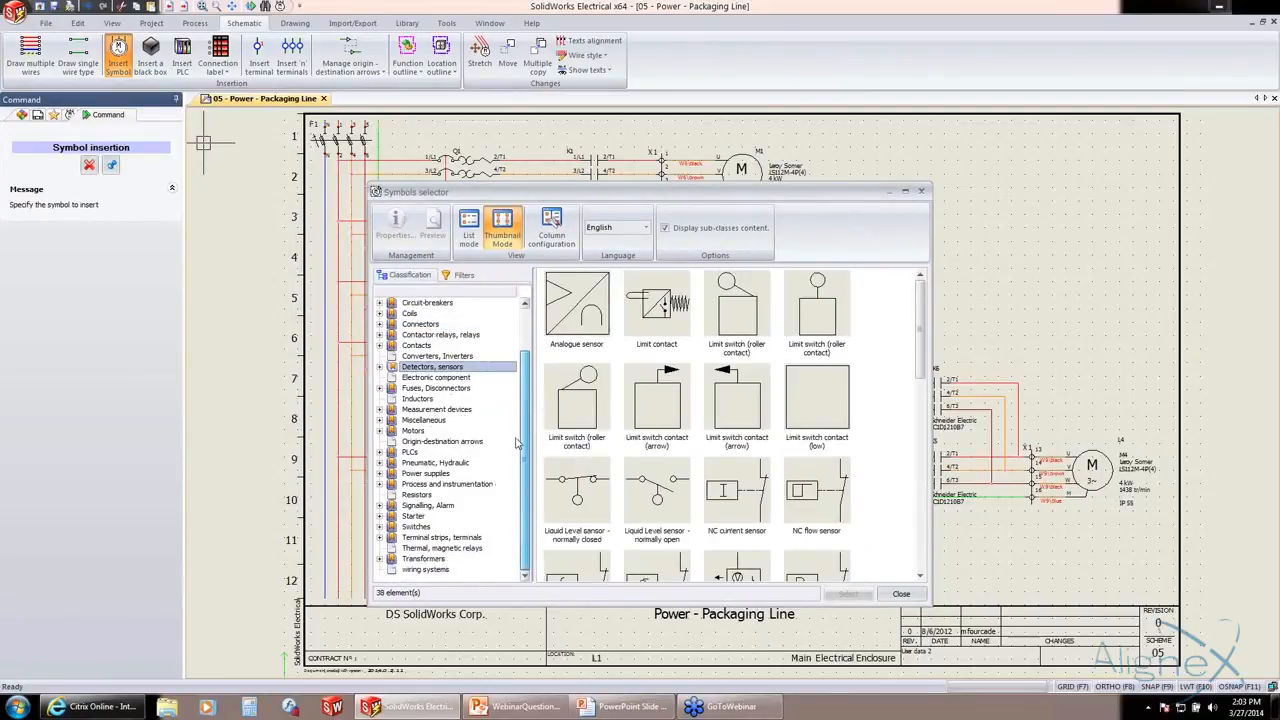
left_click(416, 433)
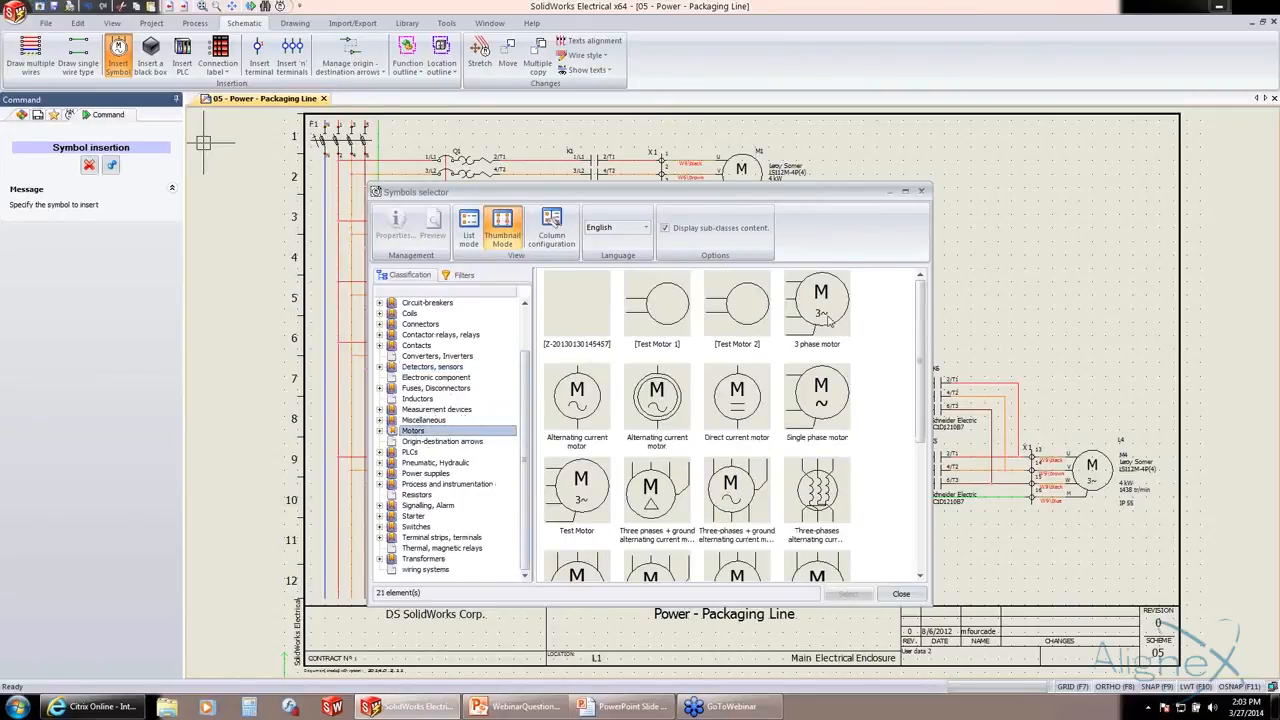
left_click(820, 313)
double_click(820, 313)
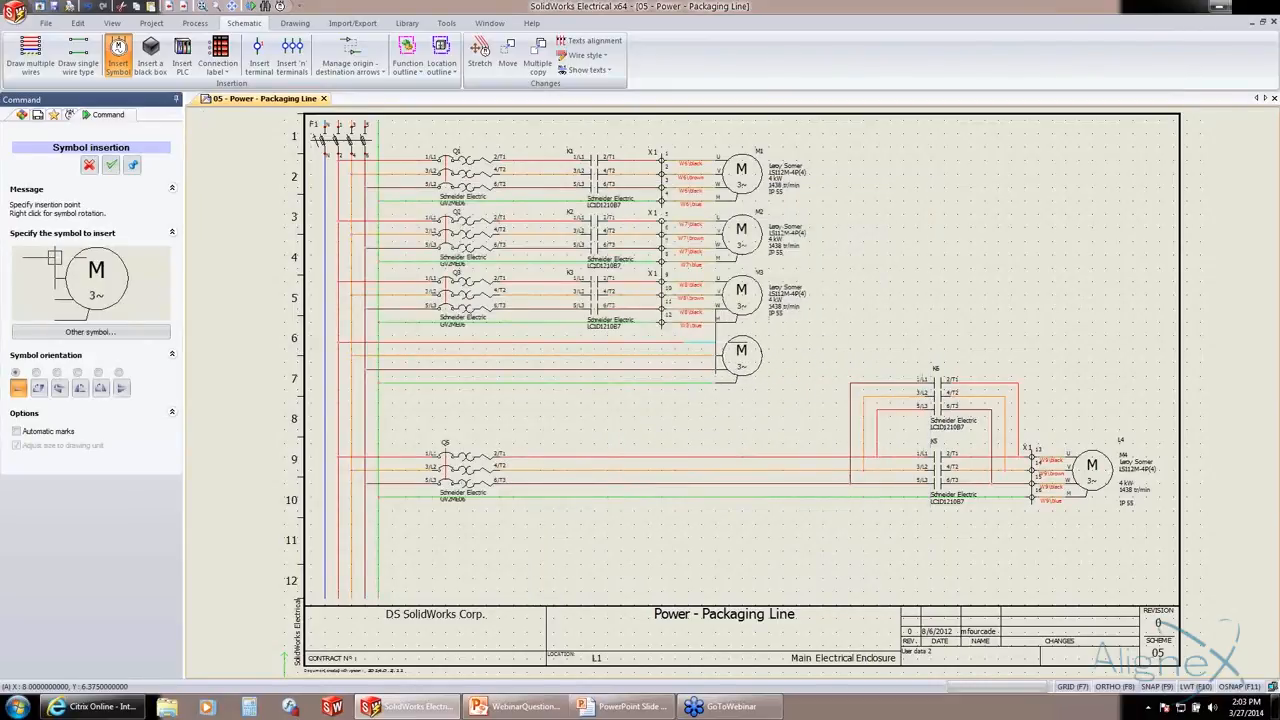
left_click(717, 345)
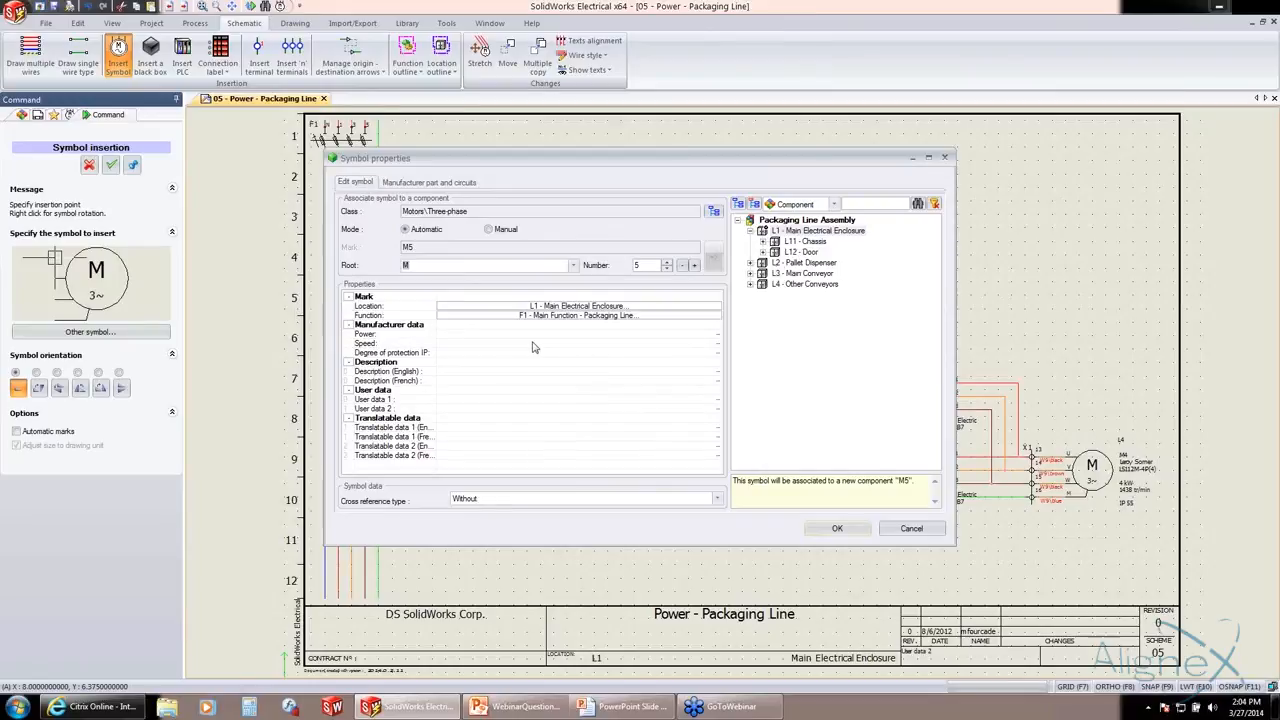
- Set the new motor's location to L4 - Other Conveyors
left_click(590, 309)
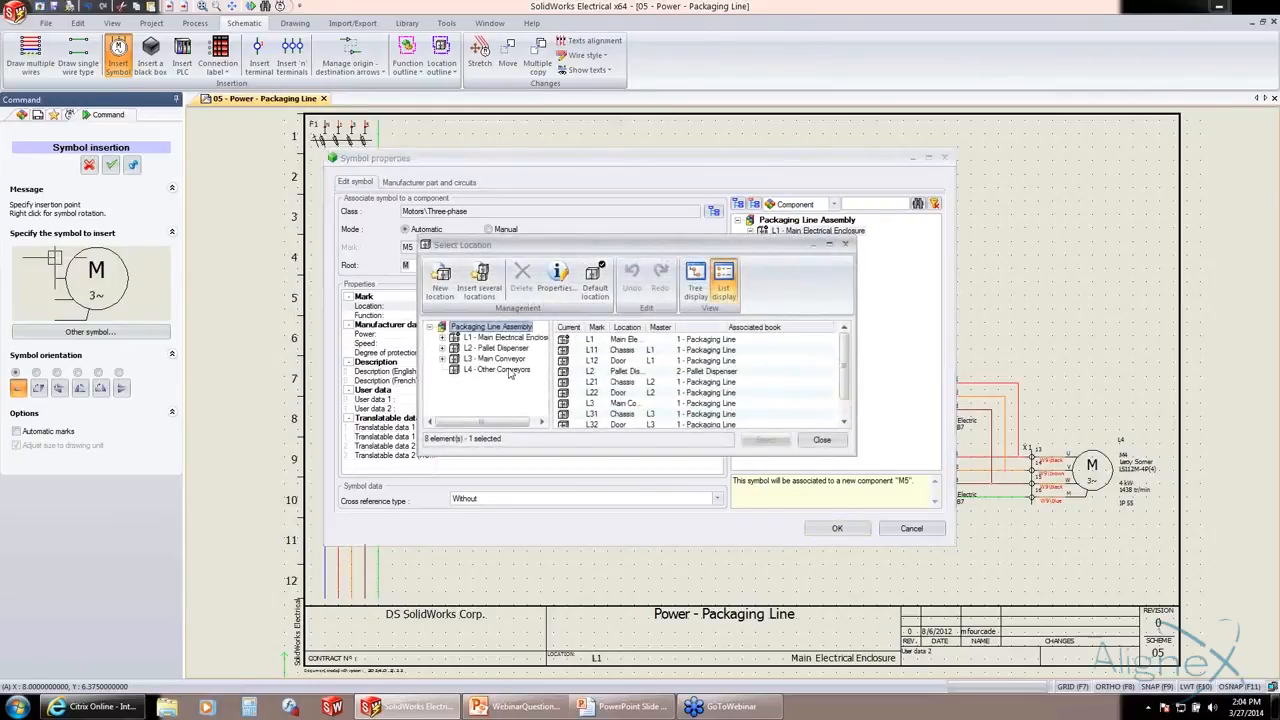
left_click(508, 371)
left_click(765, 440)
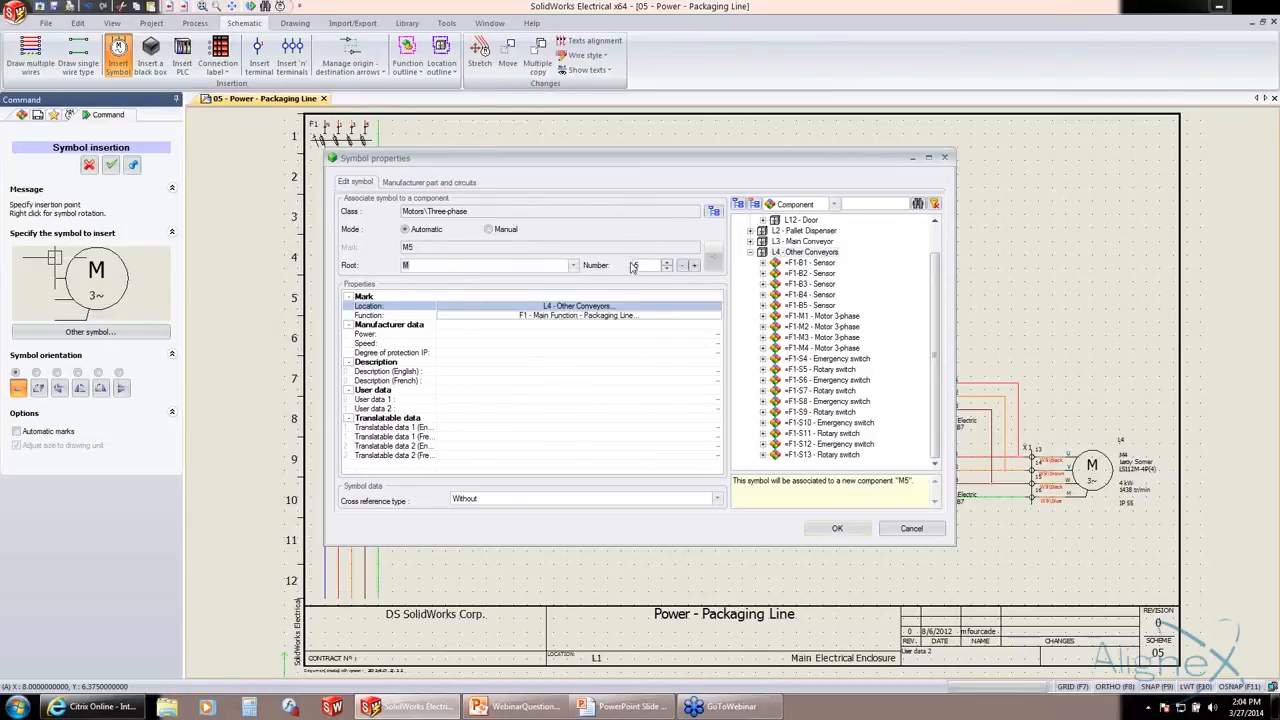
- Search the three-phase motor manufacturer parts for Leroy Somer references containing LS112M
left_click(429, 184)
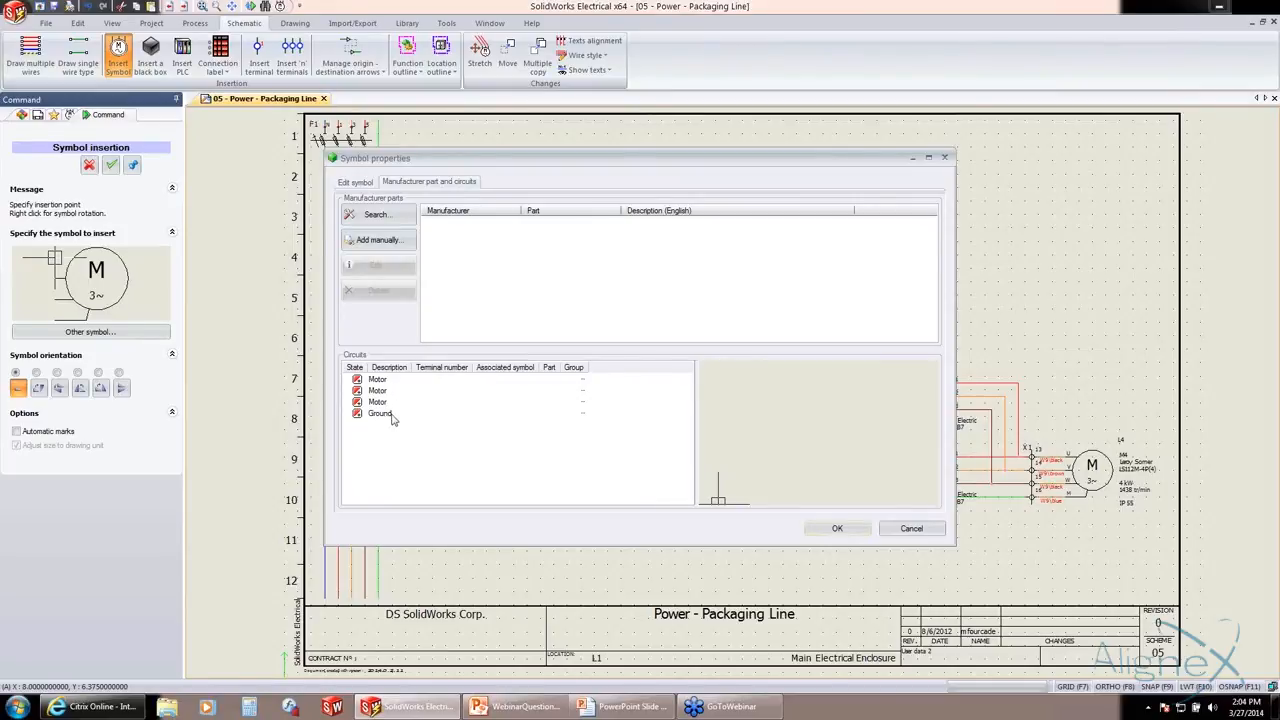
left_click(400, 221)
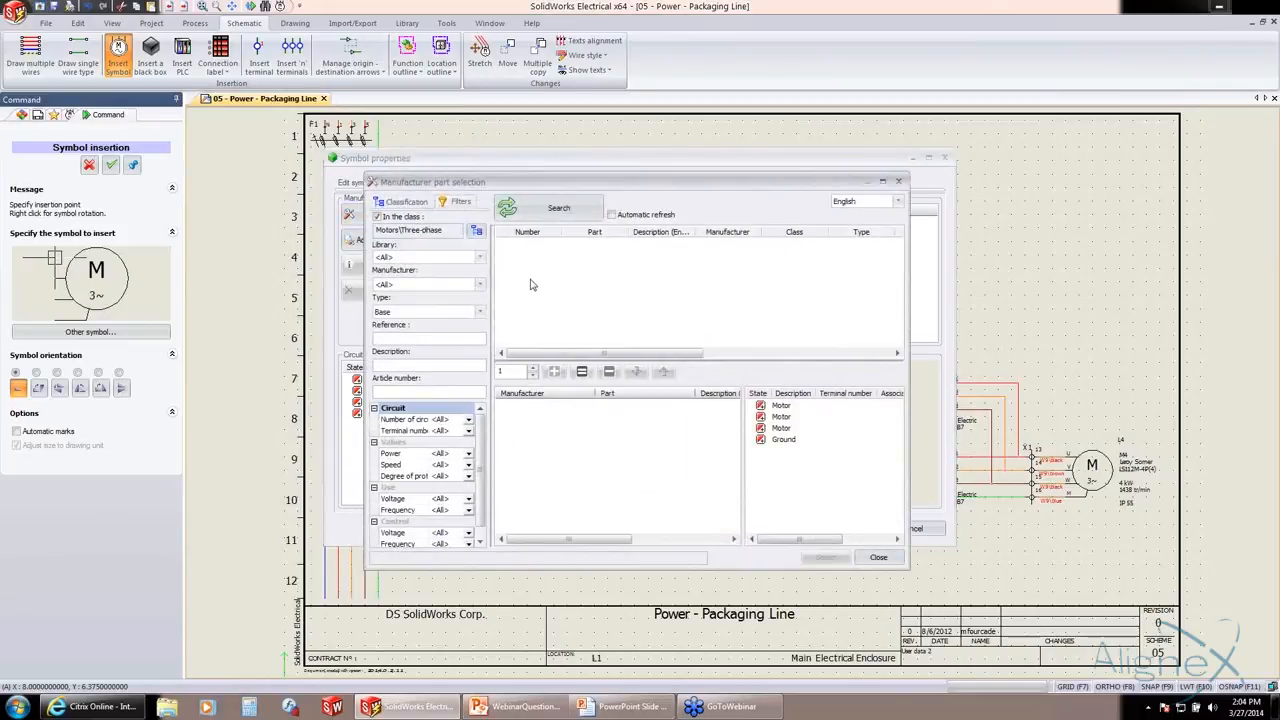
left_click(440, 286)
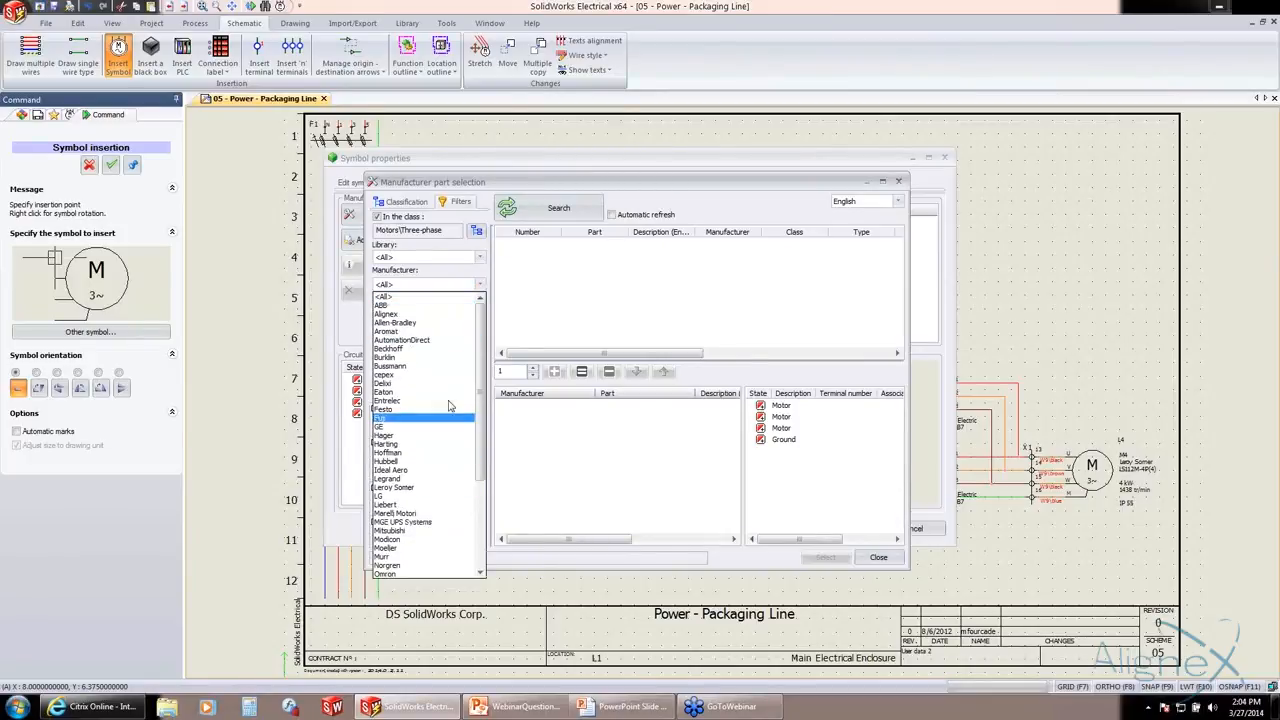
left_click(413, 488)
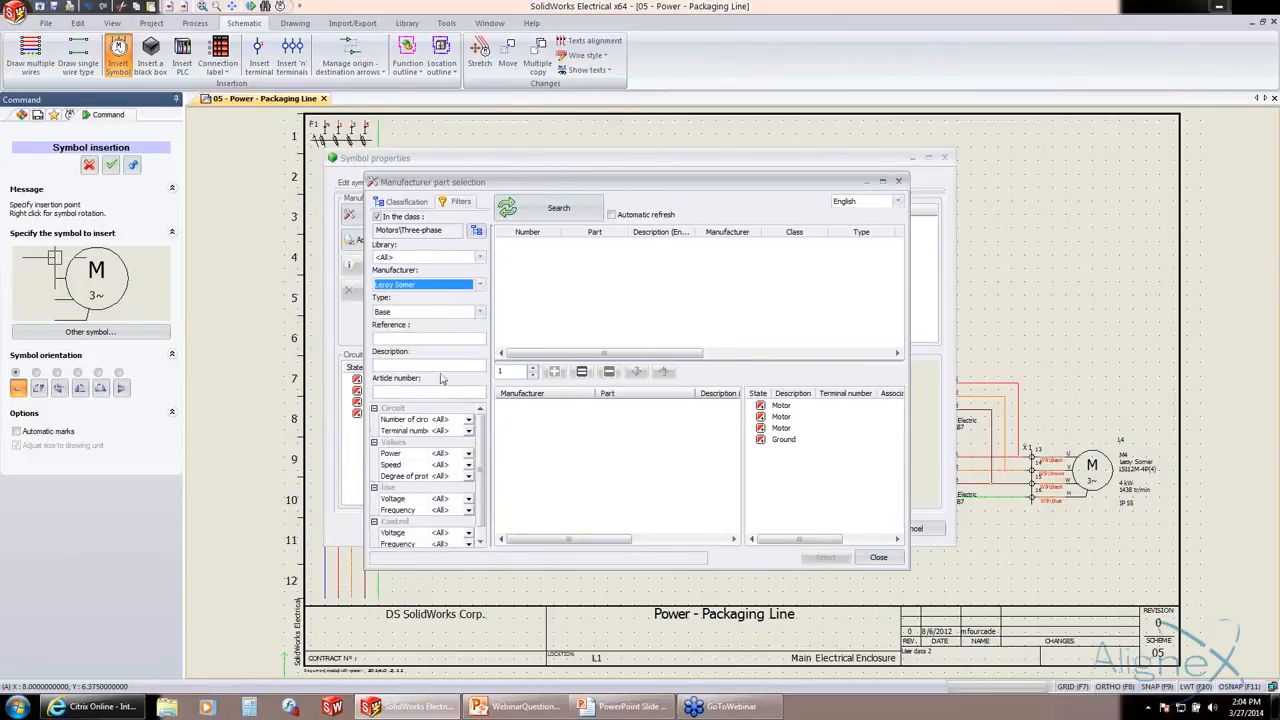
left_click(395, 339)
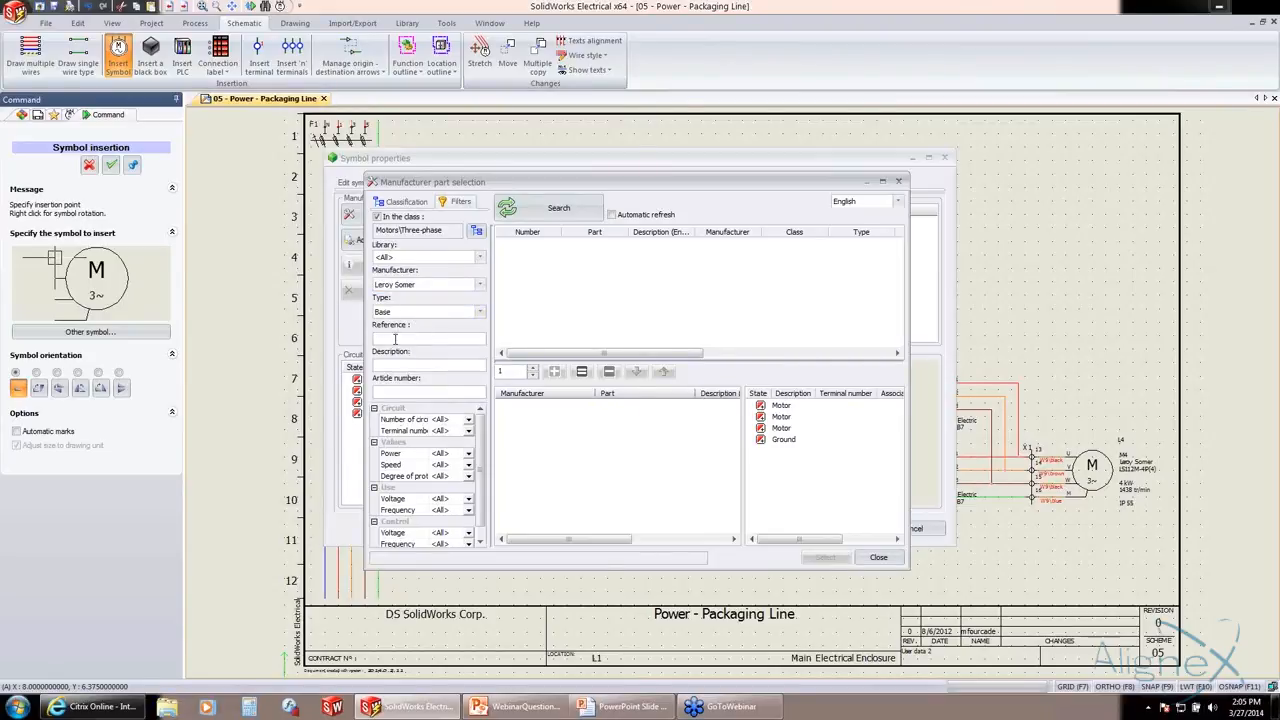
type("LS112M")
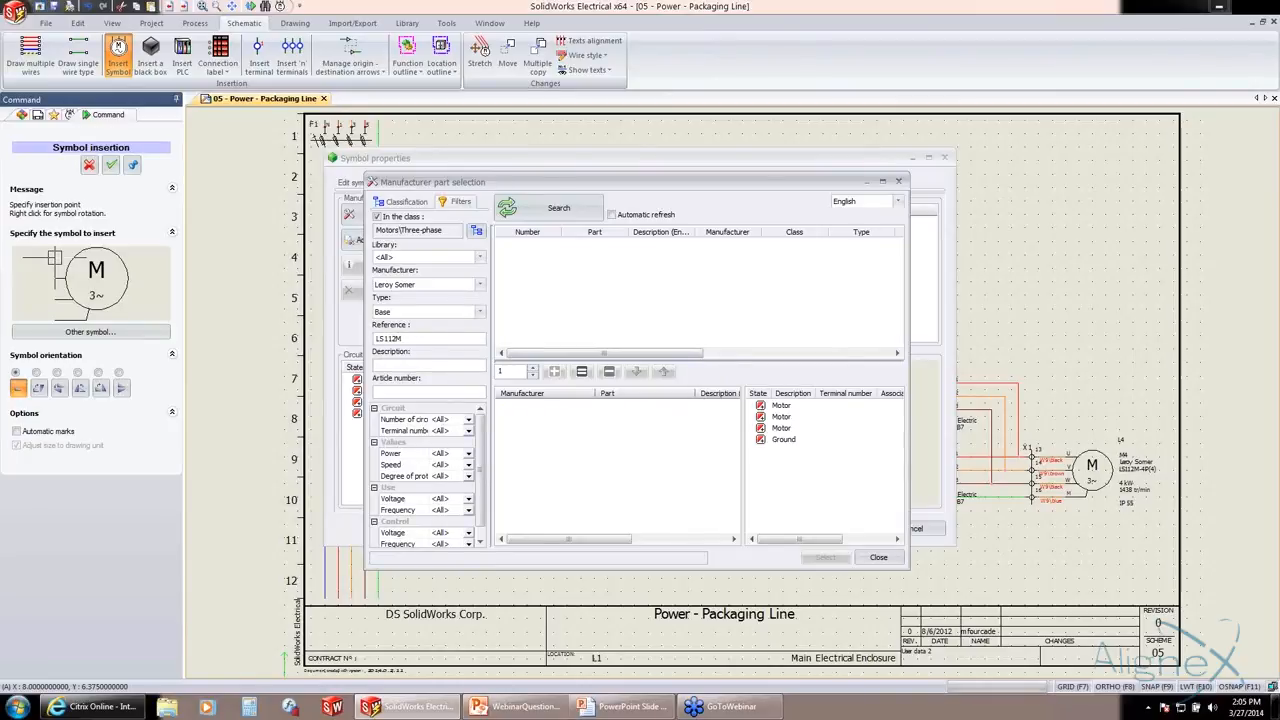
left_click(549, 213)
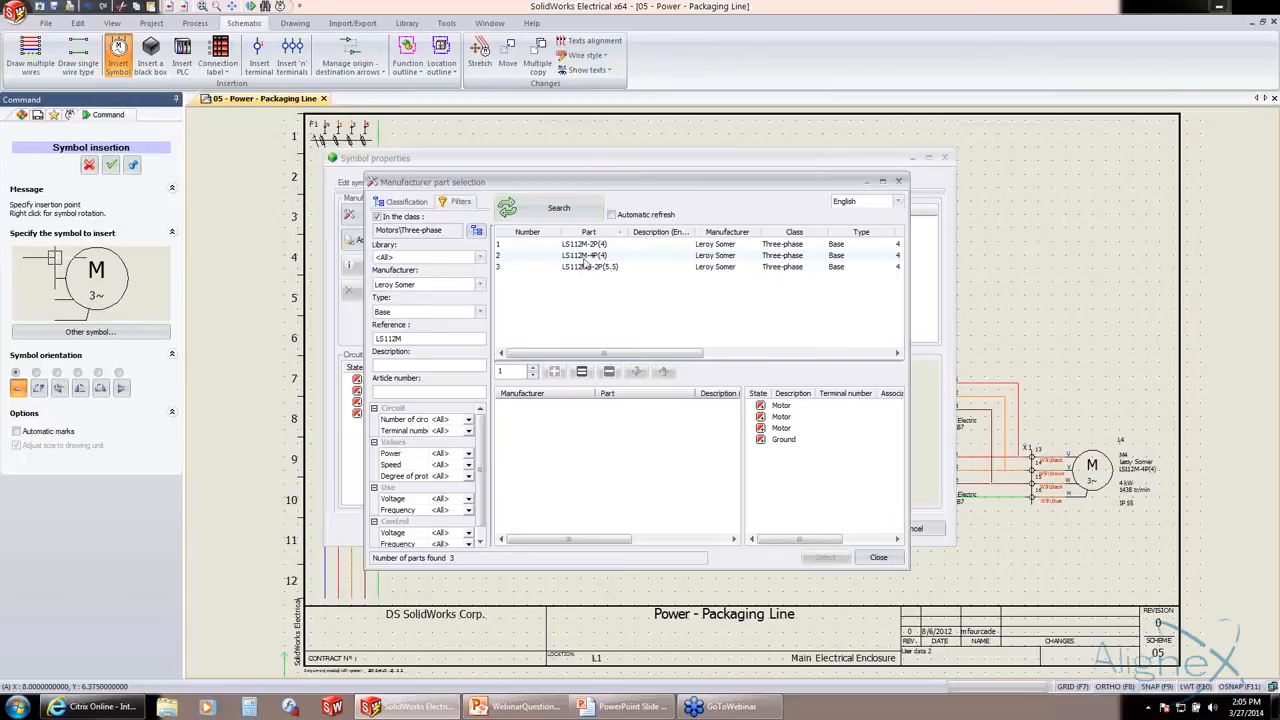
- Assign the Leroy Somer part LS112M-4P(4) to the new motor and finish the symbol insertion
left_click(585, 256)
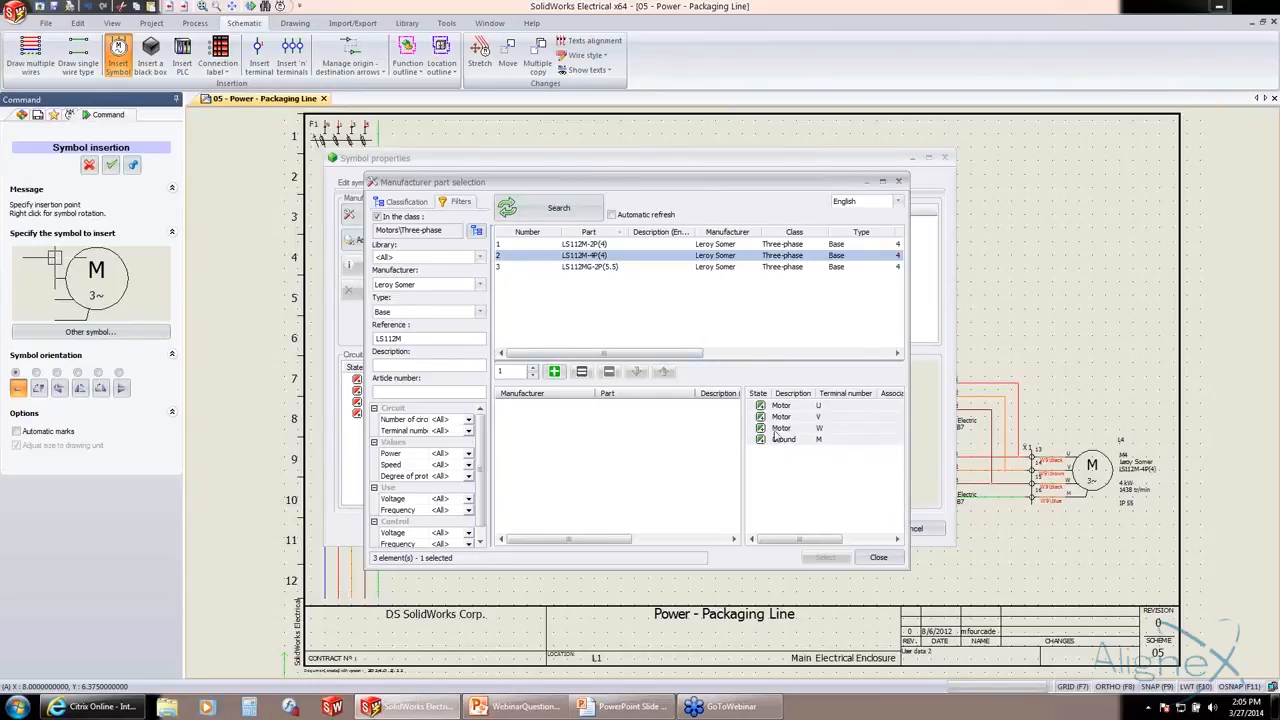
left_click(554, 371)
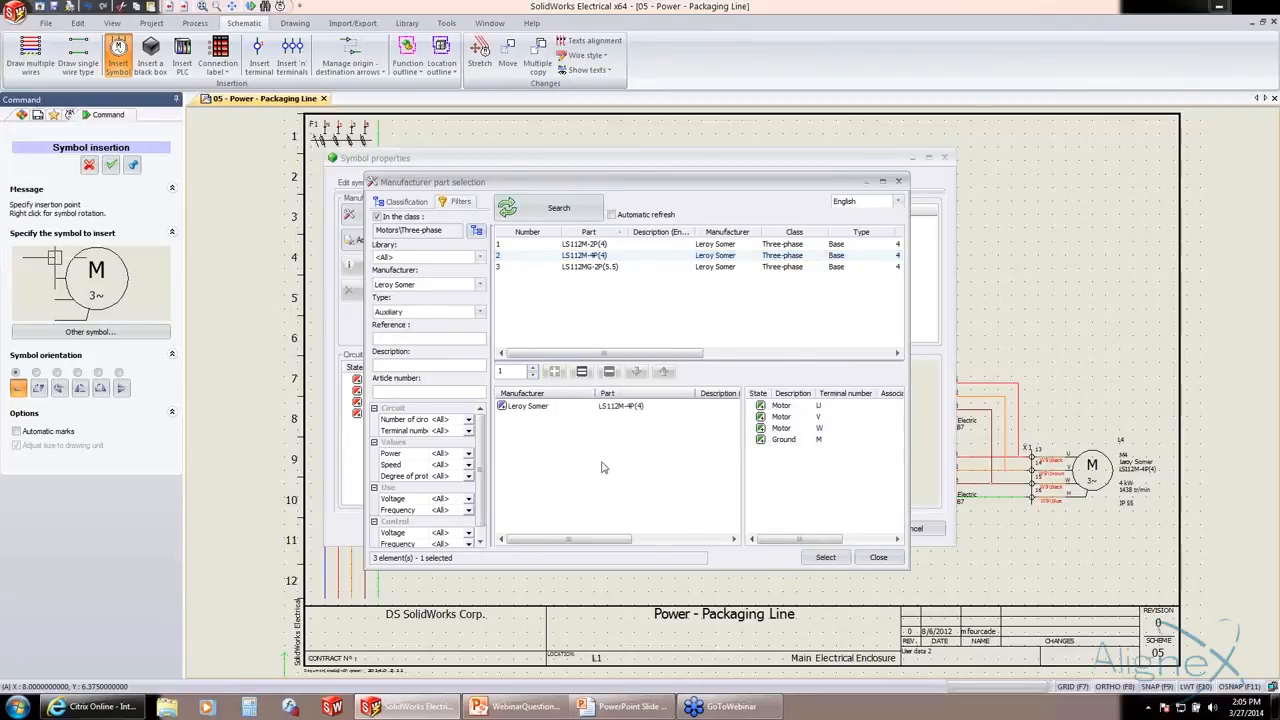
left_click(825, 556)
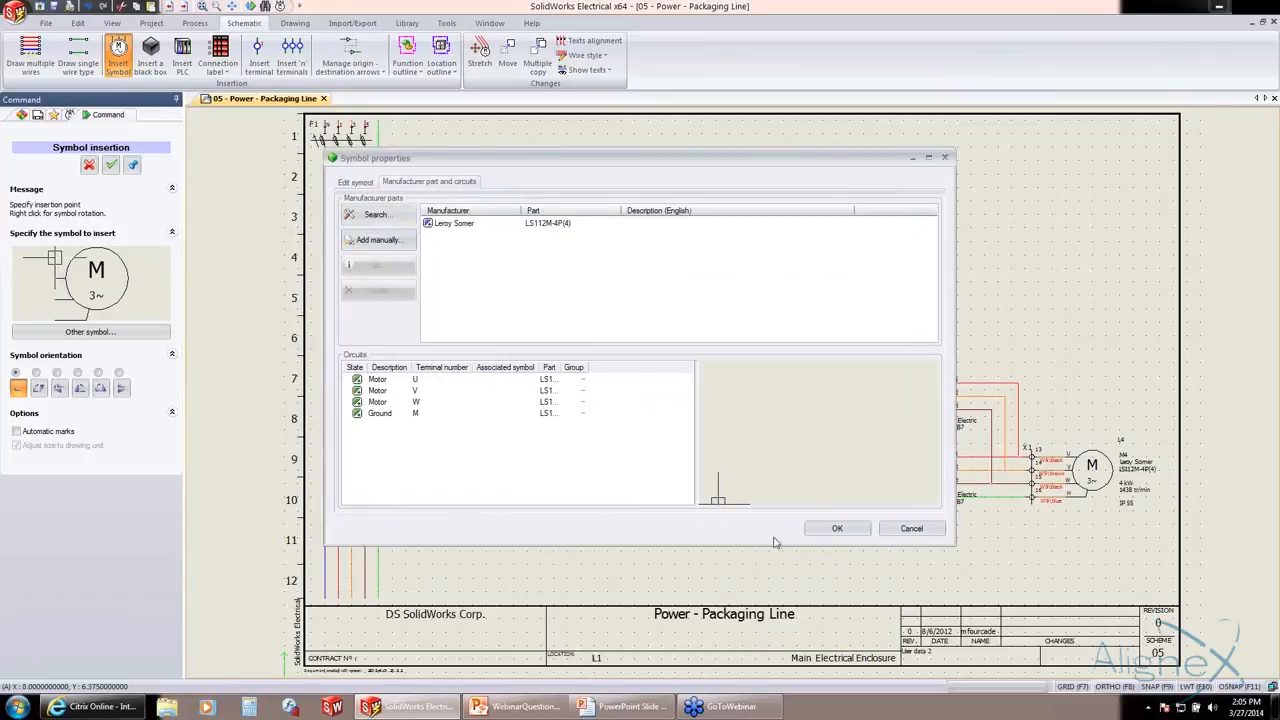
left_click(829, 529)
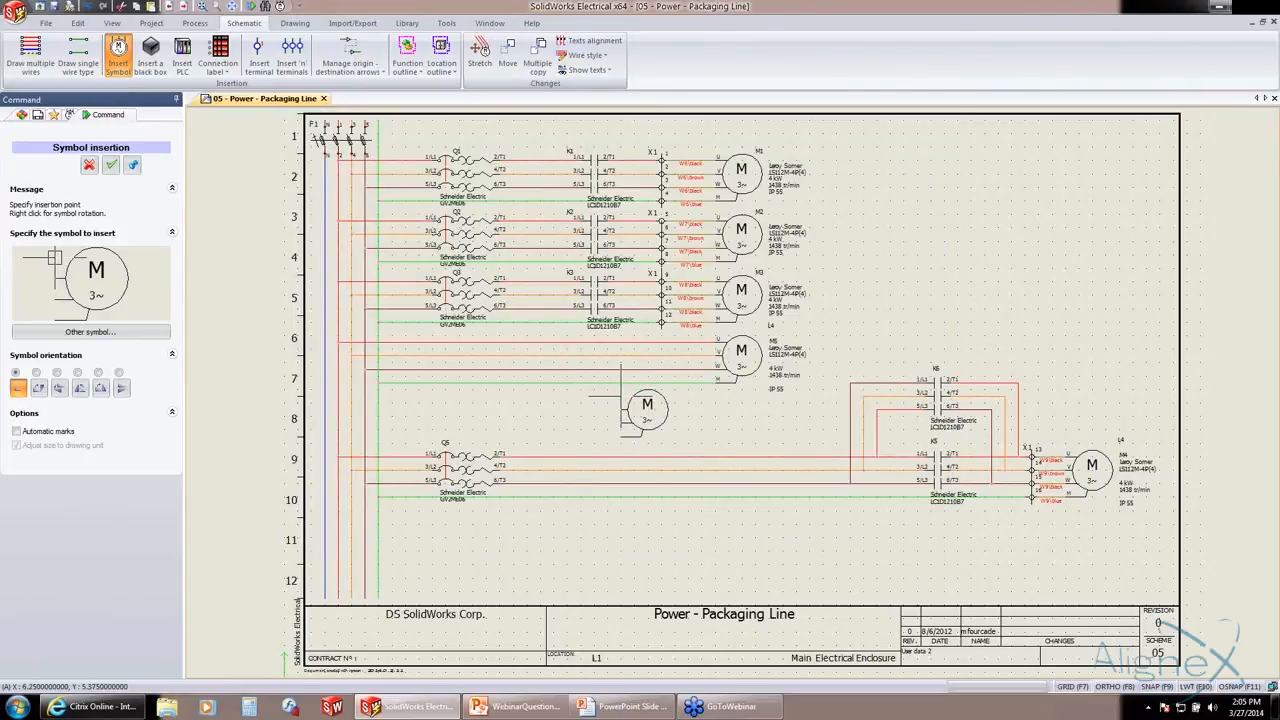
key("Escape")
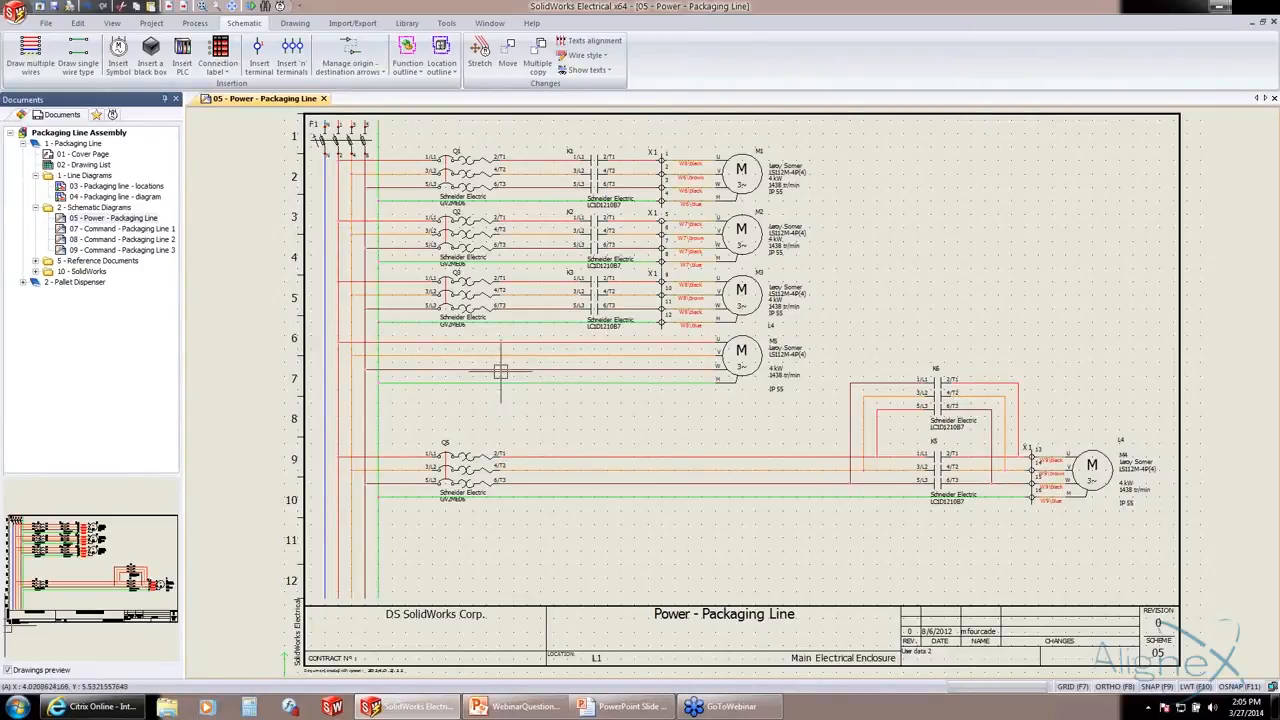
- Find the 3 poles NO power contact by searching the symbols for "3 pole" and place it on the M5 phase wires below K3
scroll(522, 379, "up", 1)
scroll(524, 379, "up", 1)
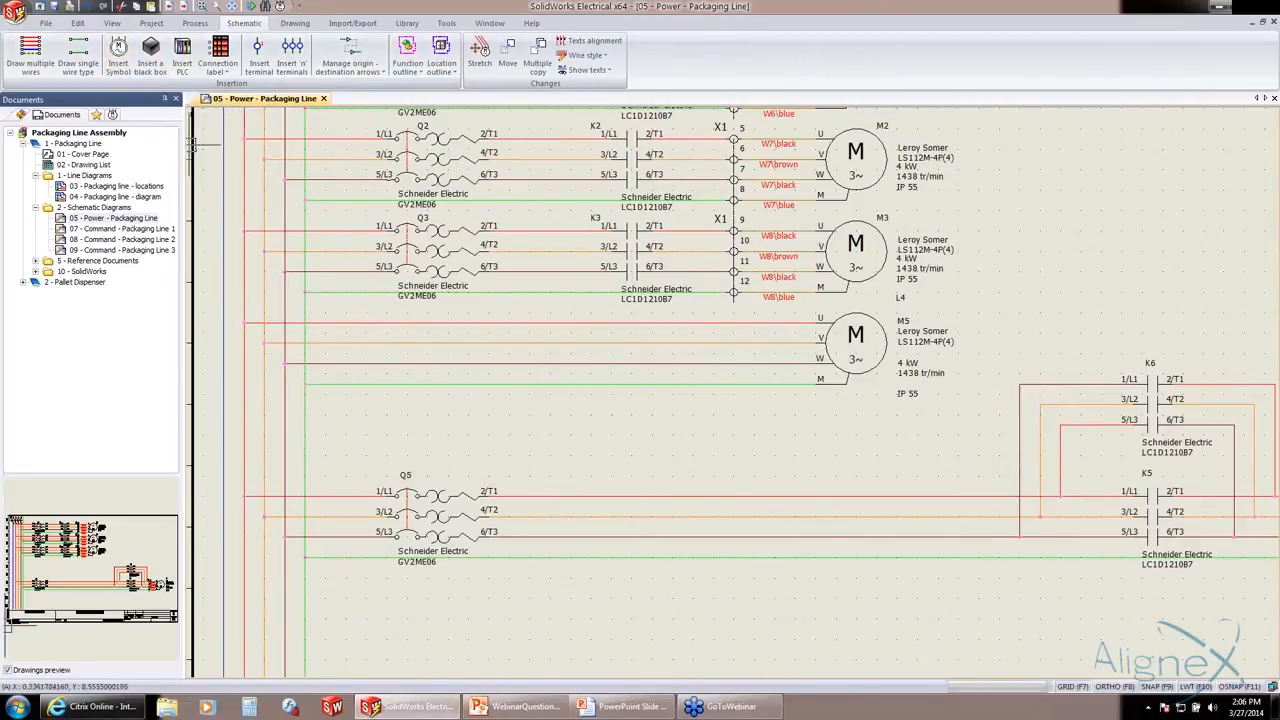
left_click(113, 115)
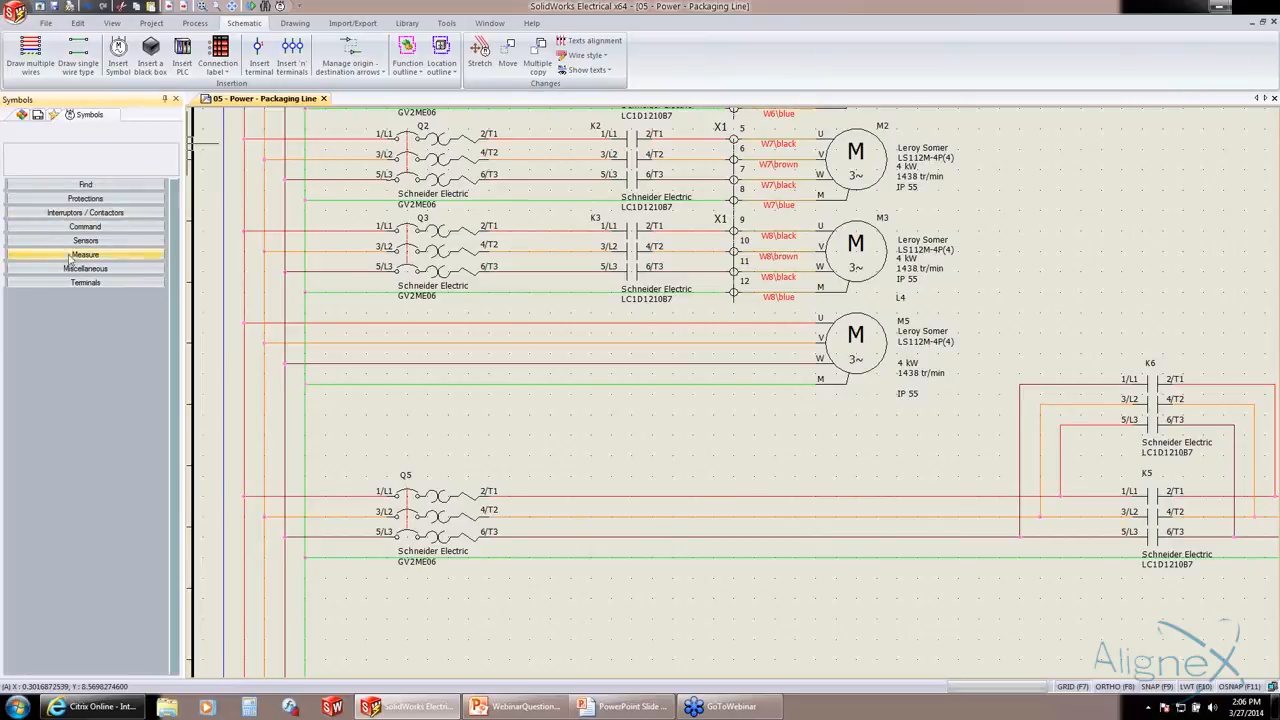
left_click(86, 186)
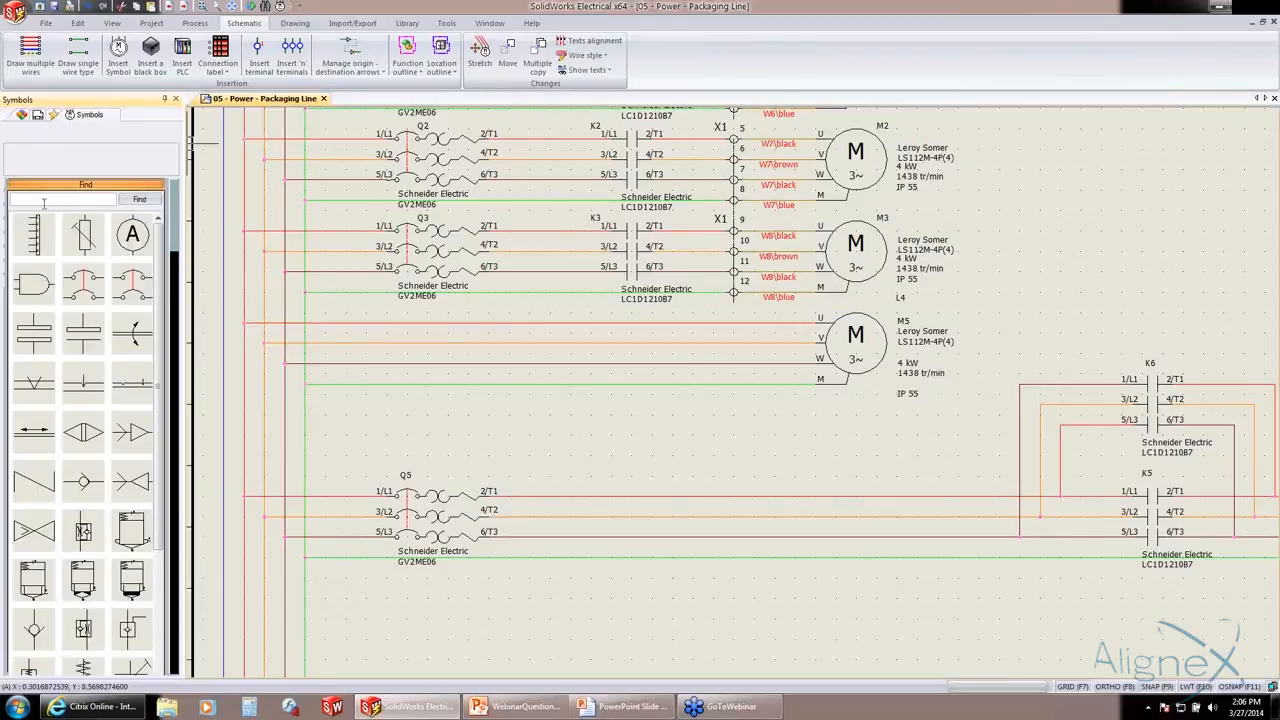
left_click(43, 201)
type("3 pole")
key("Return")
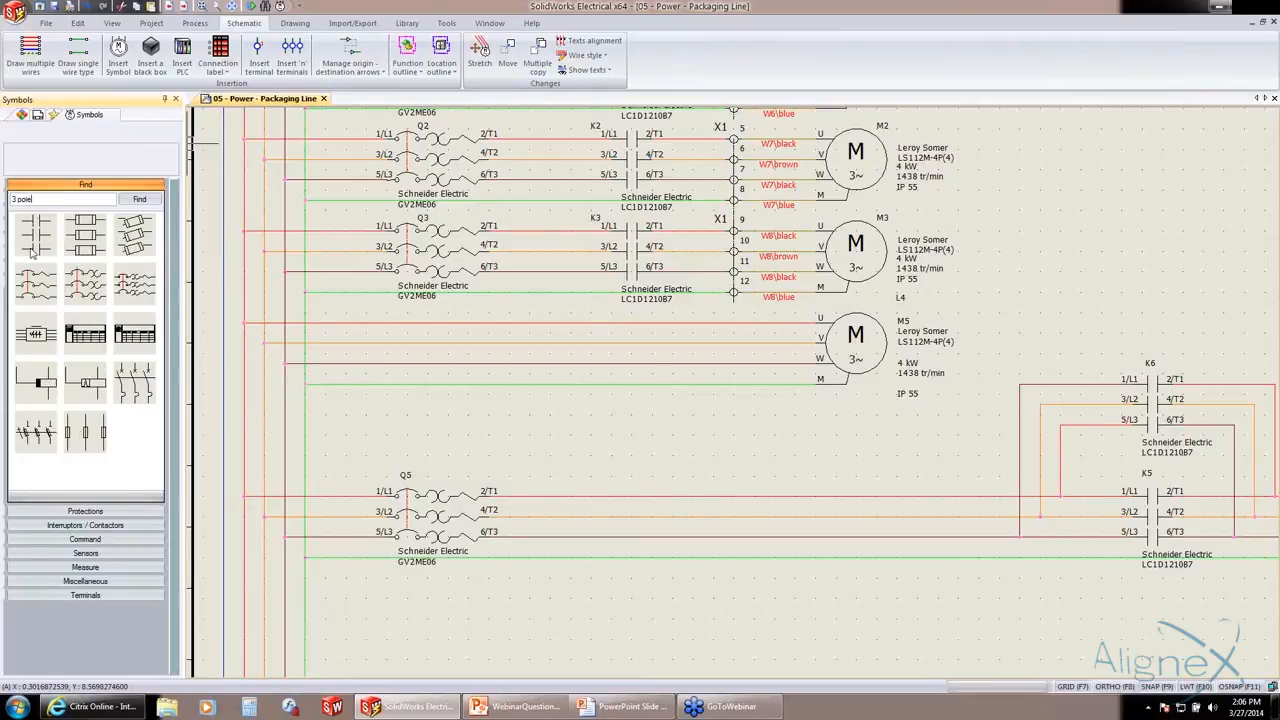
left_click(35, 237)
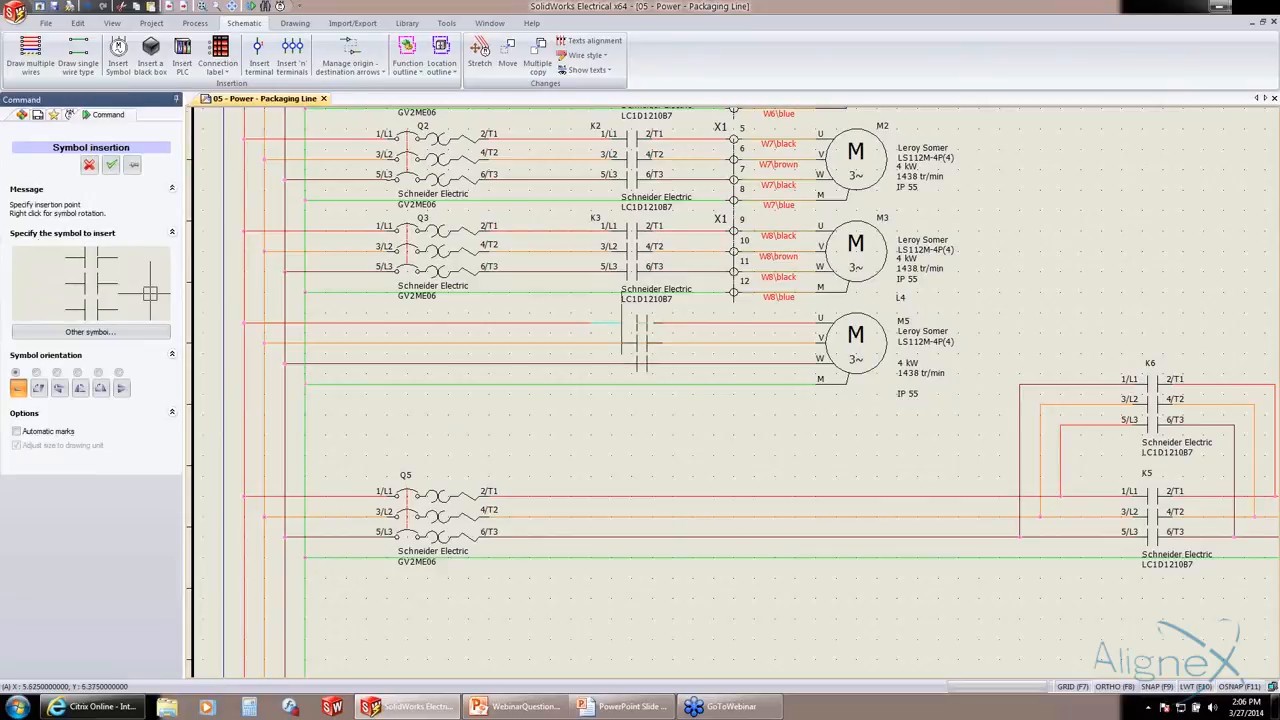
left_click(610, 324)
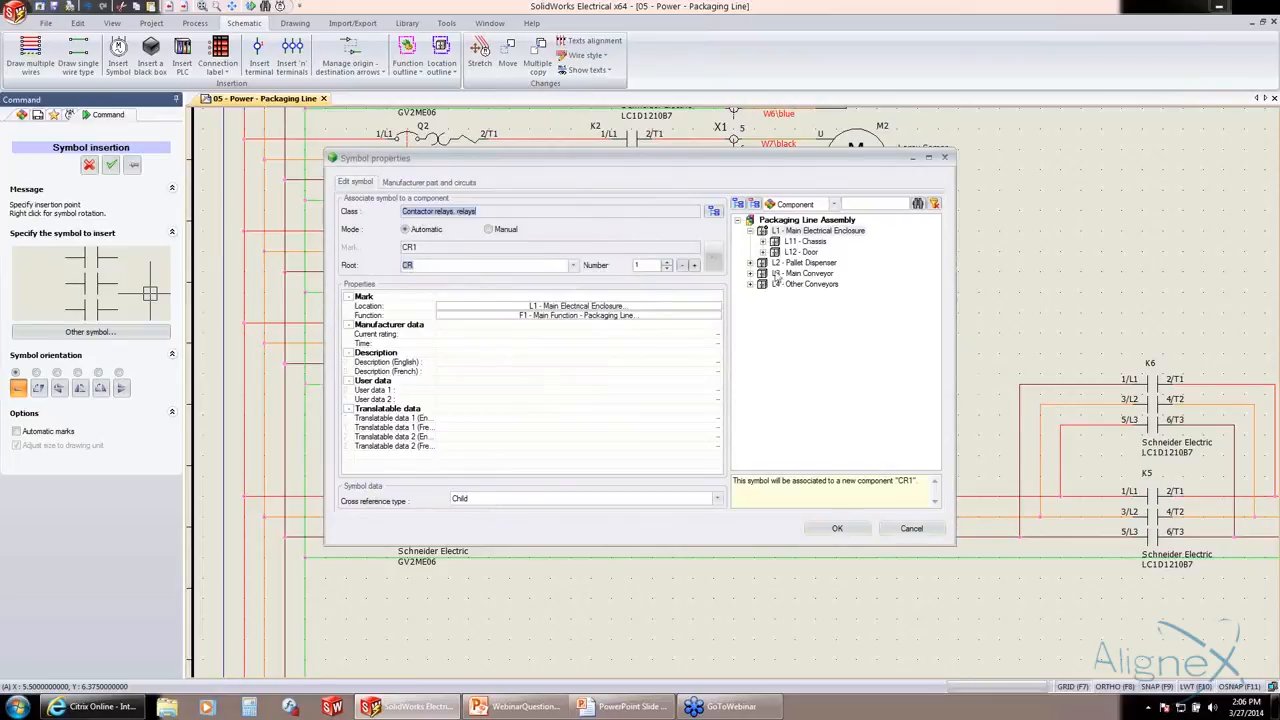
- Set the contact's mark to root K, number 4, and associate it with the existing K4 contactor relay
double_click(412, 264)
left_click_drag(518, 167, 548, 228)
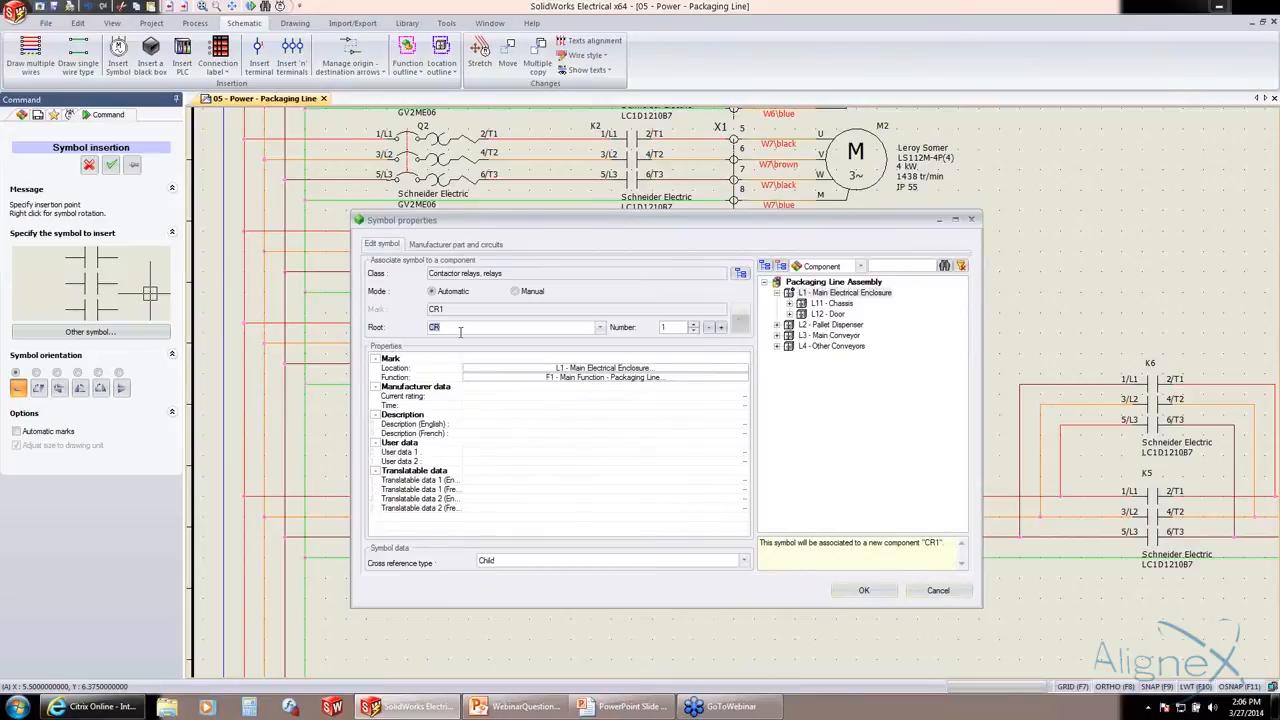
type("K")
double_click(672, 327)
type("4")
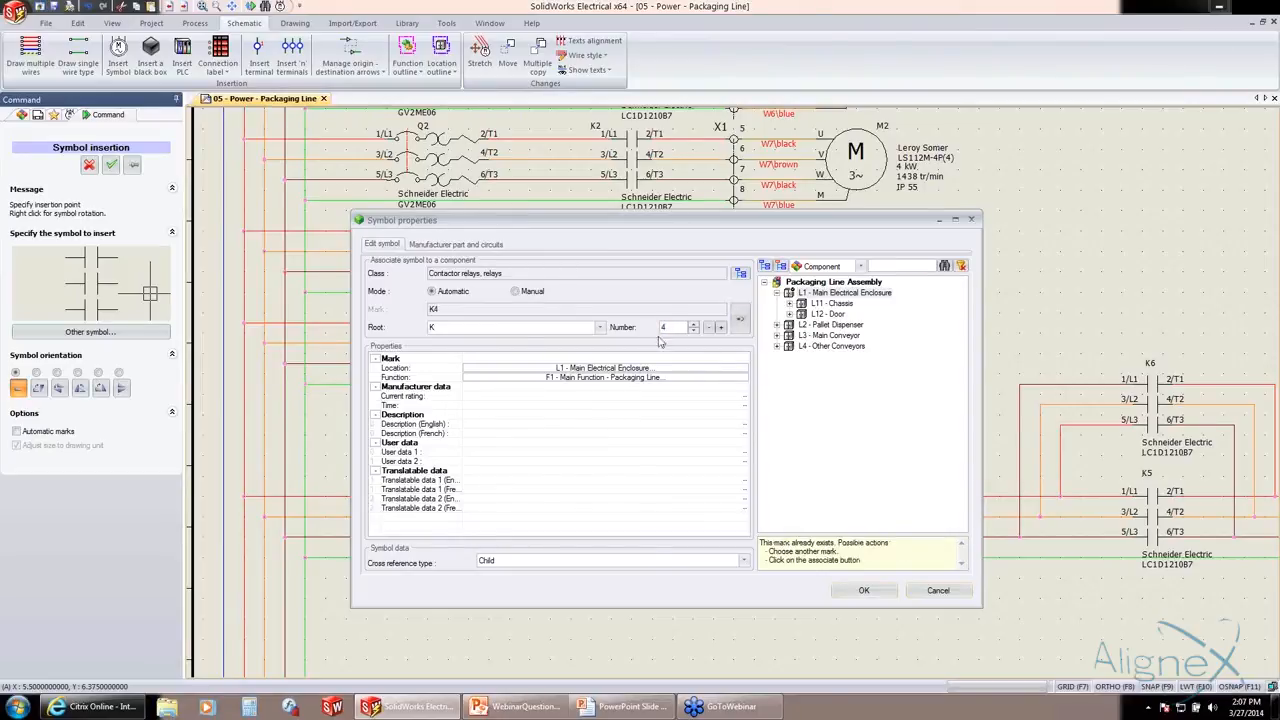
left_click(741, 319)
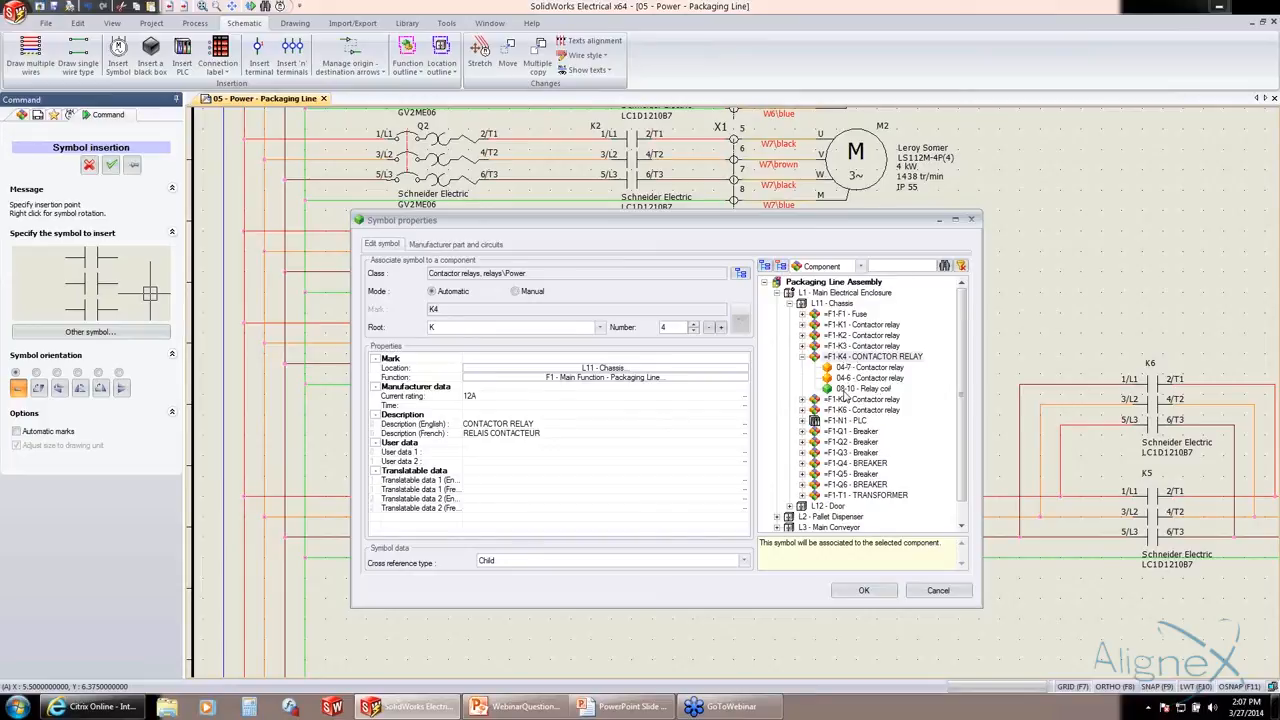
left_click(864, 592)
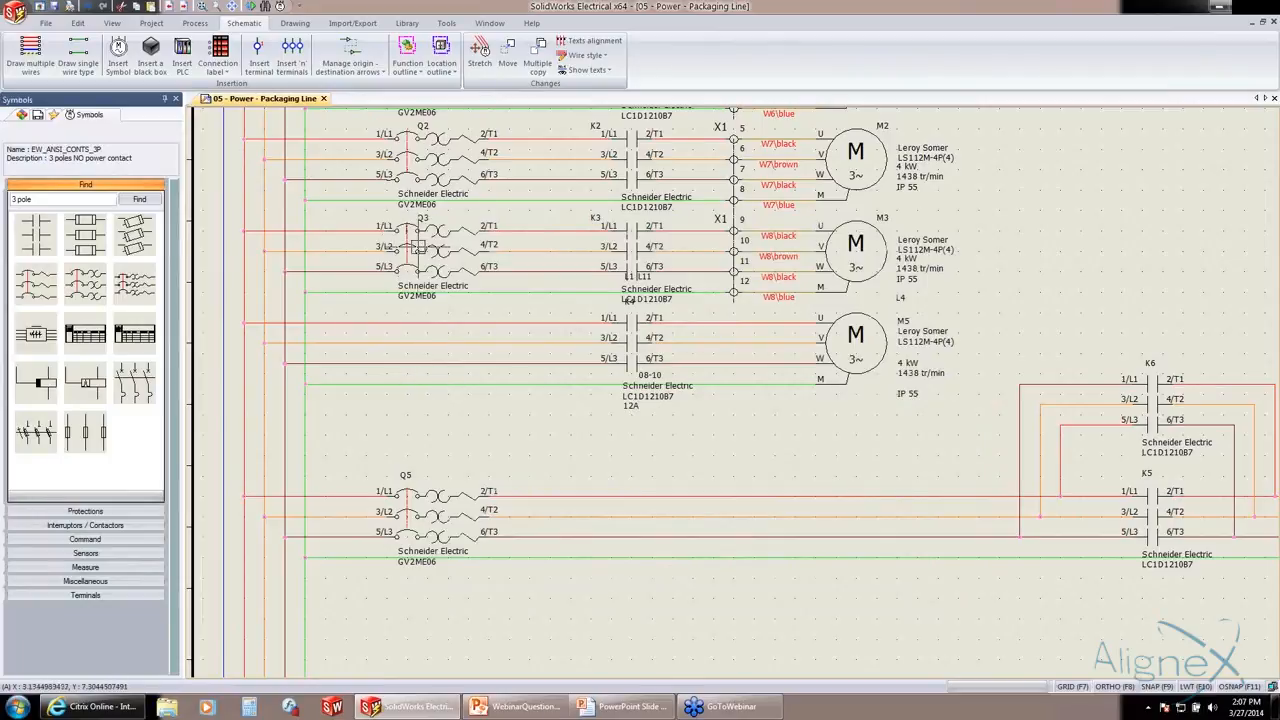
- Insert a 3 poles magneto-thermal circuit breaker on the M5 phase wires below Q3 and associate it with the existing breaker Q4
left_click(145, 287)
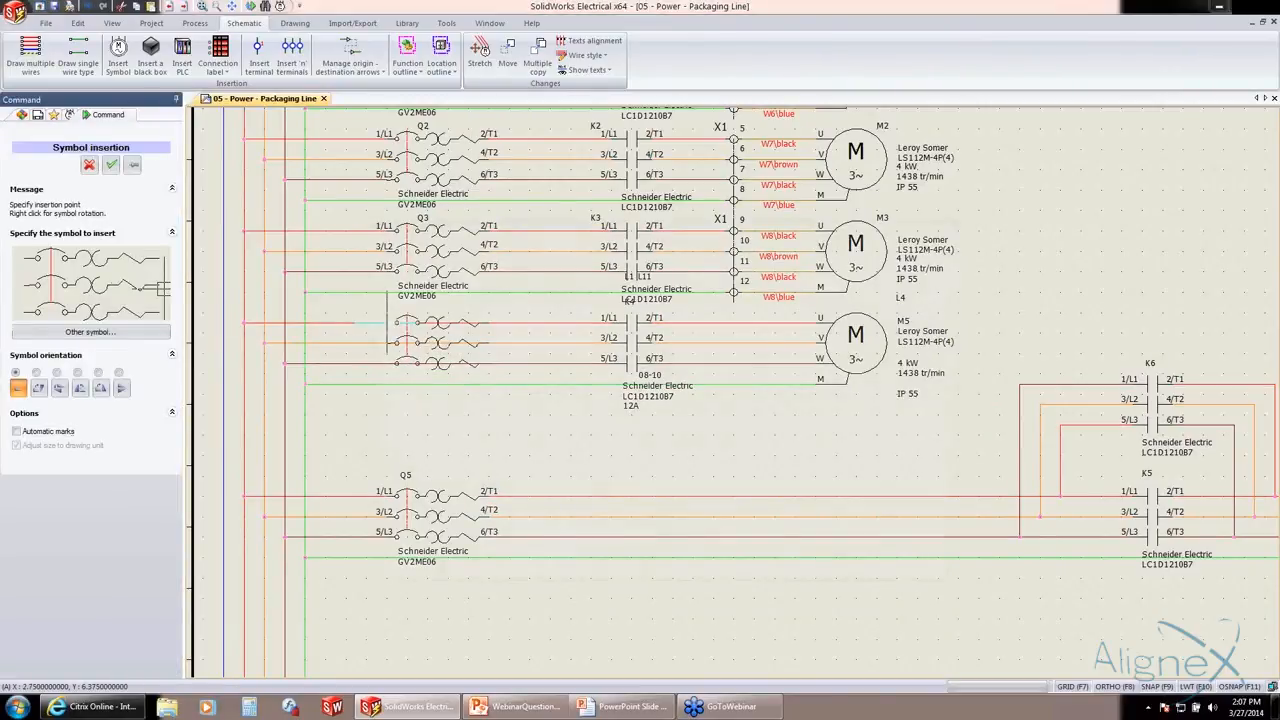
left_click(387, 322)
left_click(677, 326)
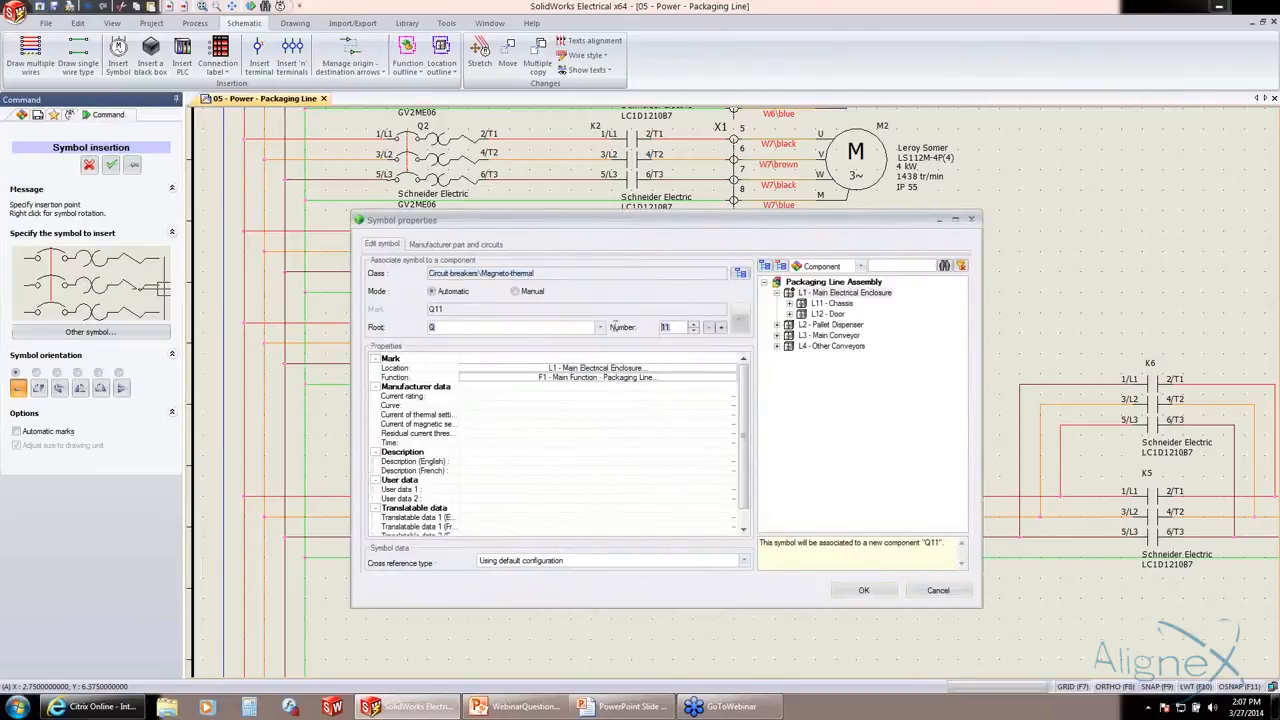
type("4")
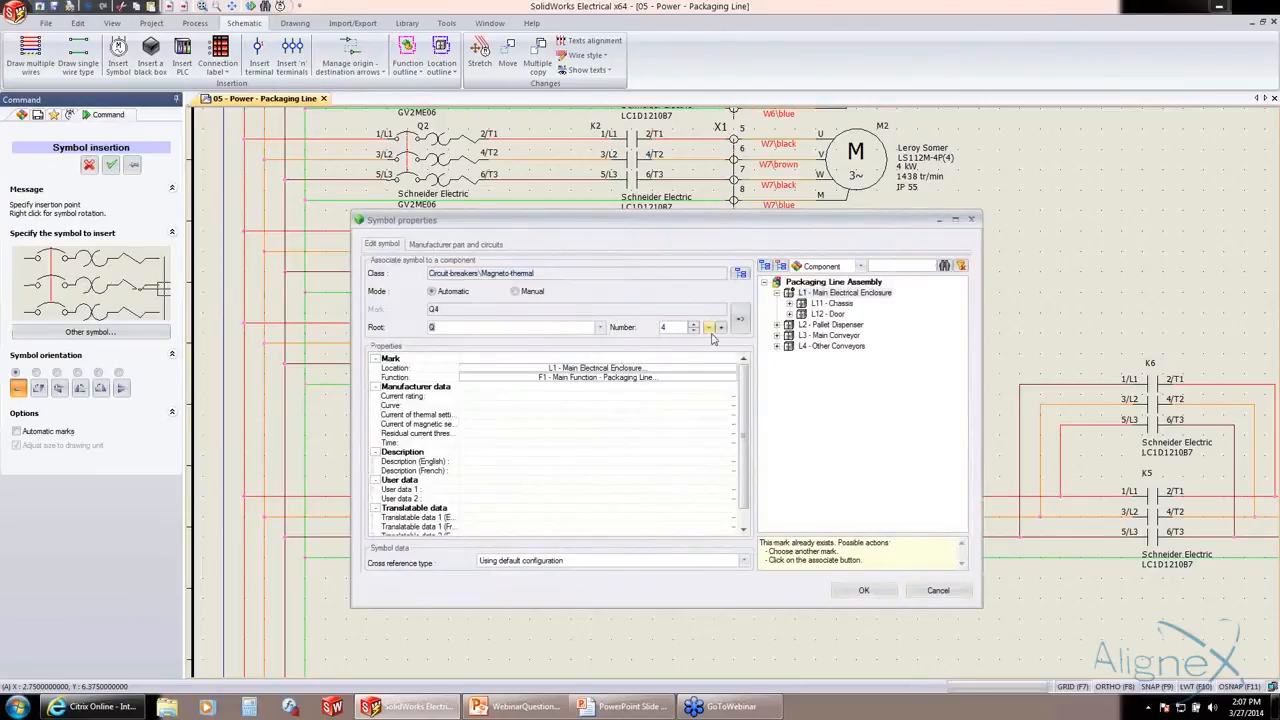
left_click(742, 320)
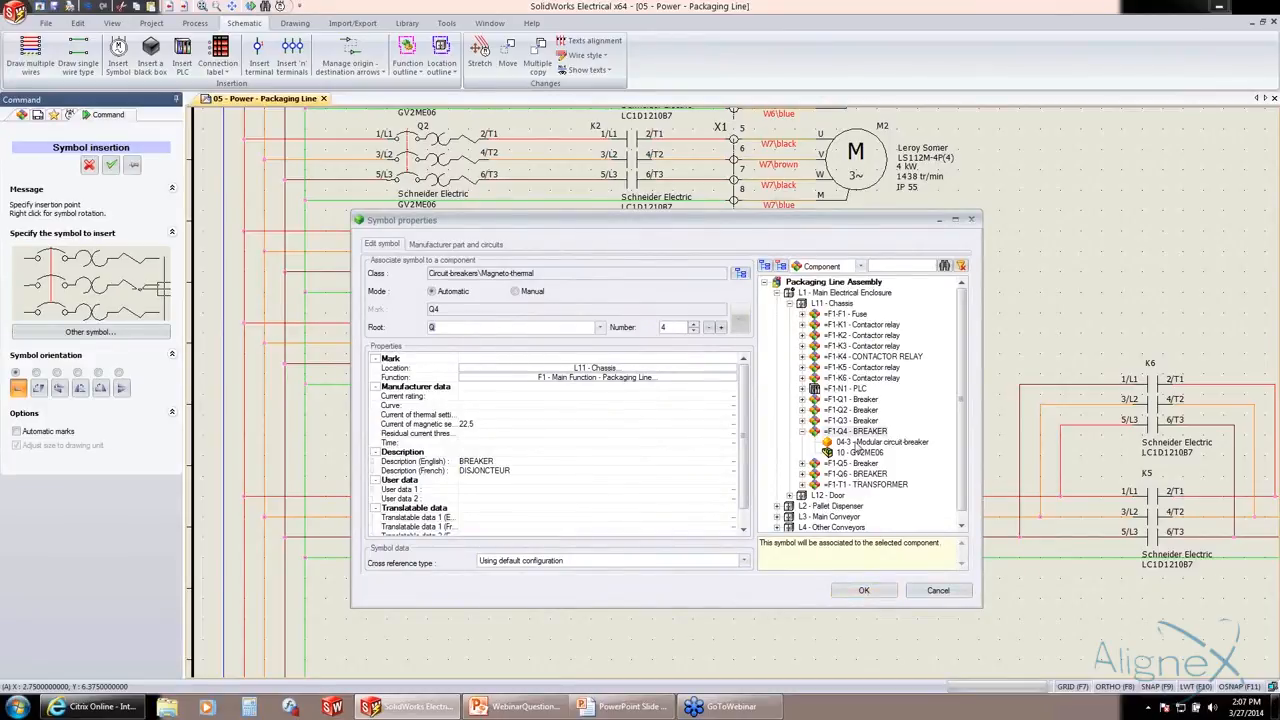
left_click(843, 591)
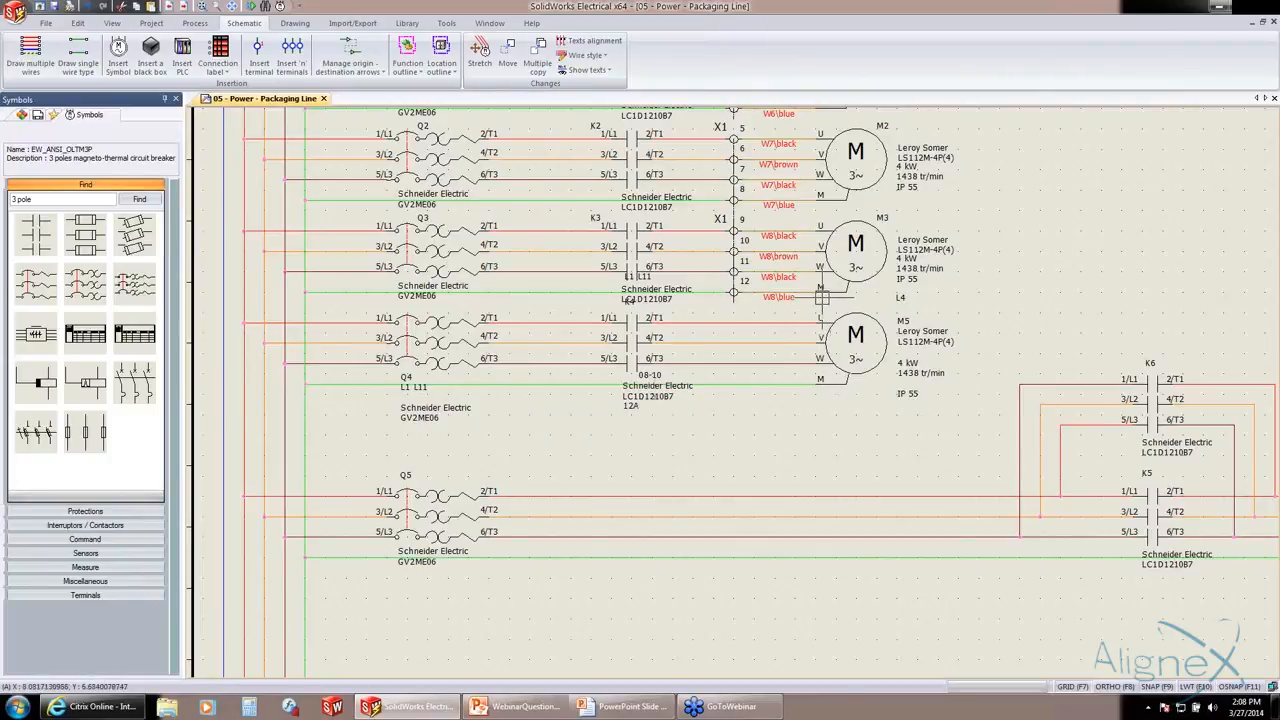
- Insert a row of passing terminals across the four M5 wires below terminal 12 and associate it with terminal strip X1 in L11 - Chassis
scroll(798, 305, "up", 2)
scroll(730, 313, "down", 1)
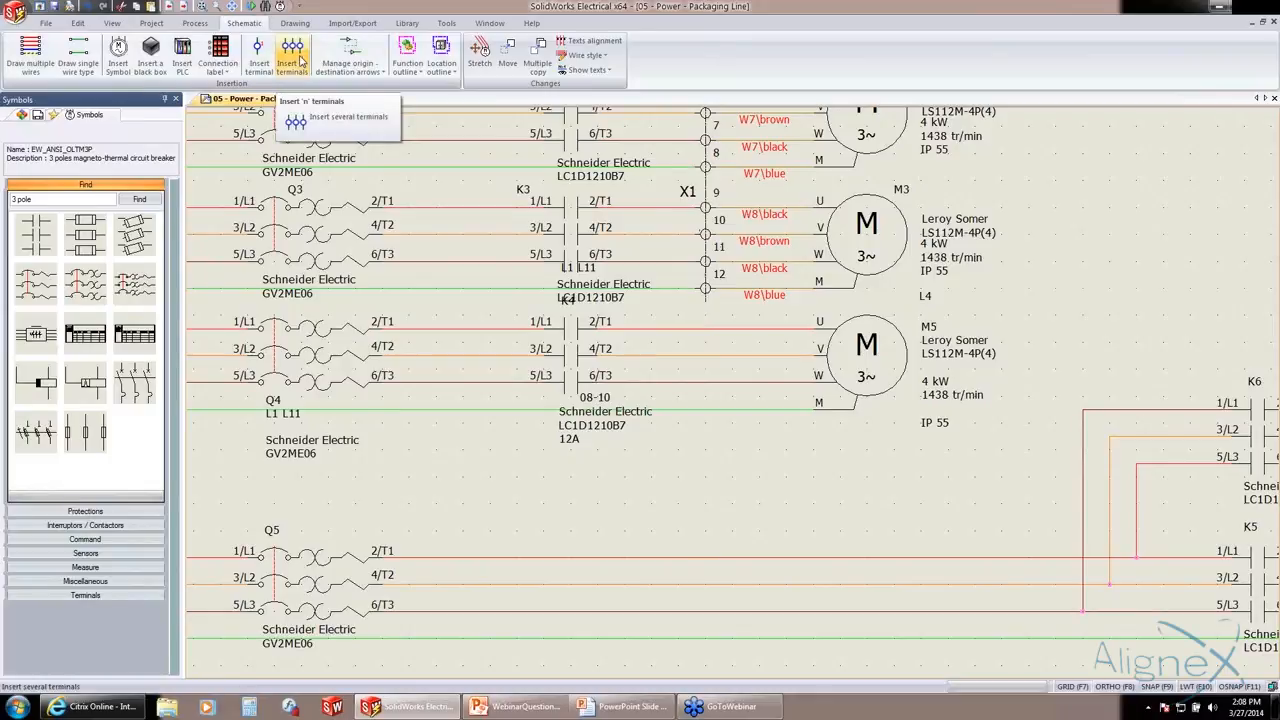
left_click(298, 62)
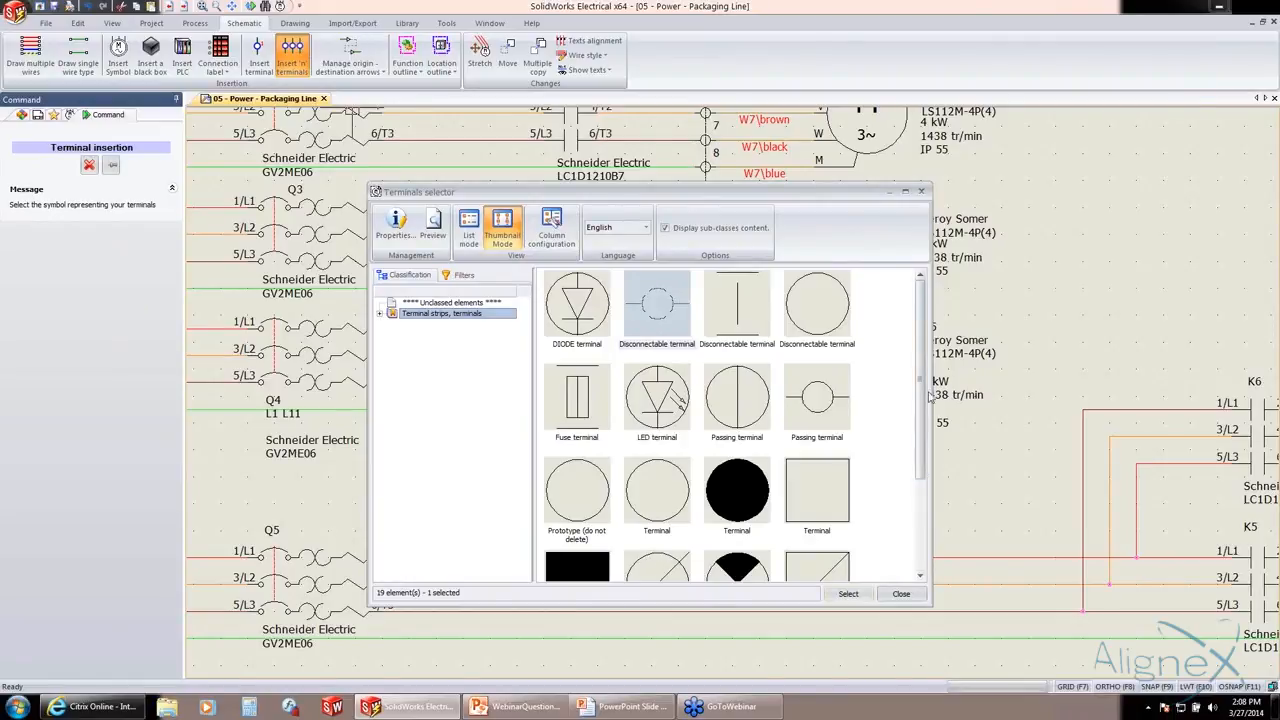
left_click(817, 400)
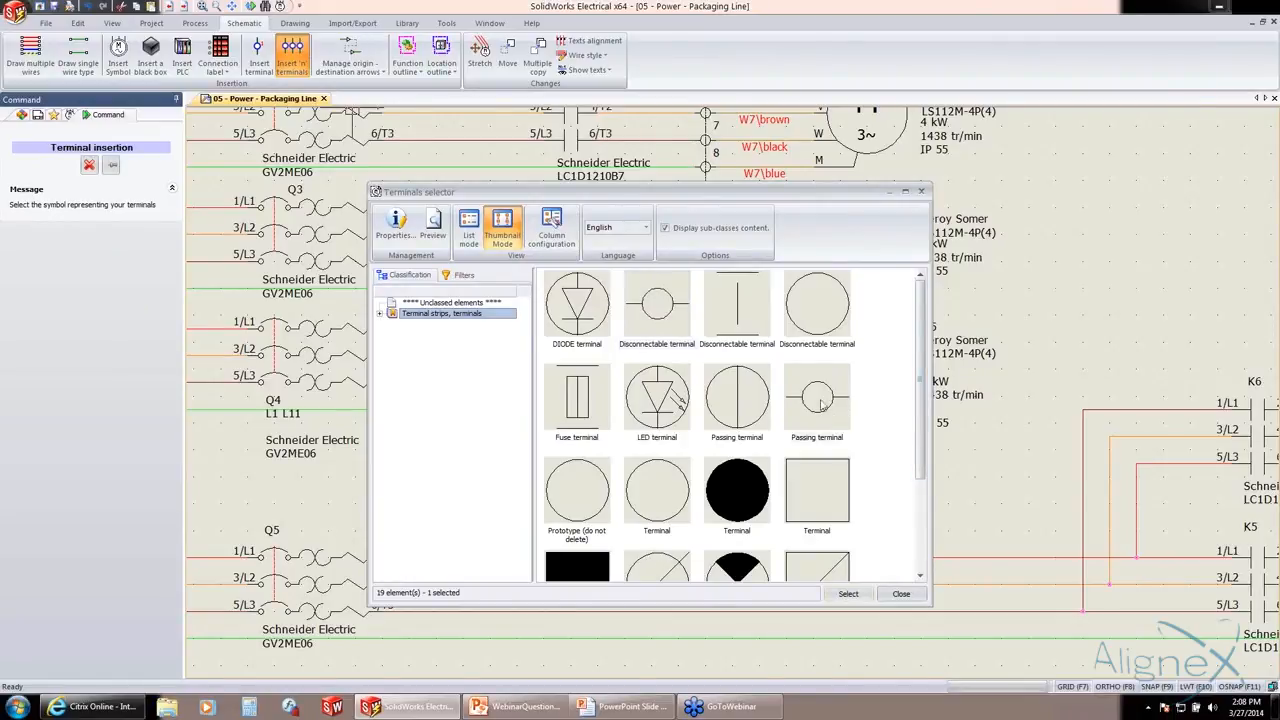
left_click(849, 594)
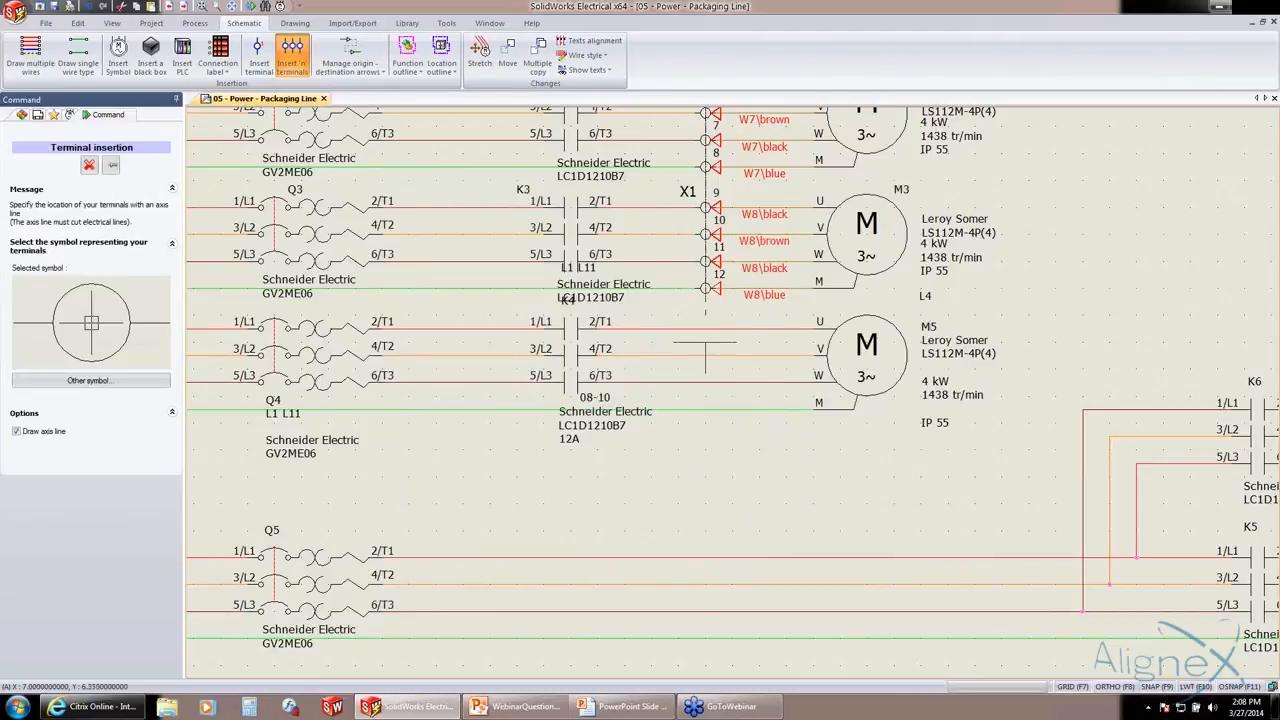
left_click(706, 424)
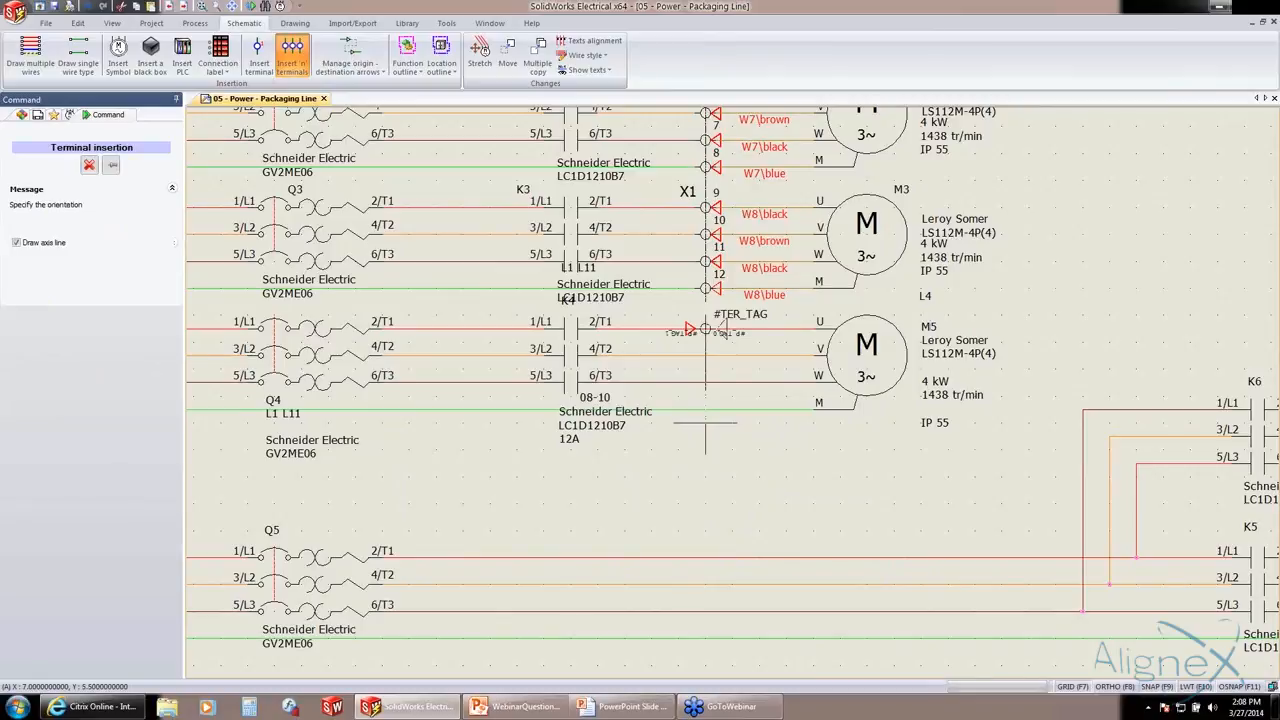
left_click(720, 428)
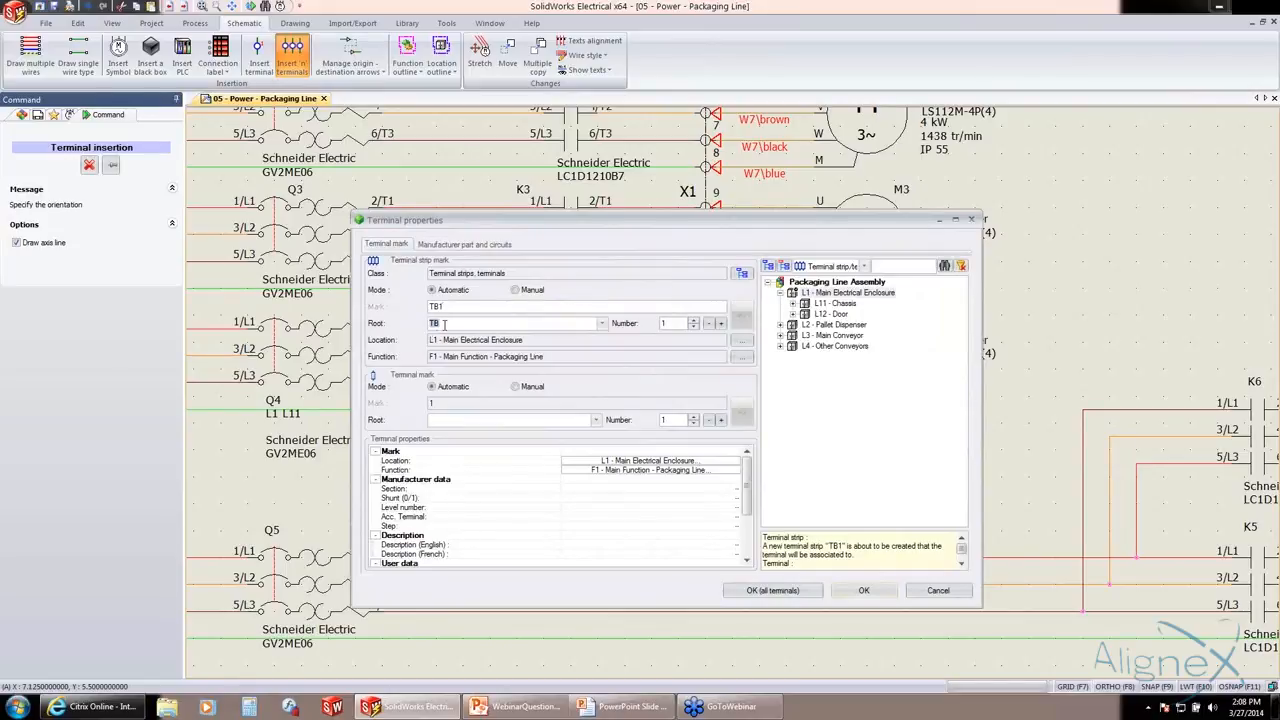
left_click(792, 304)
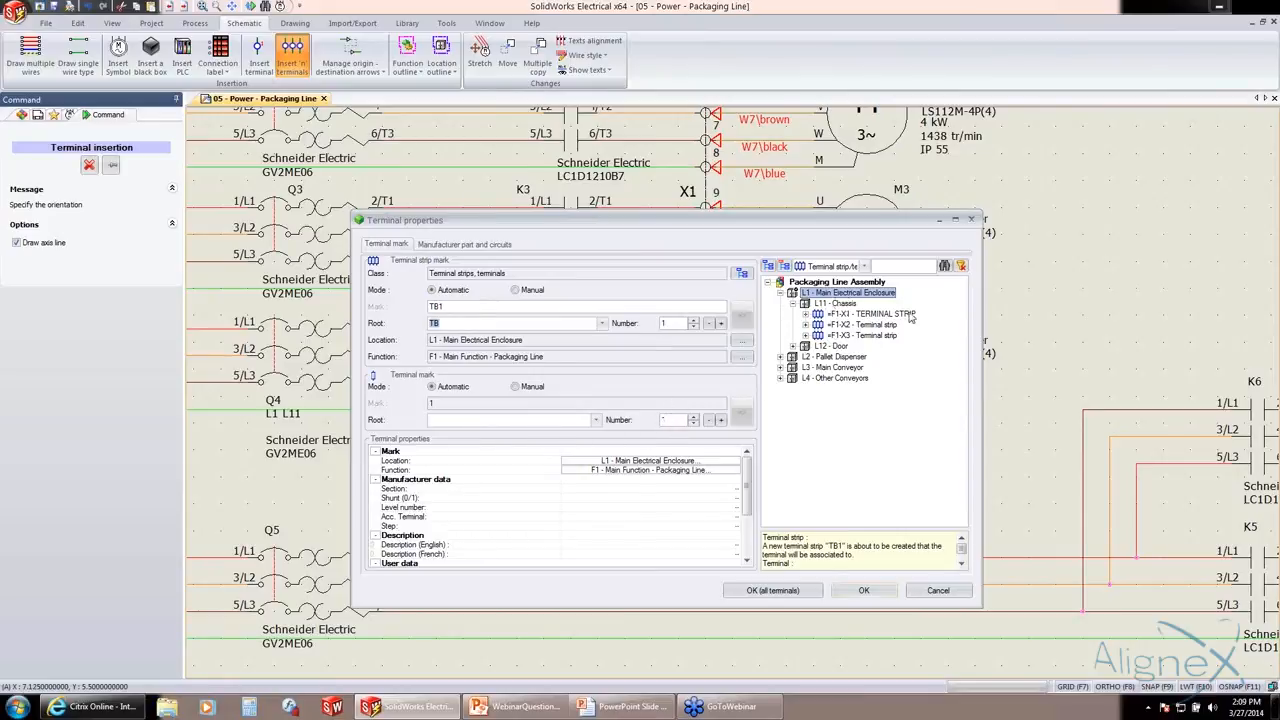
left_click(847, 315)
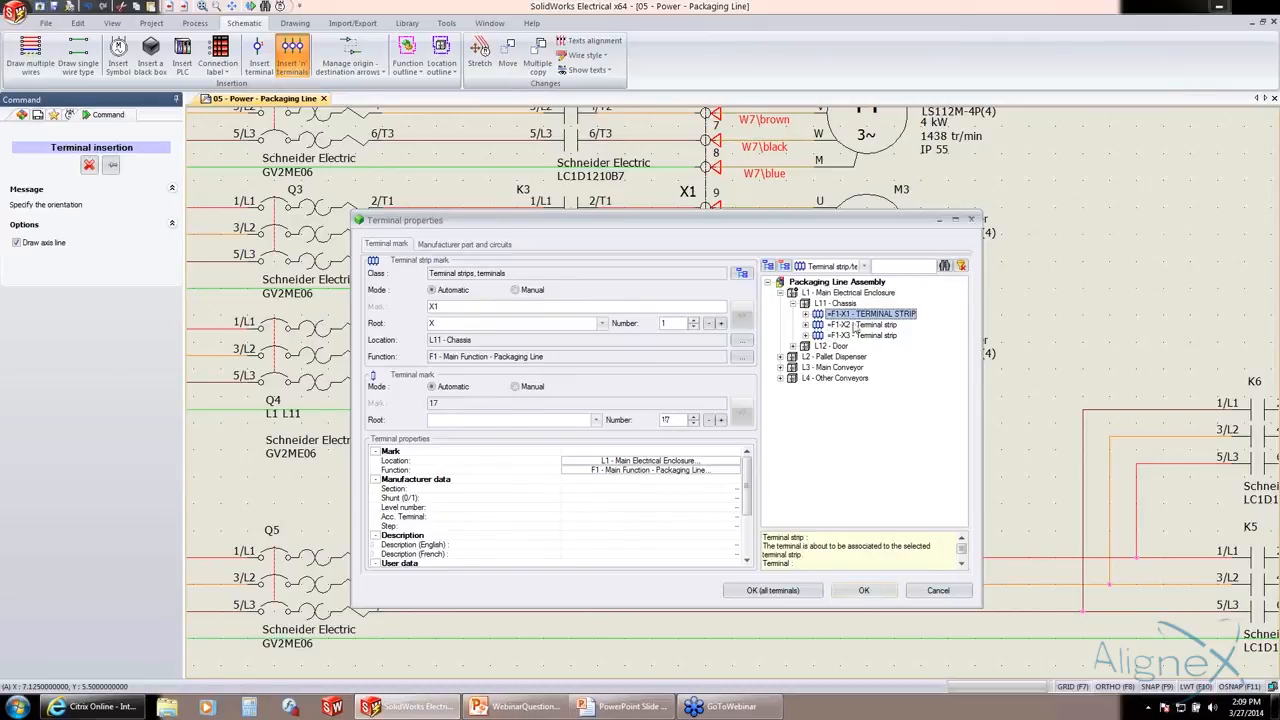
- Assign the Wago part 2001-1201 to the new terminals and apply the properties to all of them
left_click(465, 245)
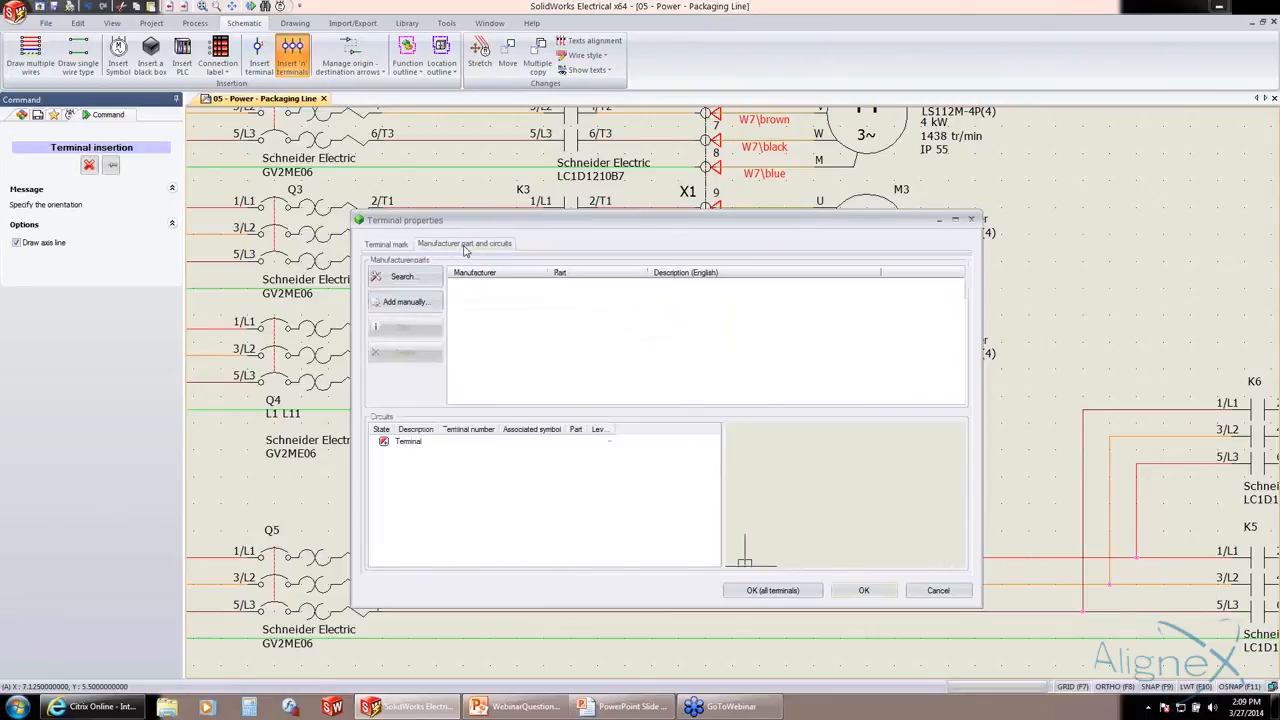
left_click(401, 277)
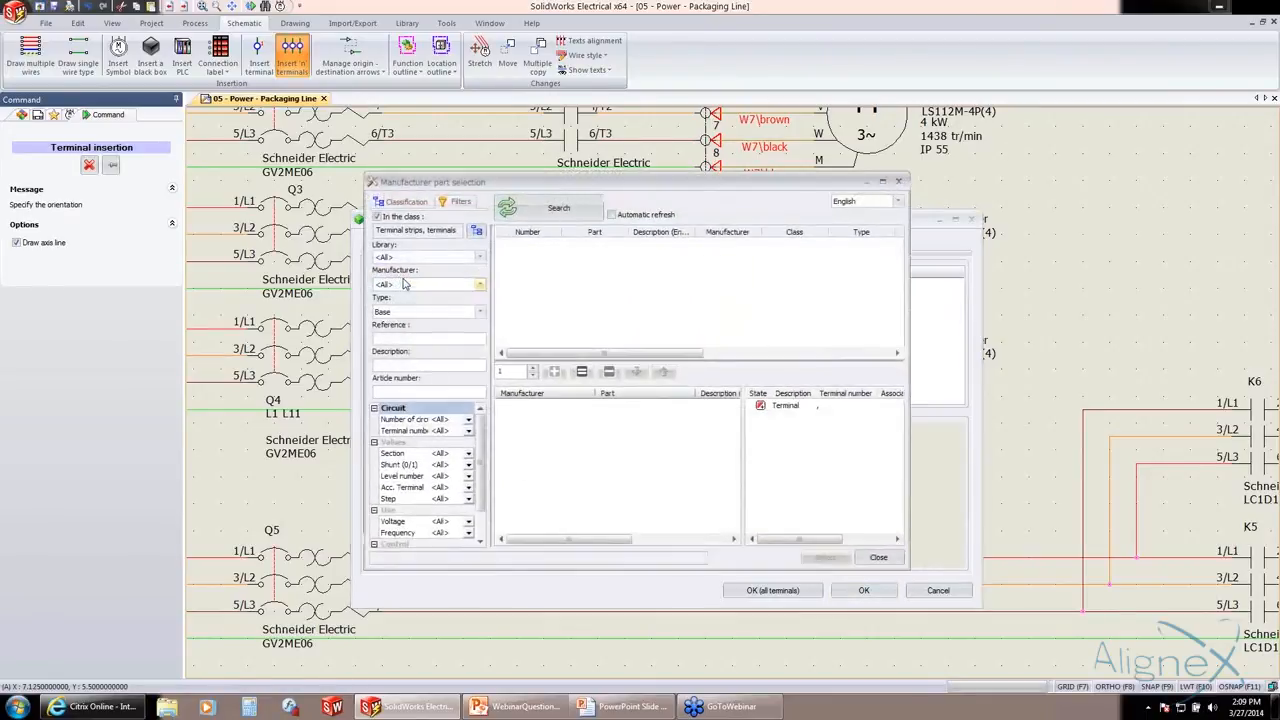
left_click(406, 340)
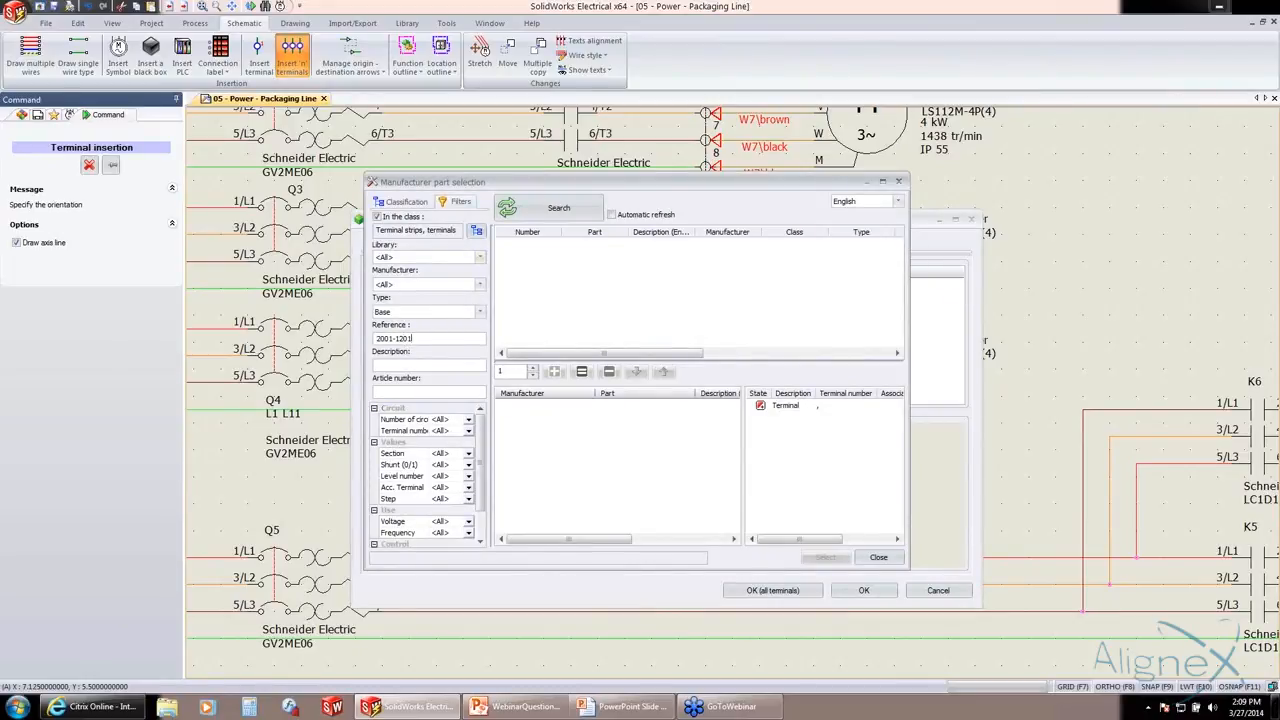
type("2001-1201")
left_click(578, 210)
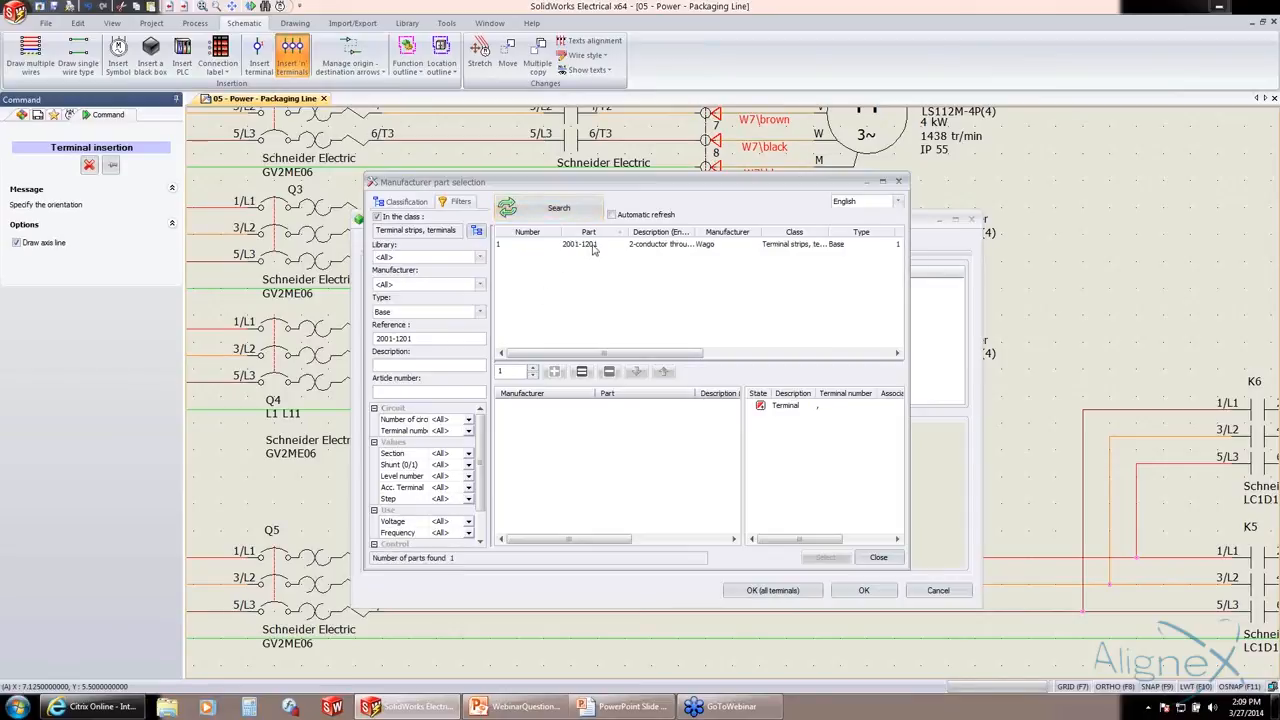
left_click(590, 247)
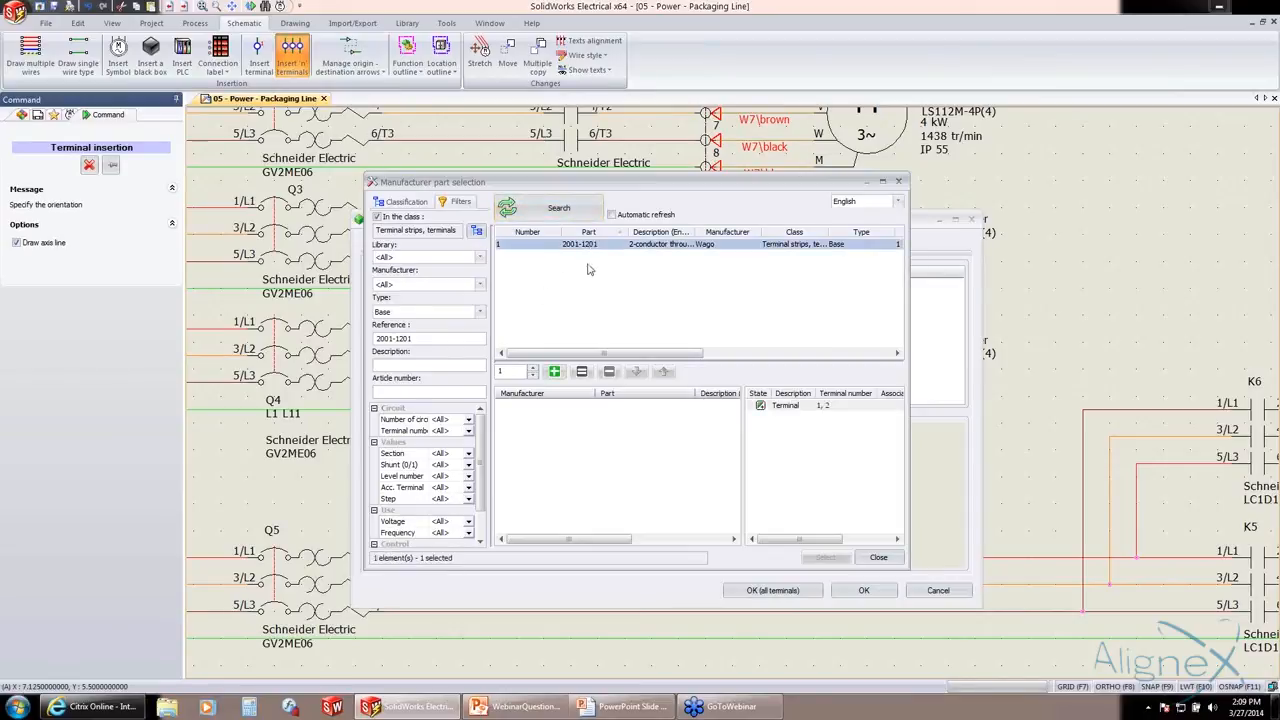
left_click(555, 371)
left_click(823, 557)
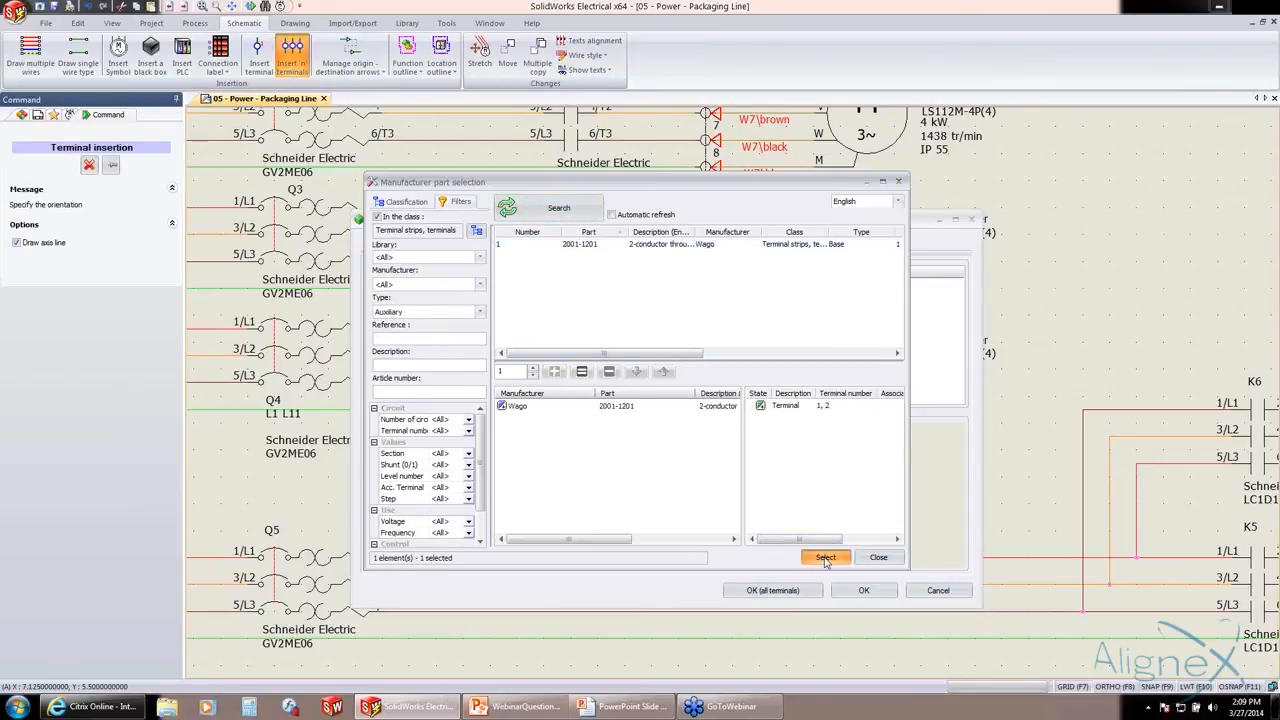
left_click(772, 590)
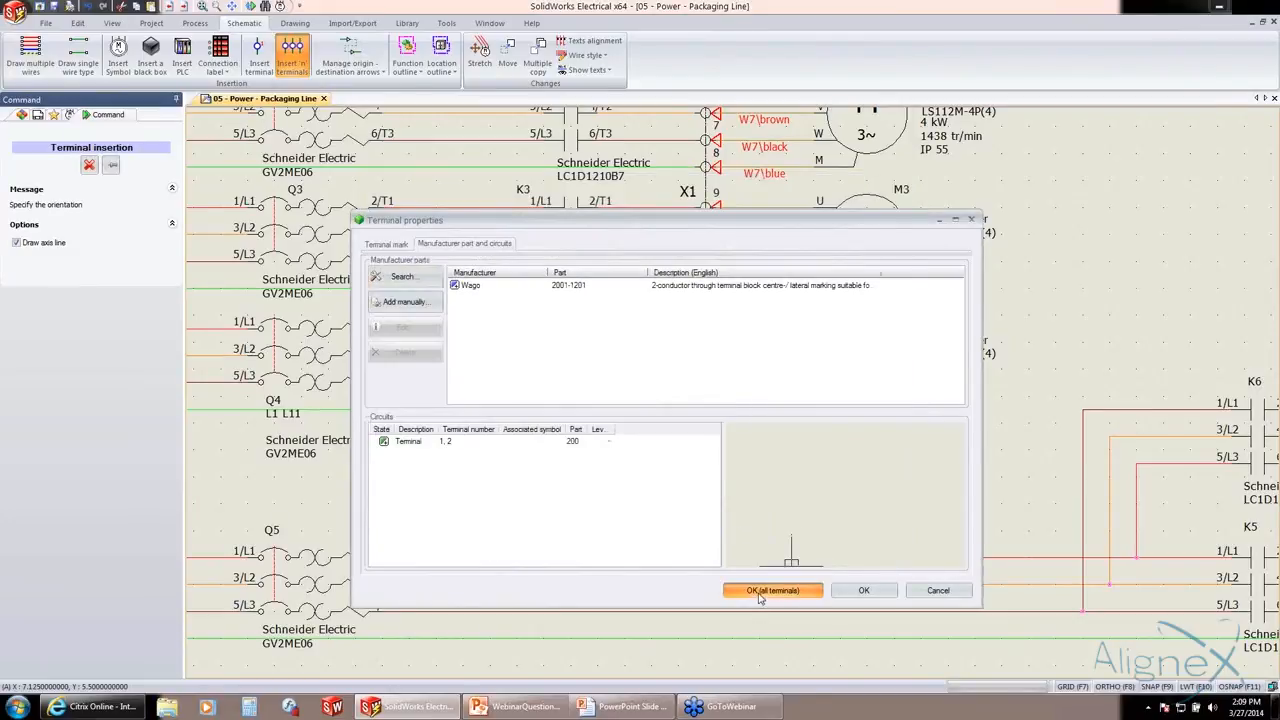
left_click(683, 511)
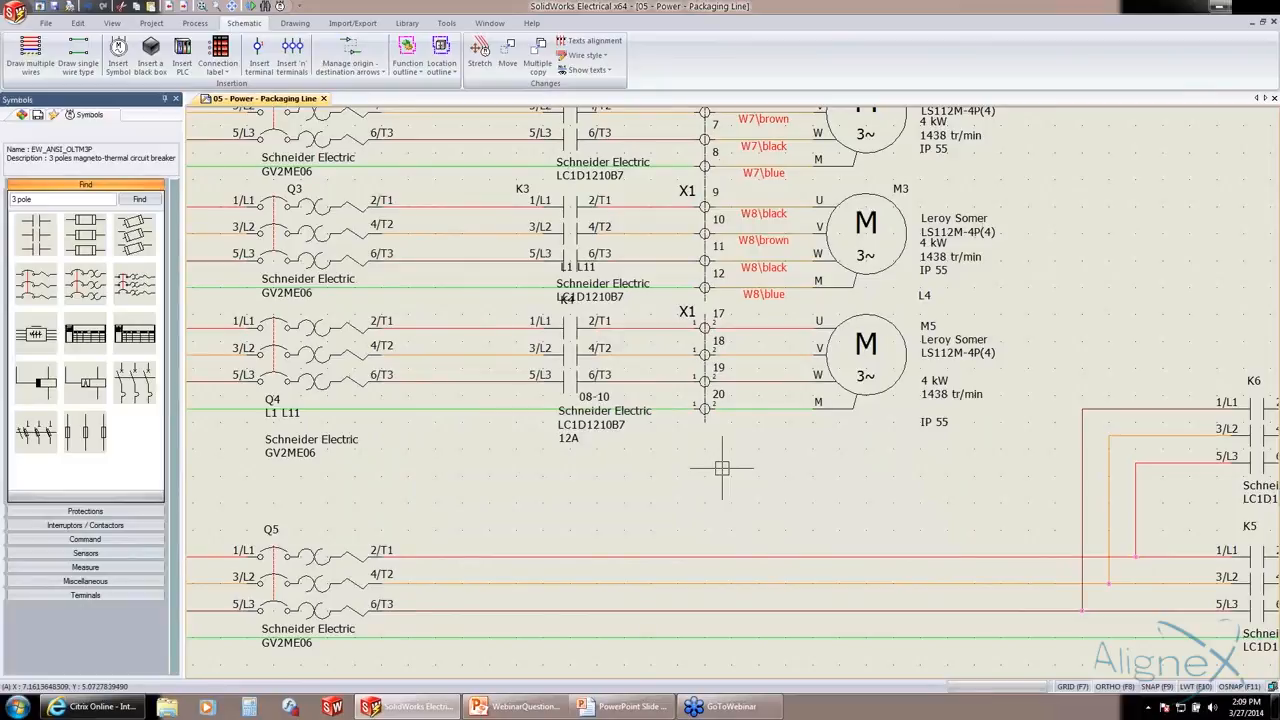
- Start associating cable cores for the four wires between X1 terminals 17–20 and motor M5, and check the cores of cable W9
scroll(860, 358, "up", 3)
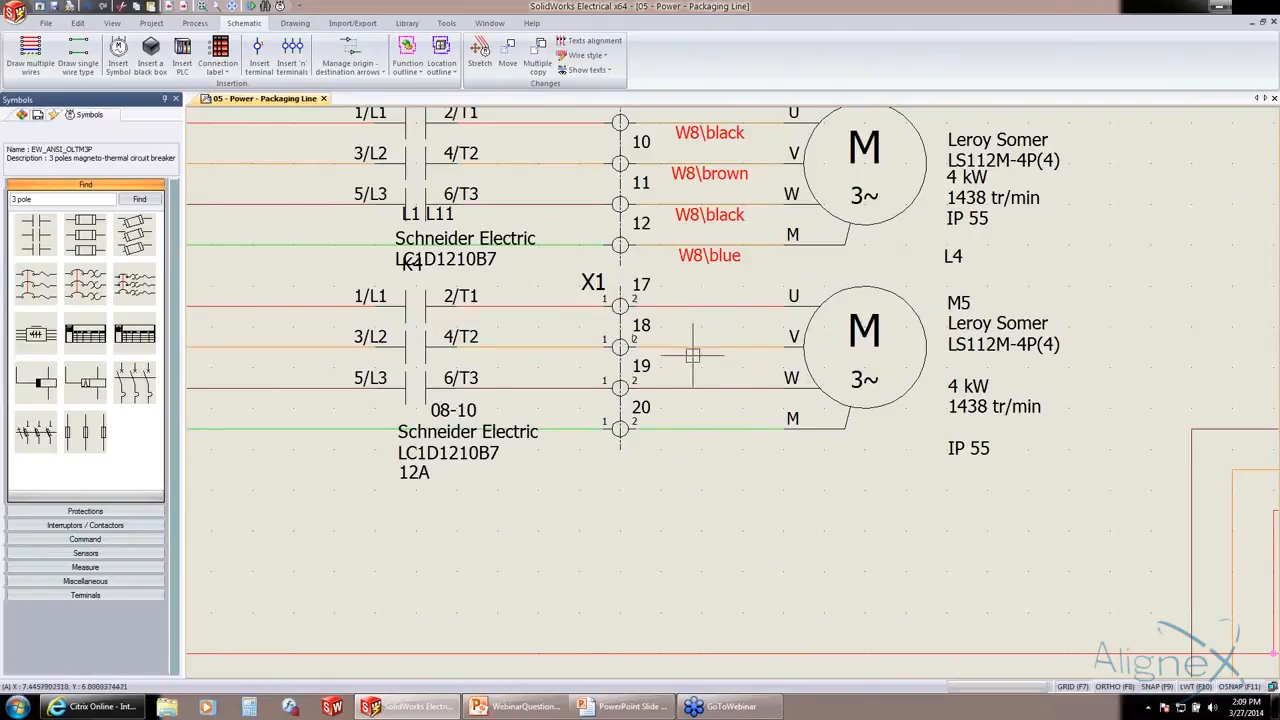
left_click_drag(727, 447, 689, 291)
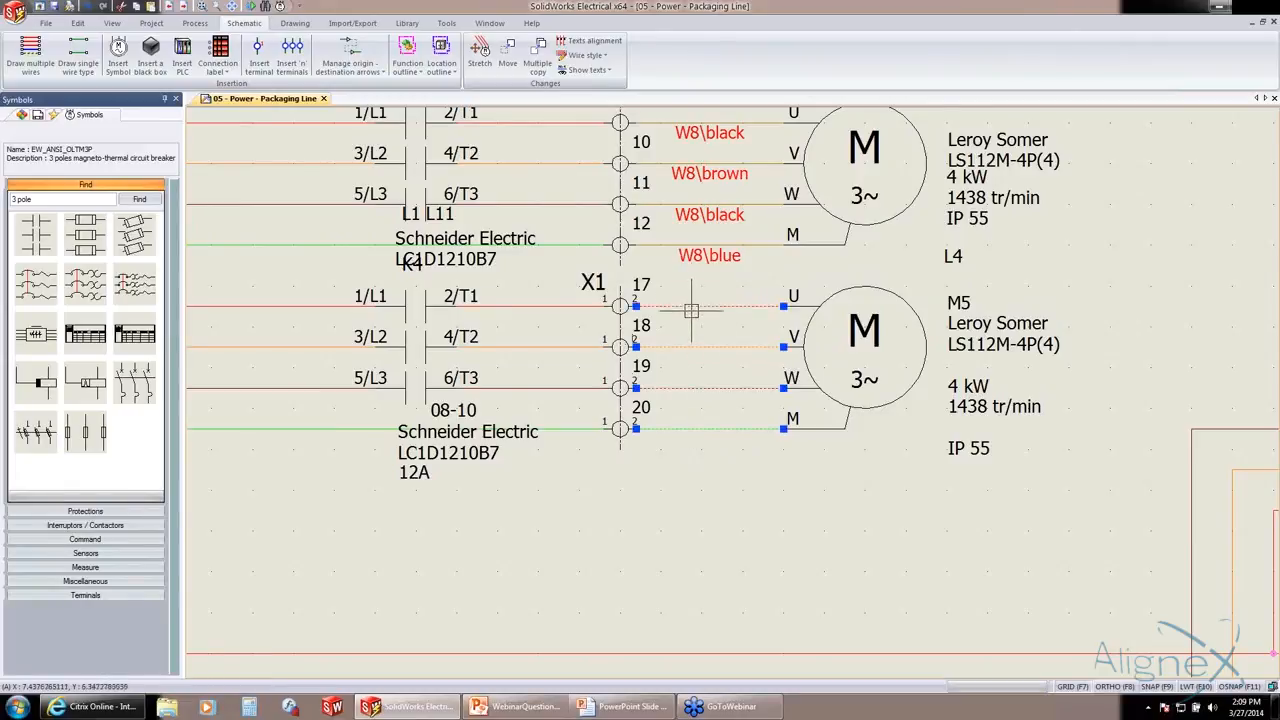
right_click(692, 306)
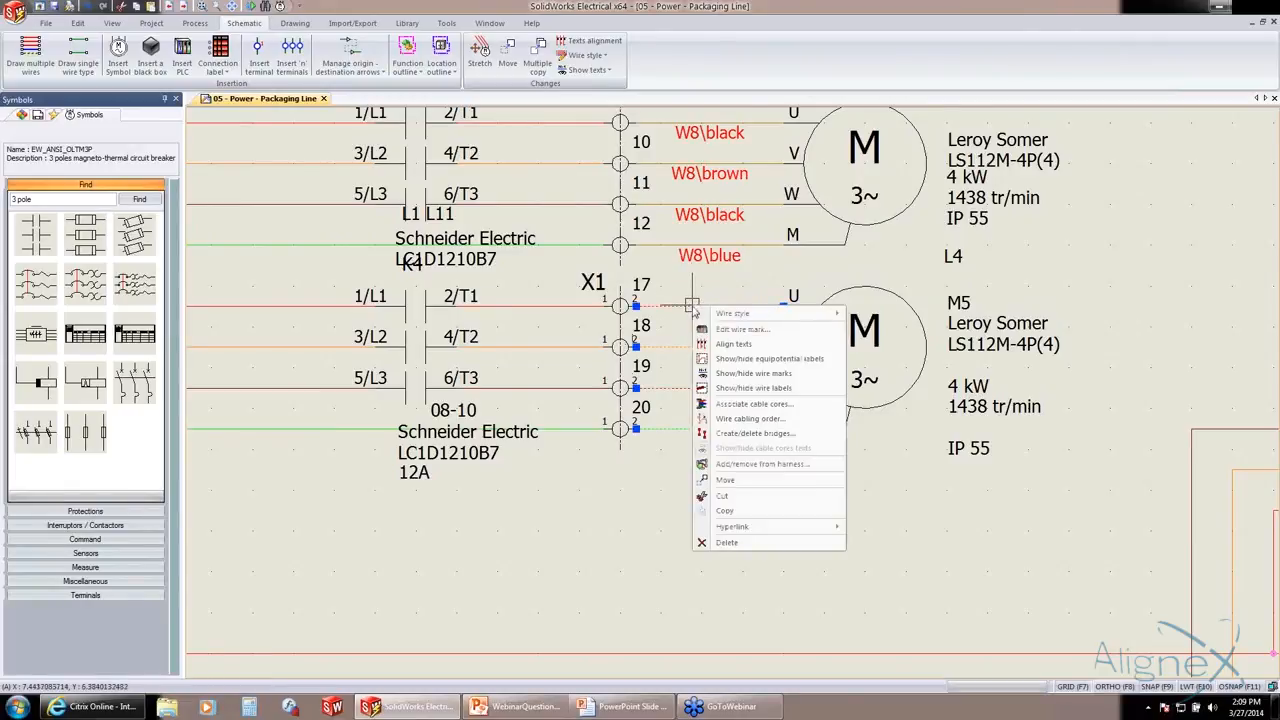
left_click(730, 403)
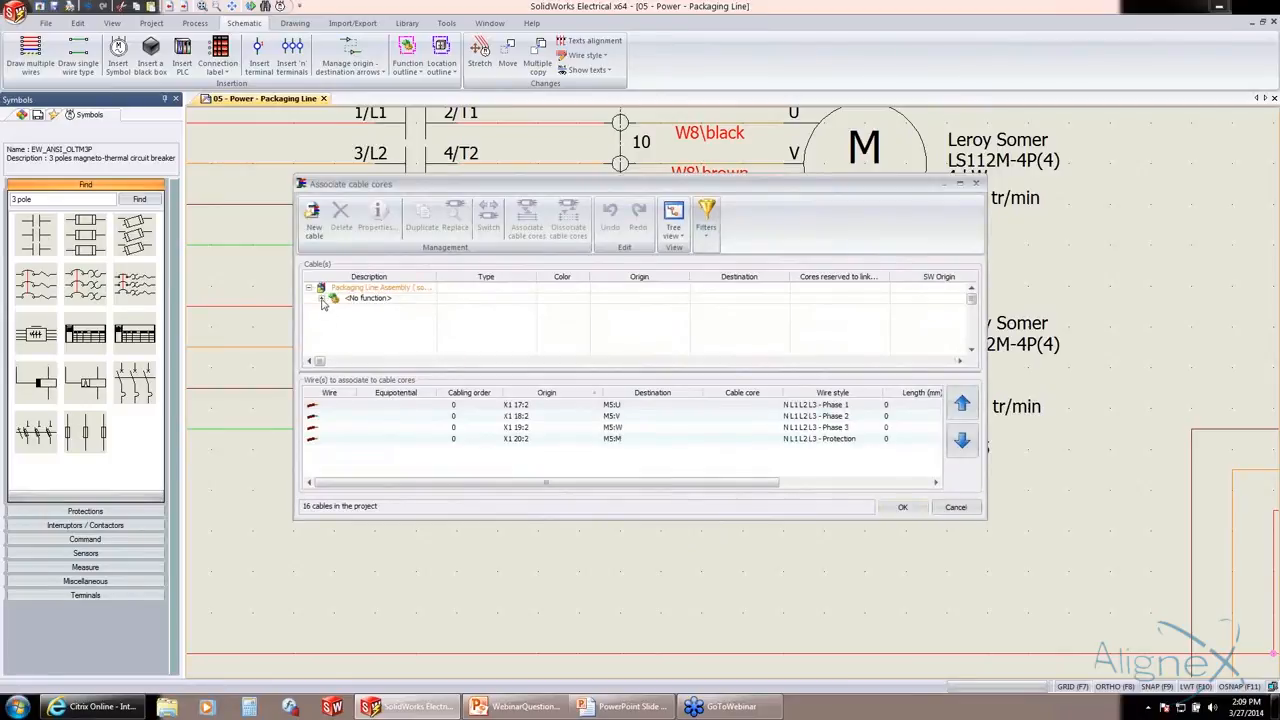
left_click(322, 299)
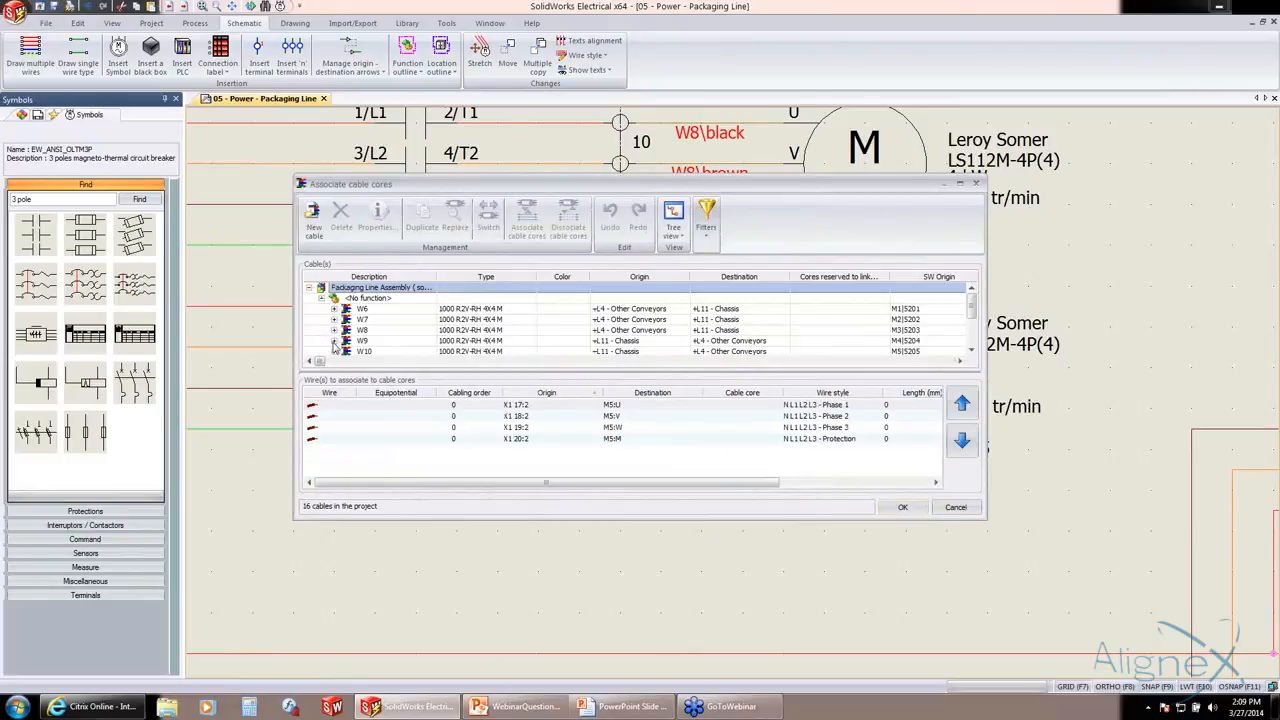
left_click(334, 341)
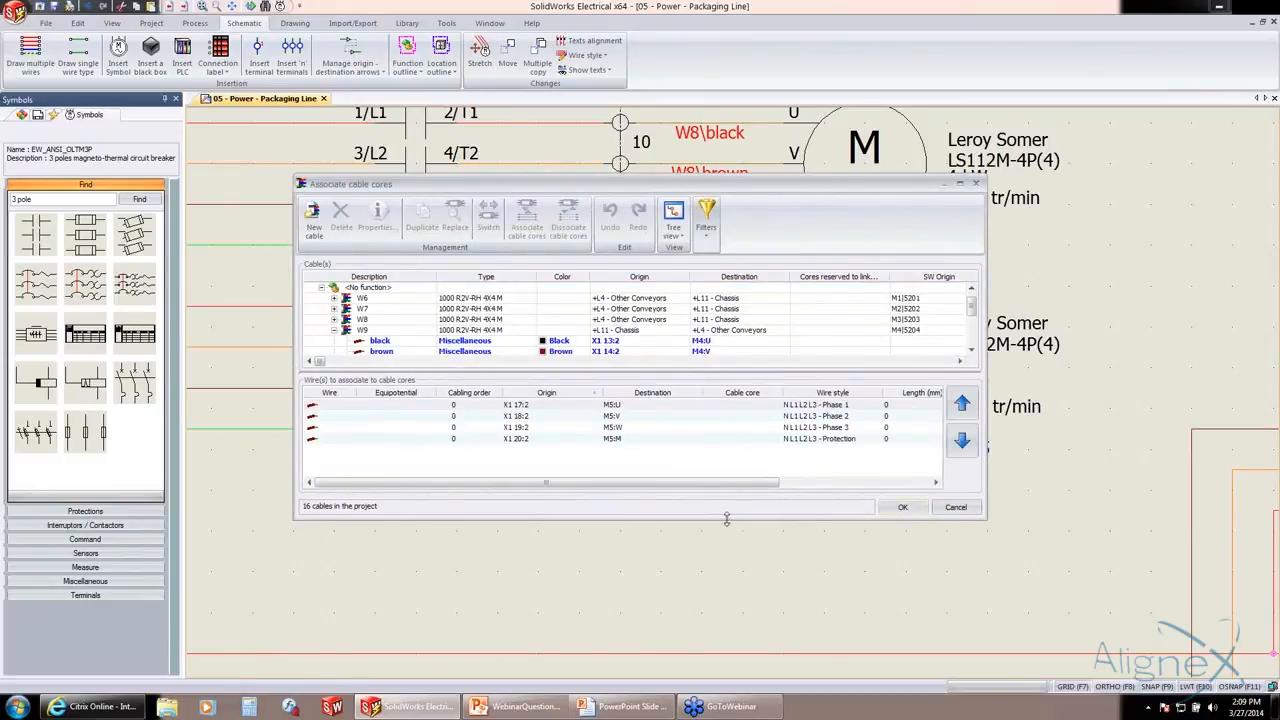
left_click_drag(727, 519, 727, 626)
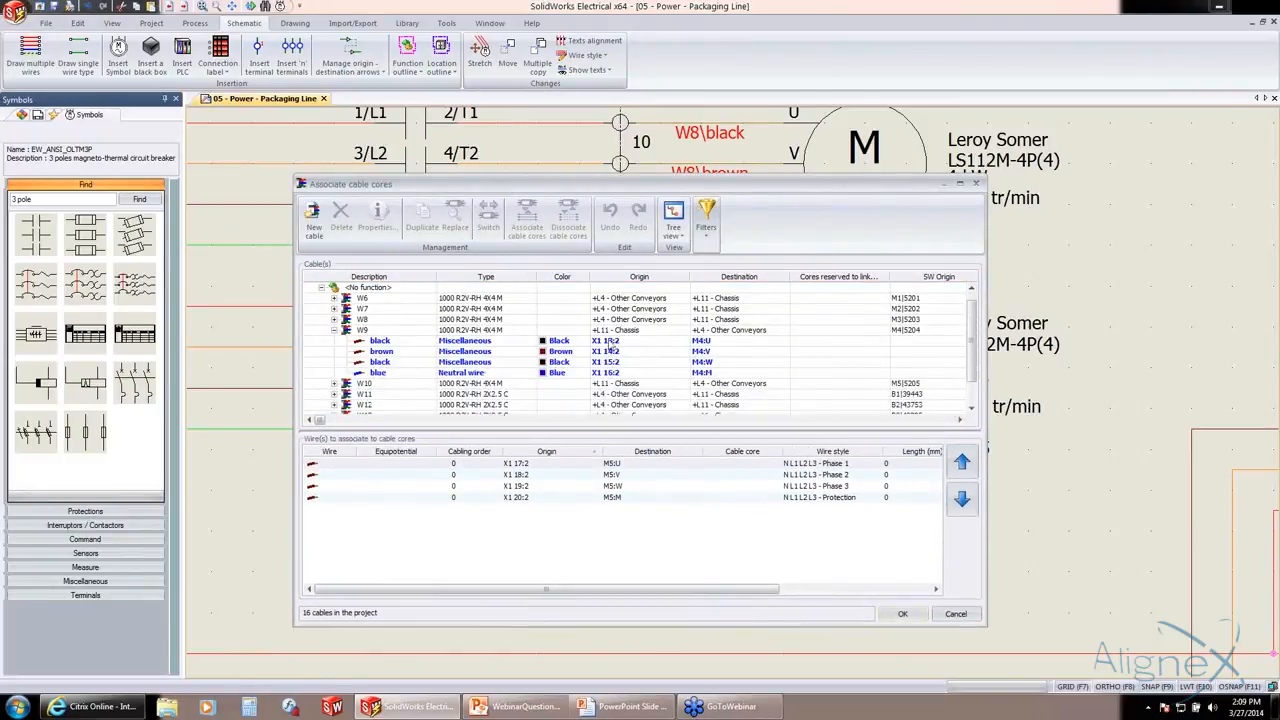
left_click(335, 331)
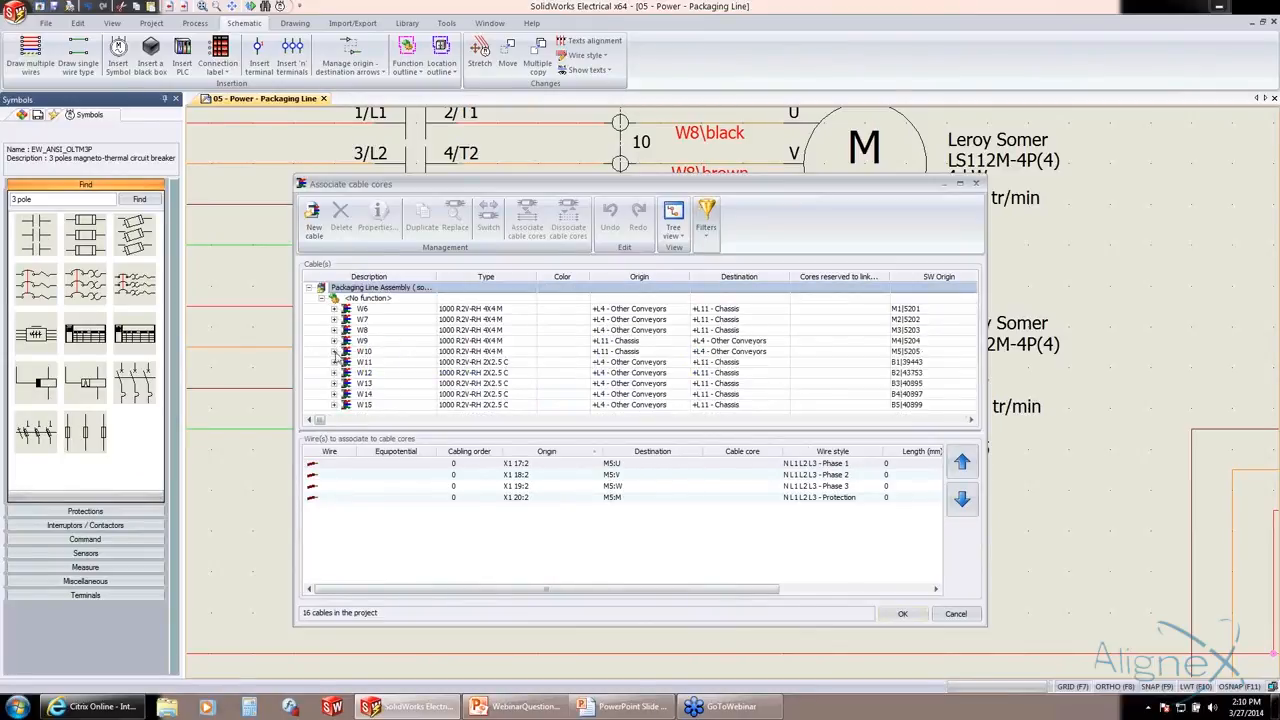
- Associate the black, brown, black and blue cores of cable W10 with the four M5 wires
left_click(335, 351)
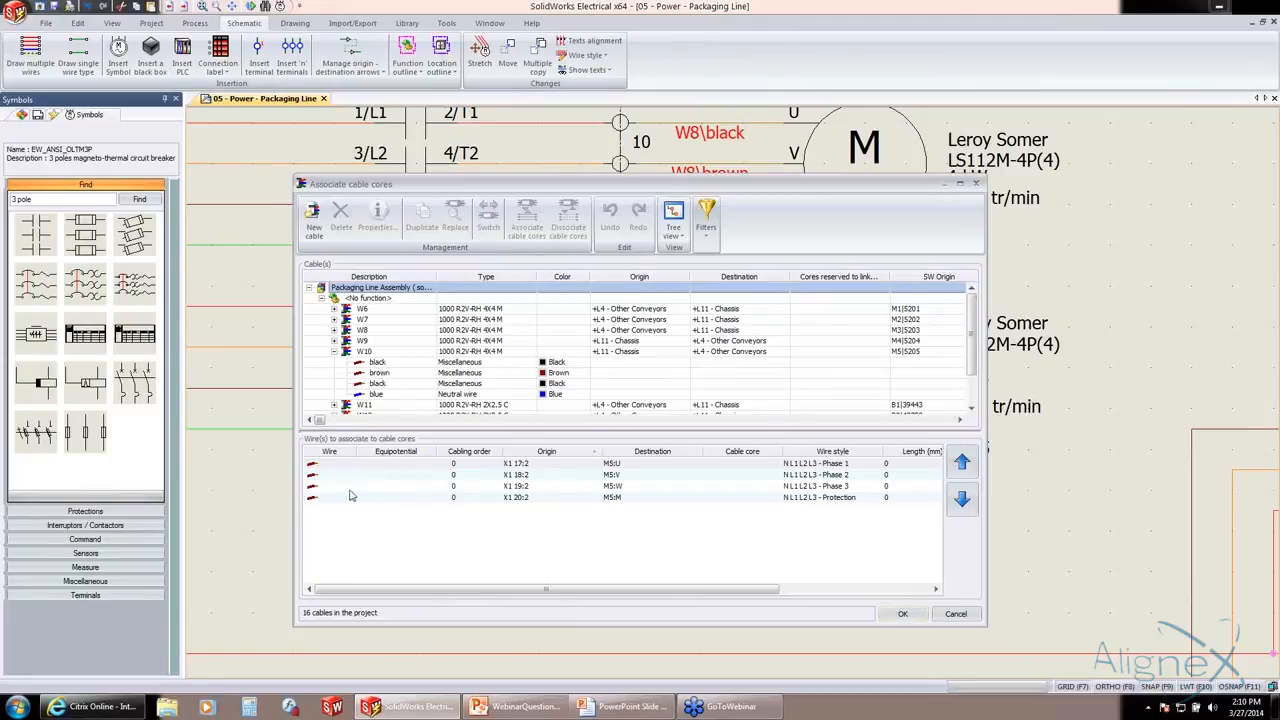
left_click(402, 363)
left_click(393, 394, "shift")
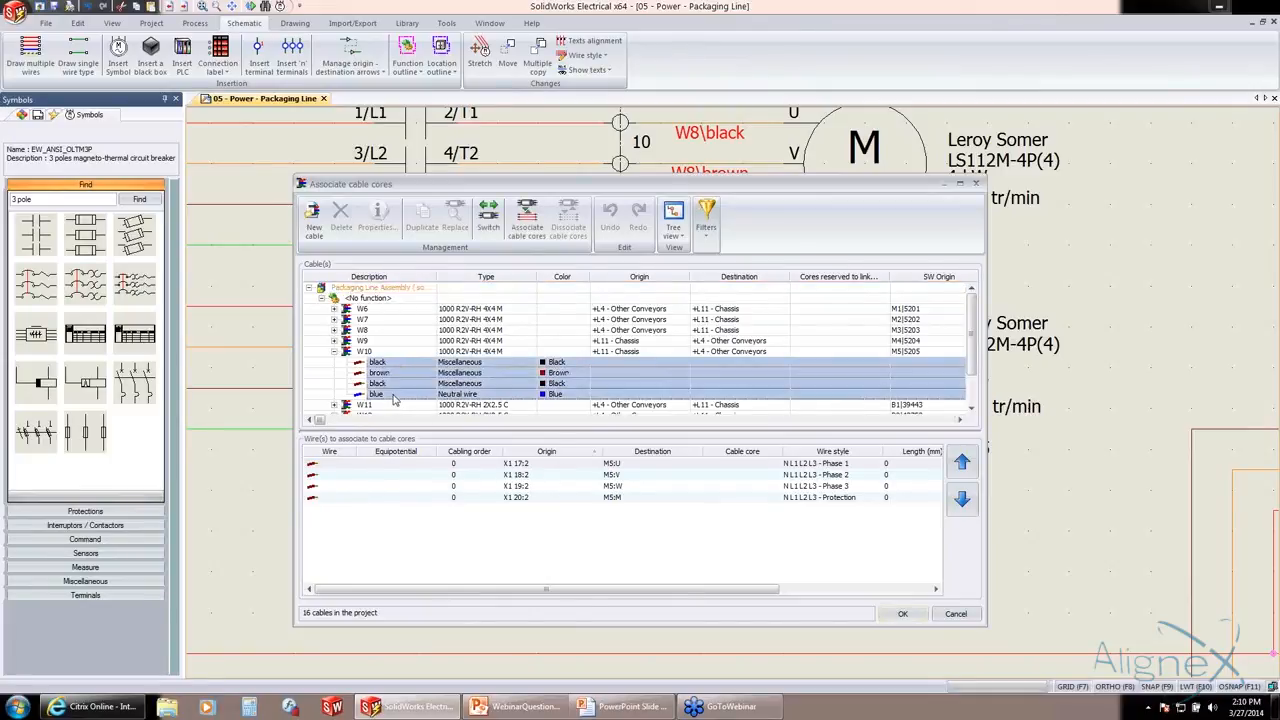
left_click(322, 466)
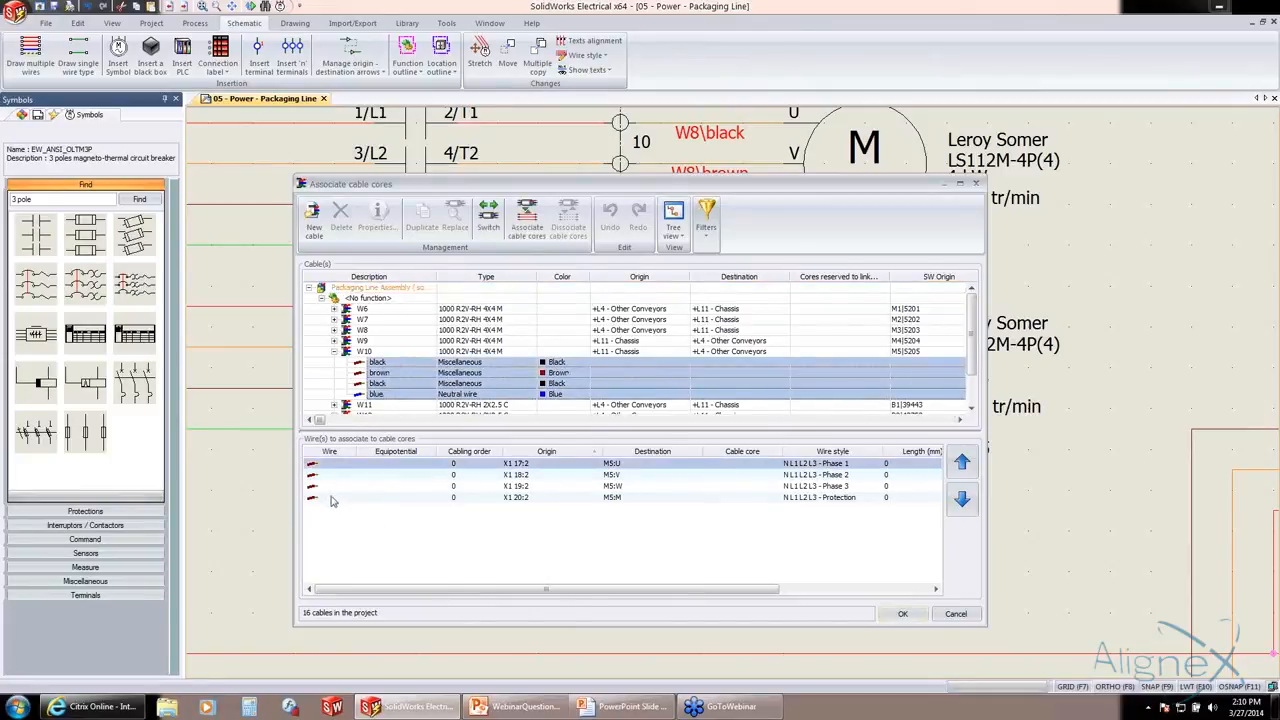
left_click(333, 498, "shift")
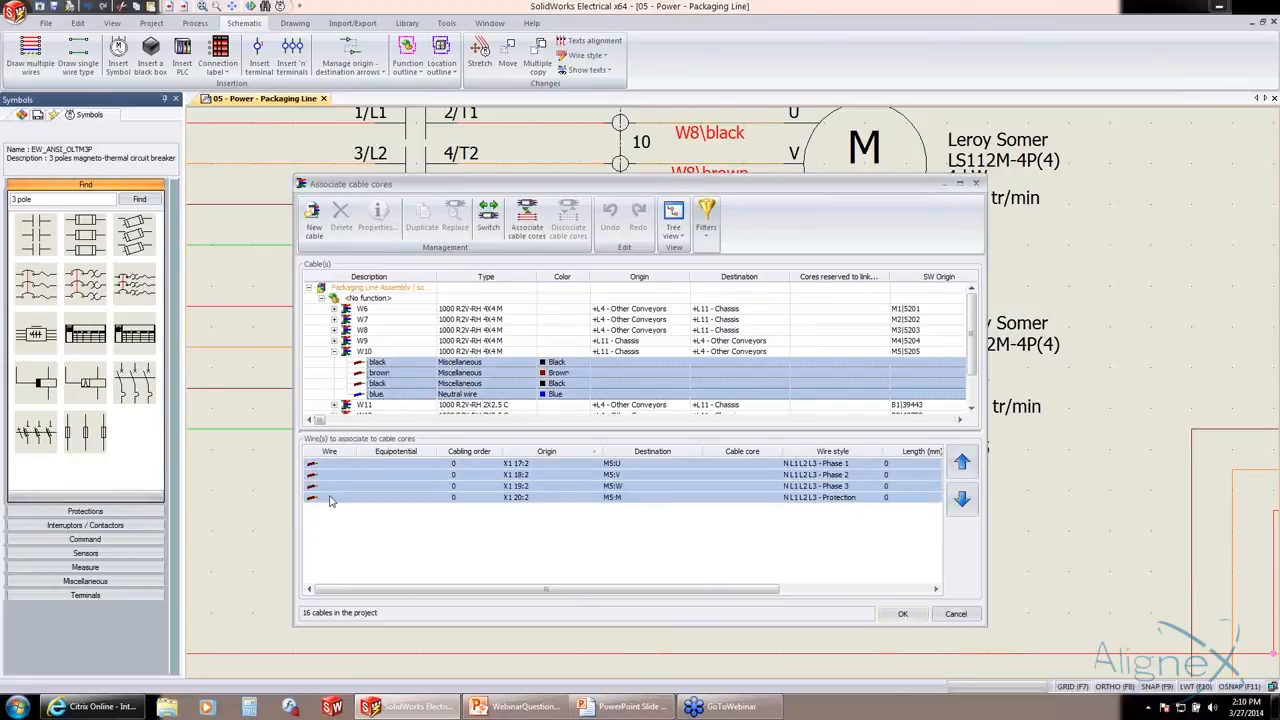
left_click(527, 215)
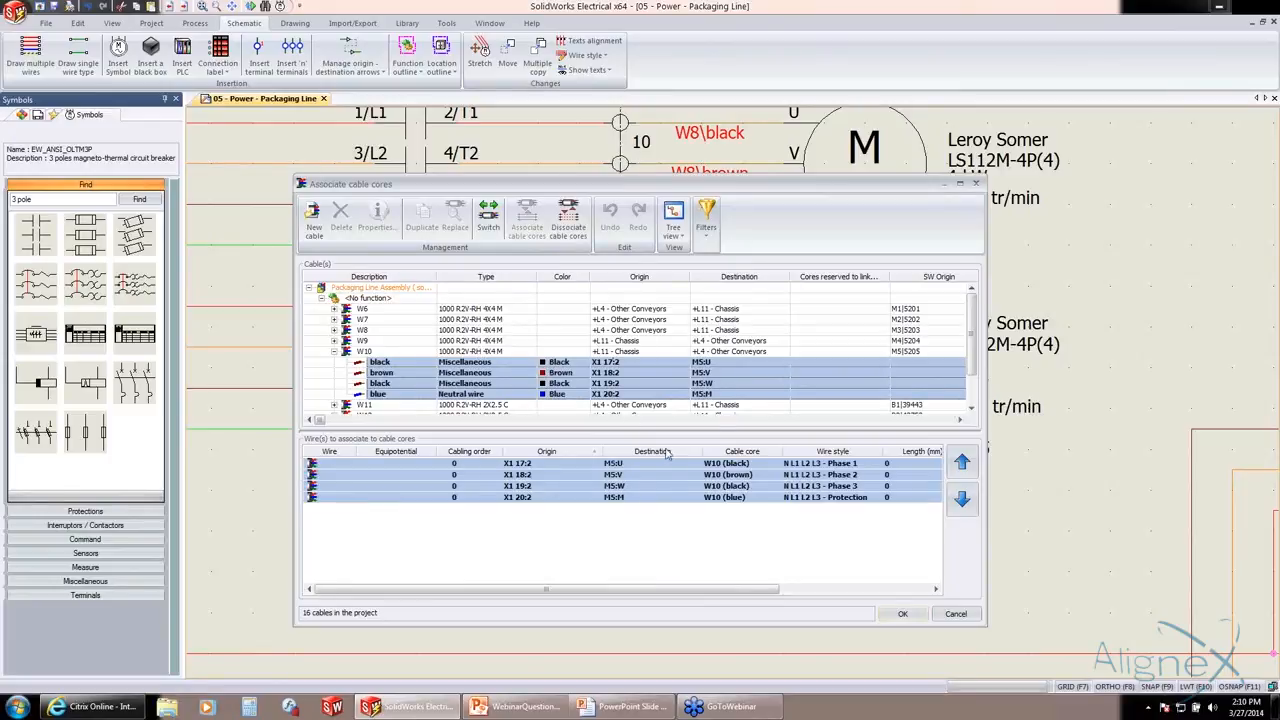
left_click(902, 613)
key("Escape")
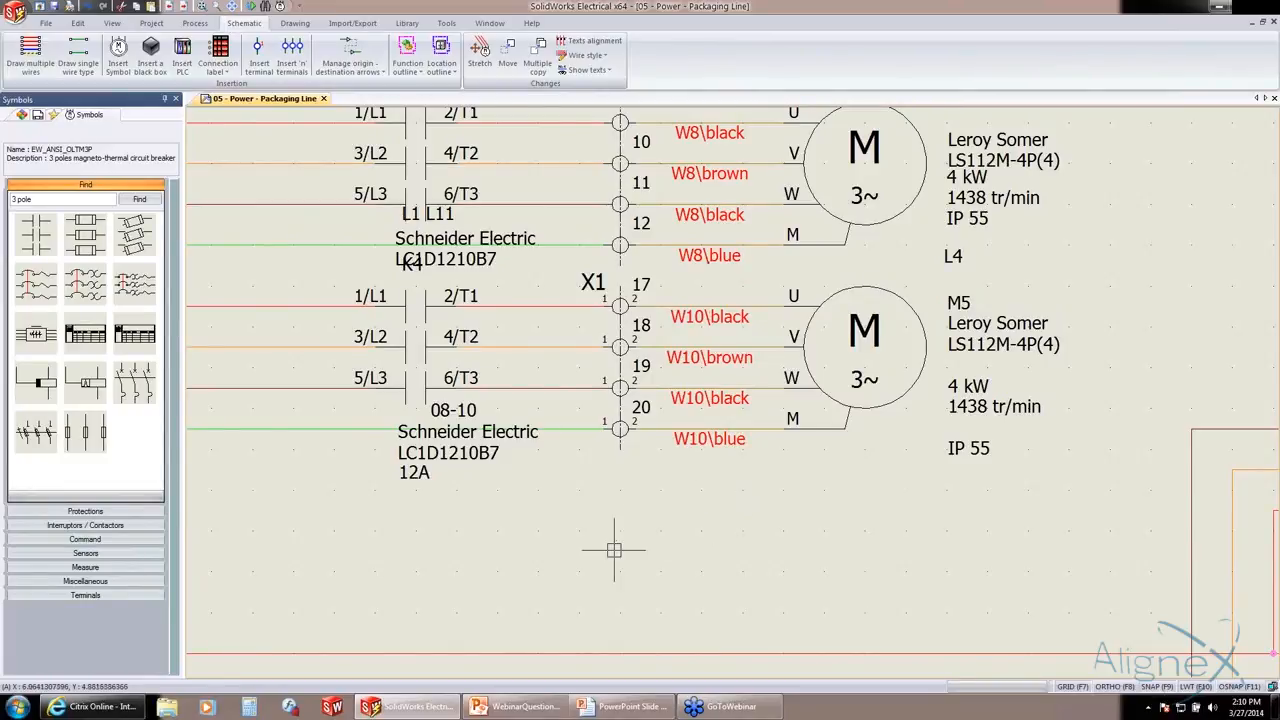
- Open the 05 - Power - Pallet Dispenser drawing from the Pallet Dispenser schematic diagrams
scroll(612, 545, "down", 3)
scroll(556, 549, "down", 2)
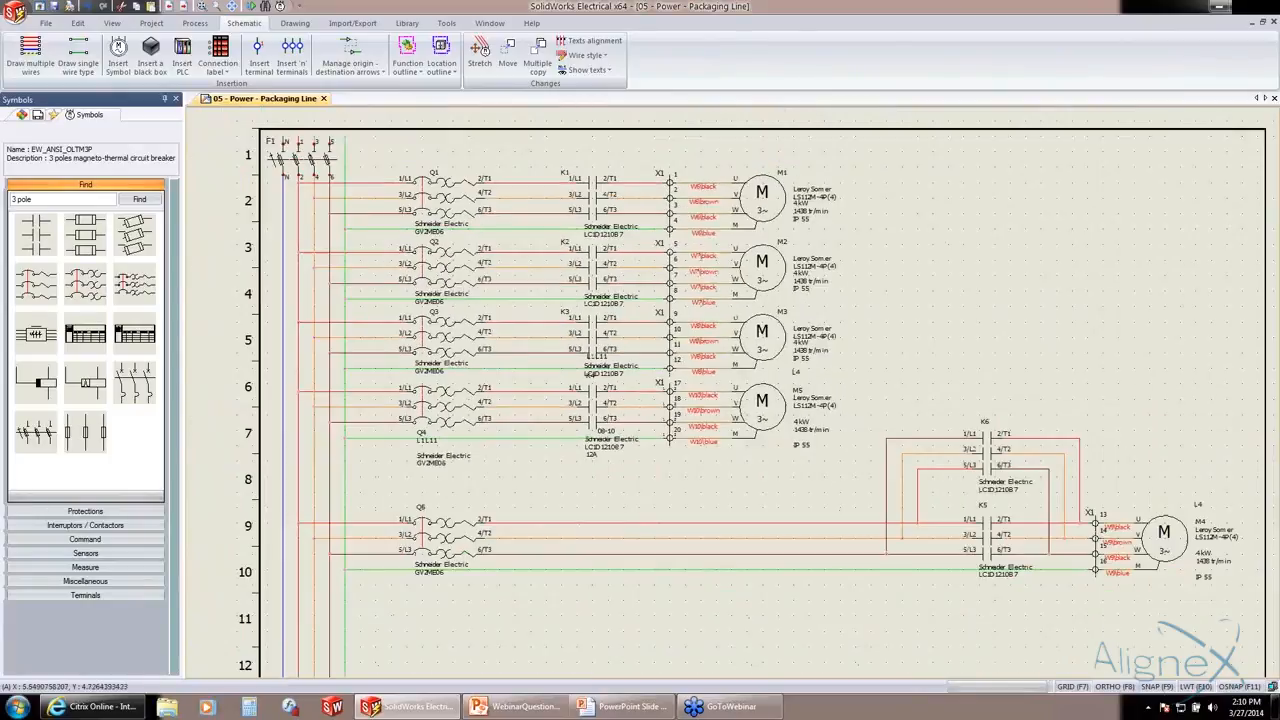
scroll(523, 566, "up", 4)
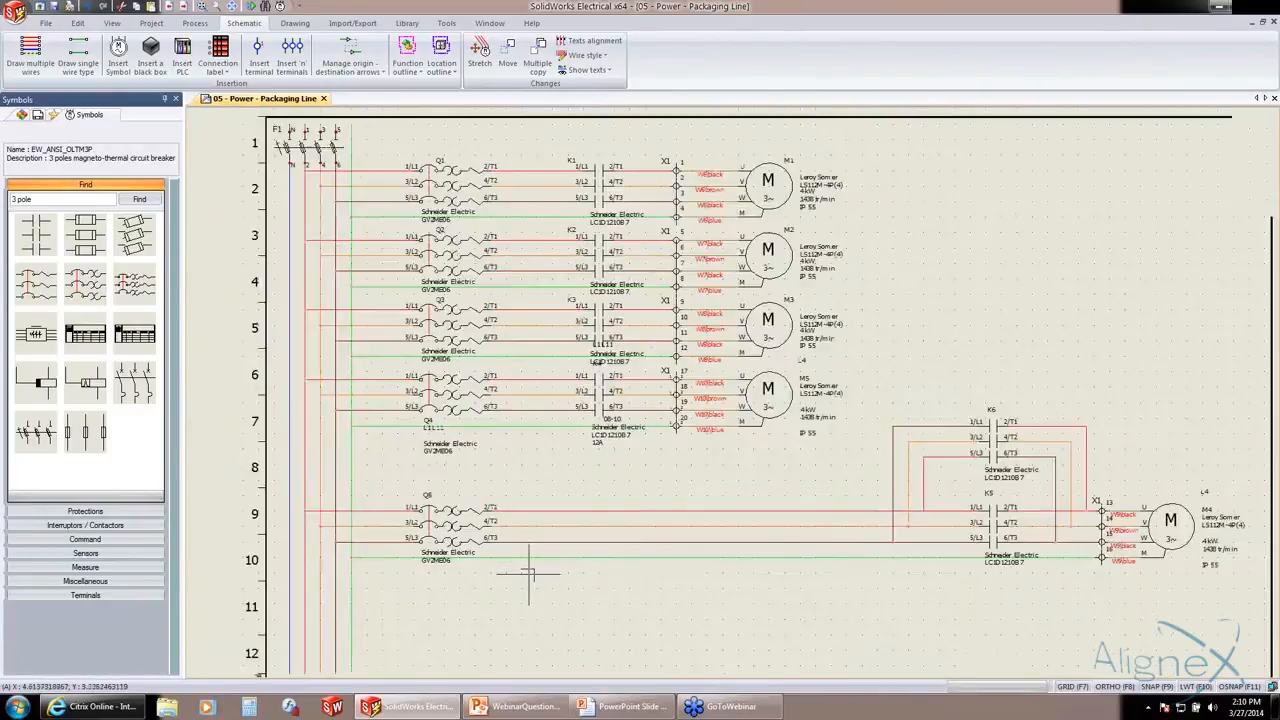
scroll(542, 530, "down", 4)
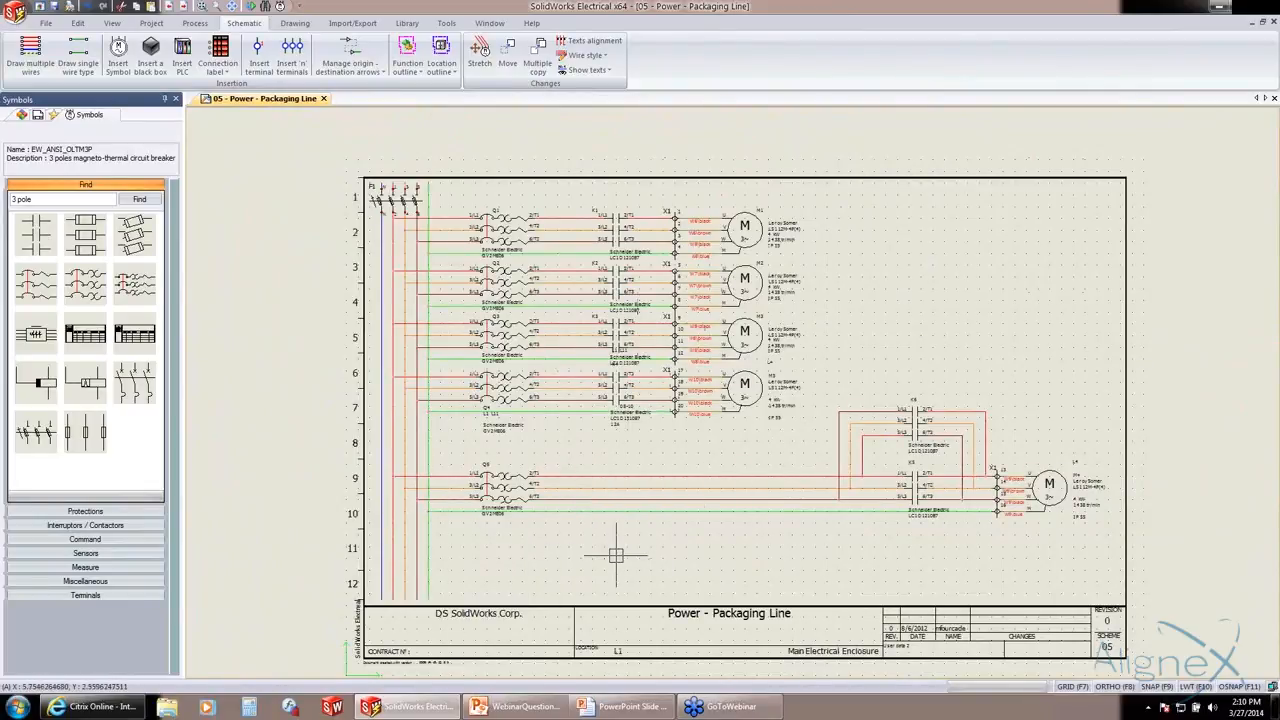
scroll(613, 553, "up", 2)
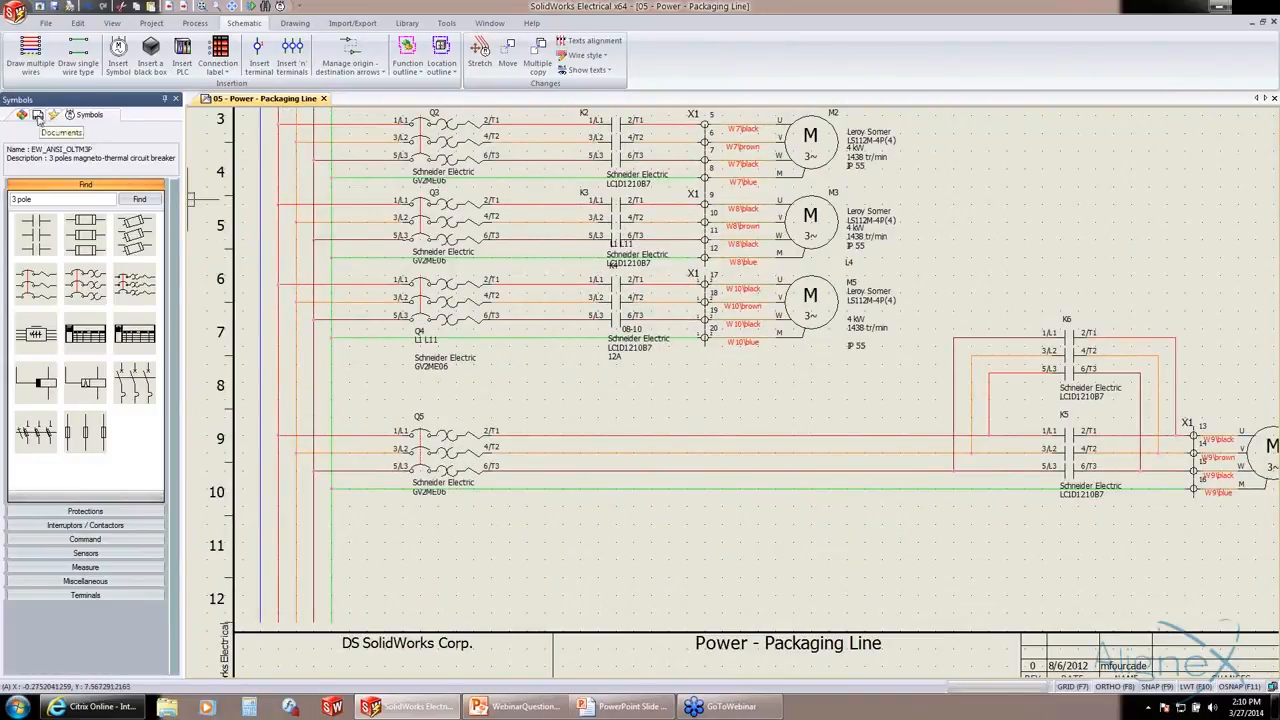
left_click(37, 116)
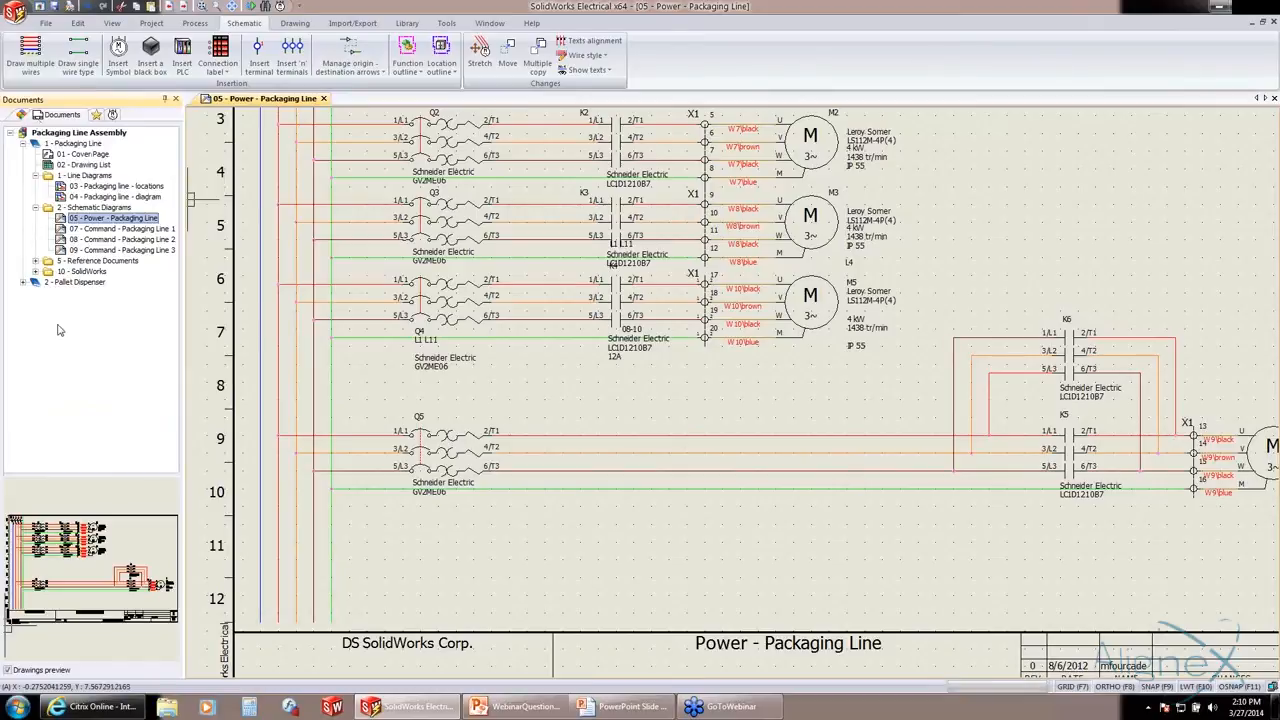
left_click(23, 283)
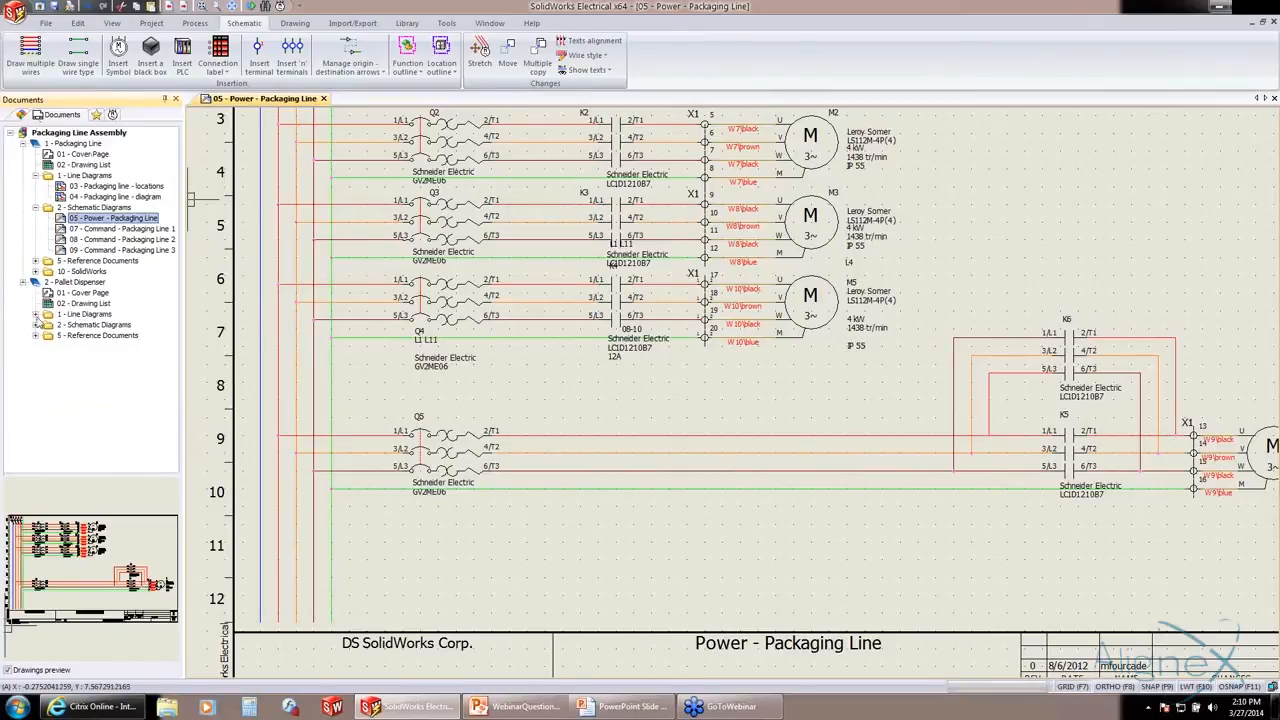
left_click(36, 326)
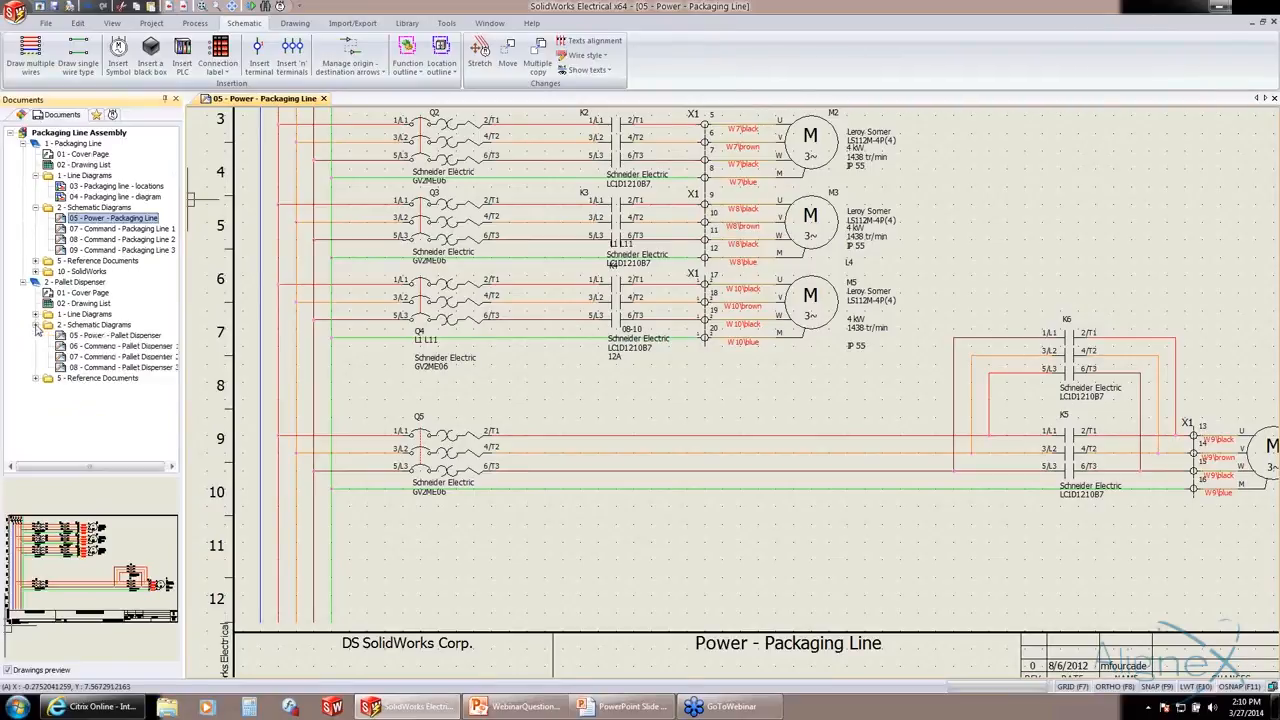
double_click(110, 336)
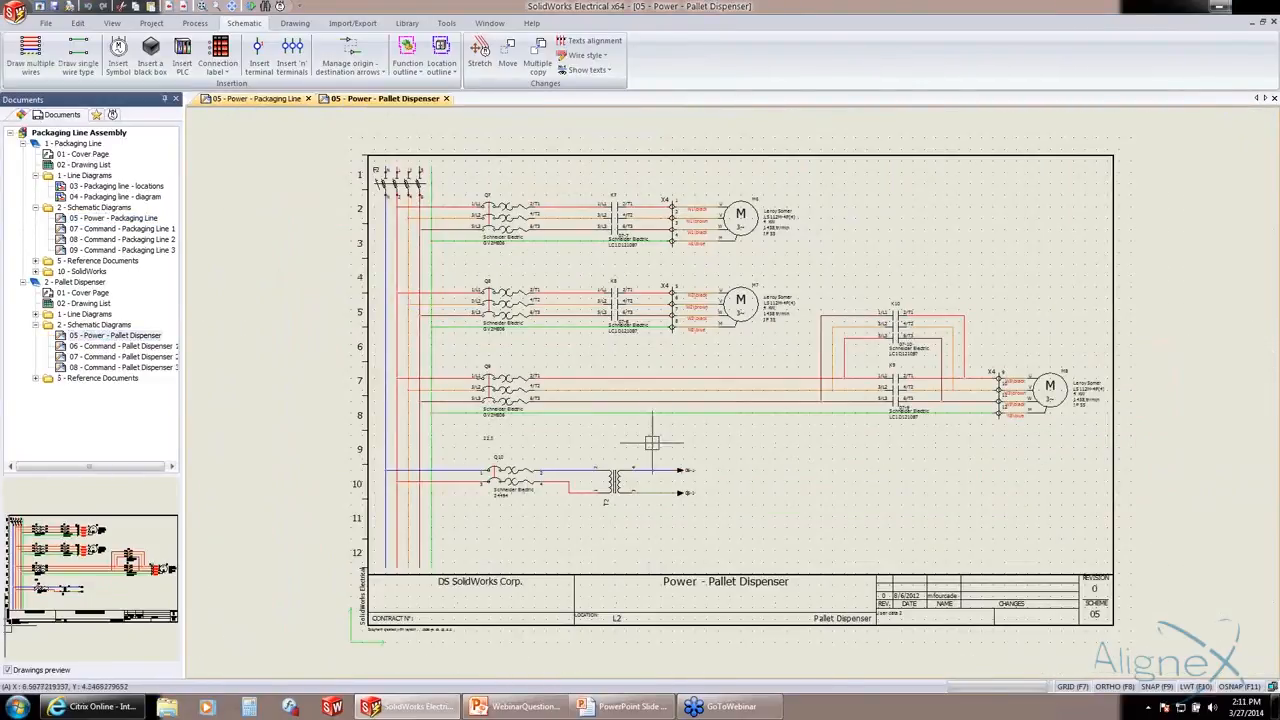
- Save the Q10 breaker and T2 transformer circuit as a new Power supply macro, and close the Pallet Dispenser drawing
scroll(587, 524, "up", 1)
scroll(587, 524, "up", 2)
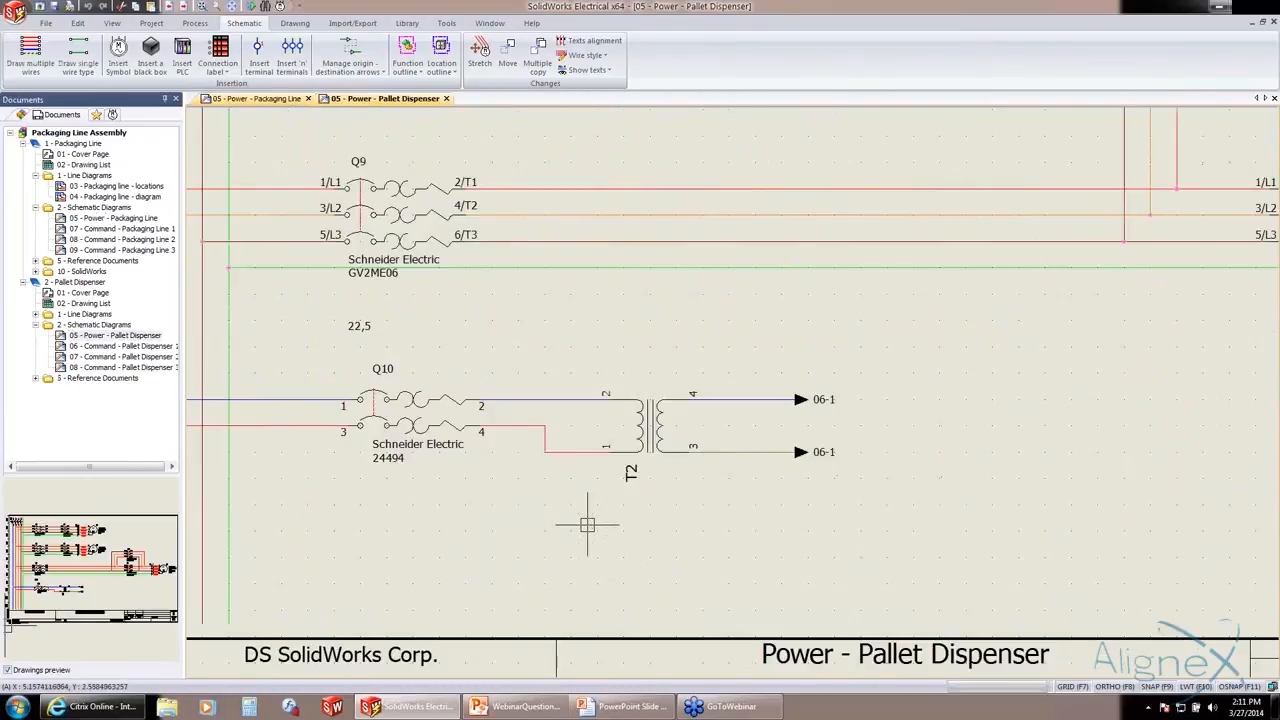
scroll(587, 524, "down", 1)
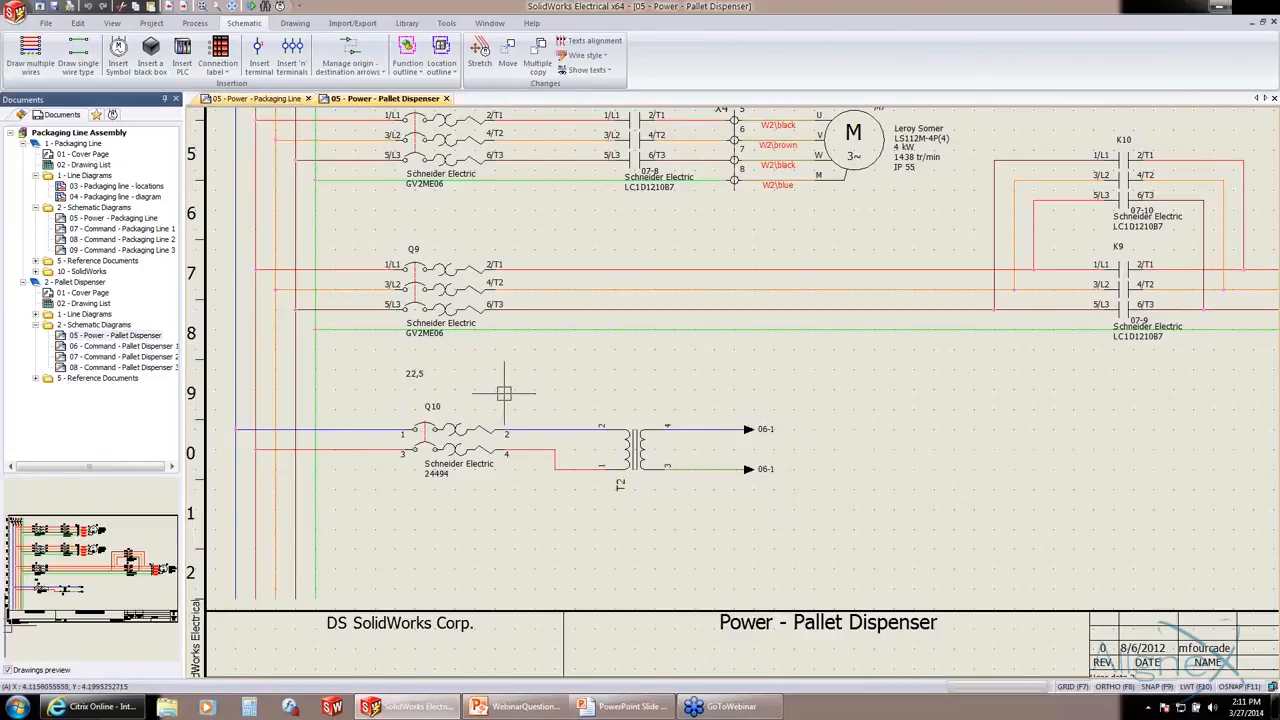
left_click(97, 115)
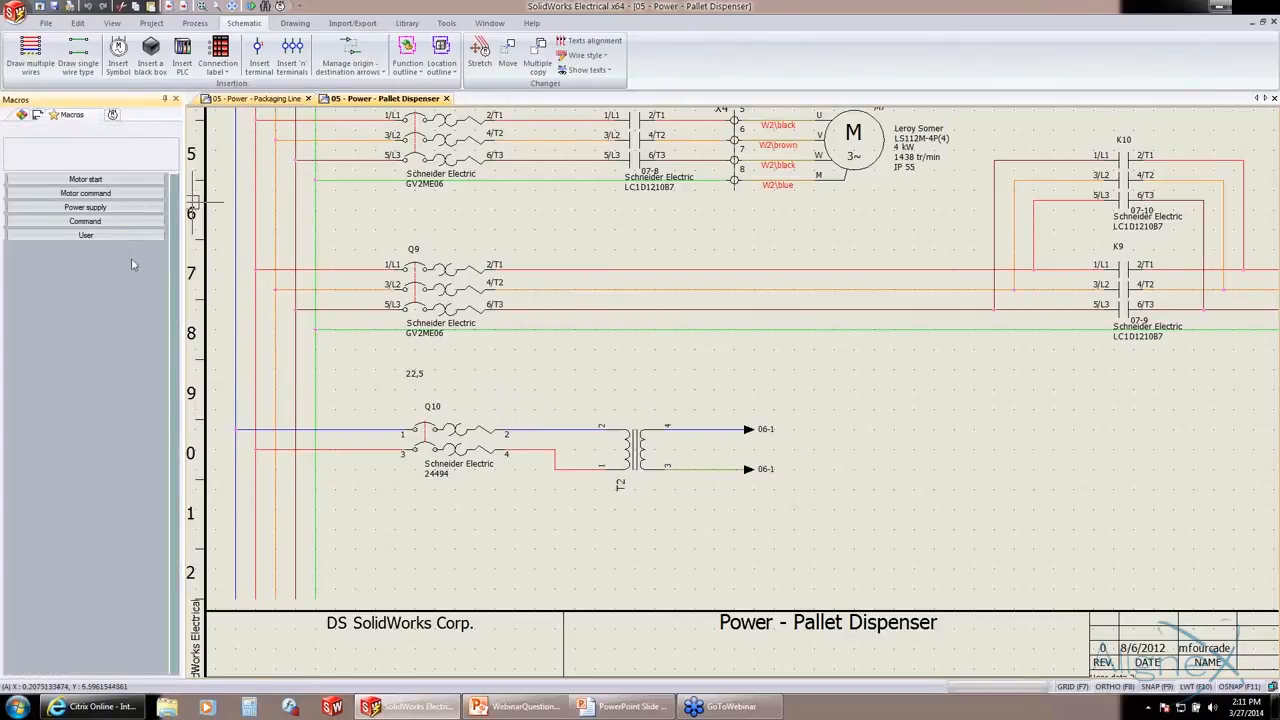
left_click(102, 207)
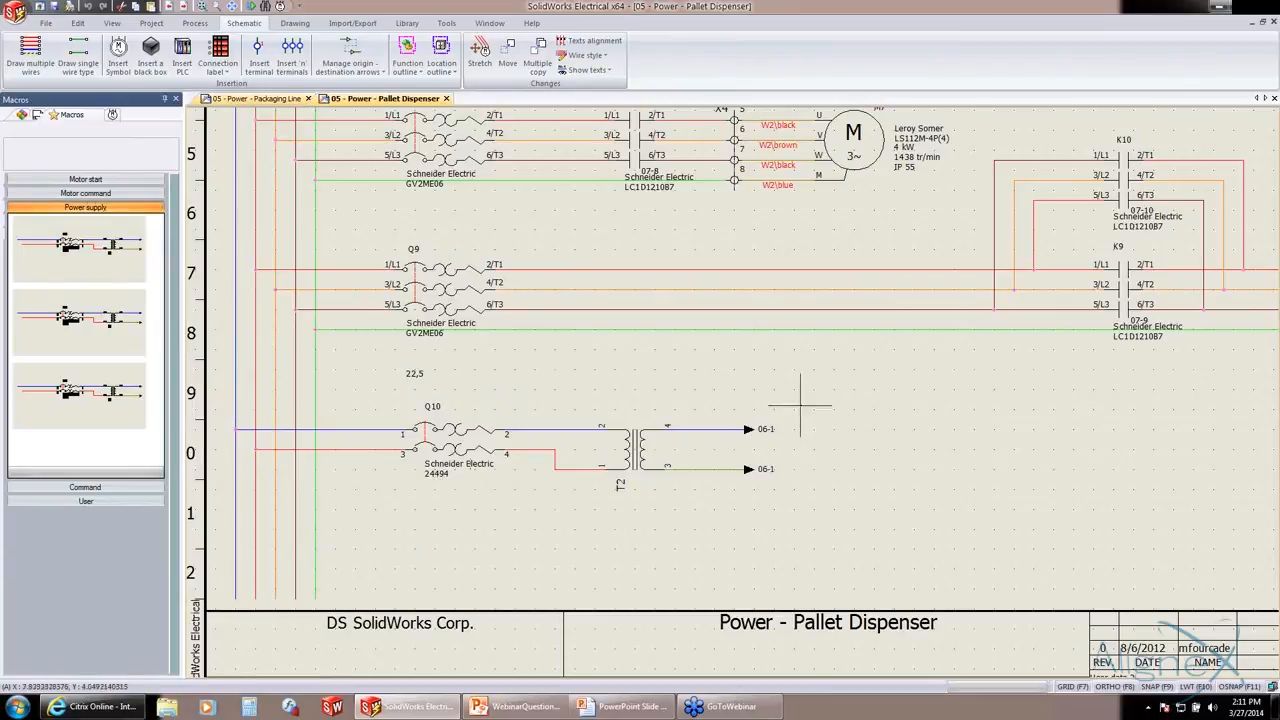
left_click_drag(800, 405, 364, 513)
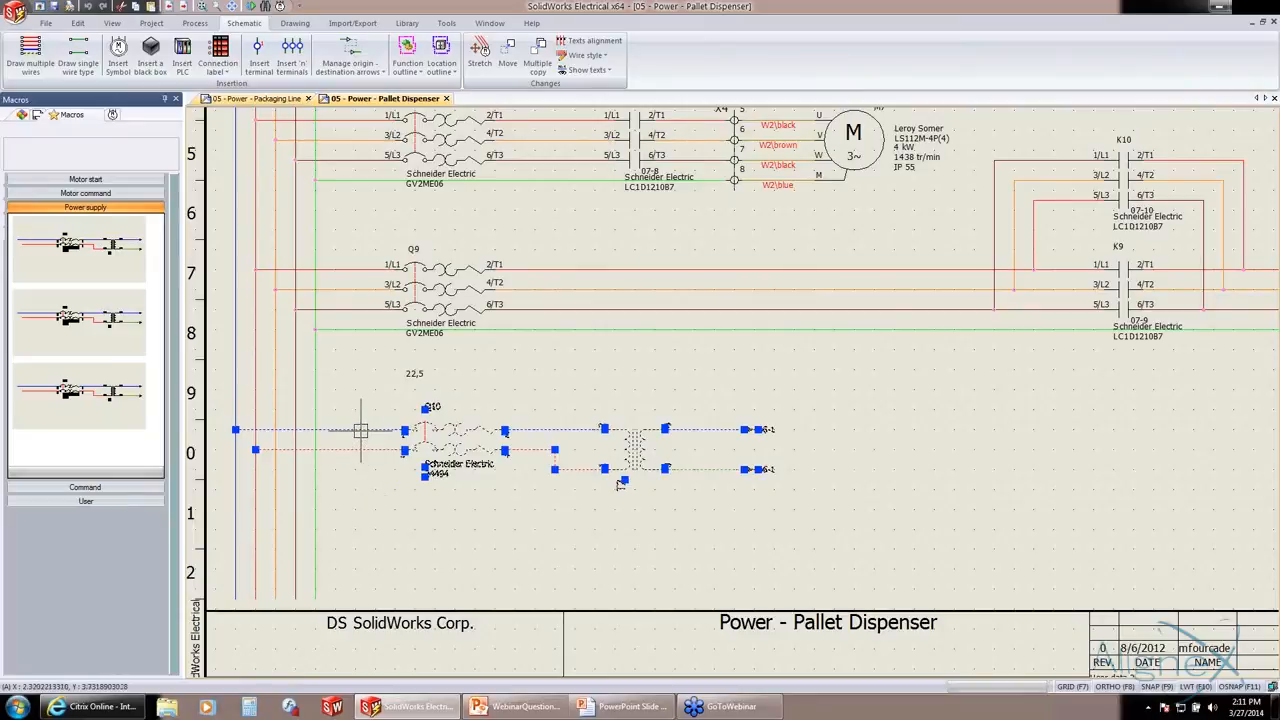
mouse_move(360, 430)
left_mouse_down()
mouse_move(145, 471)
mouse_move(88, 448)
left_mouse_up()
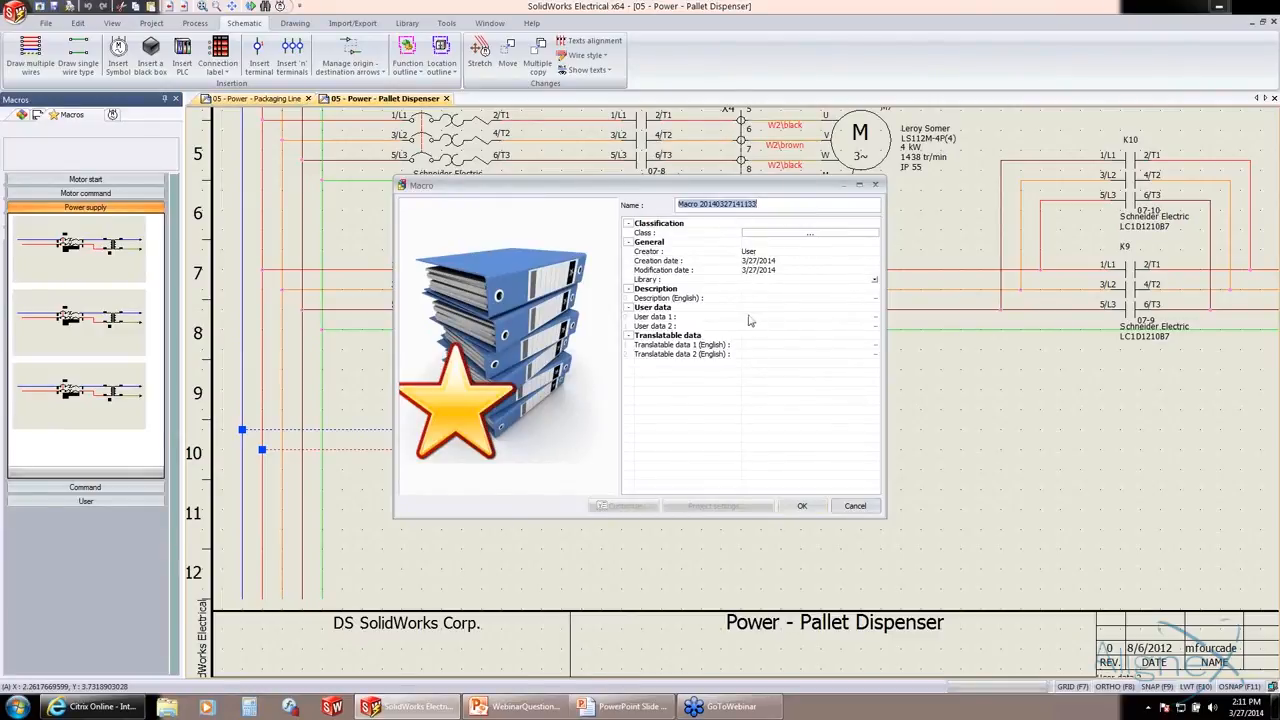
left_click(803, 507)
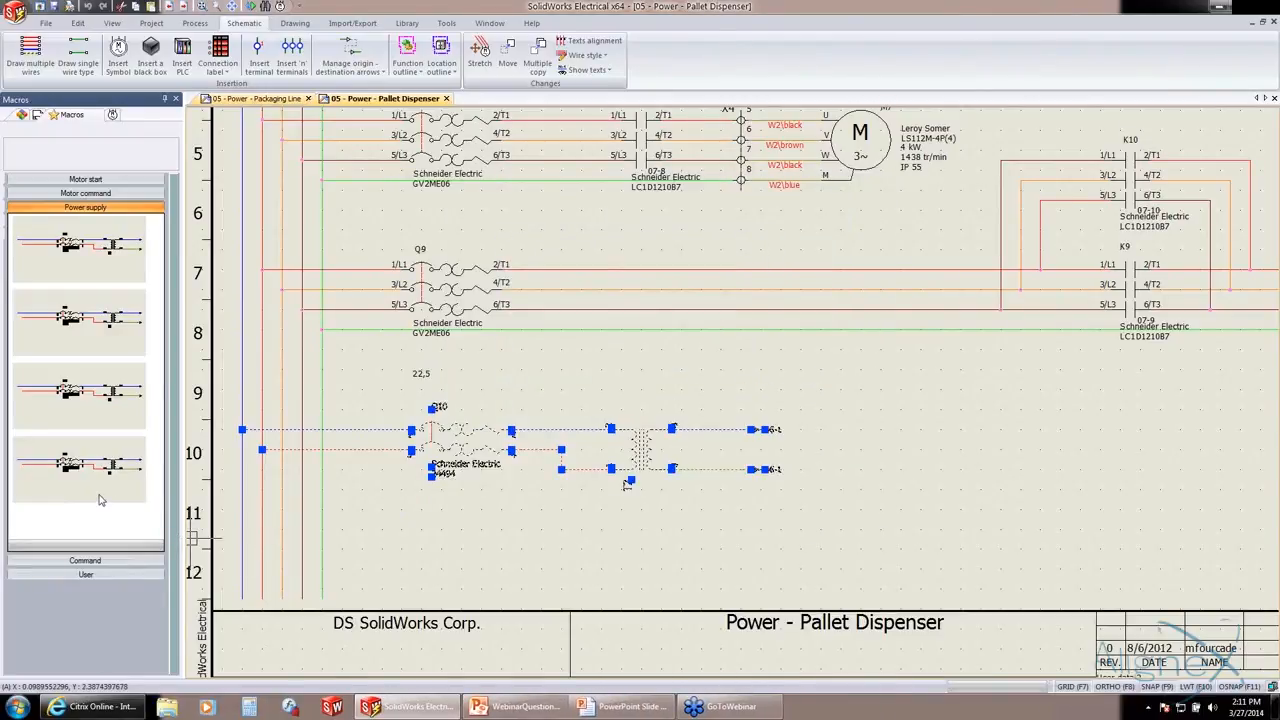
left_click(494, 527)
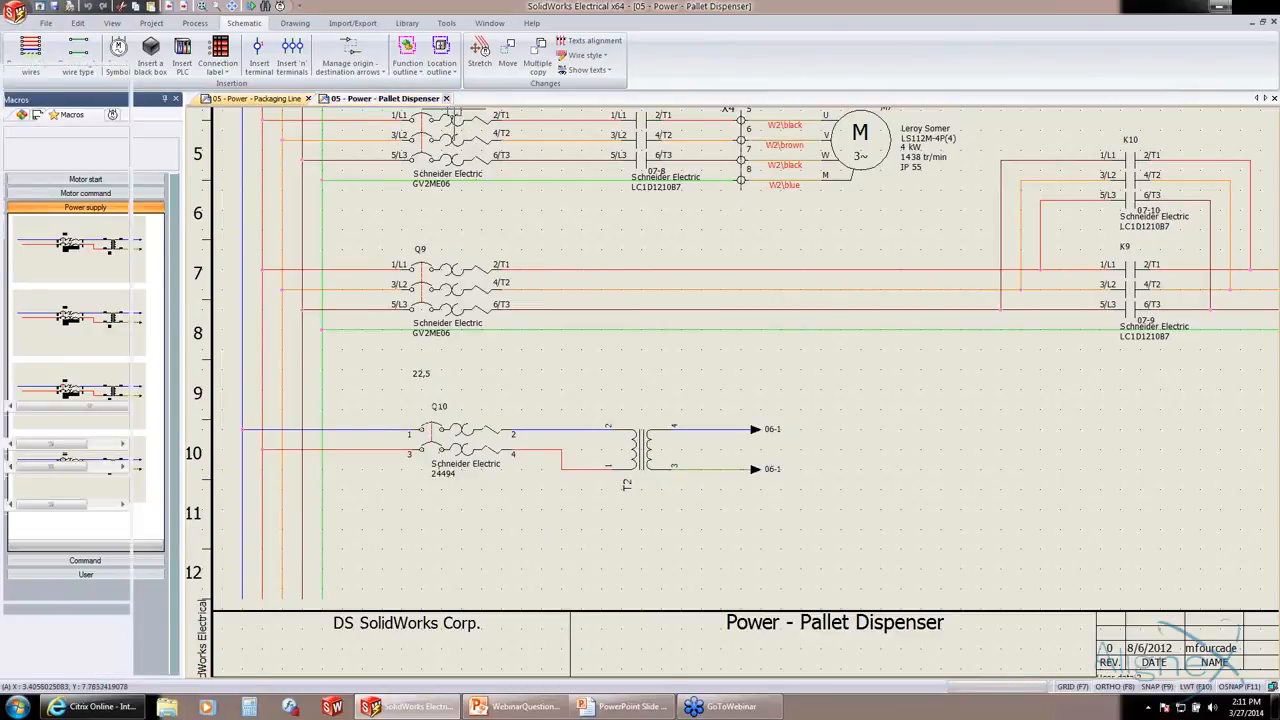
left_click(446, 98)
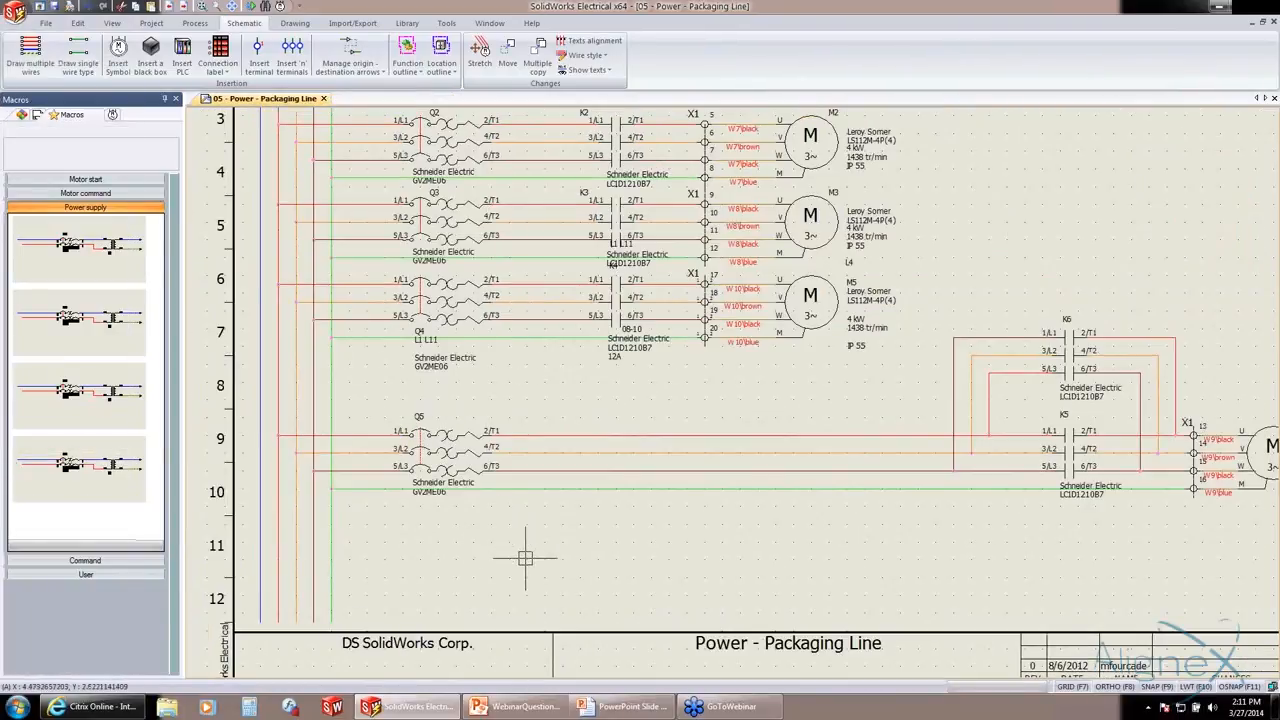
- Insert the new power supply macro on the main wires at row 11 below Q5, creating new component marks and keeping the other existing marks
middle_click_drag(523, 551, 517, 446)
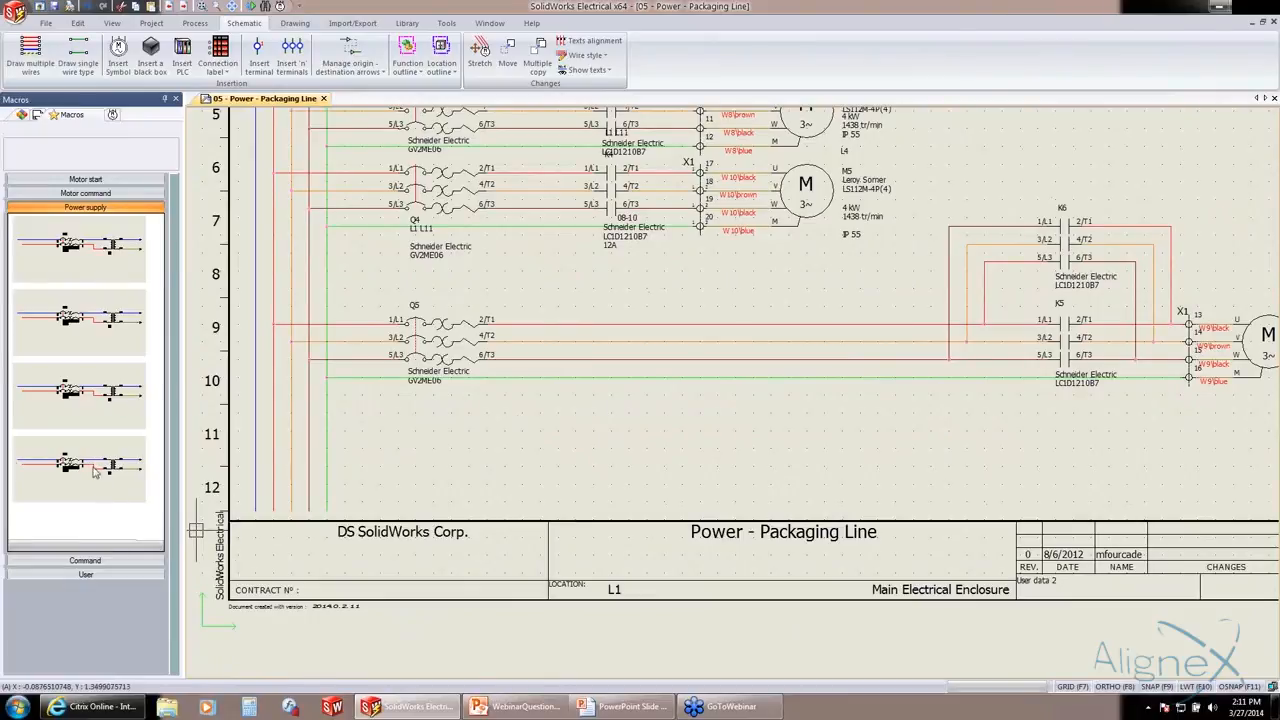
left_click(93, 470)
left_click_drag(97, 470, 366, 426)
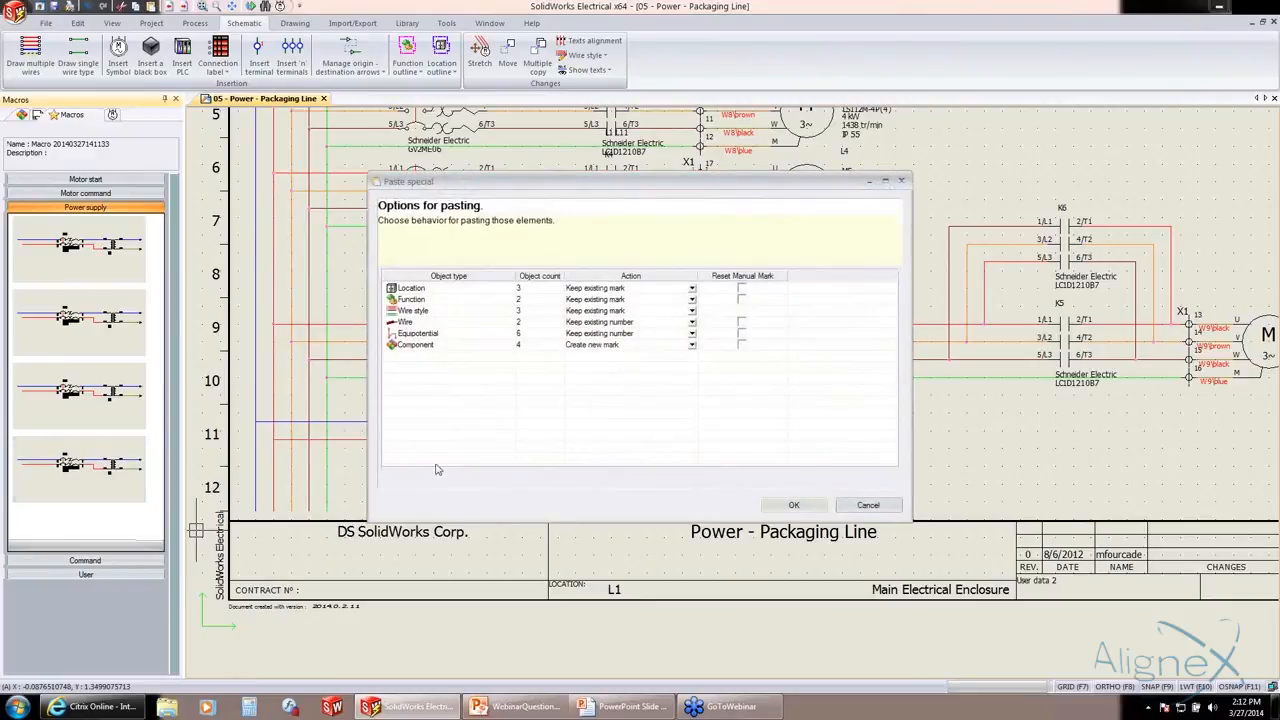
left_click_drag(623, 183, 868, 61)
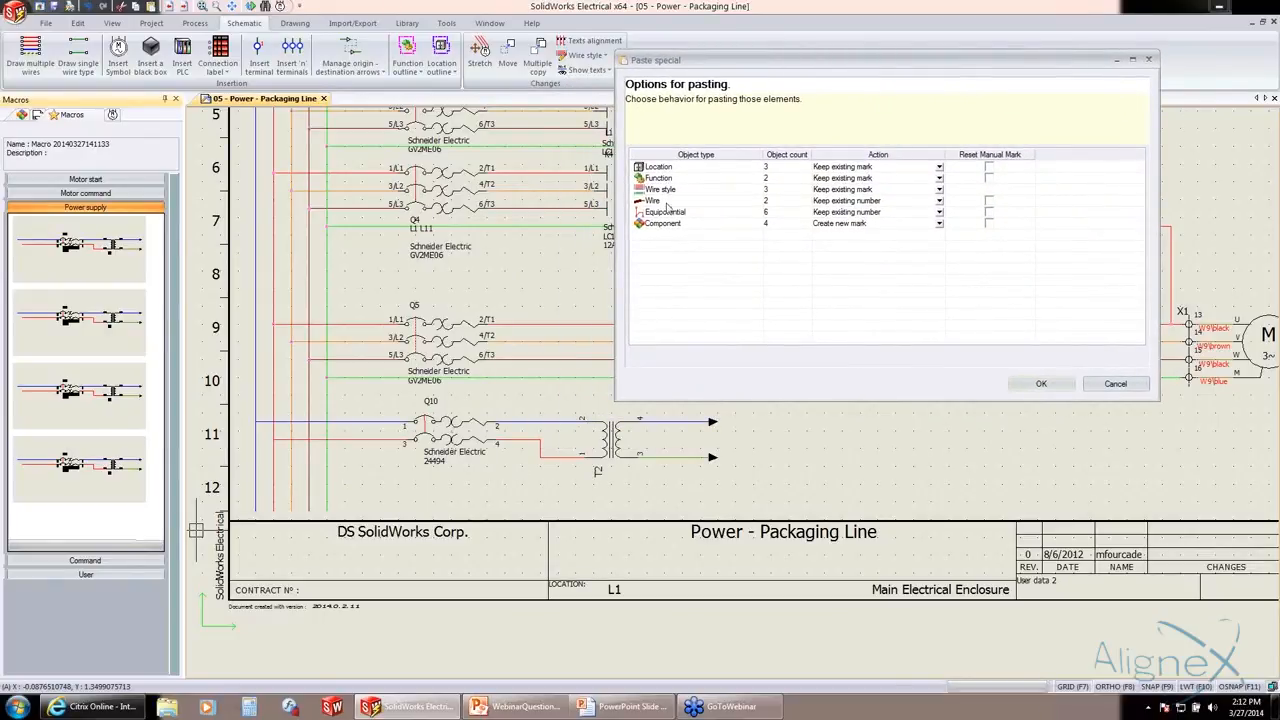
left_click(1041, 387)
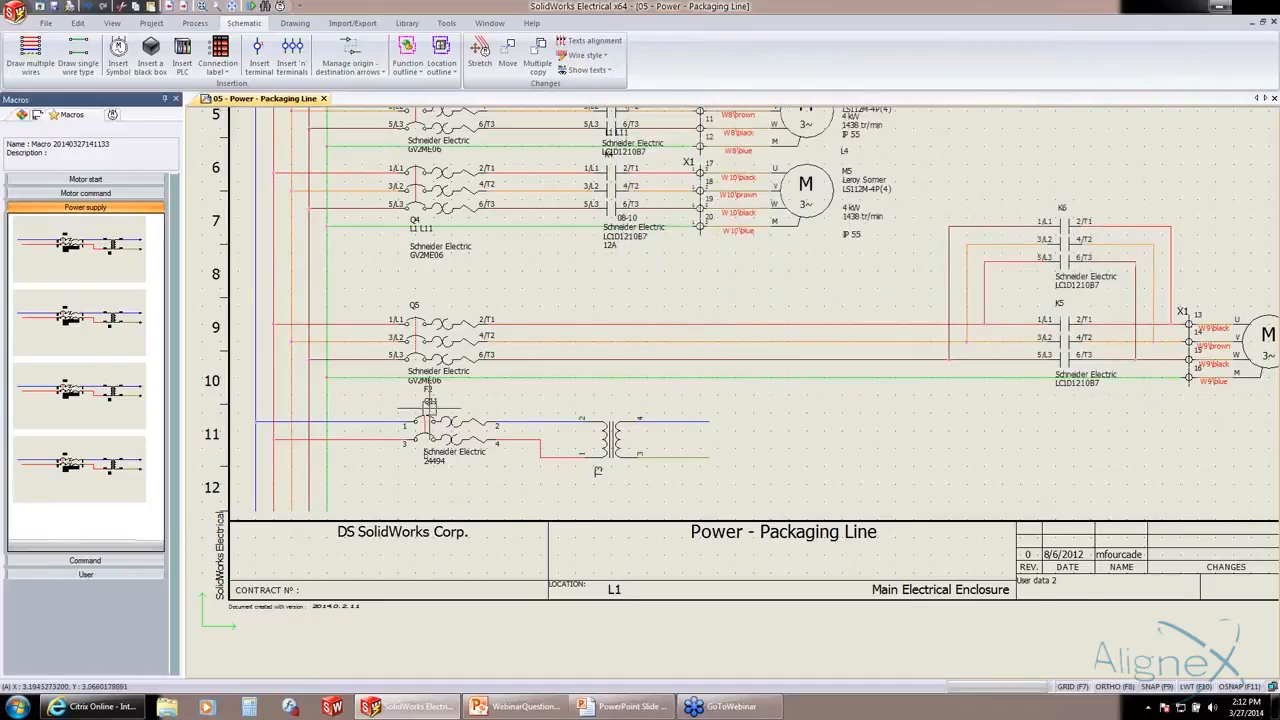
- Set the inserted breaker's mark number to 6 and associate its symbol with the existing Q6 breaker of the main enclosure
left_click(429, 404)
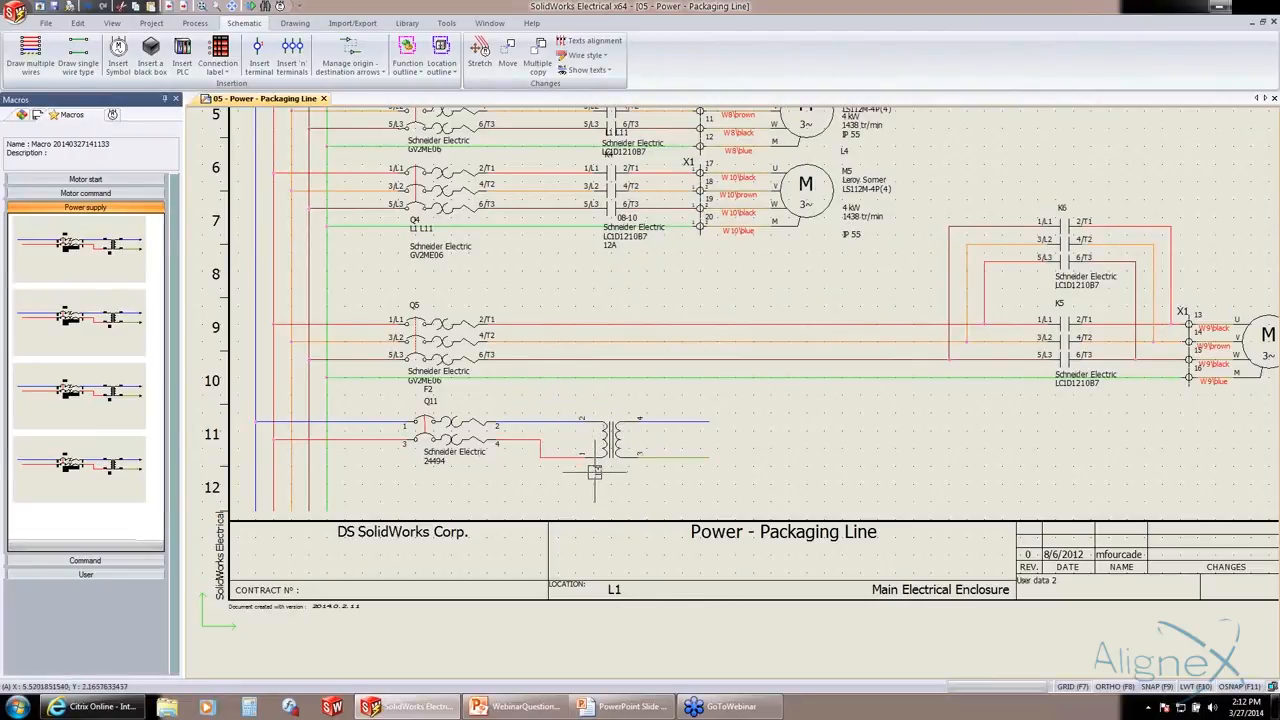
scroll(522, 426, "up", 1)
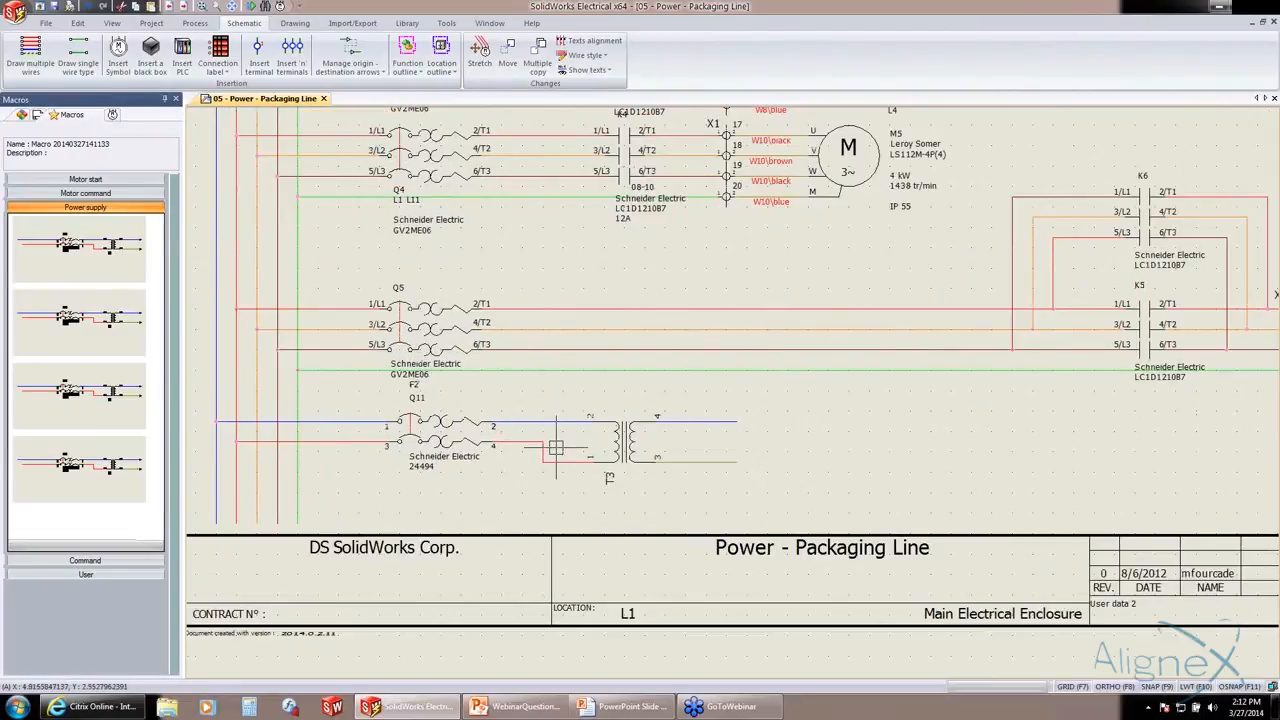
scroll(556, 448, "up", 1)
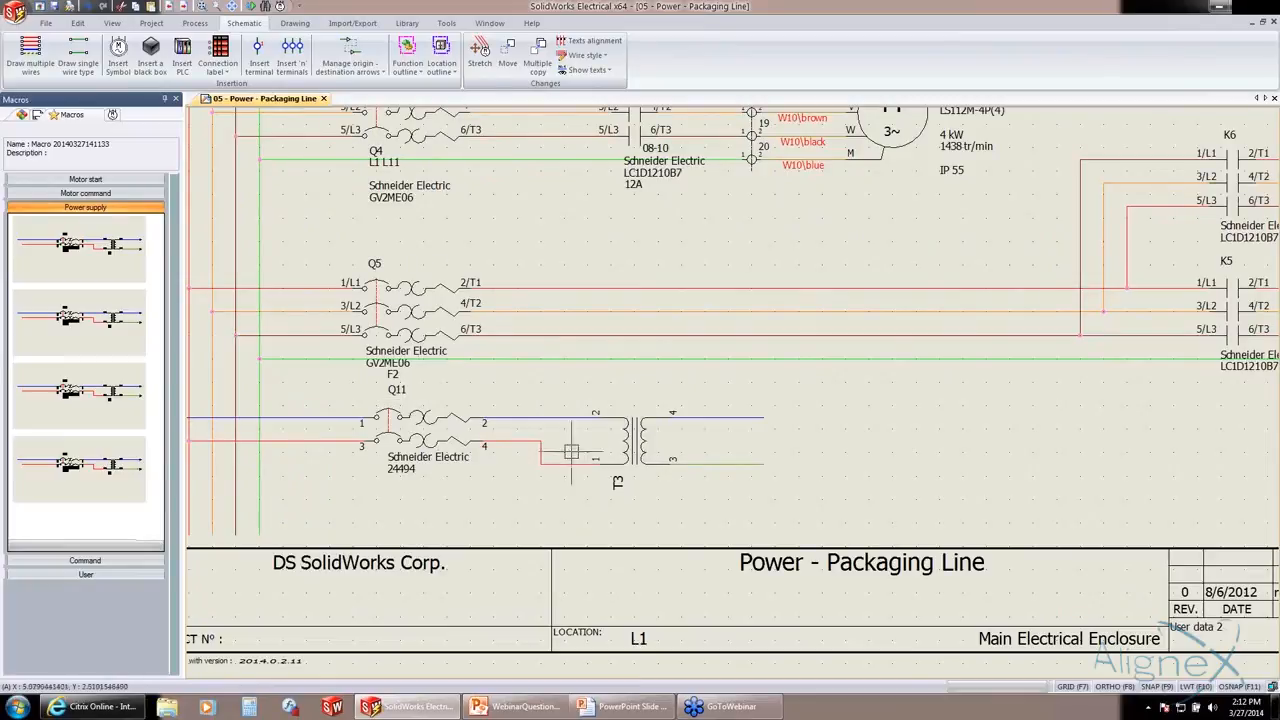
right_click(416, 413)
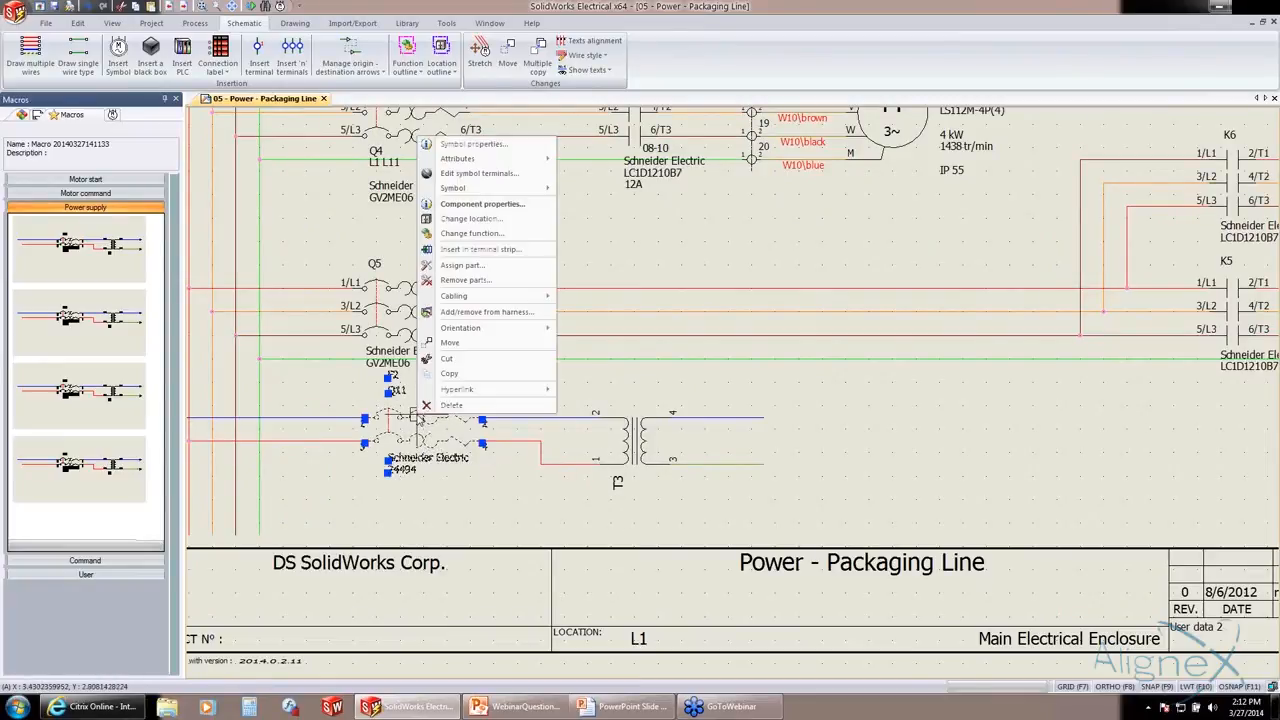
left_click(484, 145)
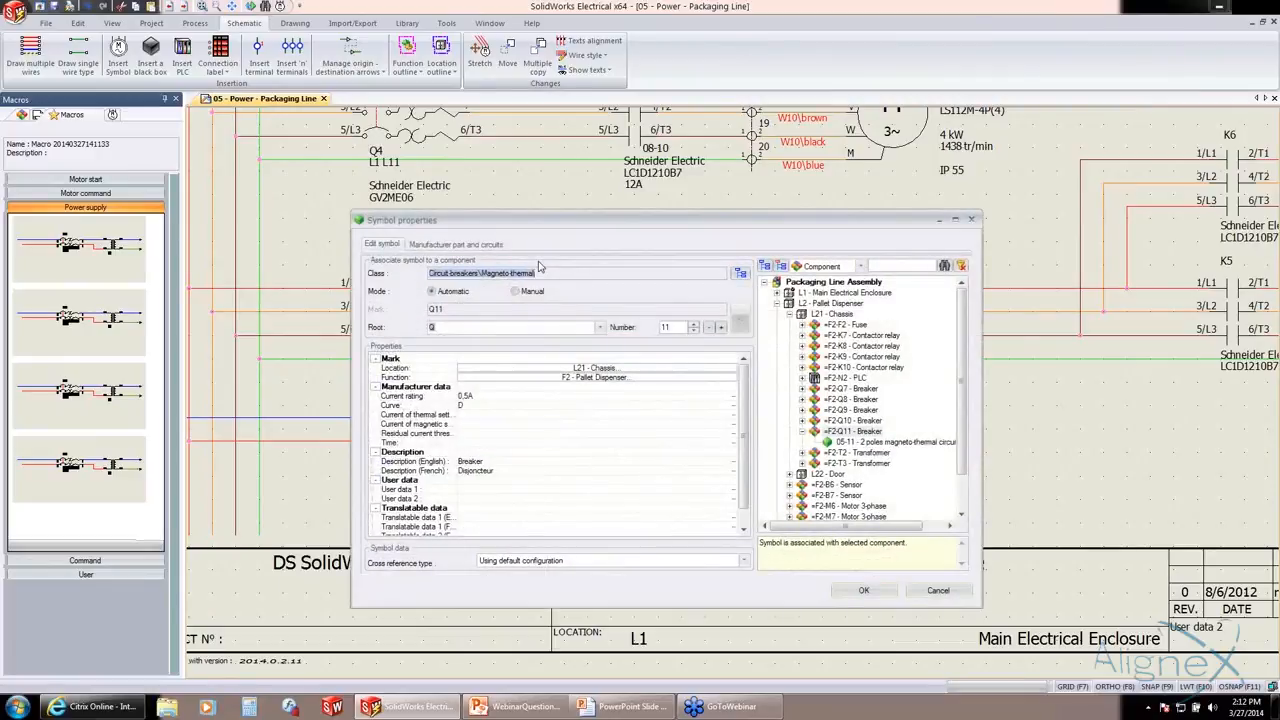
left_click(676, 326)
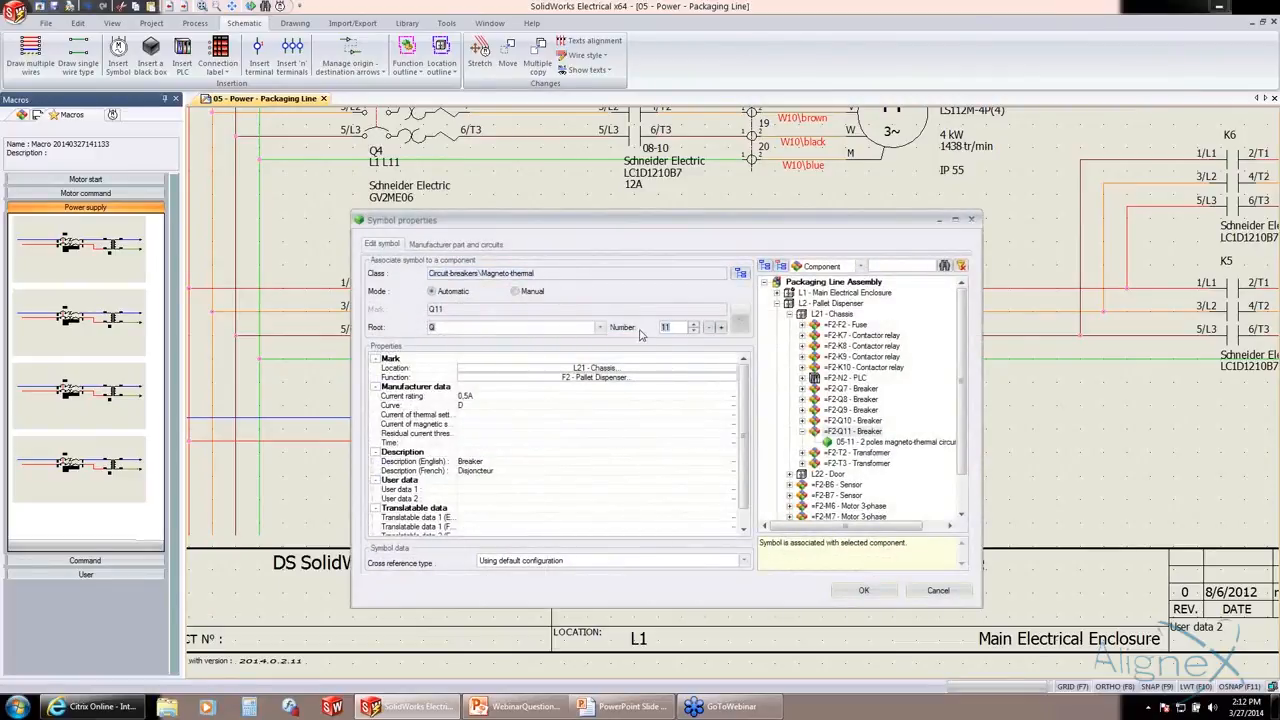
type("6")
left_click(741, 320)
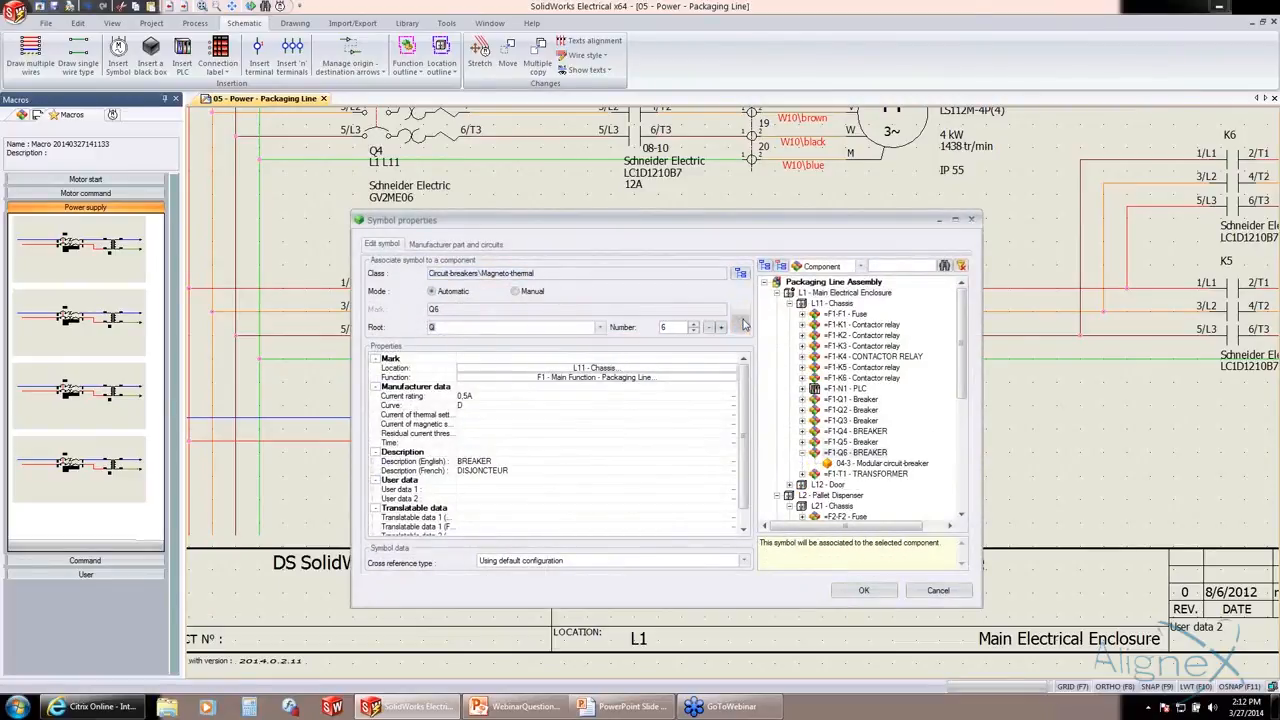
left_click(862, 592)
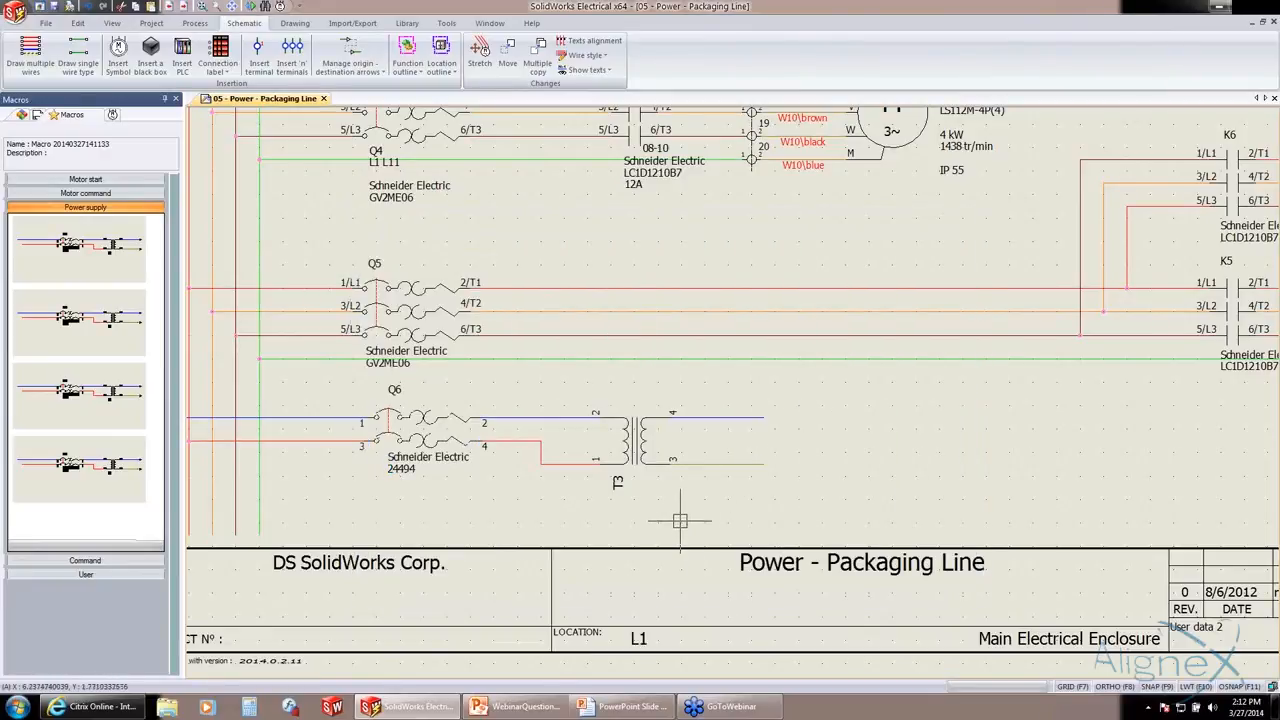
- Set the inserted transformer's mark number to 1 and associate its symbol with the existing T1 transformer
left_click(619, 485)
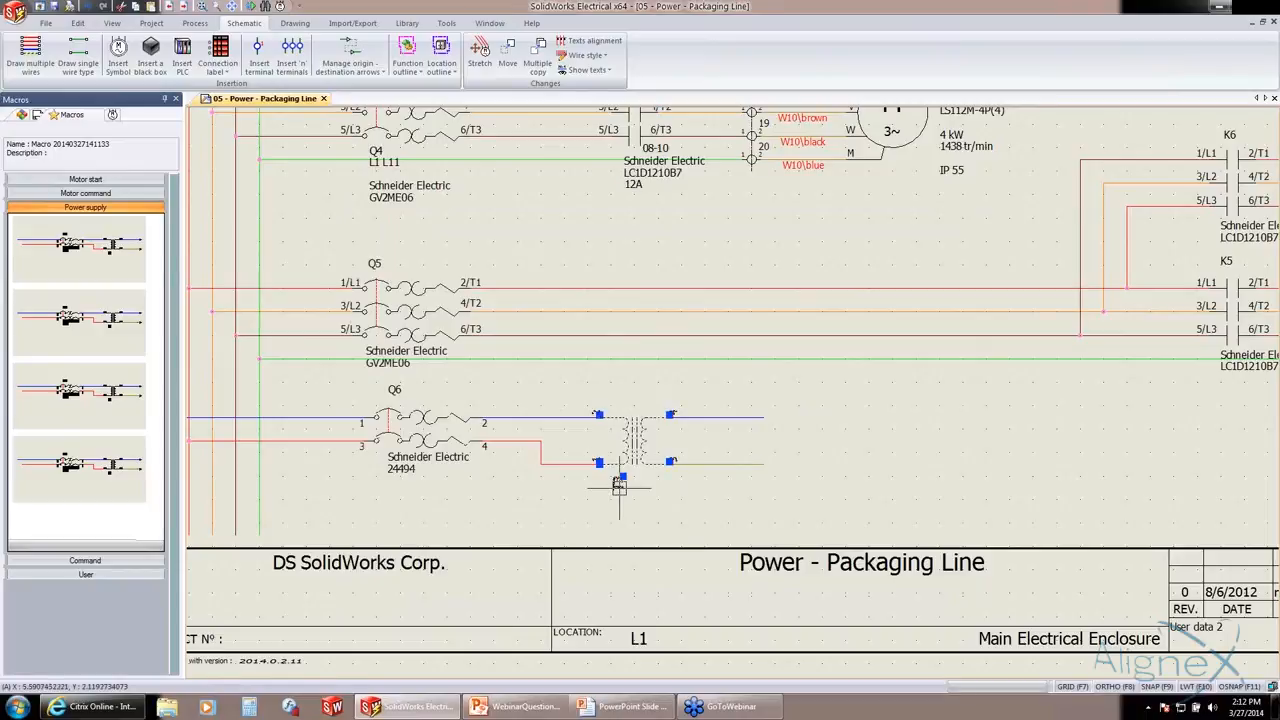
right_click(619, 485)
left_click(688, 217)
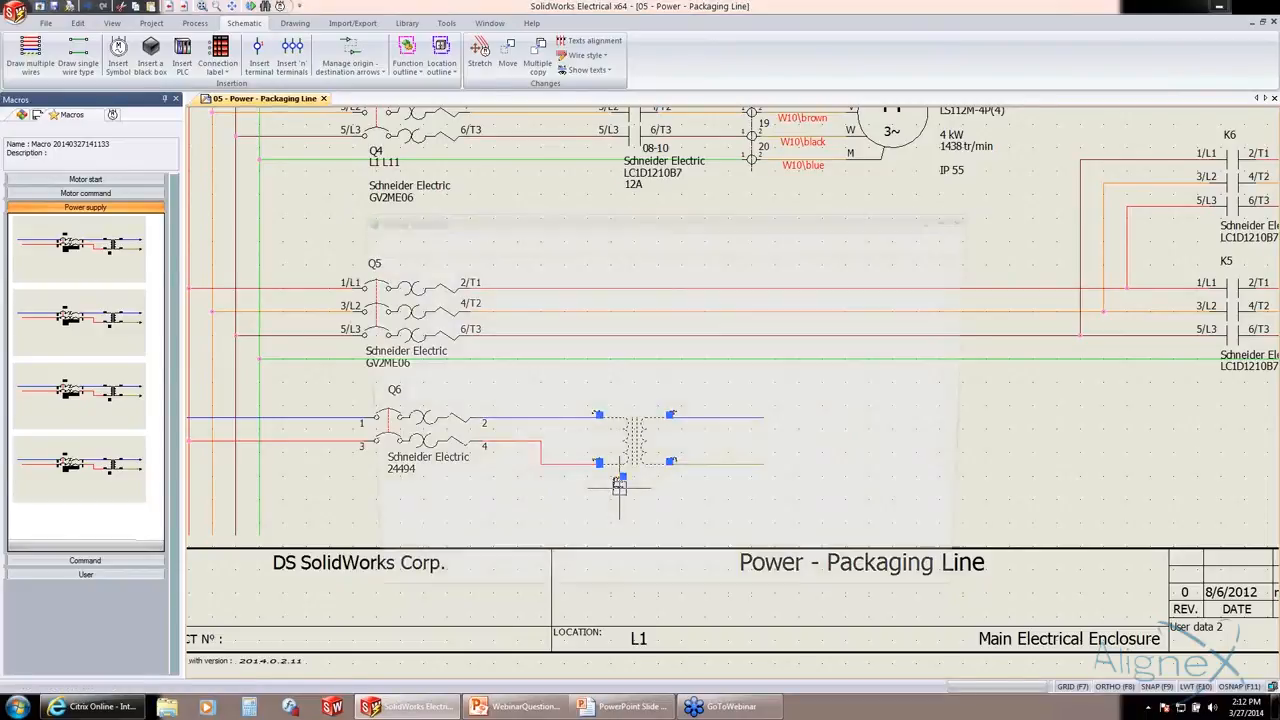
double_click(672, 327)
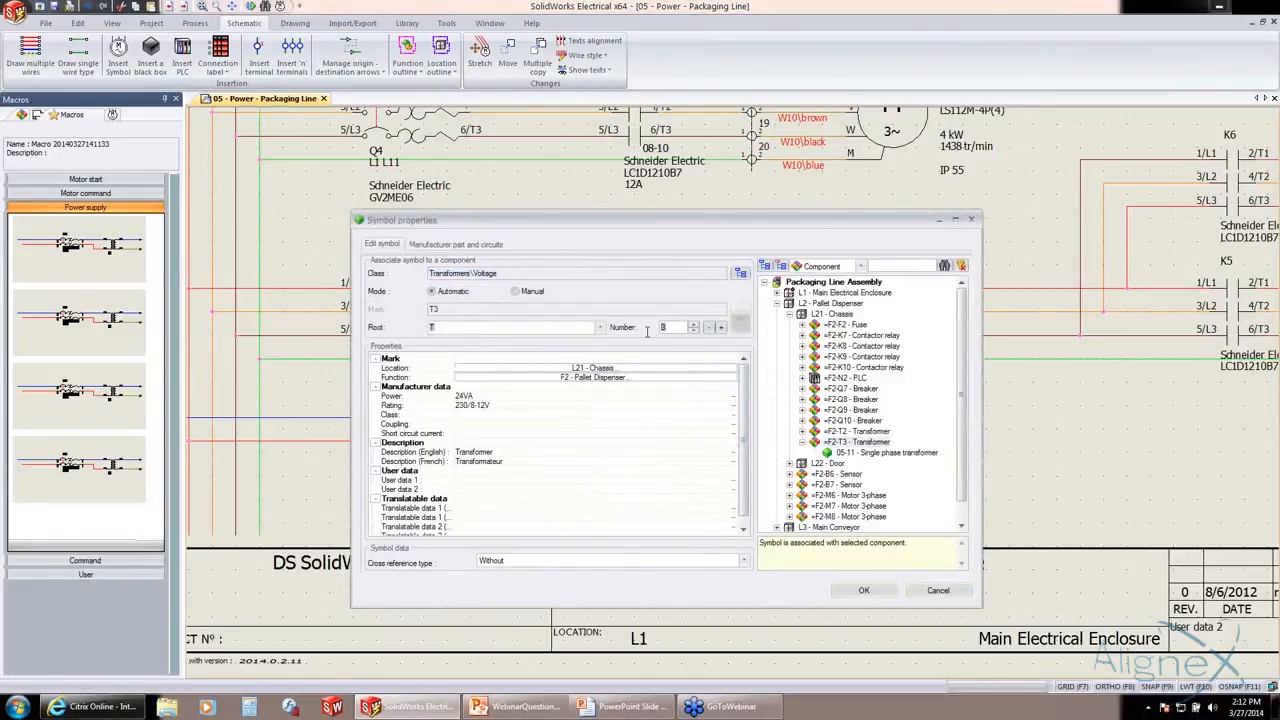
type("1")
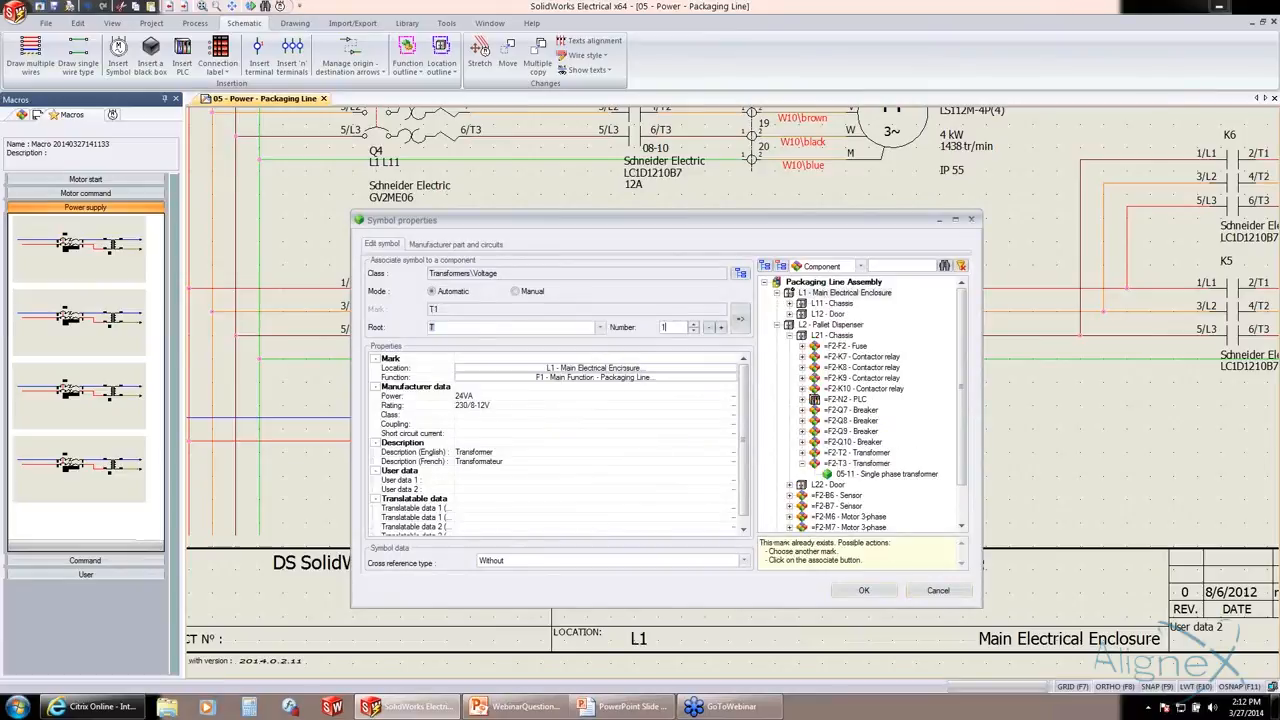
left_click(737, 323)
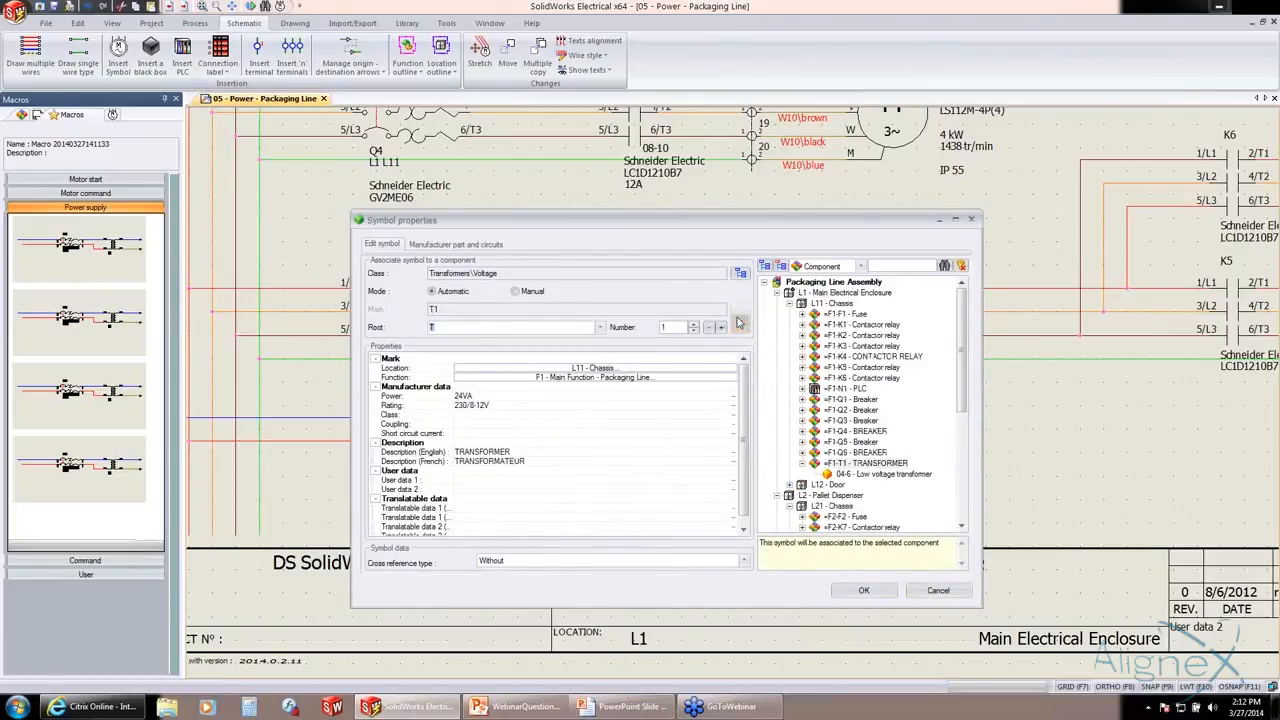
left_click(862, 591)
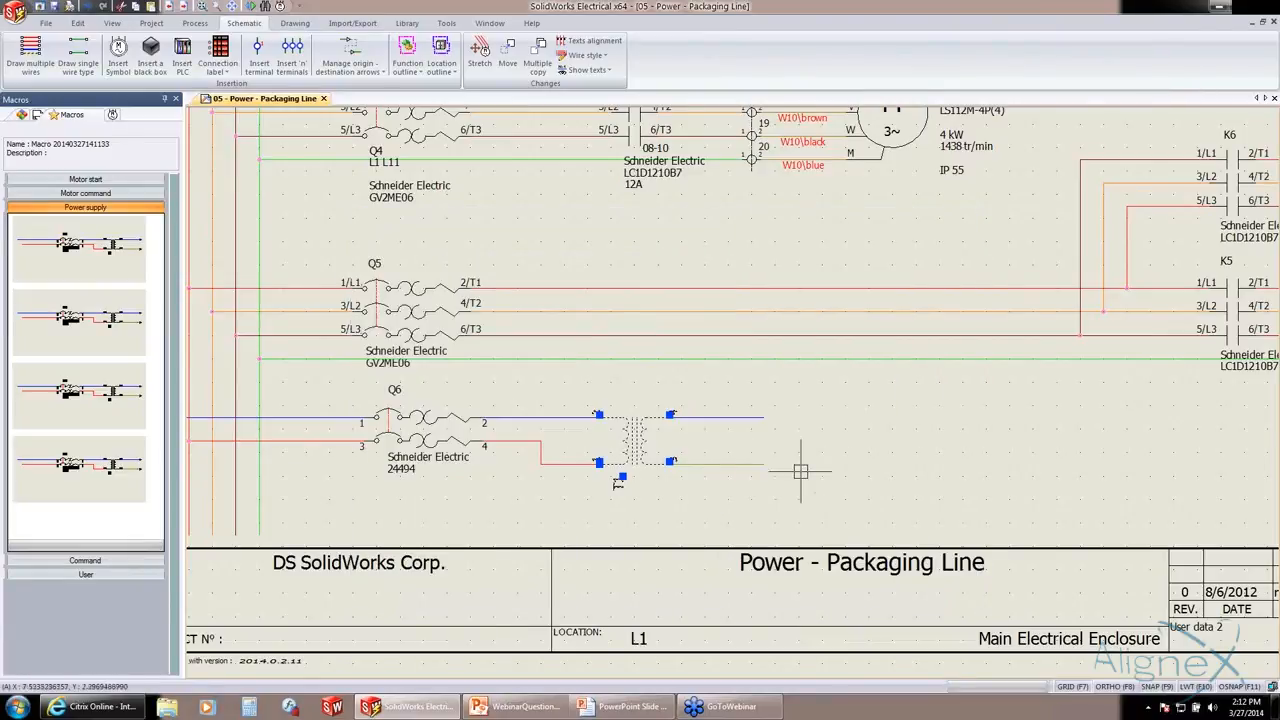
key("Escape")
- Open the origin-destination manager for the Power - Packaging Line drawing, maximize it and arrange both drawings as vertical tiles
scroll(836, 478, "down", 2)
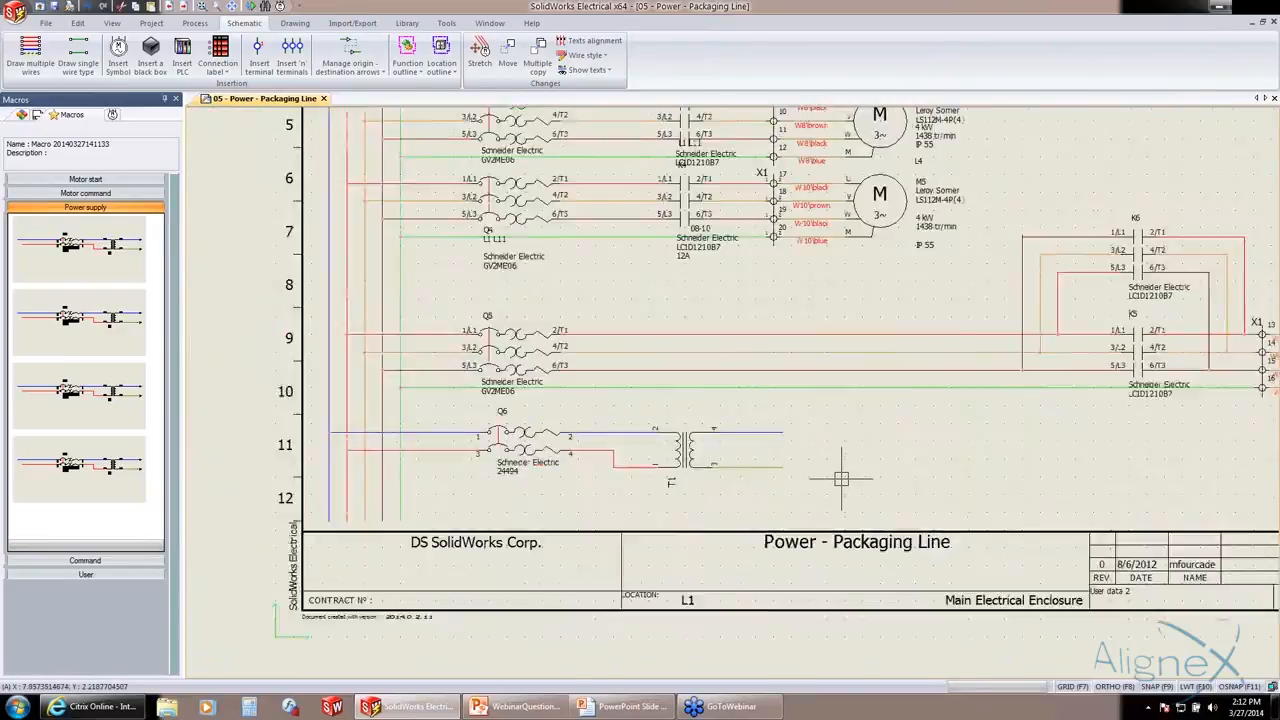
scroll(841, 479, "down", 3)
mouse_move(849, 455)
middle_mouse_down()
mouse_move(857, 445)
mouse_move(726, 497)
middle_mouse_up()
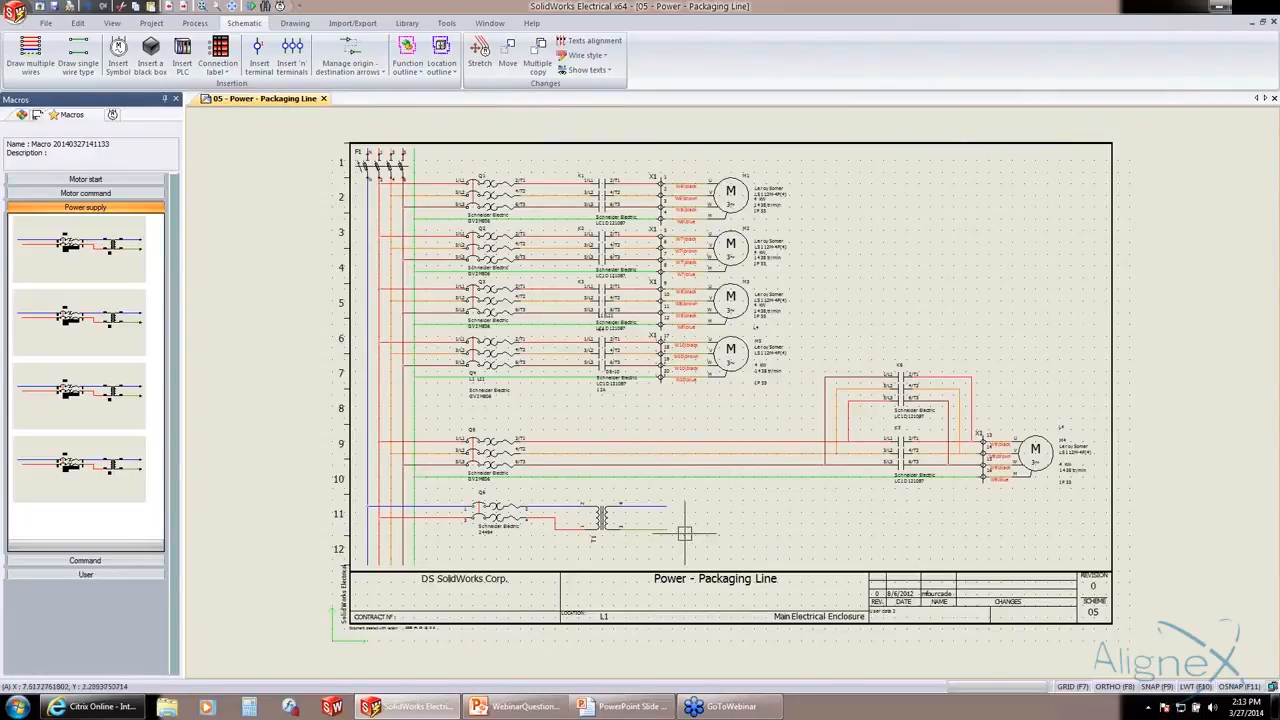
scroll(683, 528, "up", 1)
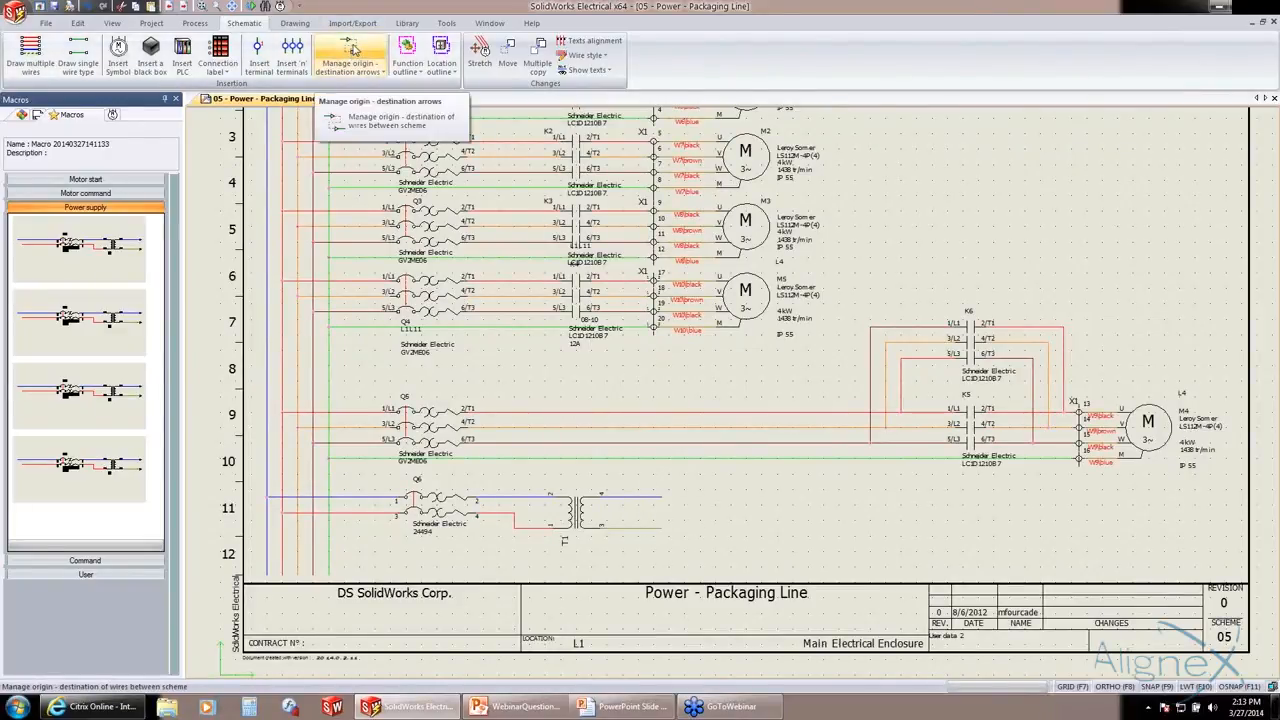
left_click(351, 53)
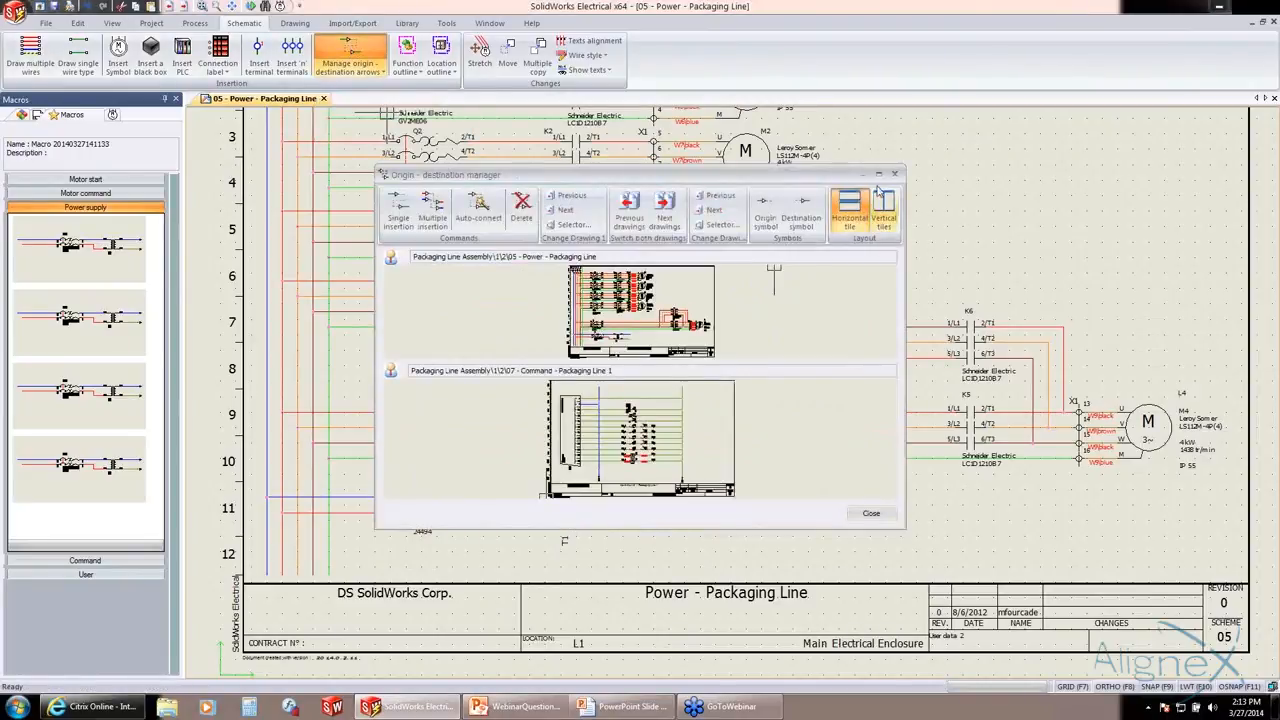
left_click(879, 175)
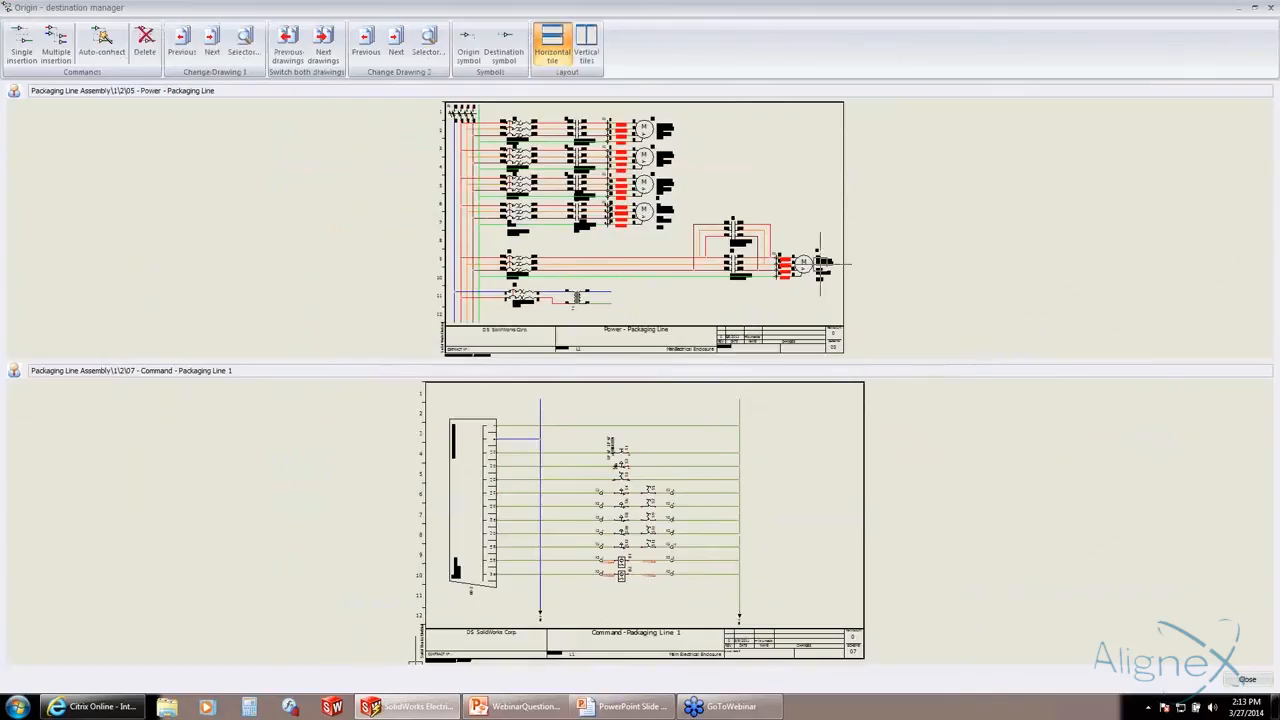
left_click(589, 48)
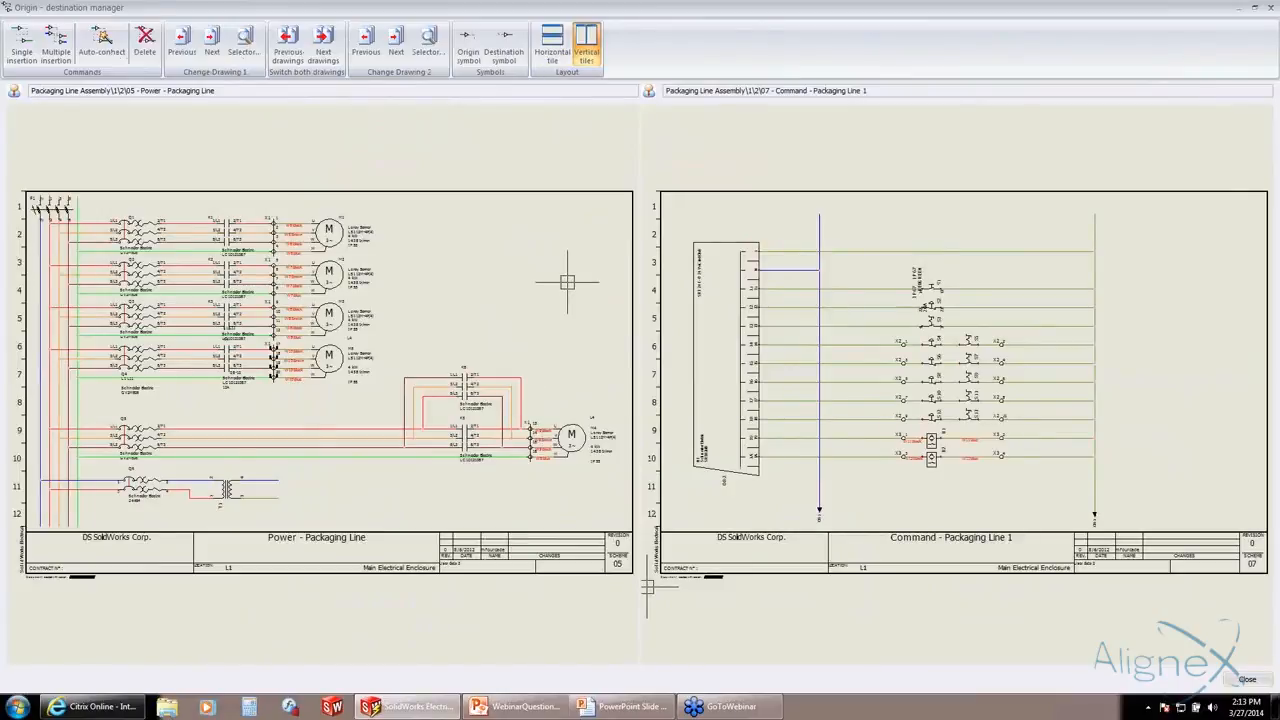
- Try switching each pane of the origin-destination manager to its next drawing and back to the previous one
left_click(396, 44)
left_click(366, 44)
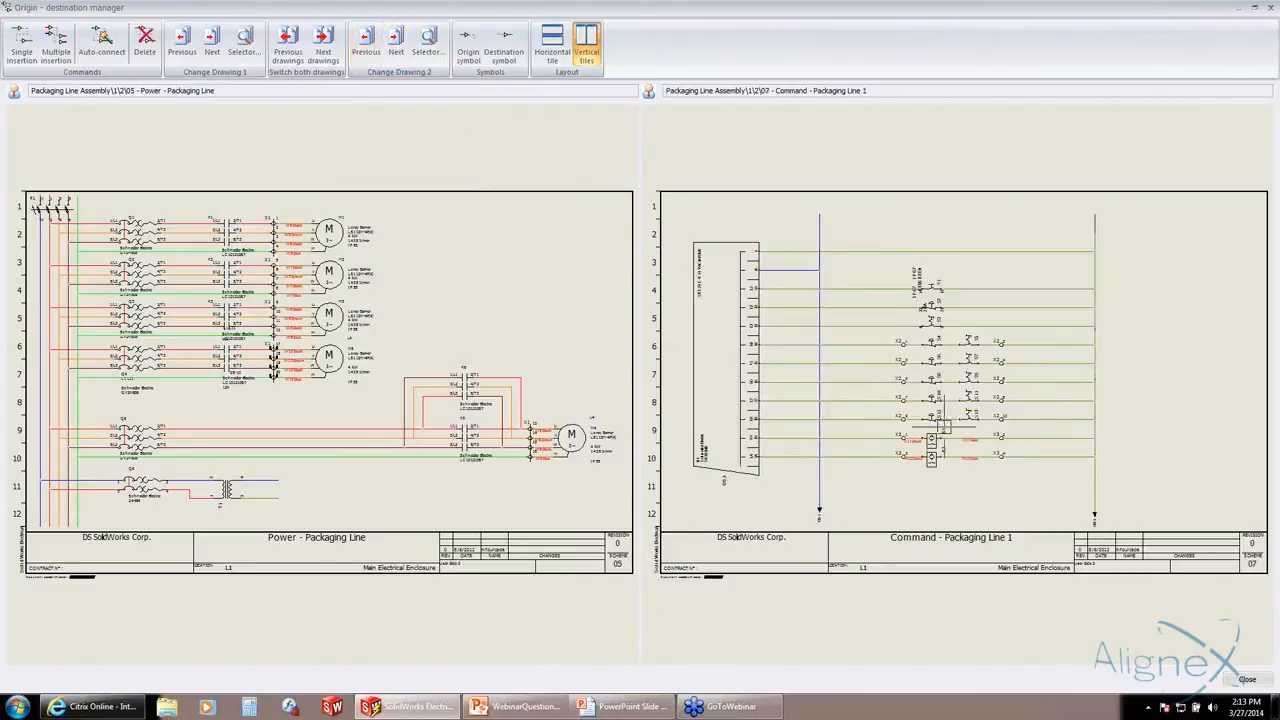
left_click(212, 44)
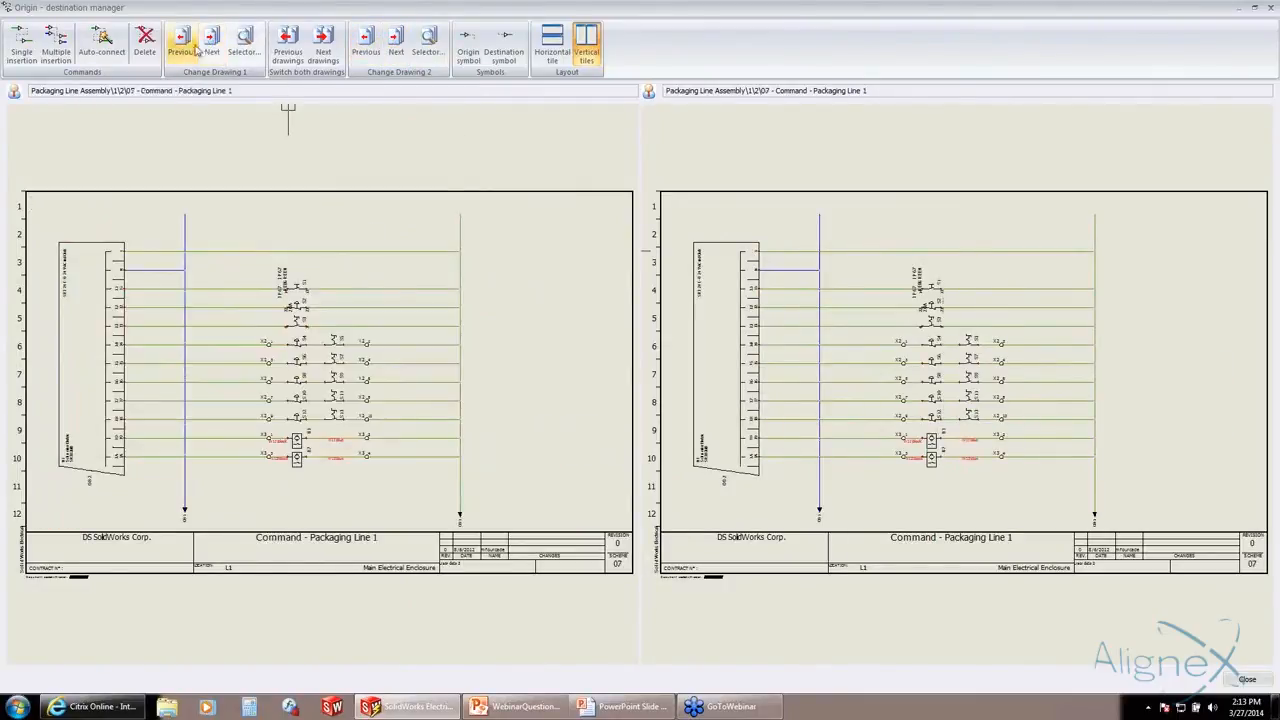
left_click(184, 44)
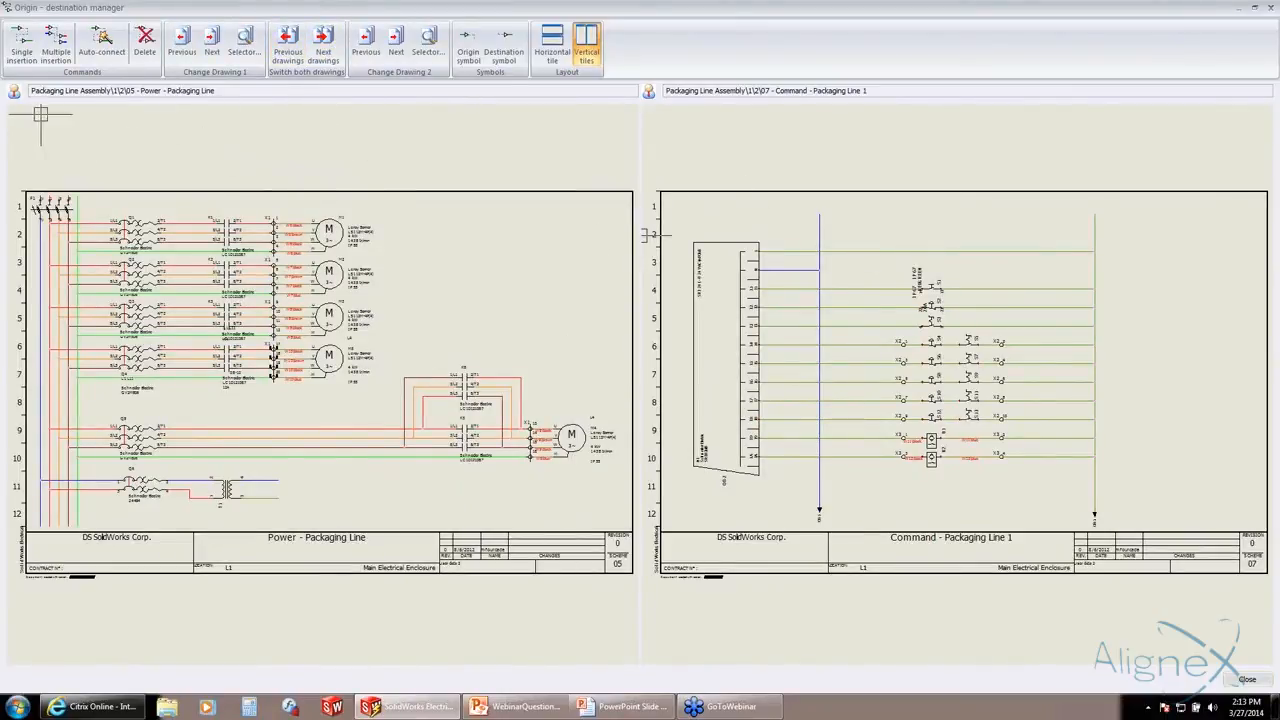
- Link T1's two output wires by single insertion to the upper ends of the matching vertical wires on 07 - Command - Packaging Line 1, and close the manager
left_click(24, 46)
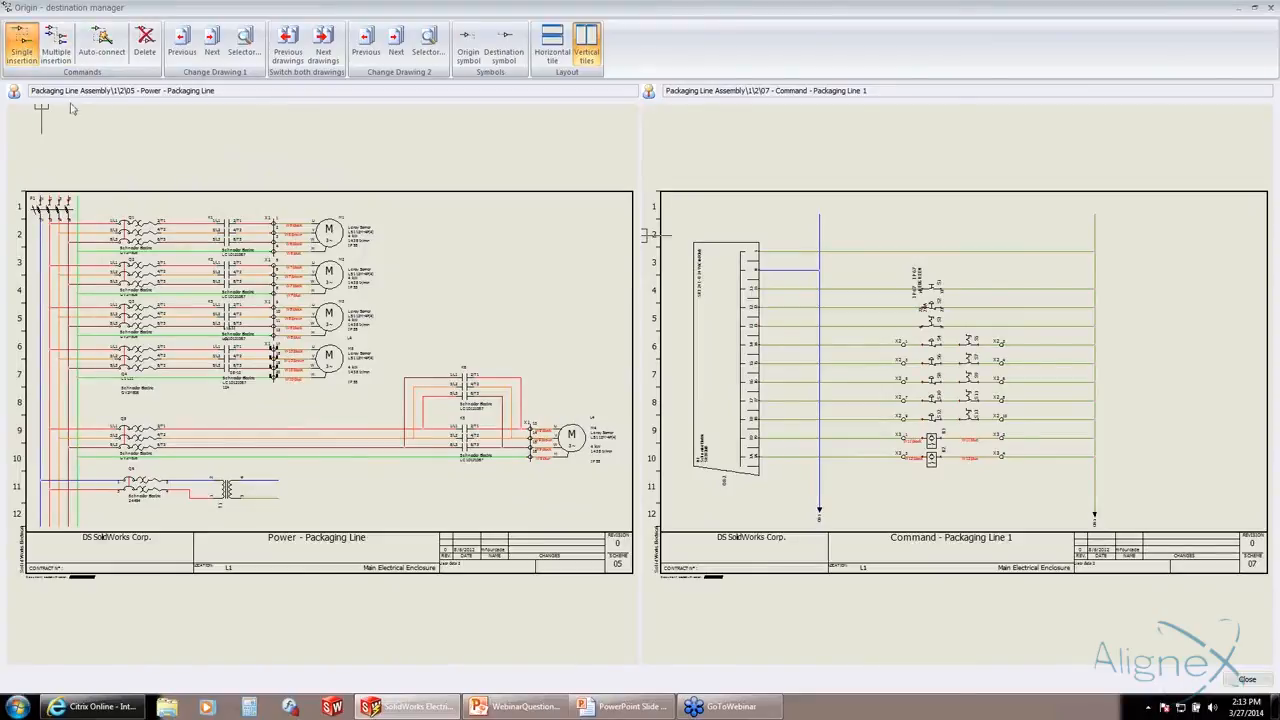
left_click(277, 481)
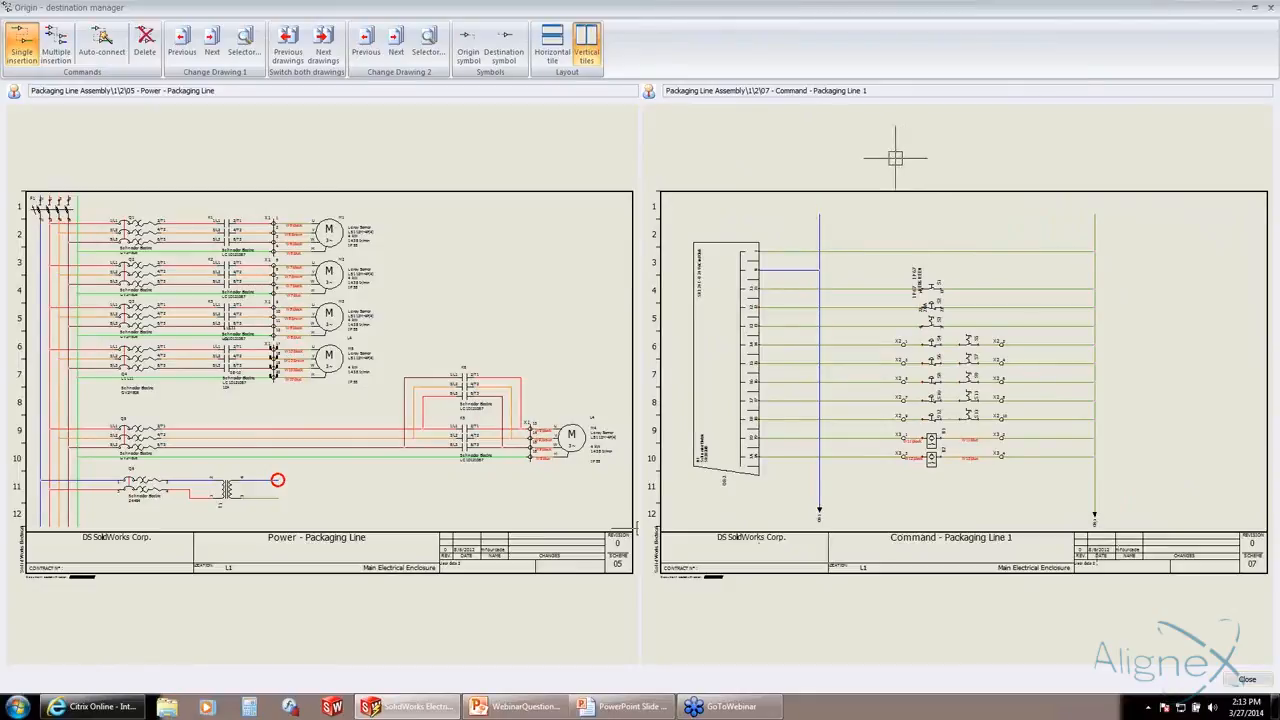
left_click(818, 214)
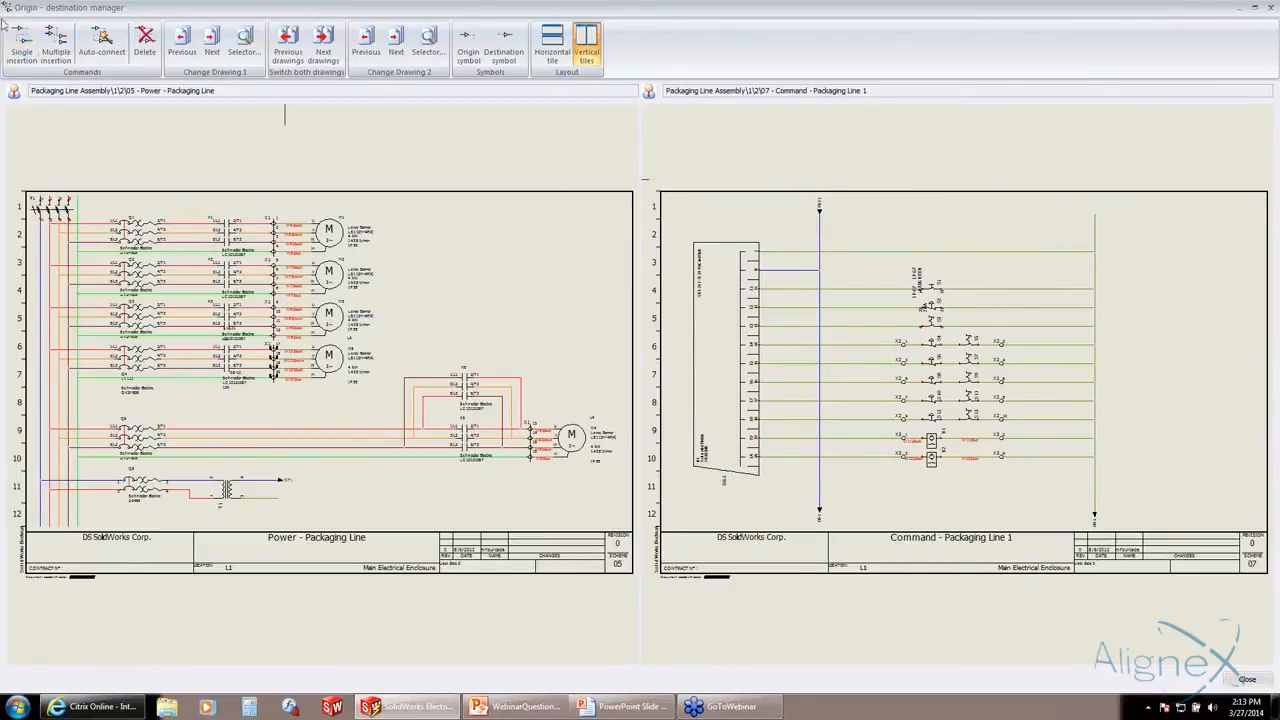
left_click(21, 45)
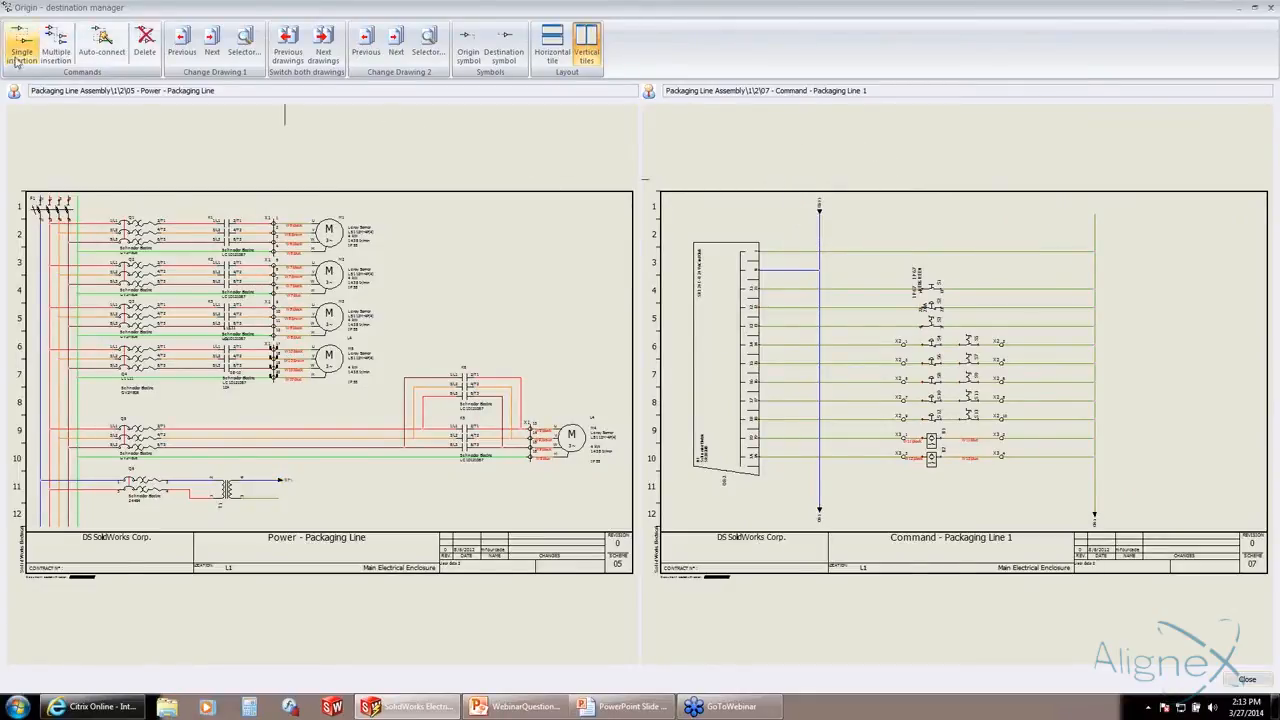
left_click(278, 498)
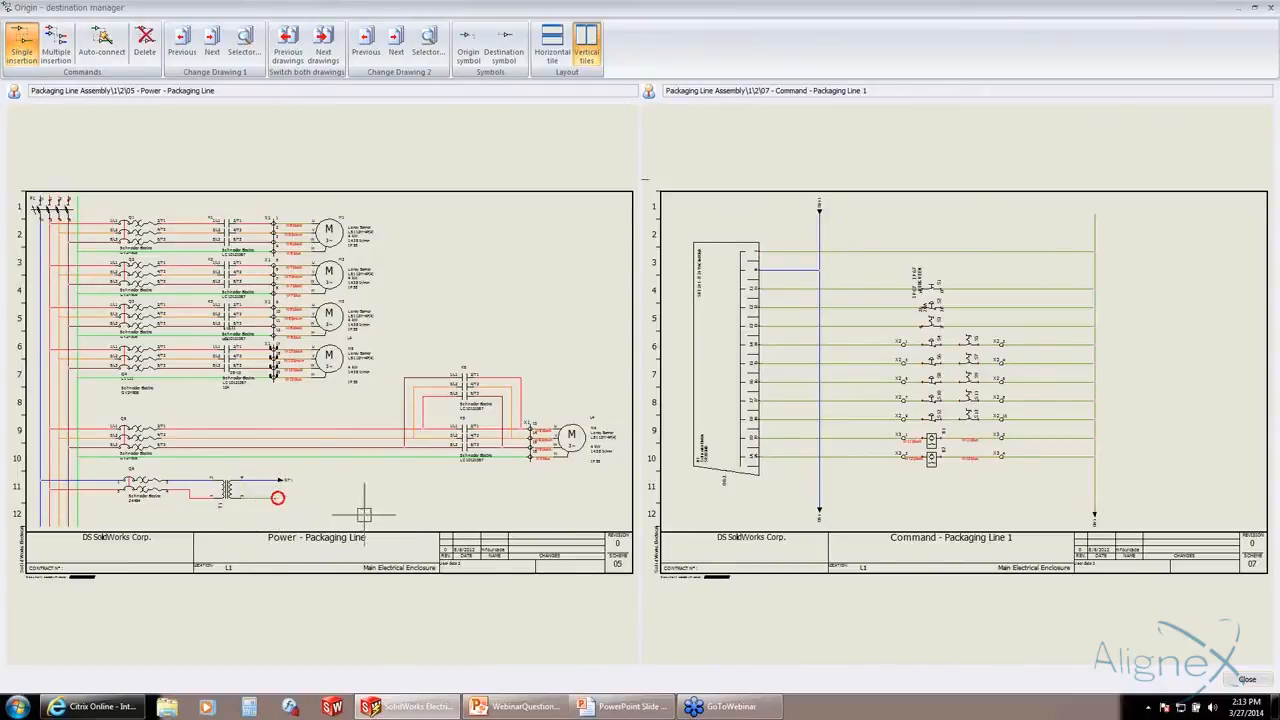
left_click(1095, 214)
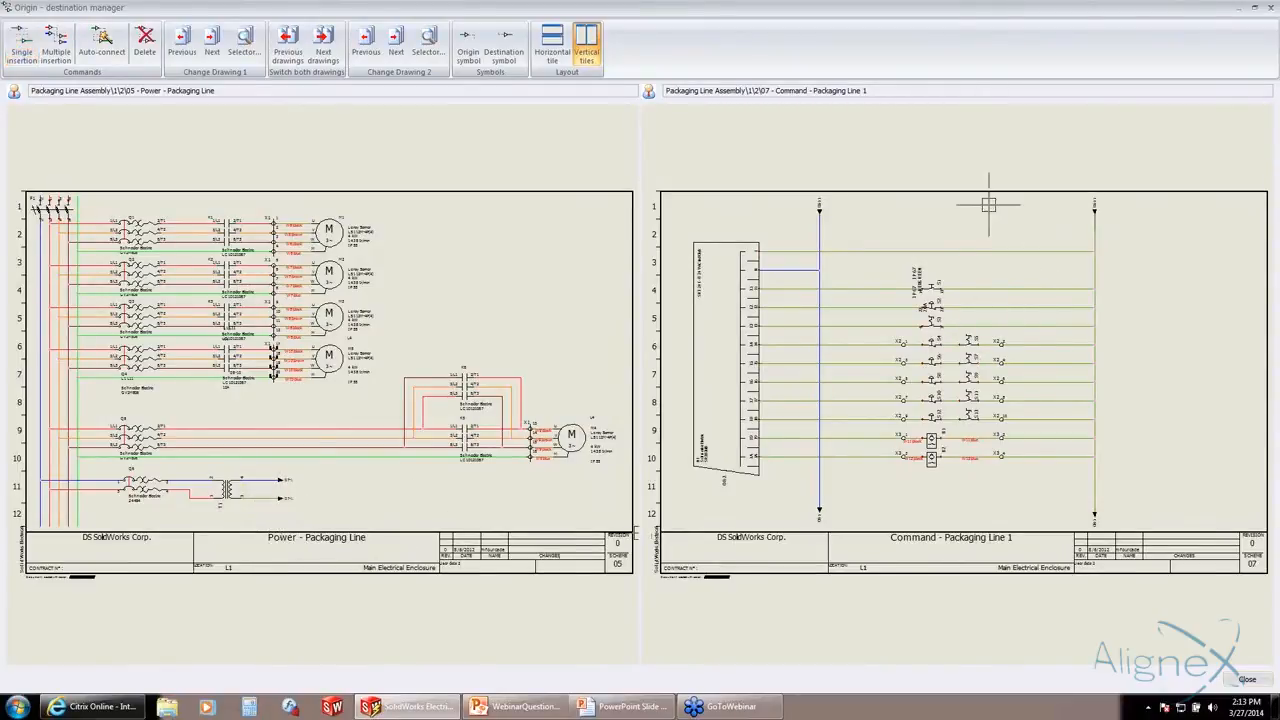
left_click(1250, 682)
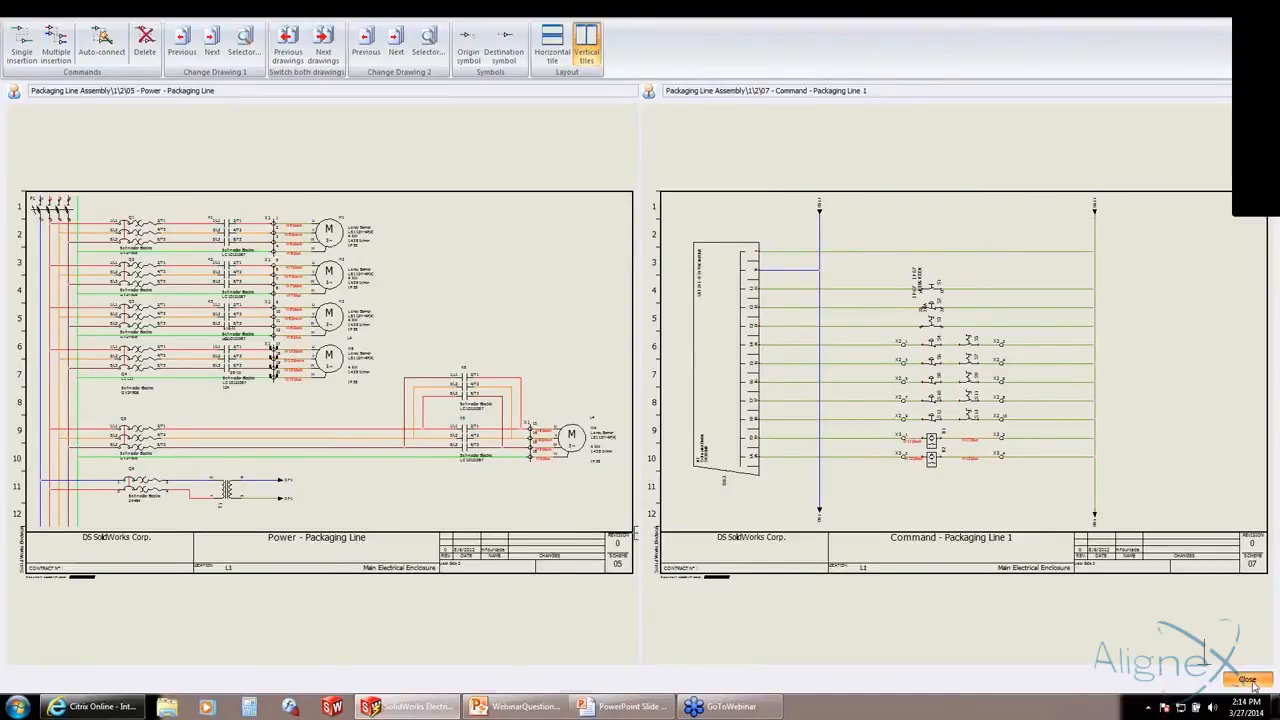
- Follow the origin arrow on T1's blue output wire to its destination arrow on drawing 07, and view the whole drawing
scroll(730, 520, "up", 5)
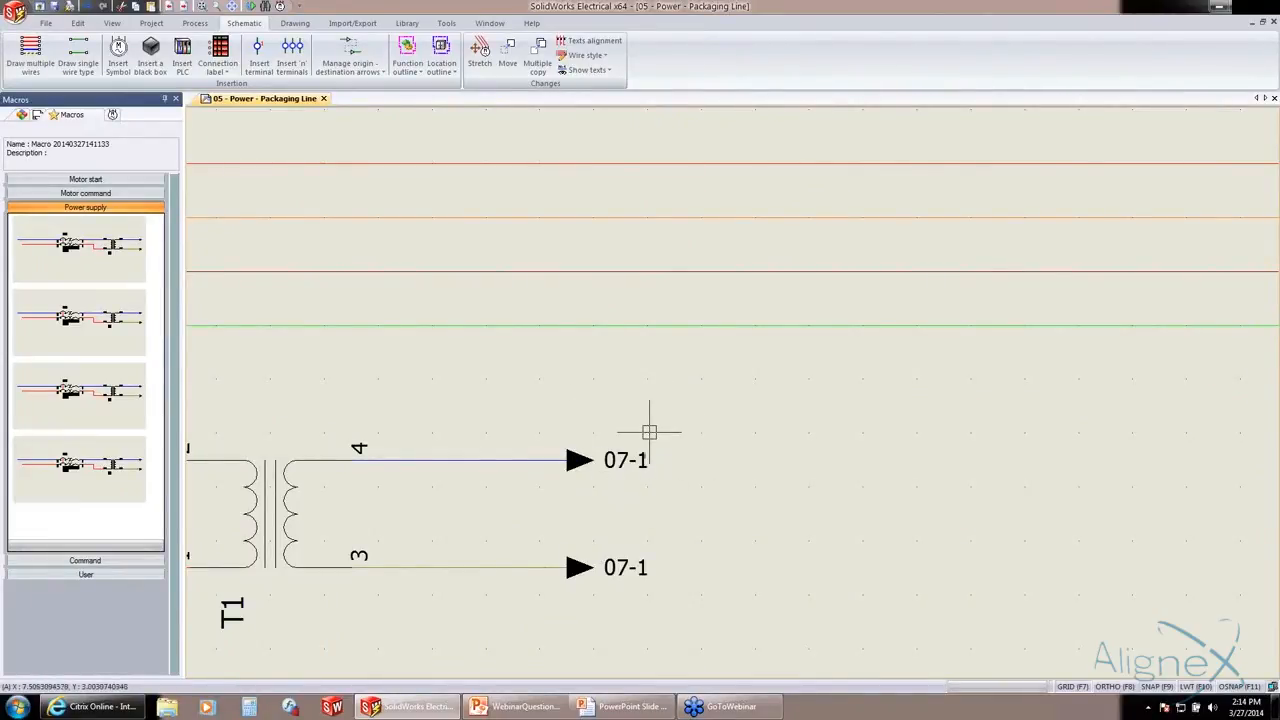
right_click(626, 466)
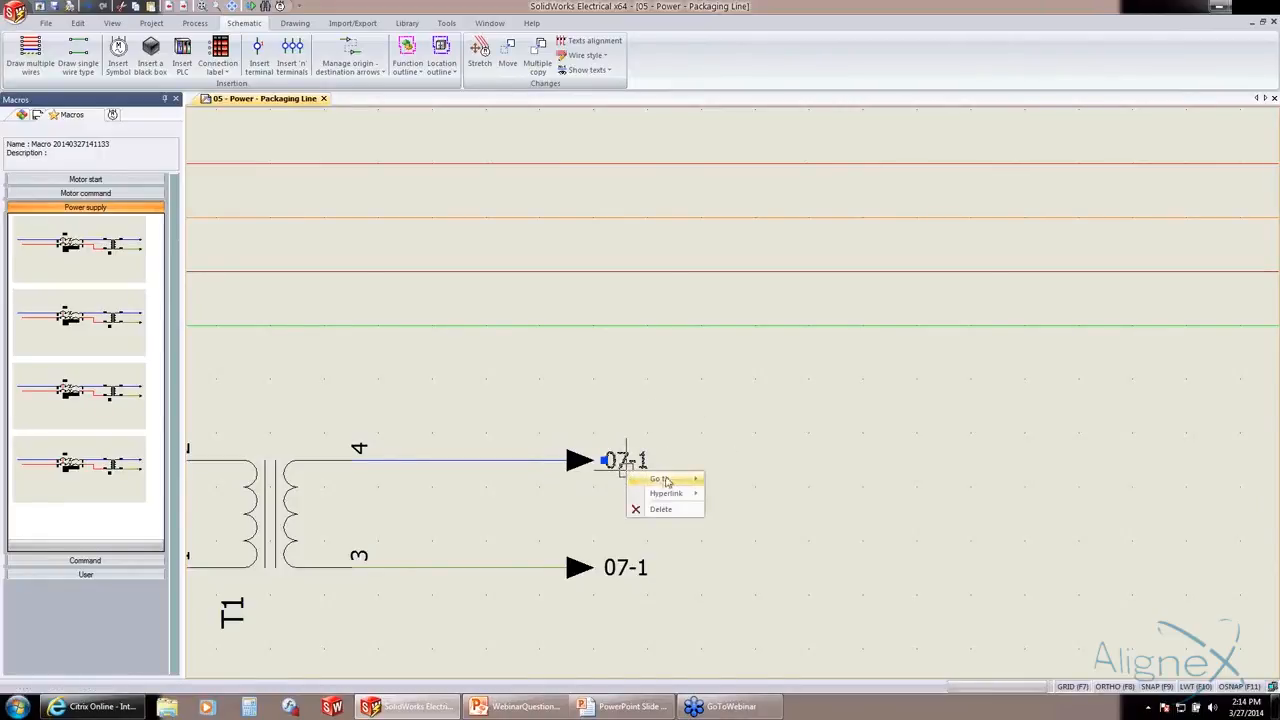
mouse_move(670, 485)
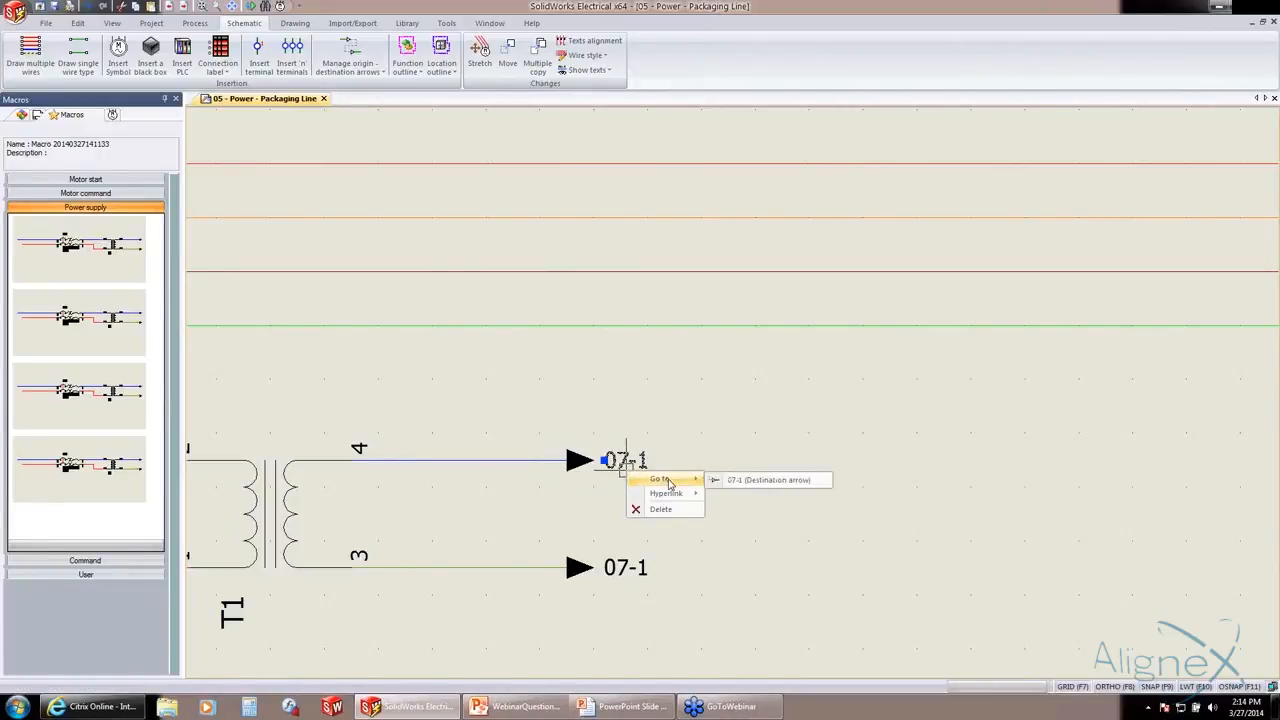
left_click(757, 480)
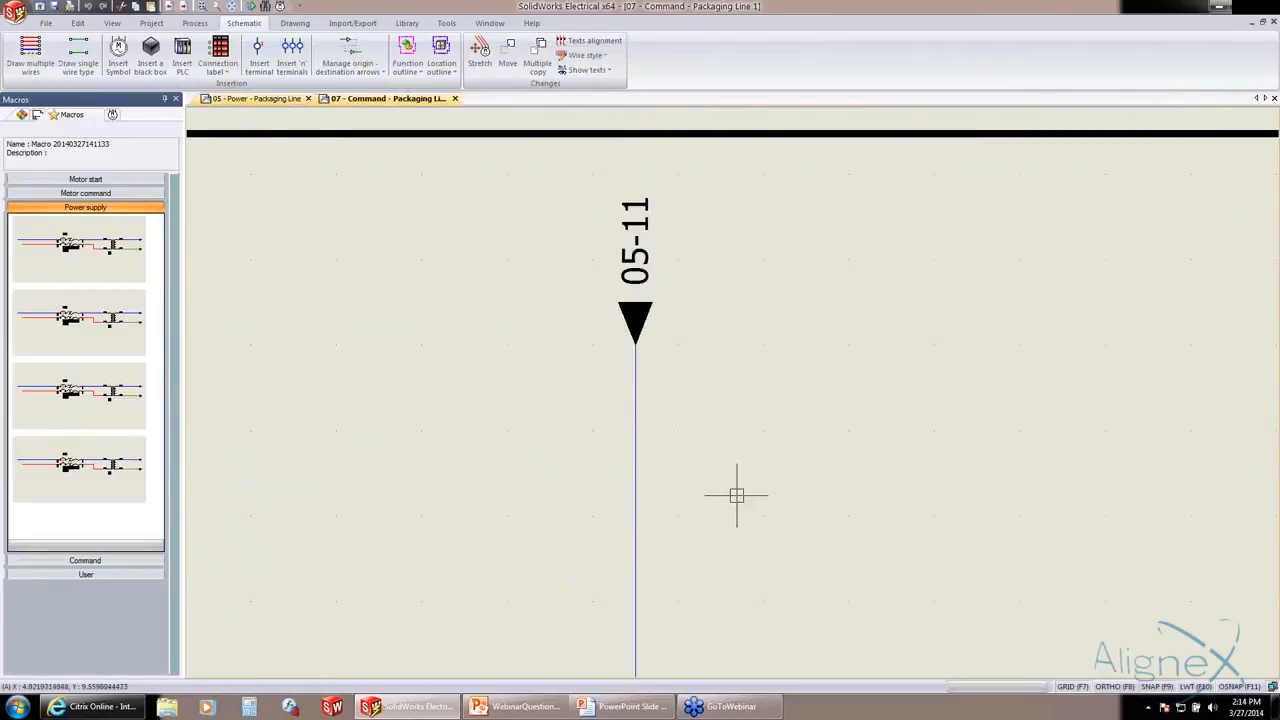
scroll(734, 491, "down", 8)
mouse_move(853, 605)
middle_mouse_down()
mouse_move(736, 327)
mouse_move(659, 288)
mouse_move(662, 257)
middle_mouse_up()
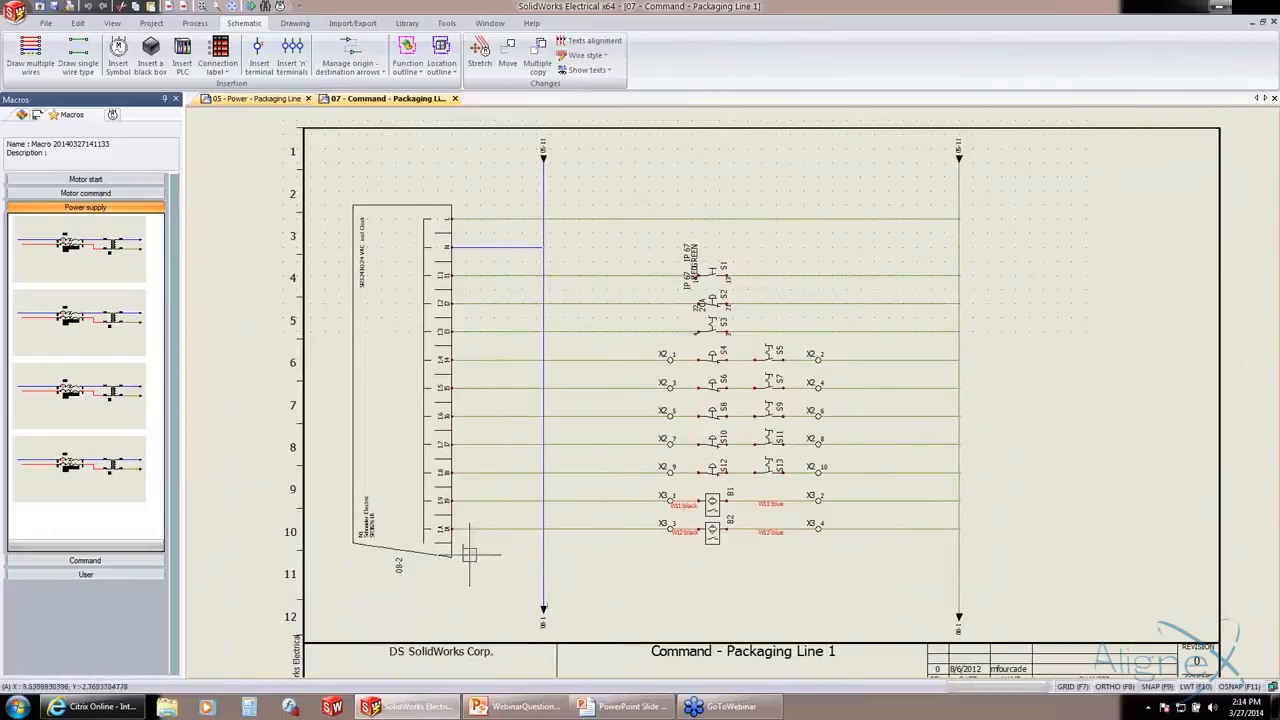
- Follow the origin arrow at the lower end of drawing 07's blue vertical wire to its destination arrow on drawing 08, and view the drawing
right_click(541, 626)
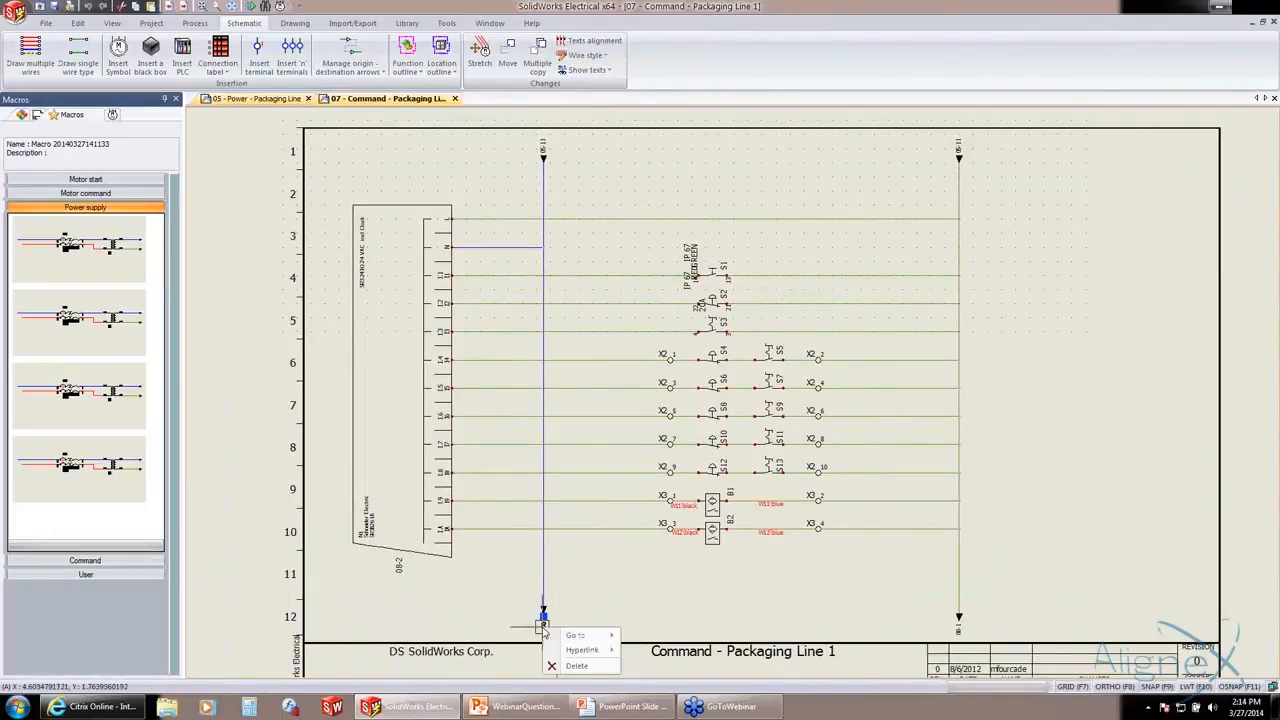
mouse_move(580, 636)
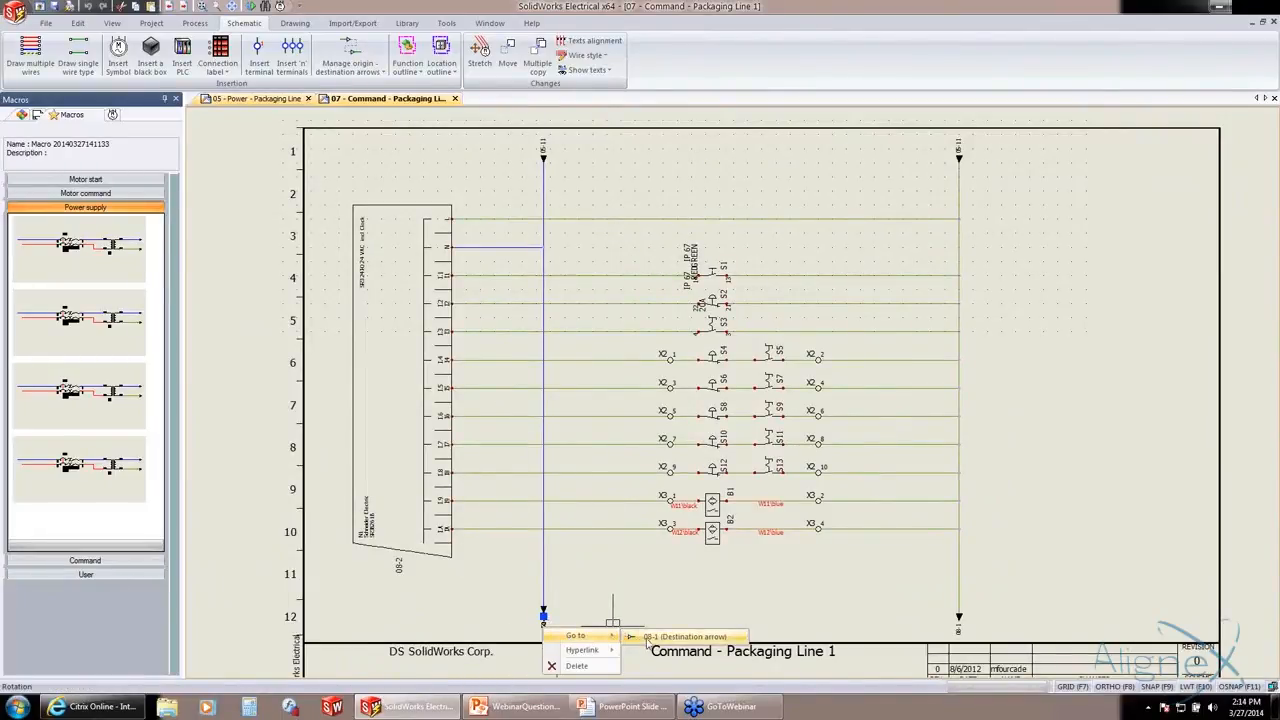
left_click(660, 637)
scroll(689, 560, "down", 6)
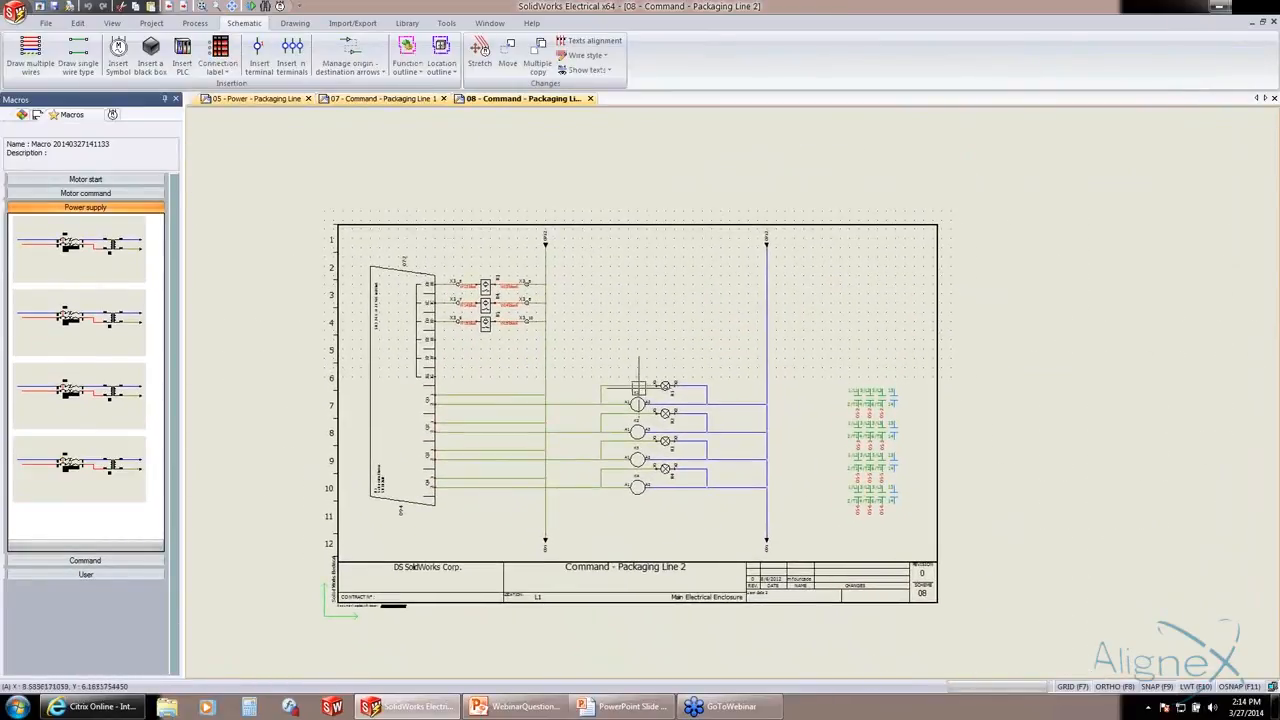
scroll(495, 348, "up", 2)
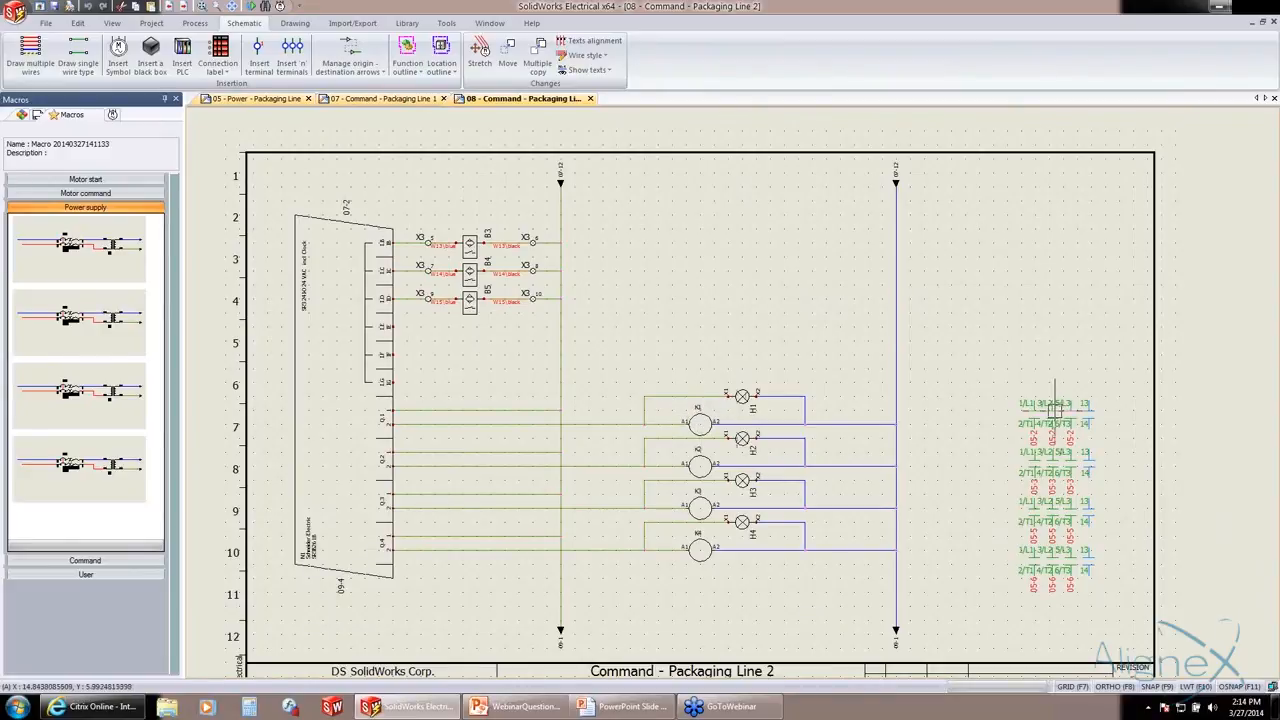
- Examine the manufacturer part and circuits in the symbol properties of relay coil K1, and close the properties
scroll(1043, 415, "up", 1)
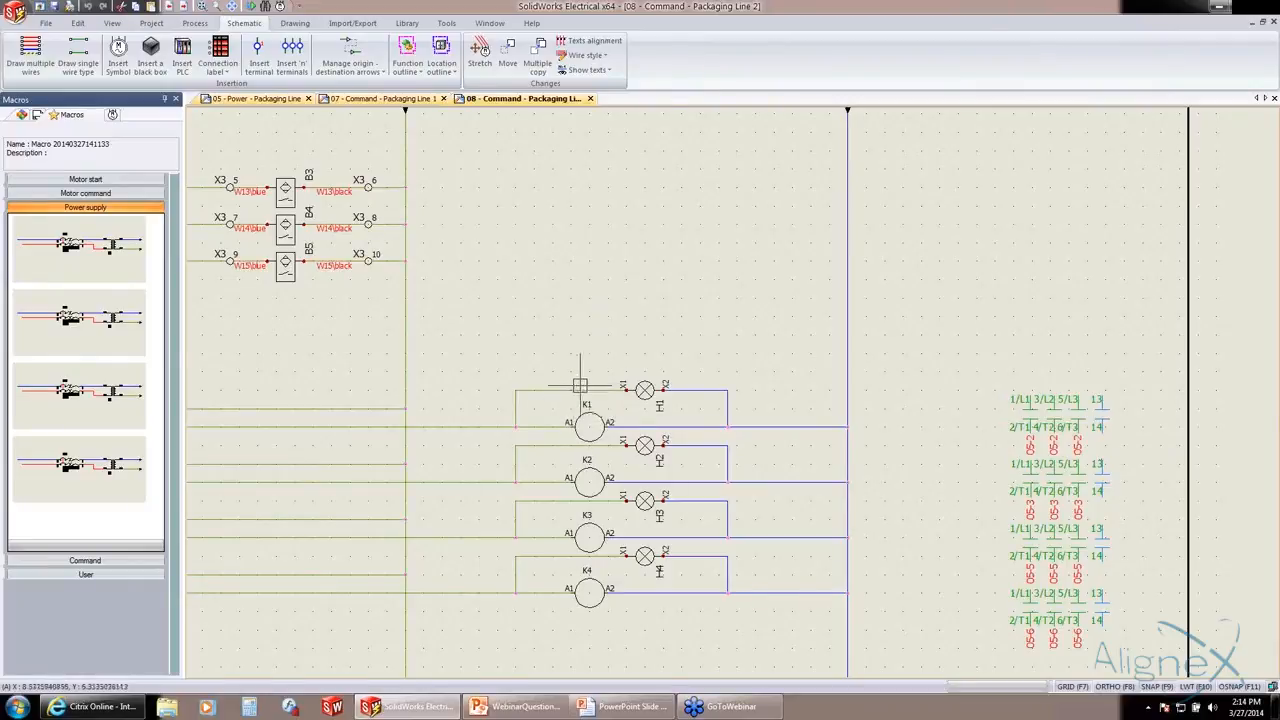
right_click(584, 415)
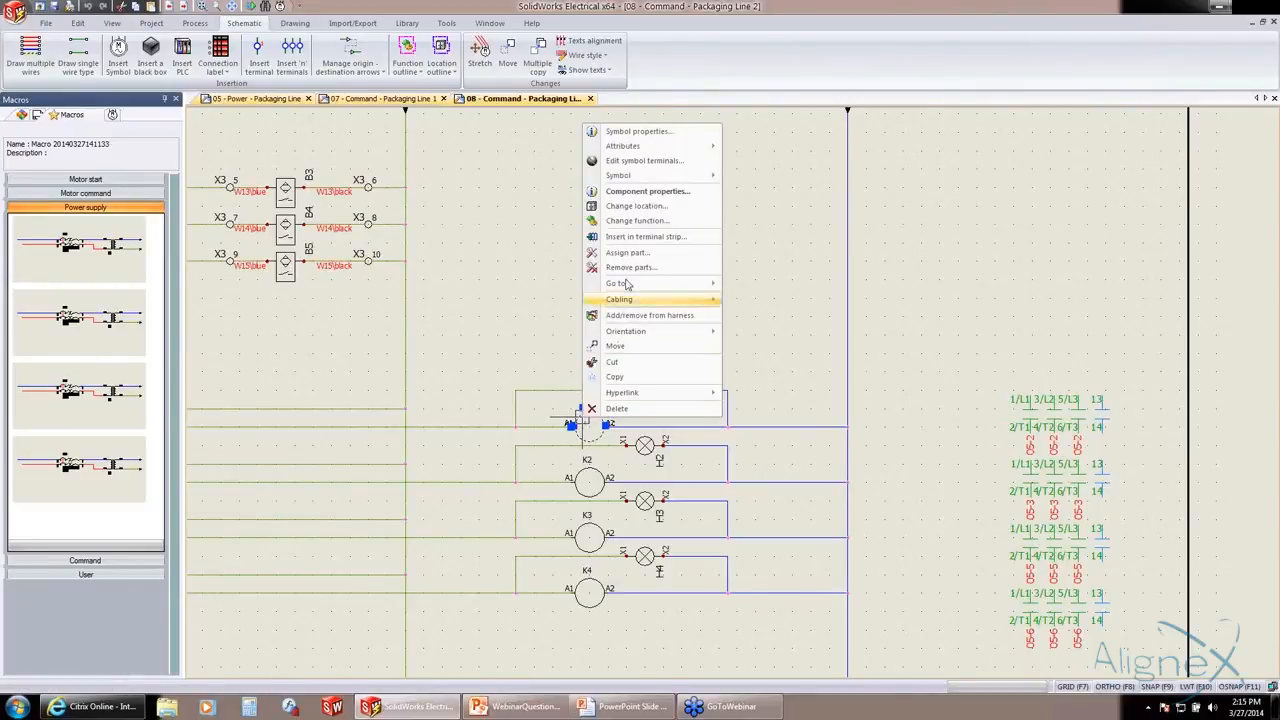
left_click(636, 139)
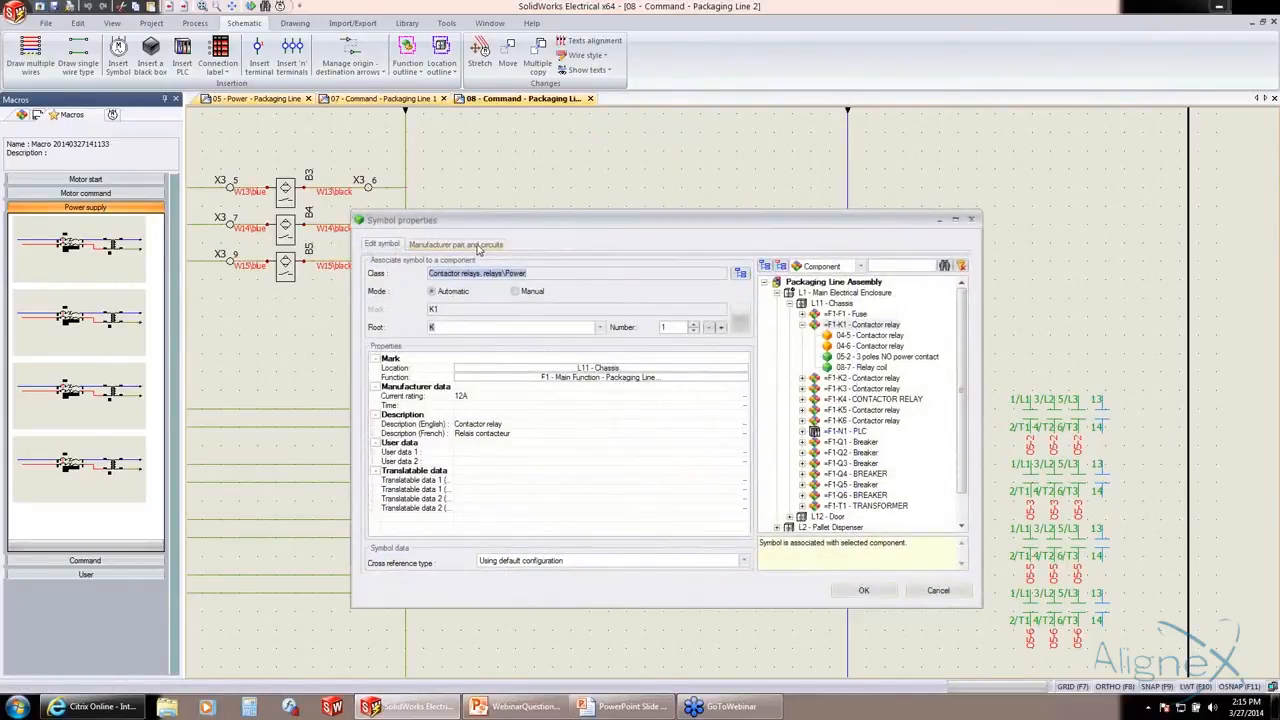
left_click(479, 246)
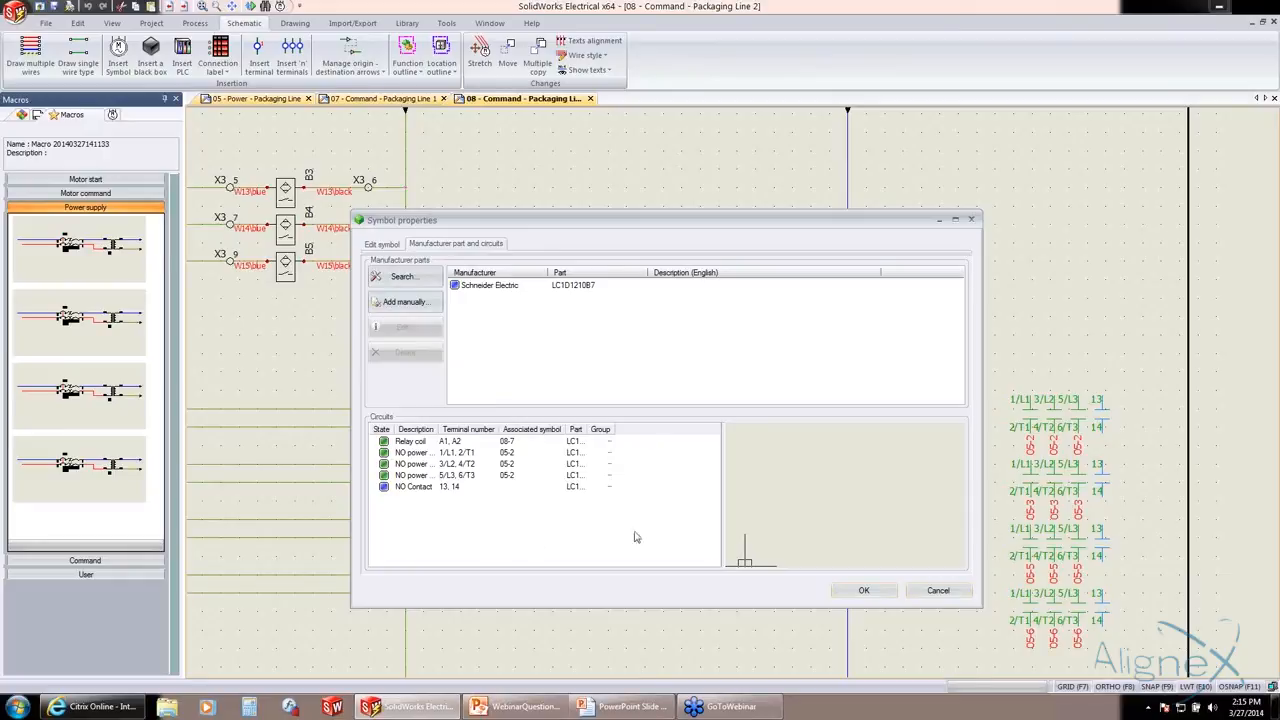
left_click(864, 590)
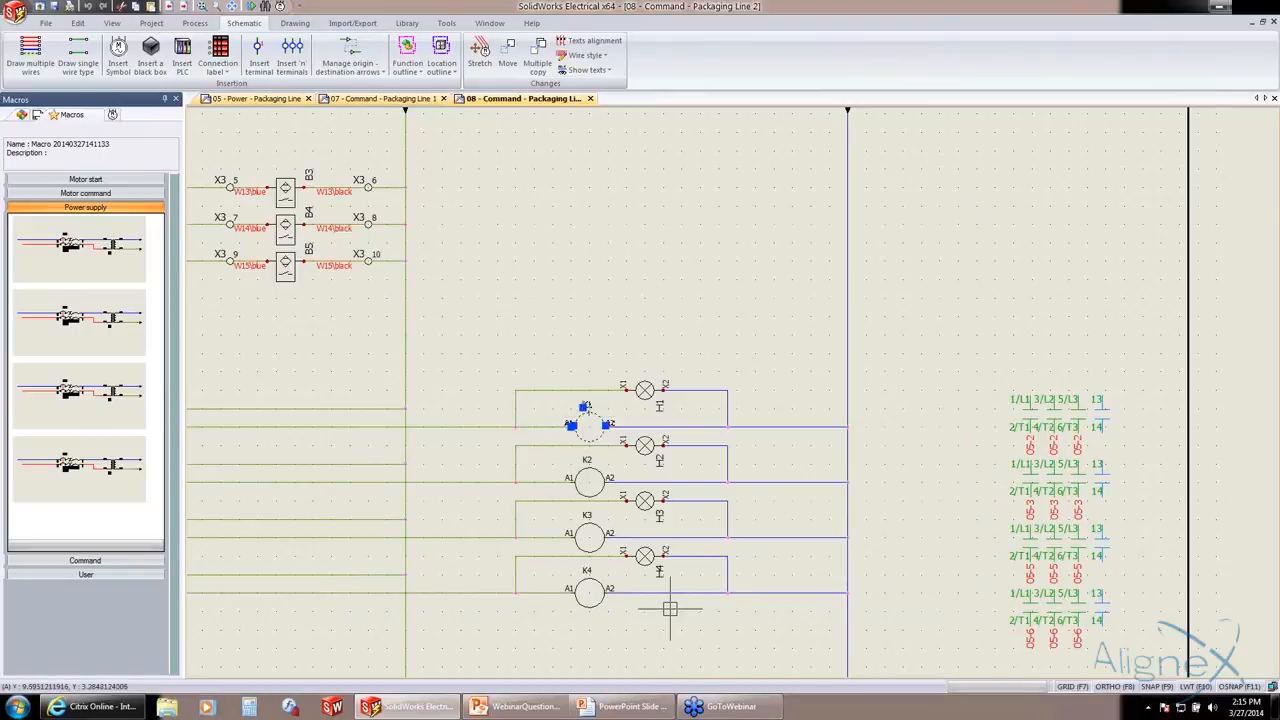
- Open the PLC manager from the PLC symbol on drawing 08, and reposition and enlarge its window to show the circuit list
scroll(663, 609, "down", 3)
middle_click_drag(471, 594, 494, 534)
scroll(500, 394, "up", 1)
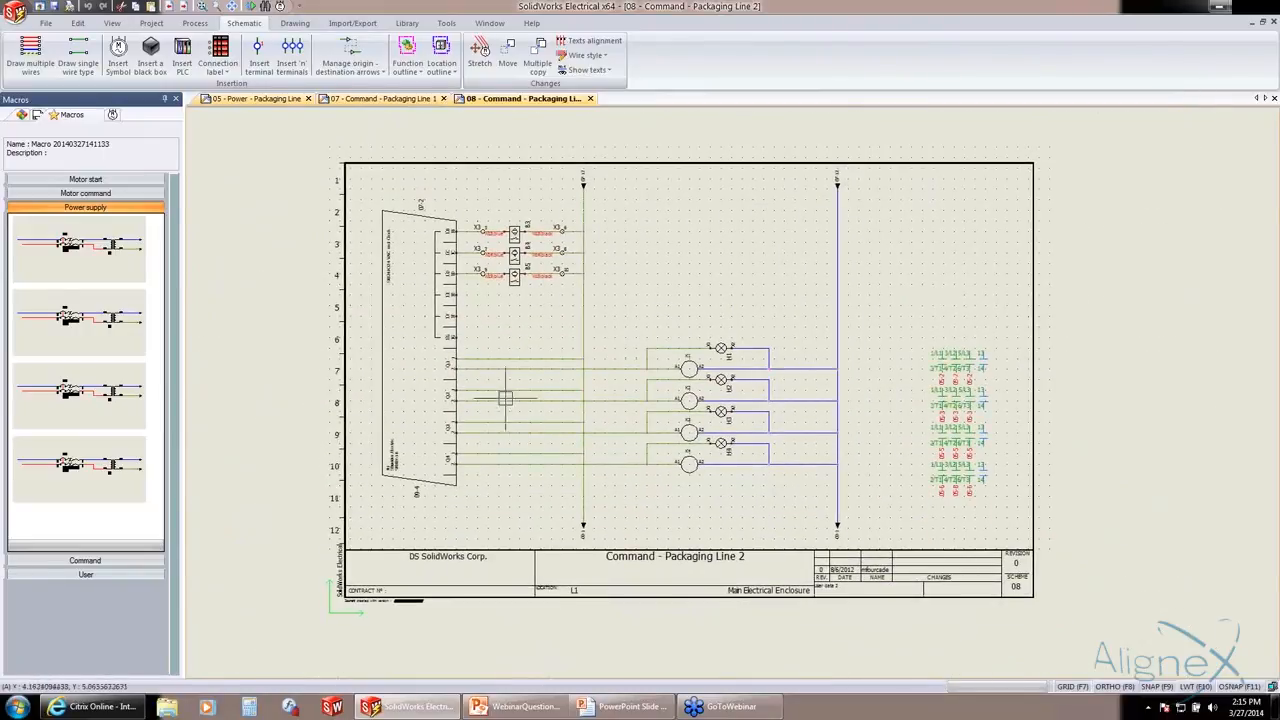
scroll(408, 394, "up", 2)
scroll(398, 383, "down", 1)
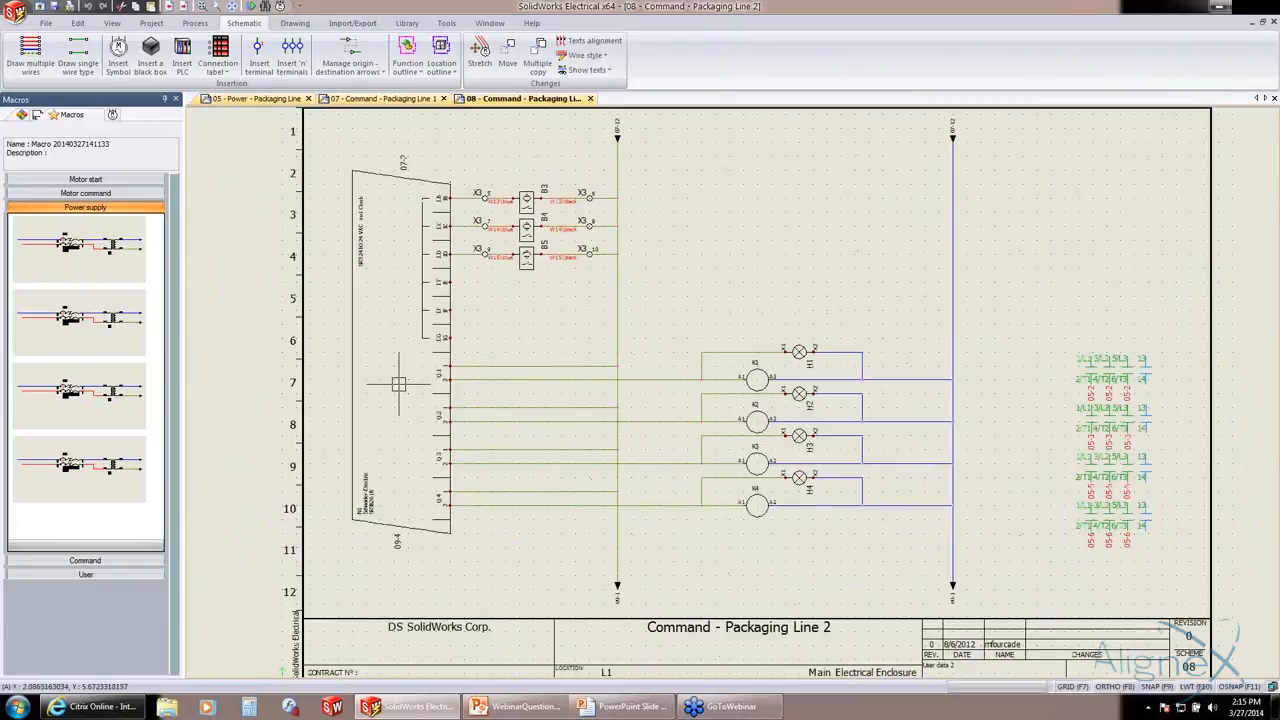
right_click(446, 297)
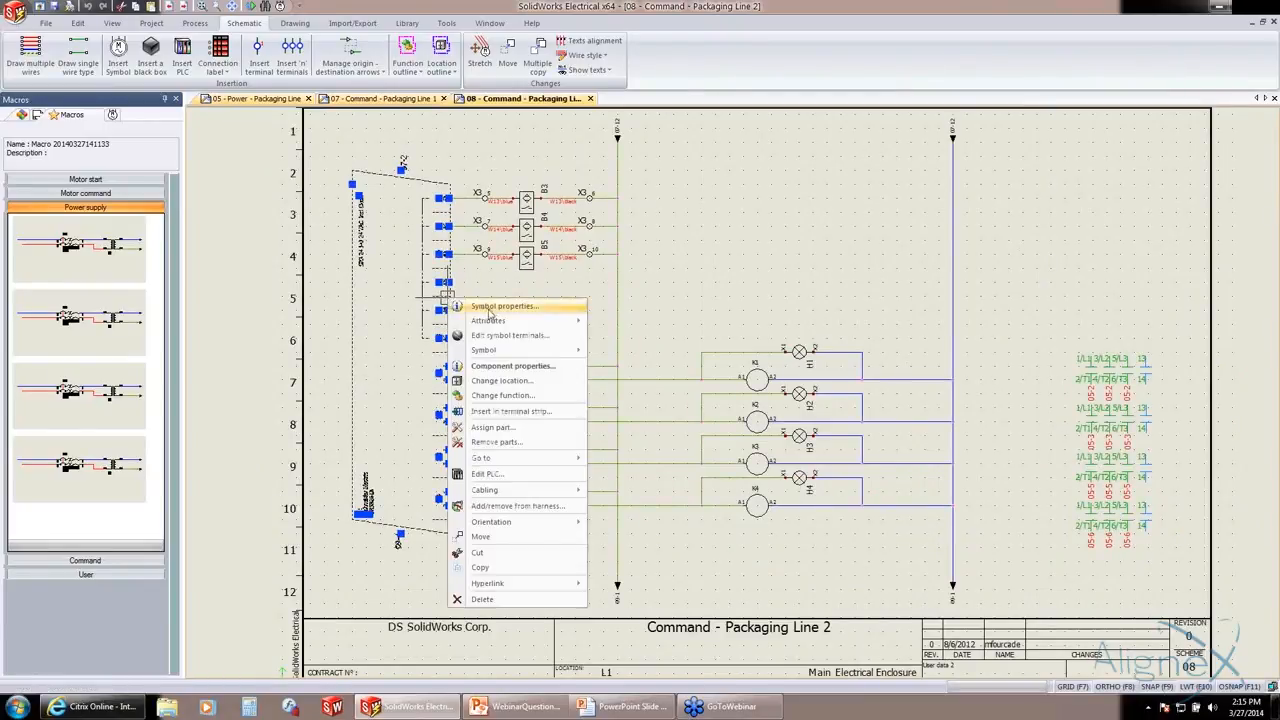
left_click(490, 475)
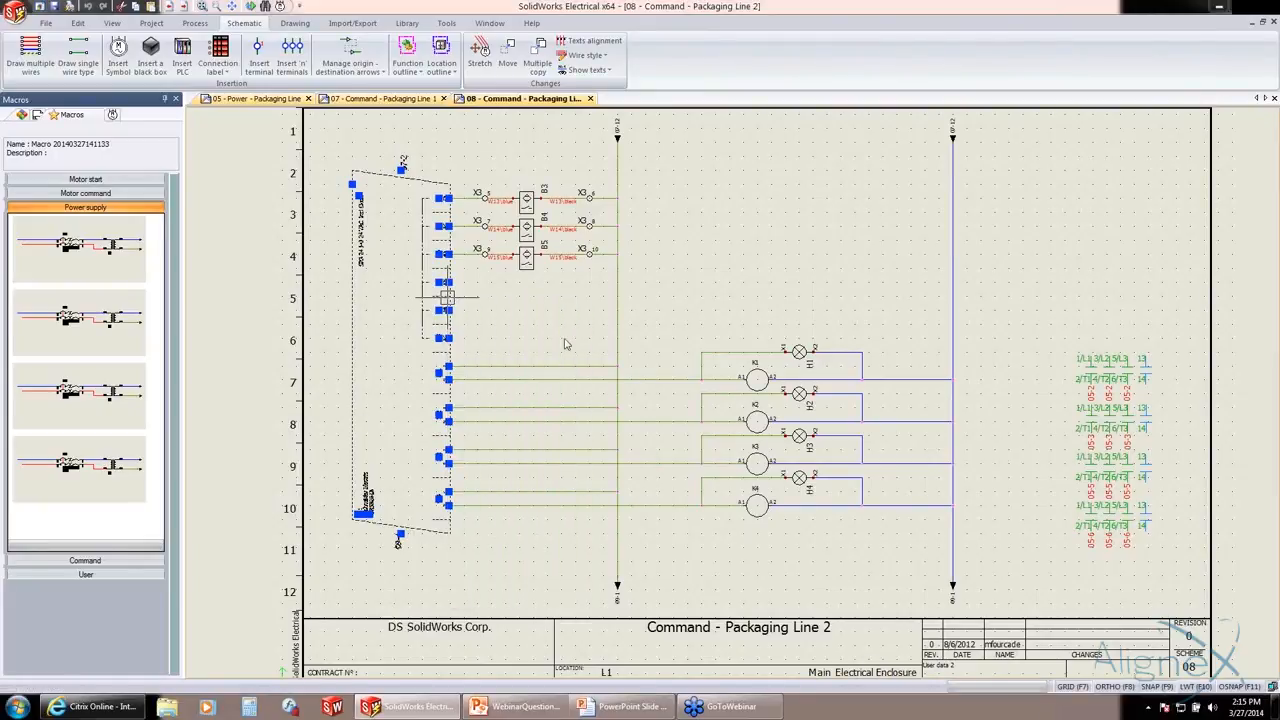
left_click_drag(730, 190, 553, 121)
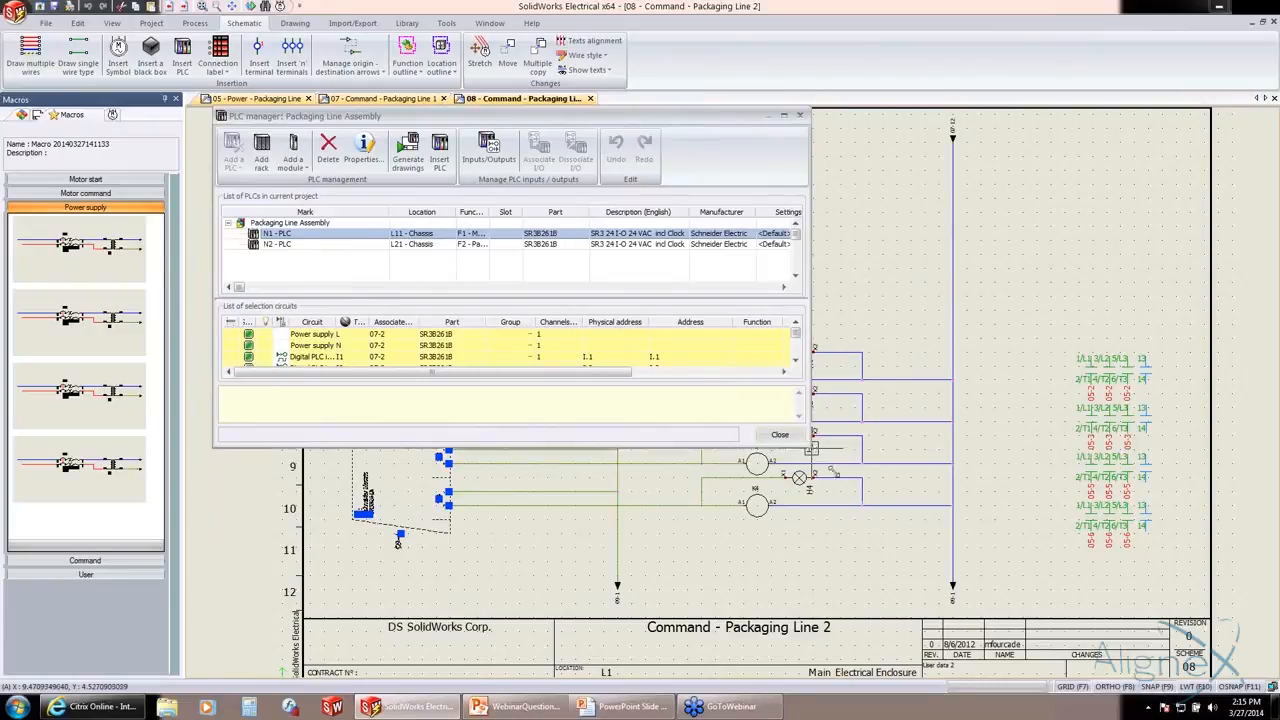
left_click_drag(811, 447, 1078, 640)
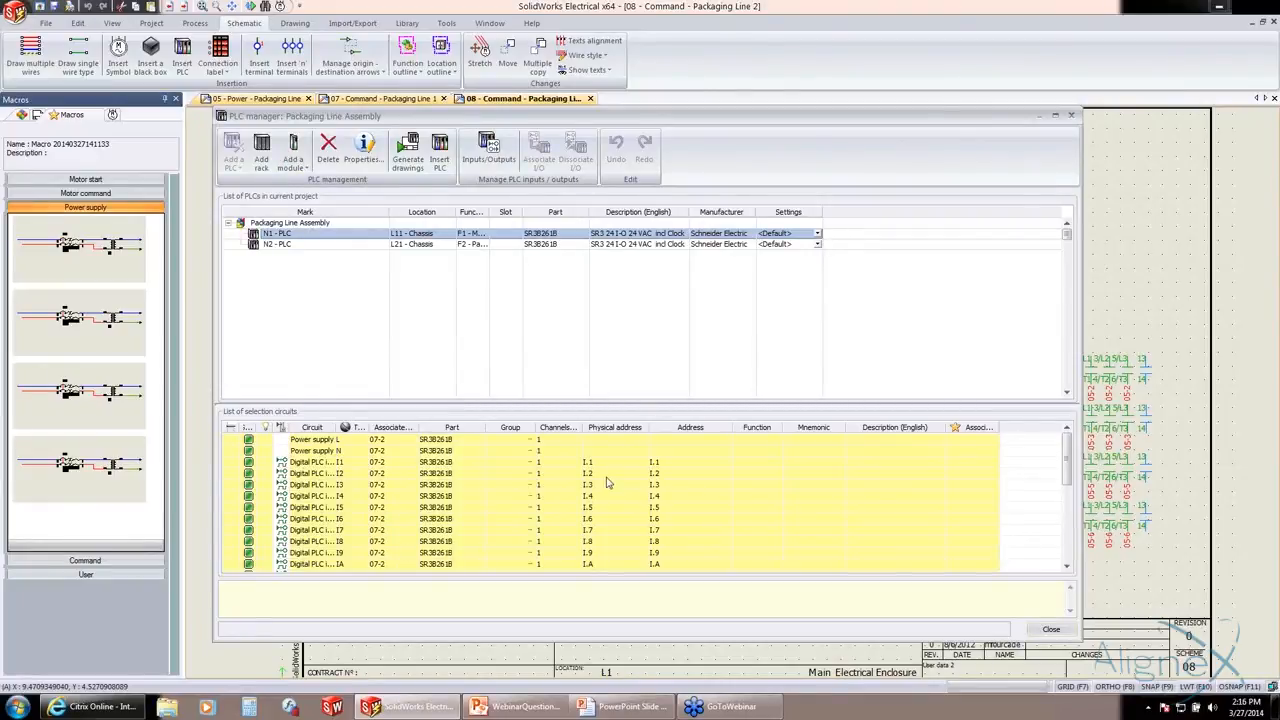
- Add a new PLC input/output to digital input I1 of PLC N1 with the English description "Motor Start", and close the PLC manager
right_click(707, 466)
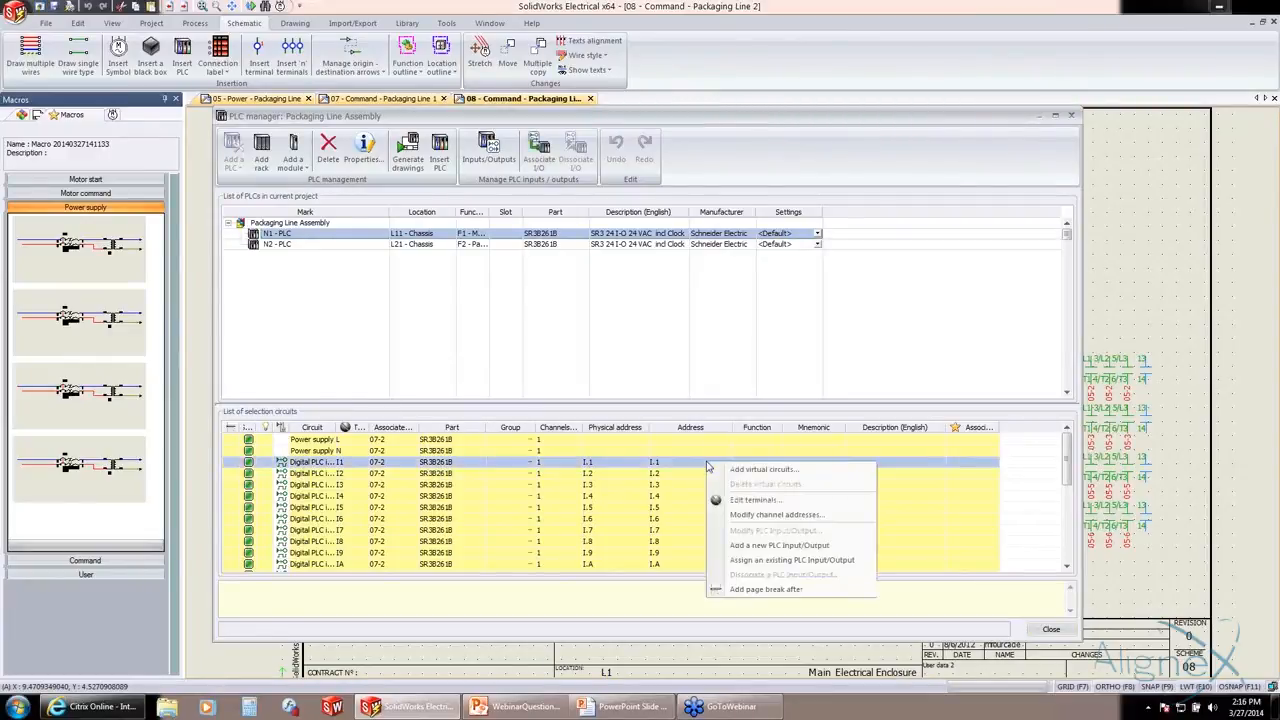
left_click(775, 545)
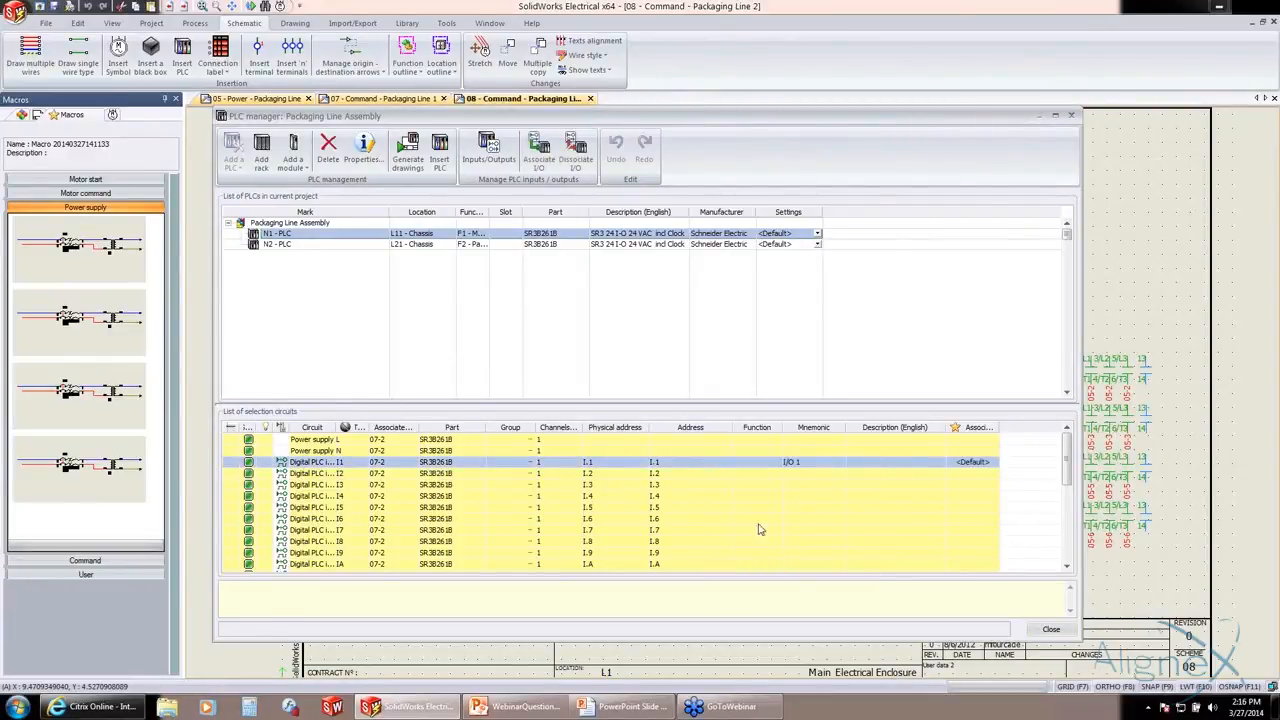
double_click(871, 468)
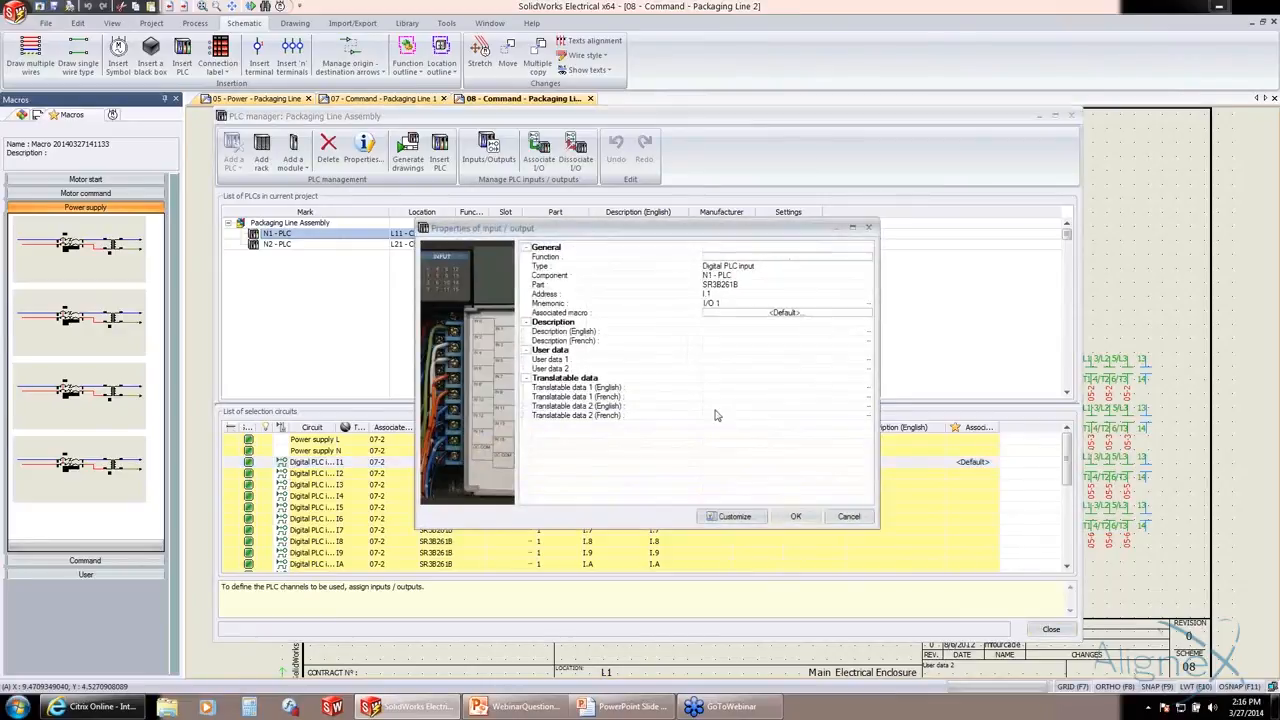
left_click(716, 338)
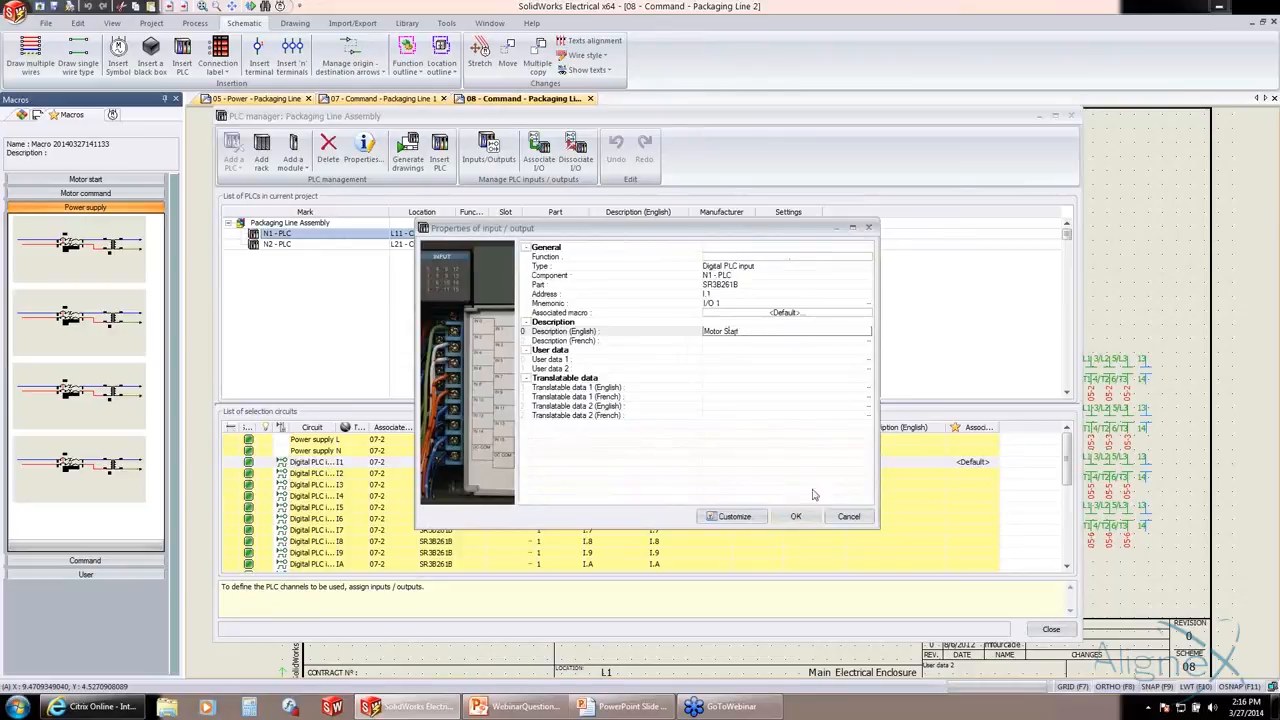
left_click(796, 516)
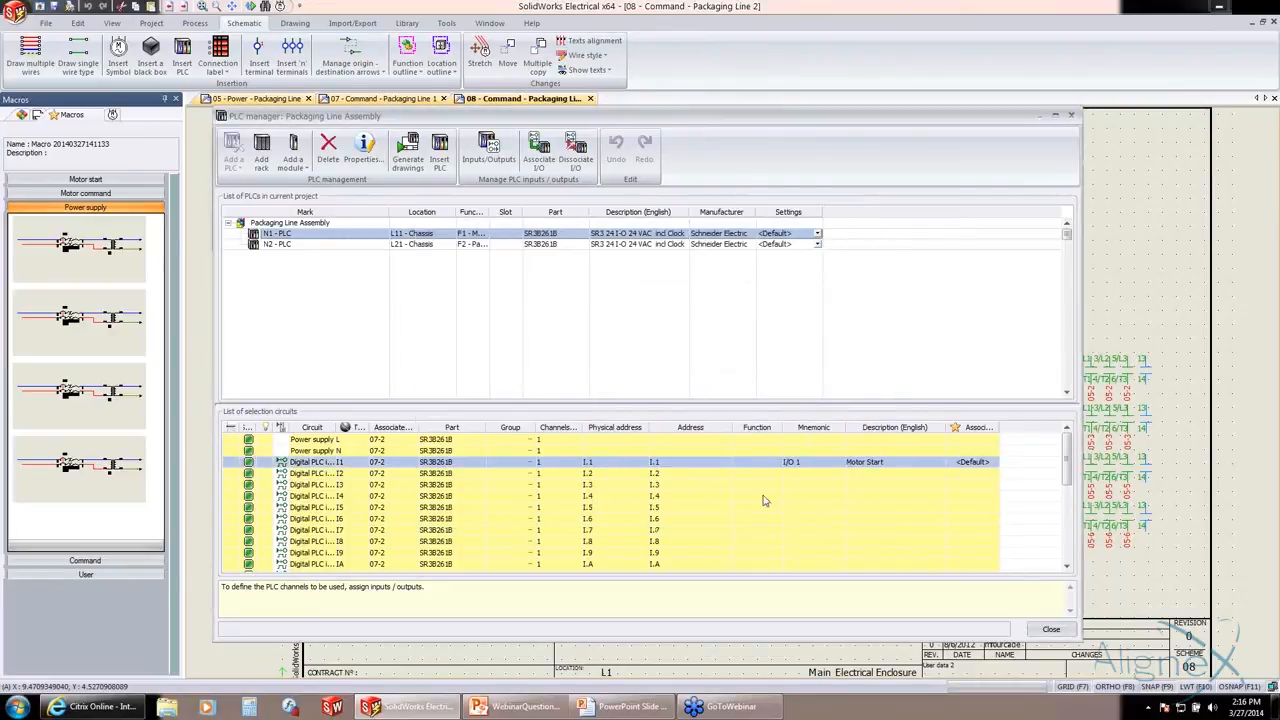
left_click(1051, 629)
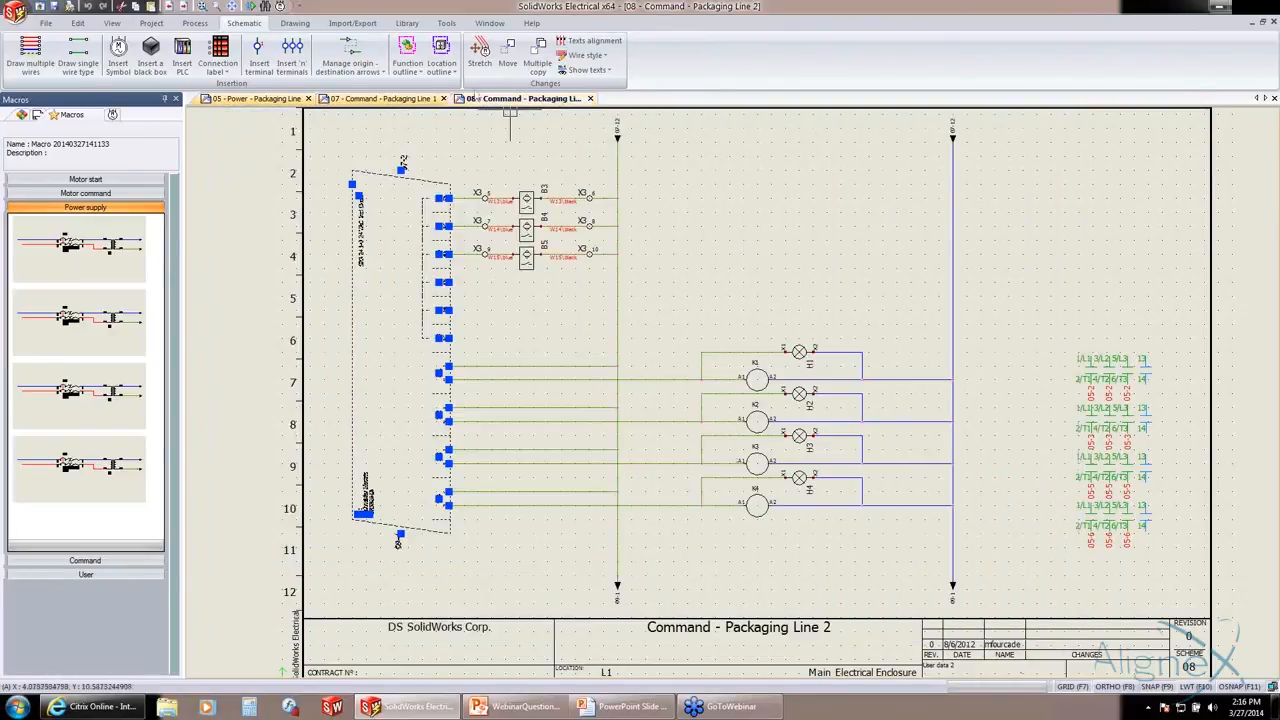
- Inspect the label at input I1 of the PLC on drawing 07 - Command - Packaging Line 1, and view the whole drawing
left_click(385, 98)
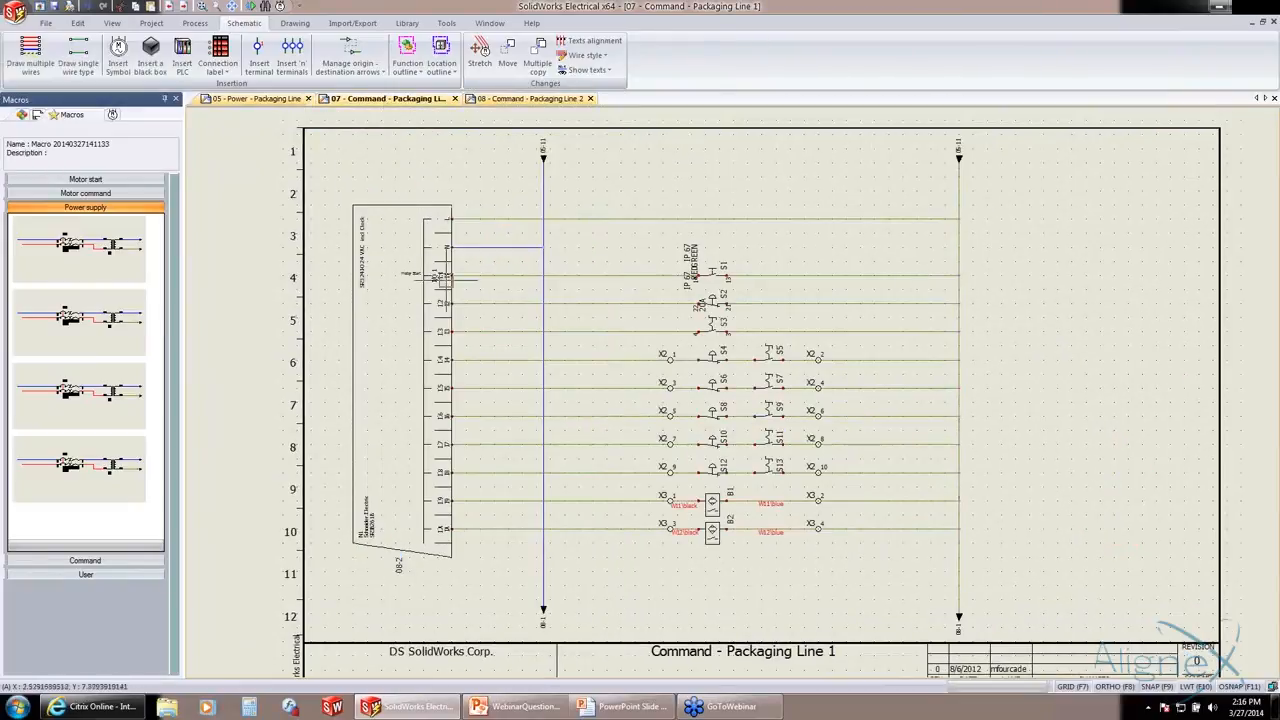
scroll(440, 277, "up", 2)
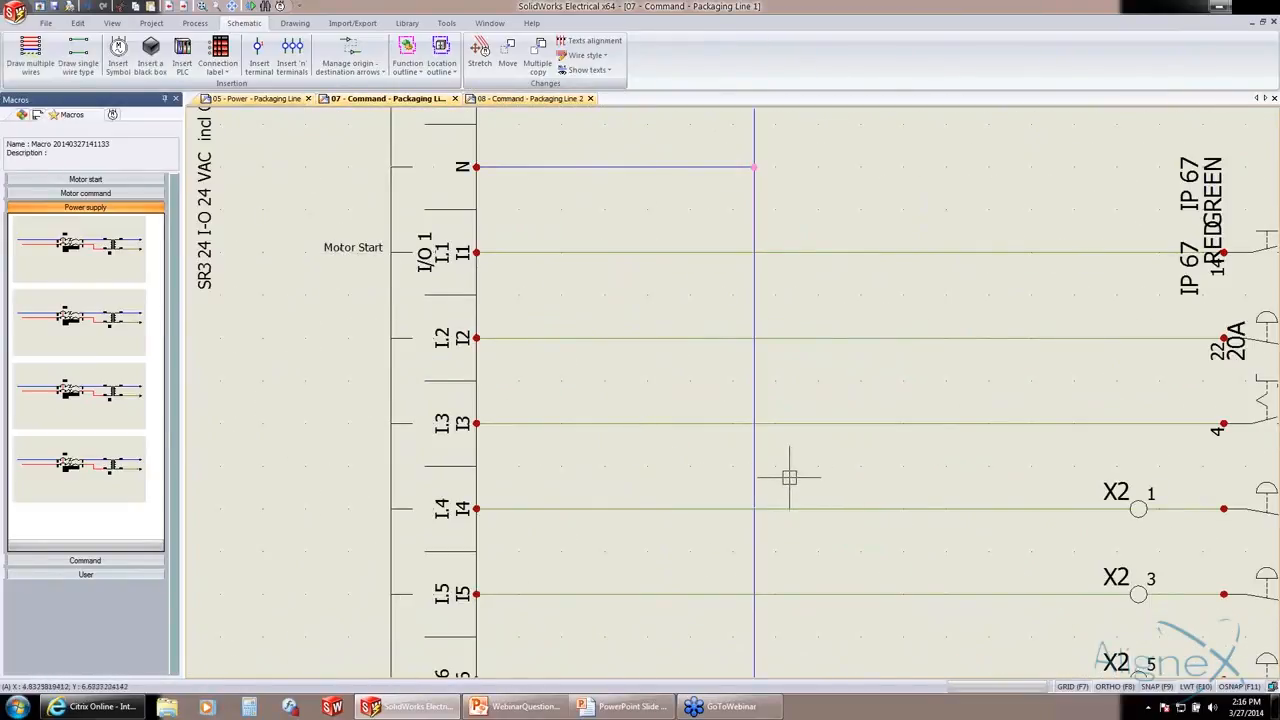
scroll(789, 478, "down", 3)
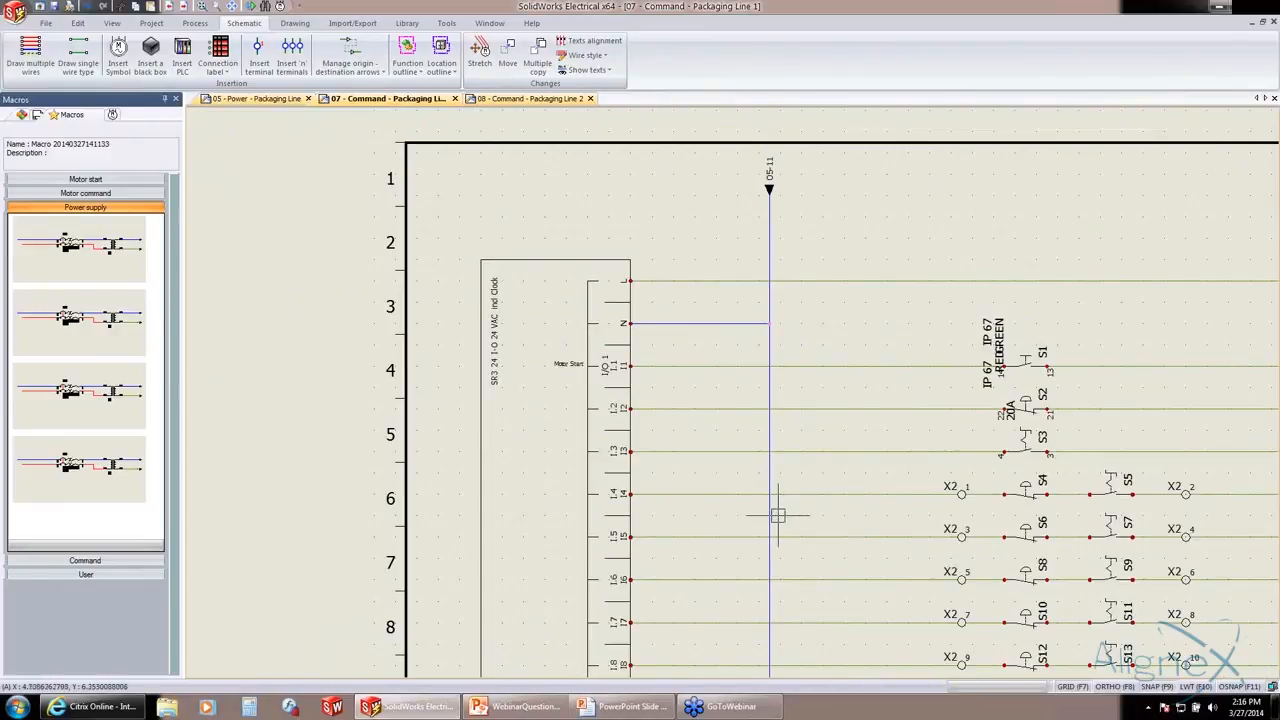
scroll(774, 517, "down", 3)
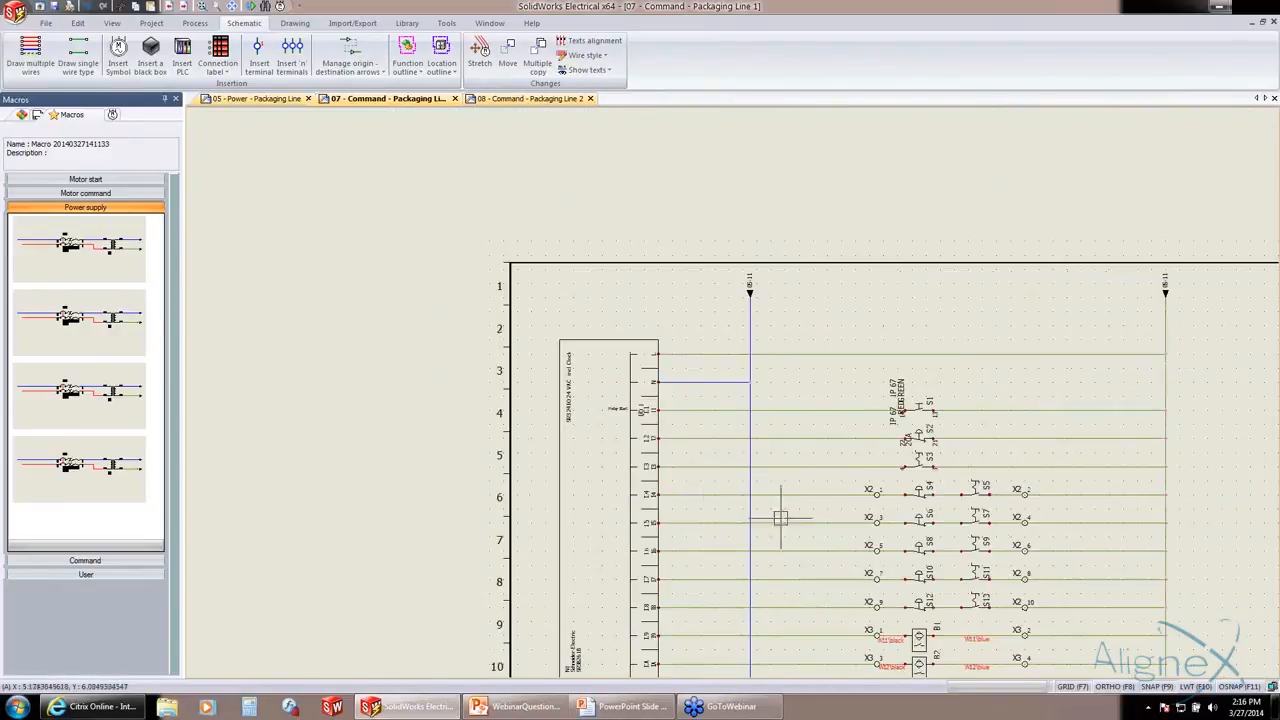
scroll(702, 373, "down", 4)
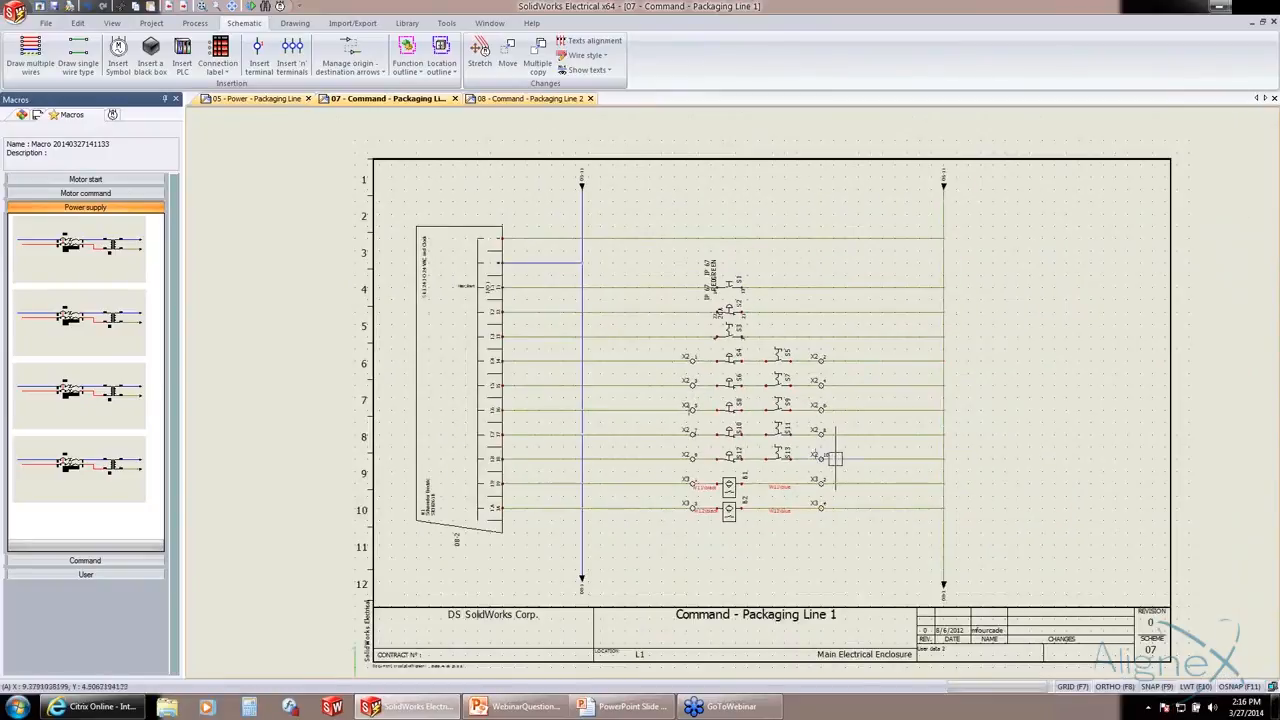
middle_click_drag(713, 446, 693, 447)
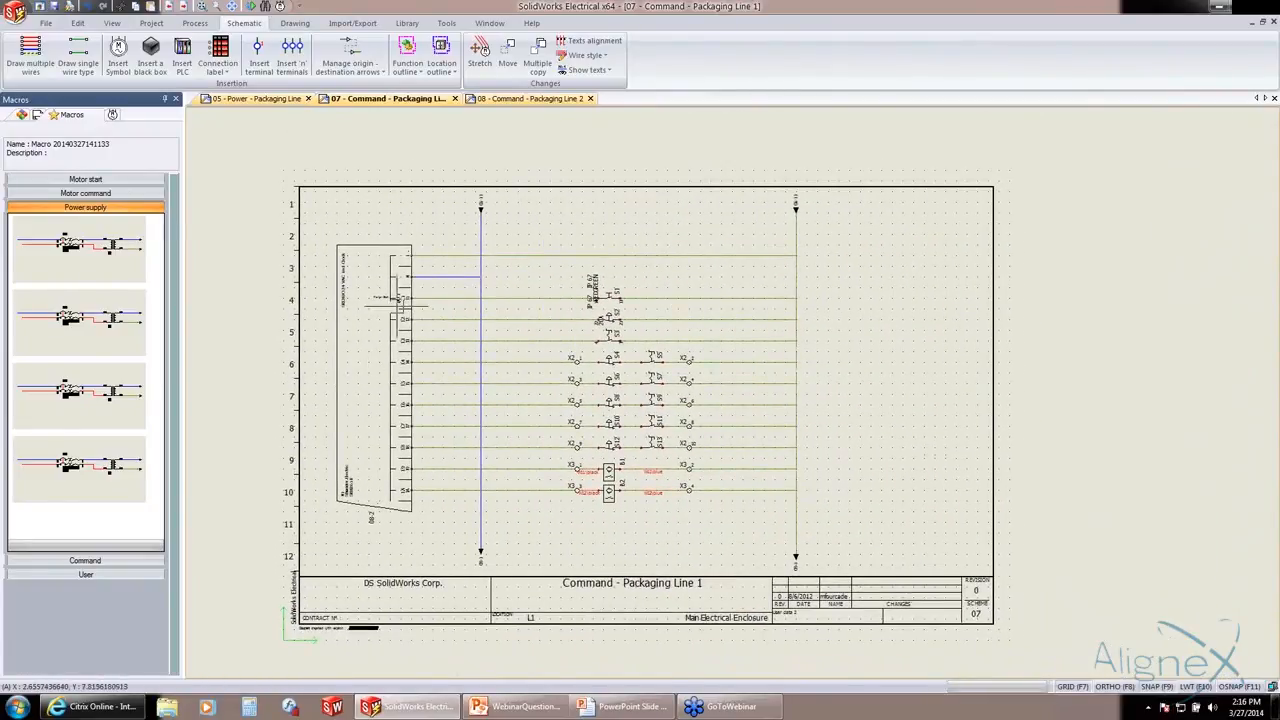
- Review the PLC manager's circuit list for the PLC on drawing 07, close the manager and clear the symbol selection
right_click(376, 248)
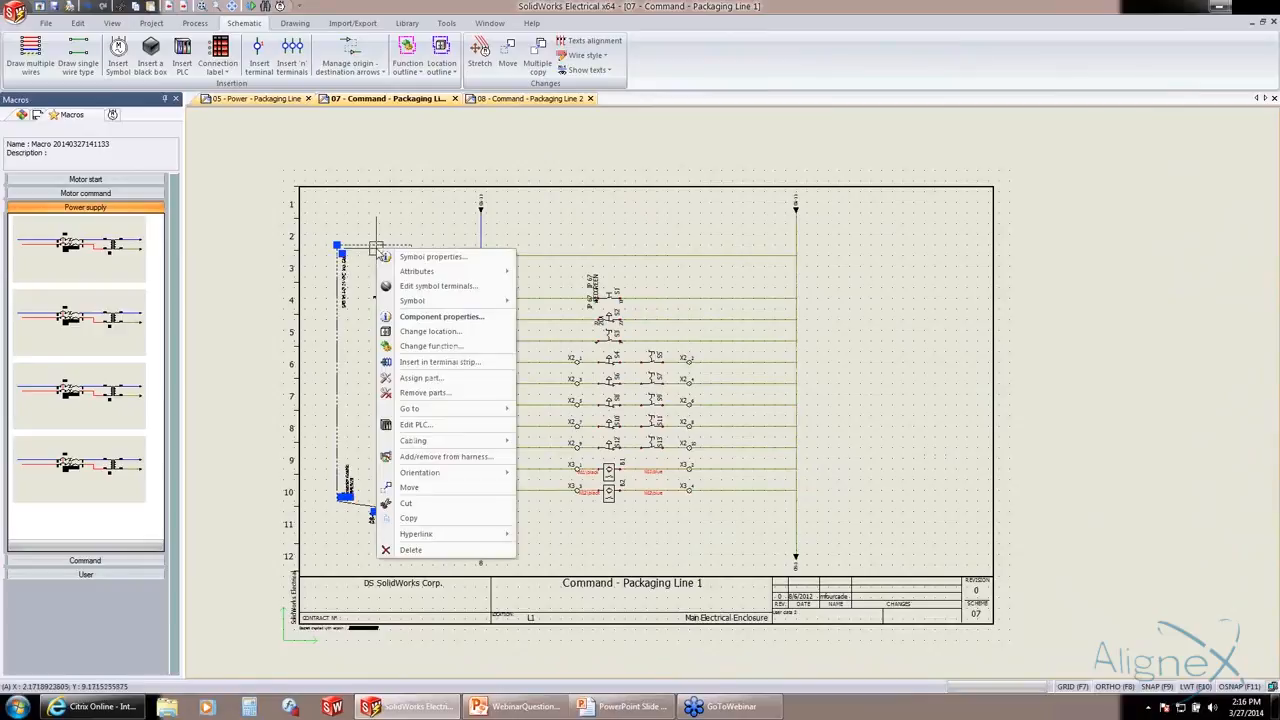
left_click(418, 424)
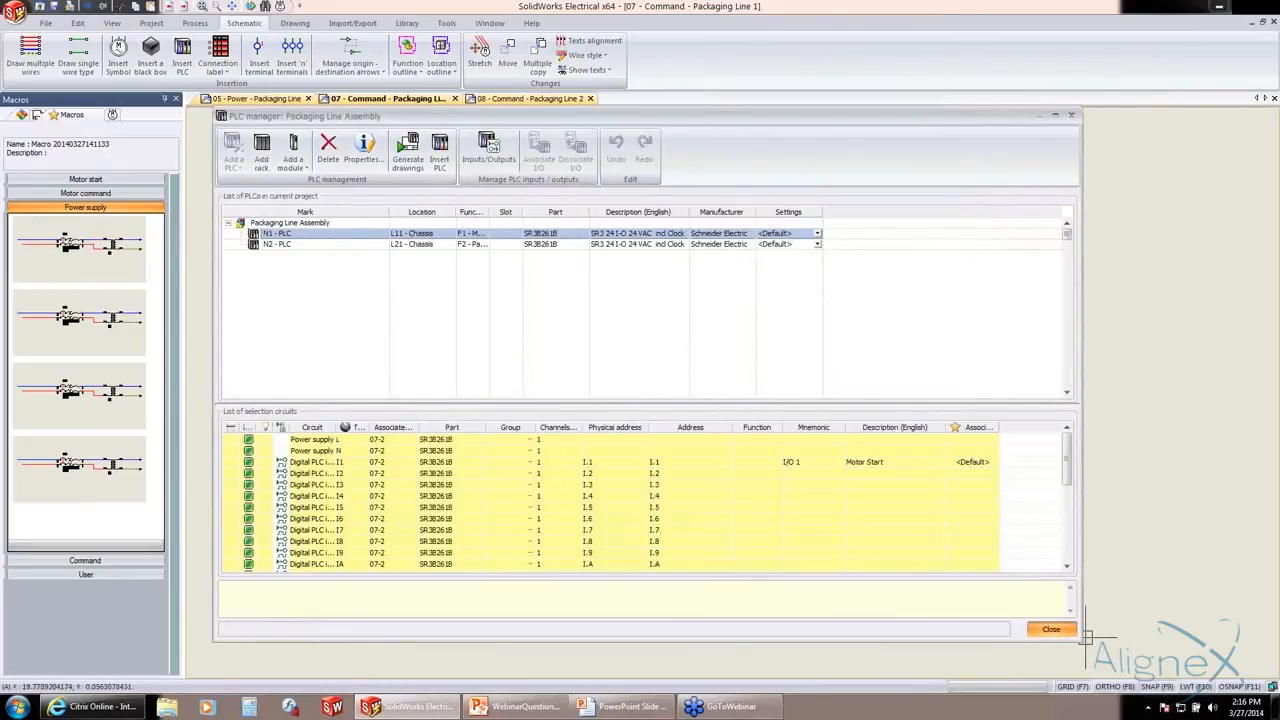
left_click(1051, 629)
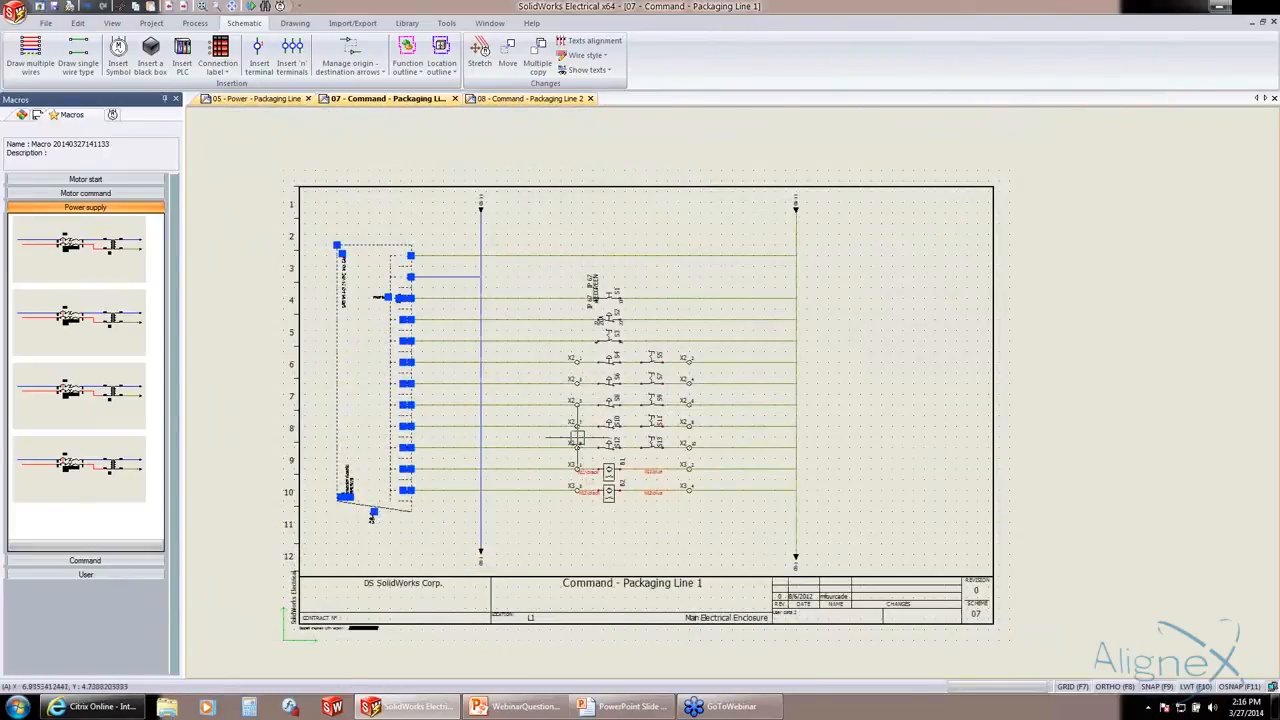
scroll(578, 450, "up", 1)
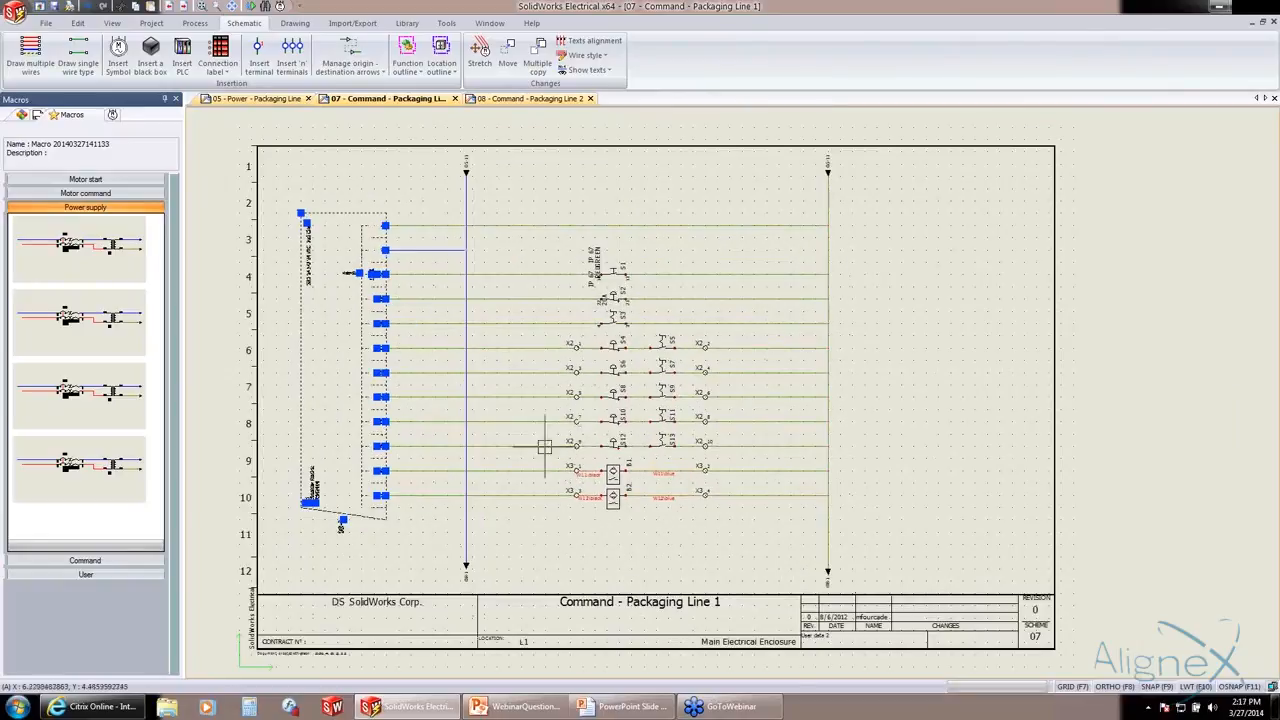
key("Escape")
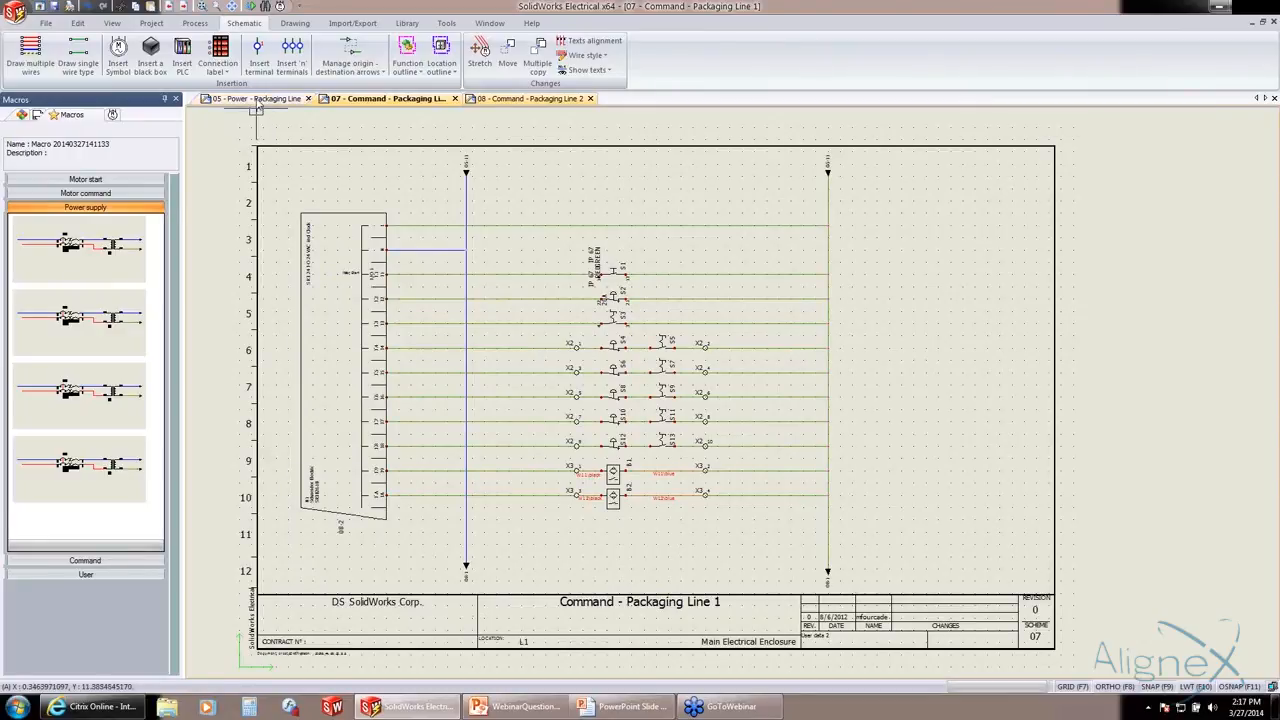
- Number the new wires from drawing 05 - Power - Packaging Line without modifying the existing numbers
left_click(258, 98)
scroll(479, 452, "down", 1)
scroll(479, 452, "down", 5)
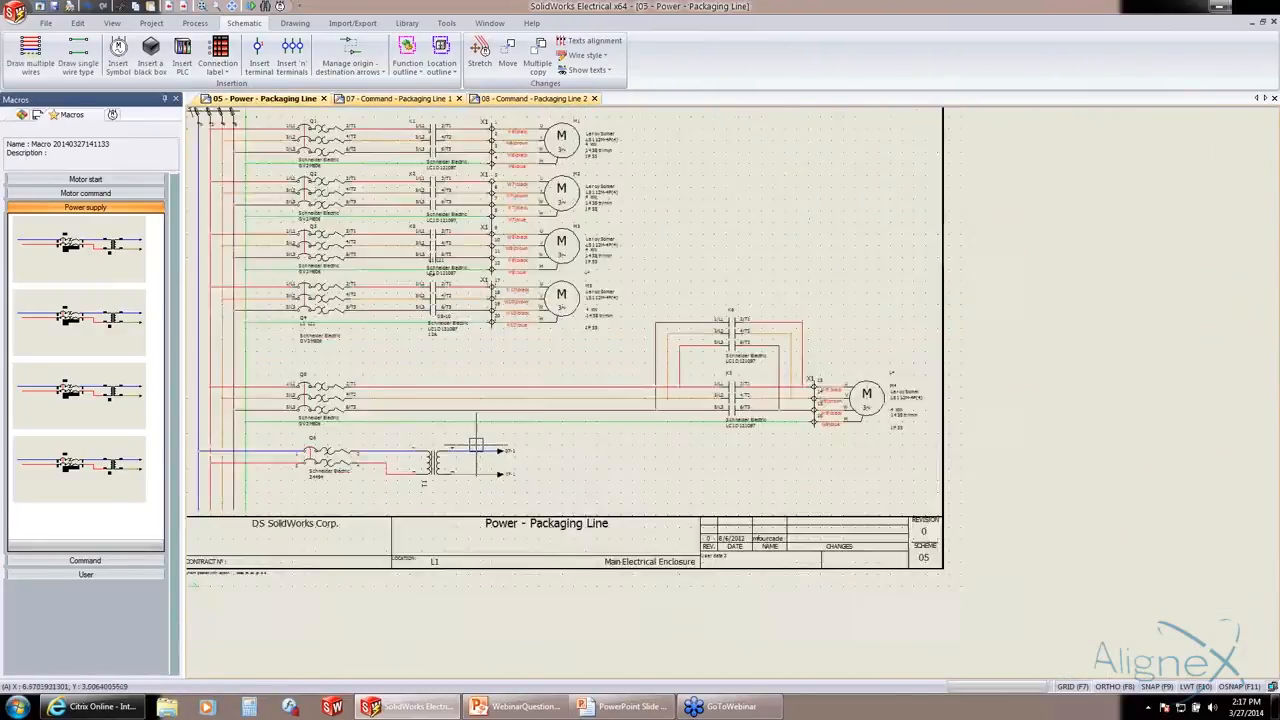
left_click(194, 22)
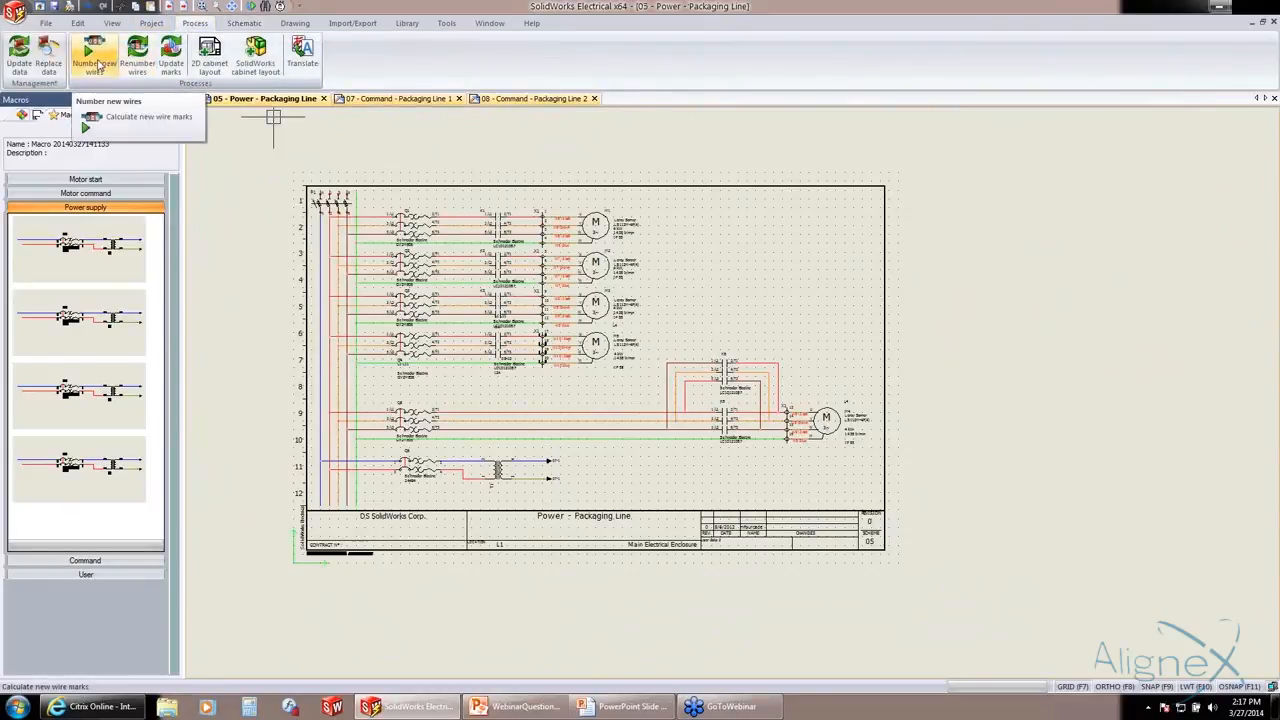
left_click(94, 56)
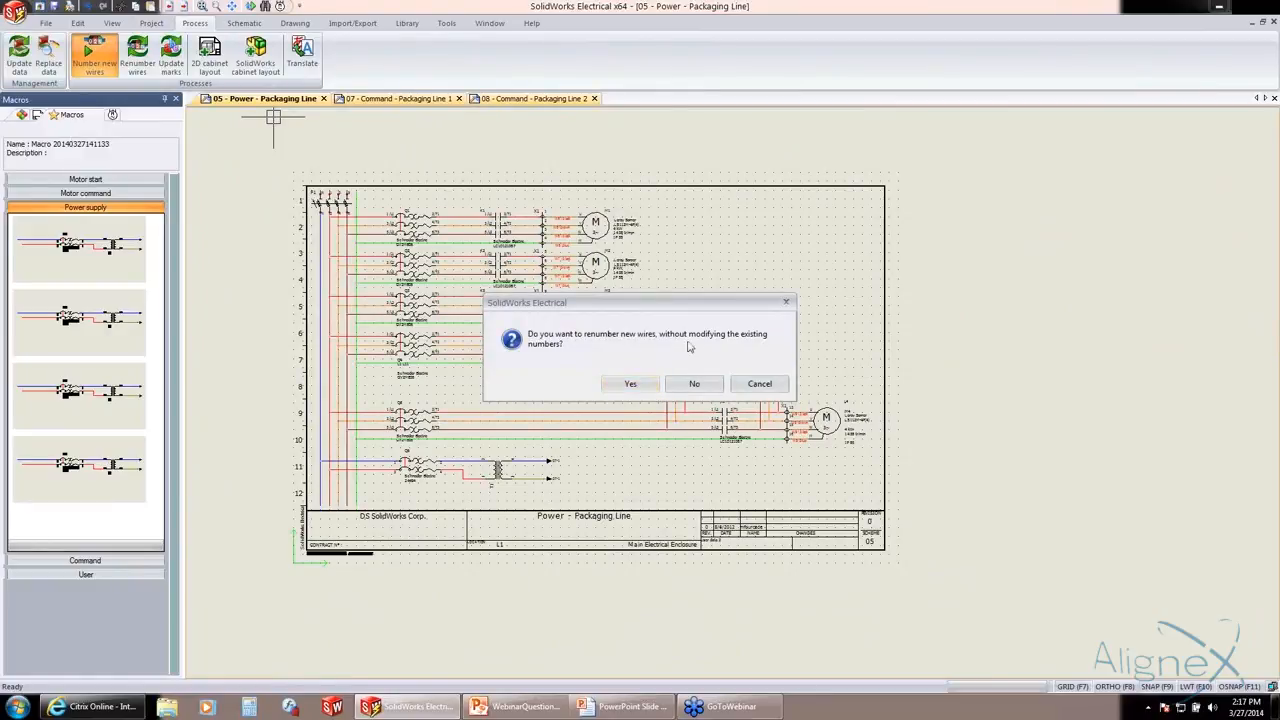
left_click(631, 386)
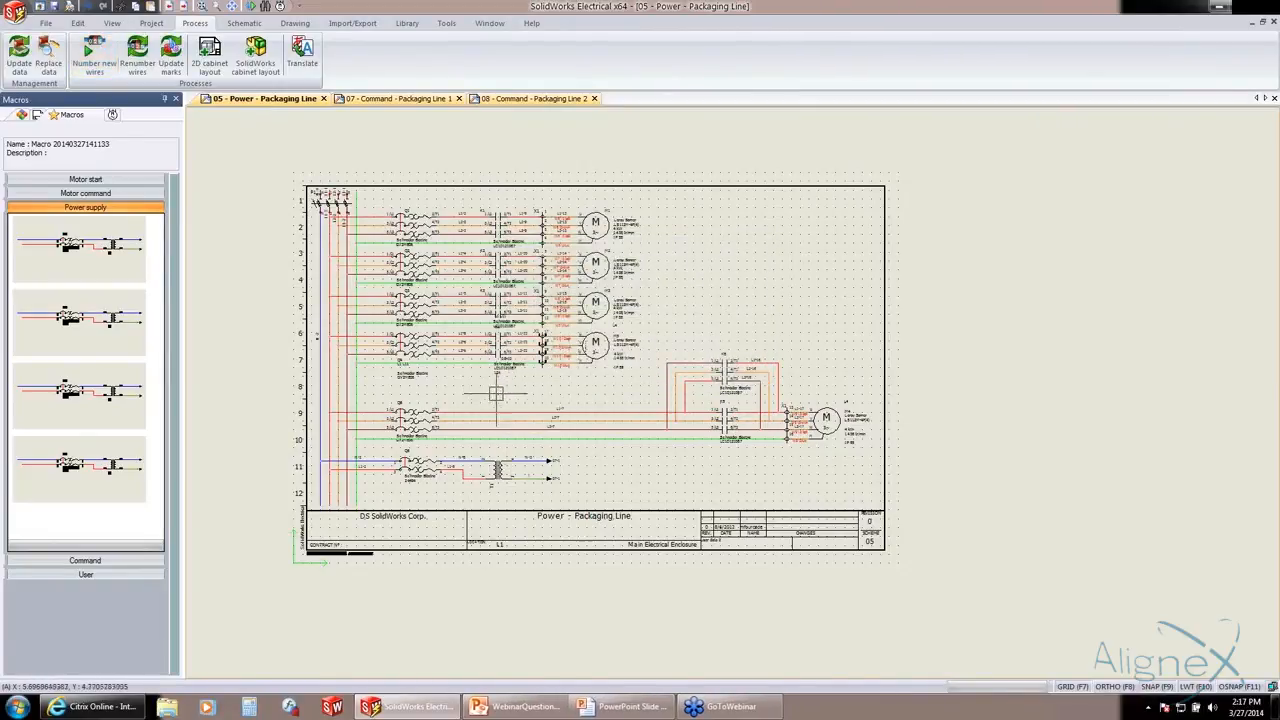
- Examine the wire numbers on drawing 05, from the motor feeder circuits down to the transformer T1 supply
scroll(507, 340, "up", 1)
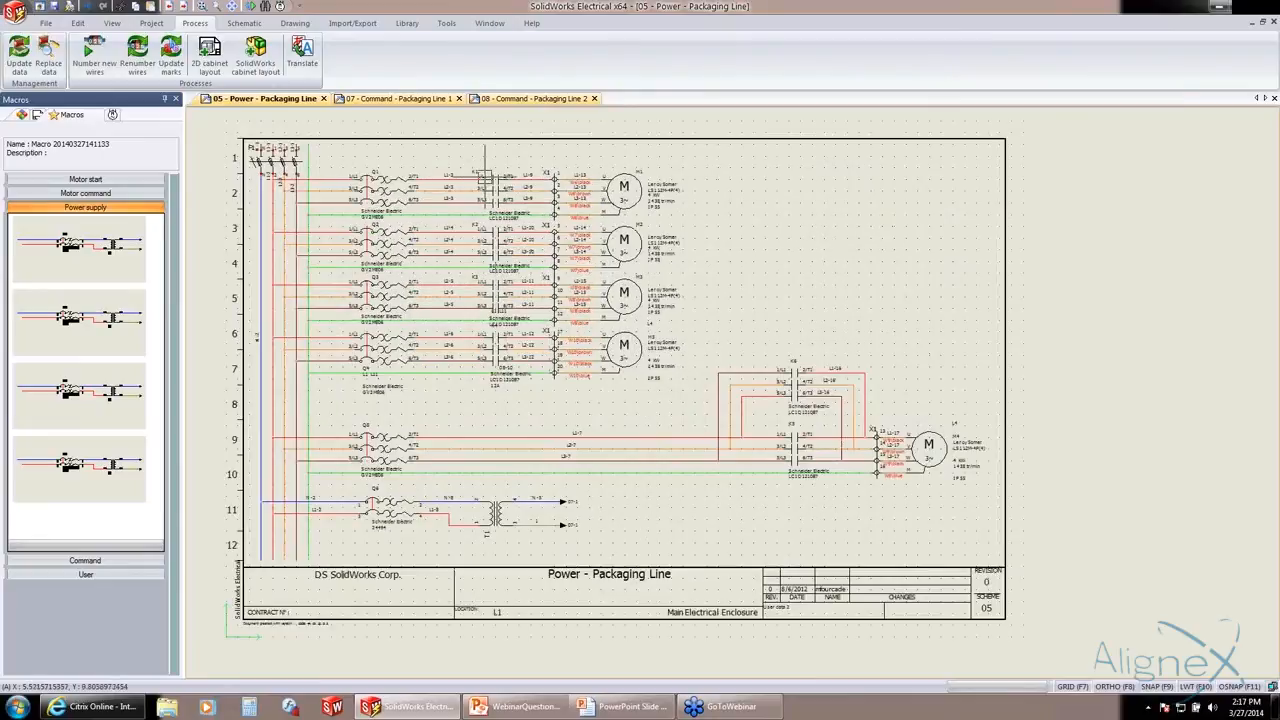
scroll(455, 195, "up", 7)
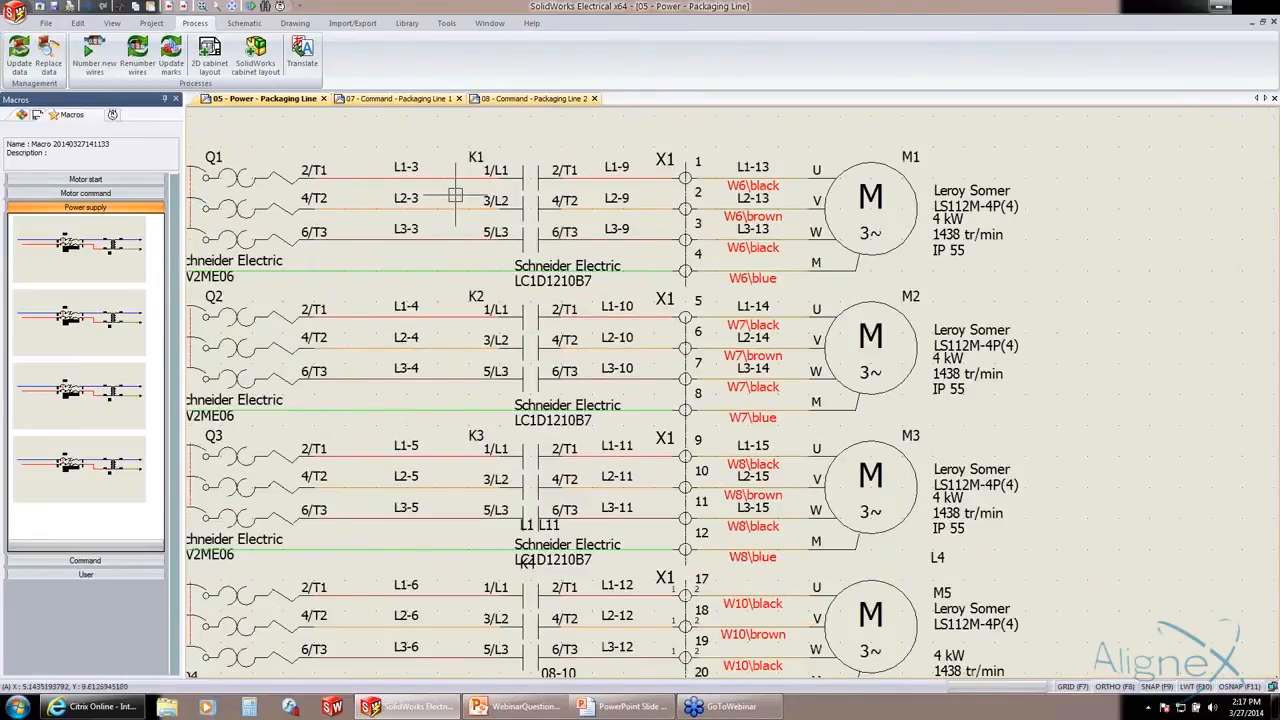
scroll(447, 273, "down", 3)
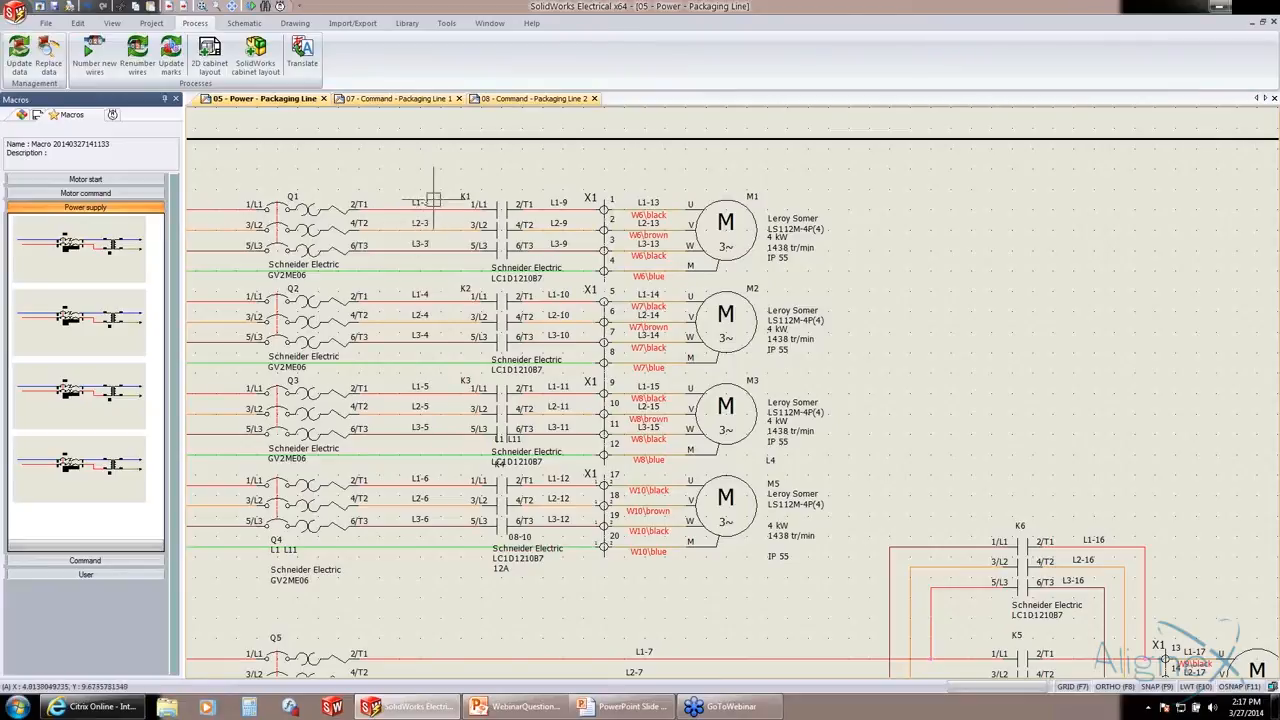
scroll(400, 260, "down", 2)
scroll(310, 228, "up", 1)
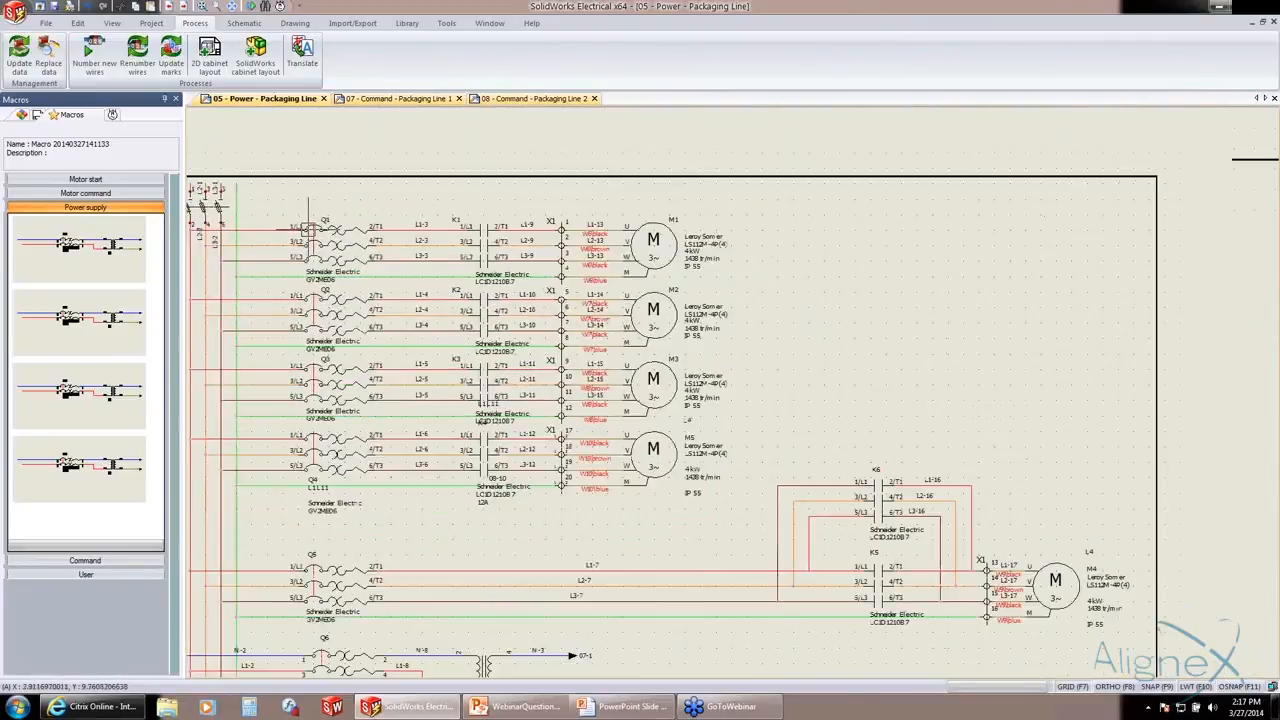
scroll(310, 228, "up", 3)
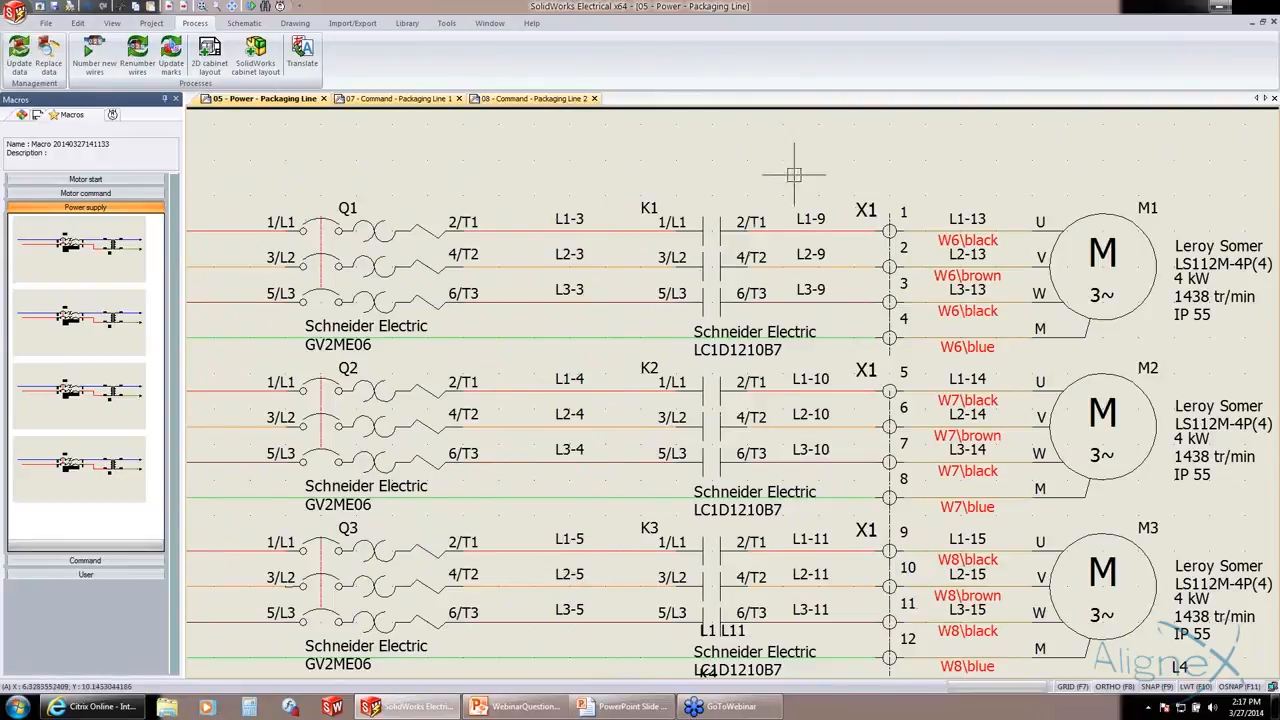
scroll(624, 540, "down", 1)
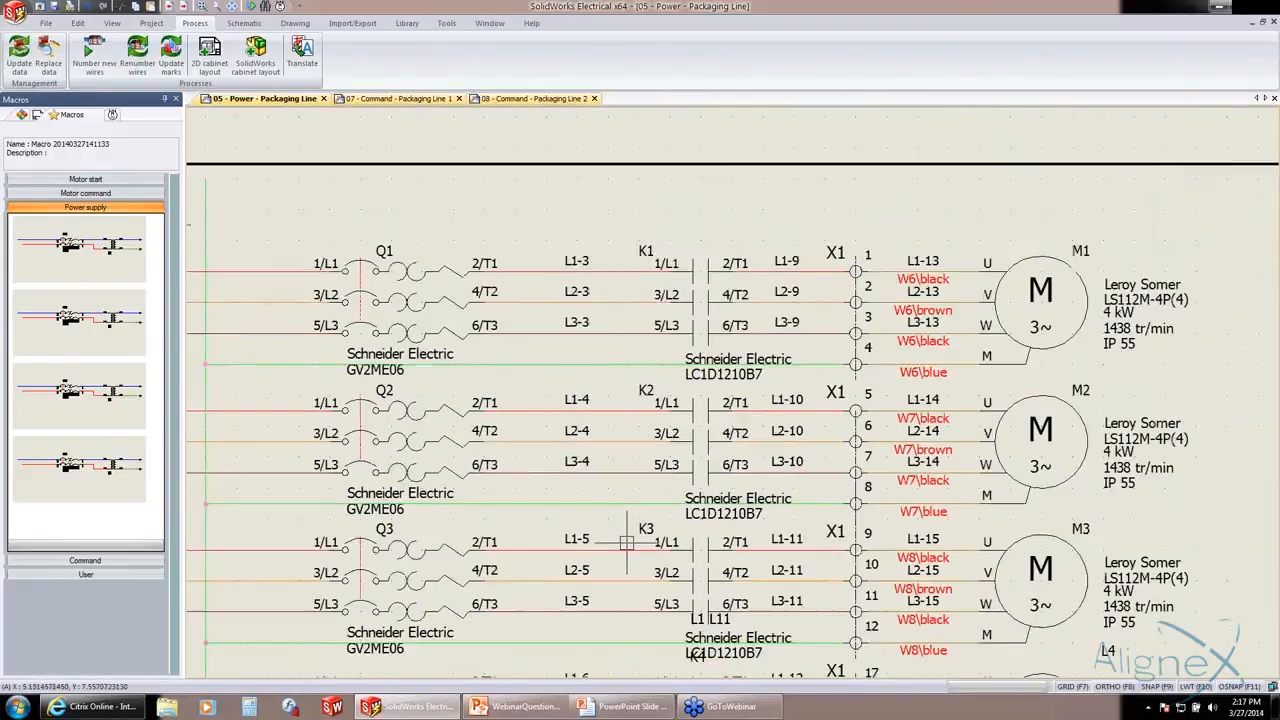
scroll(624, 540, "down", 5)
scroll(586, 493, "up", 6)
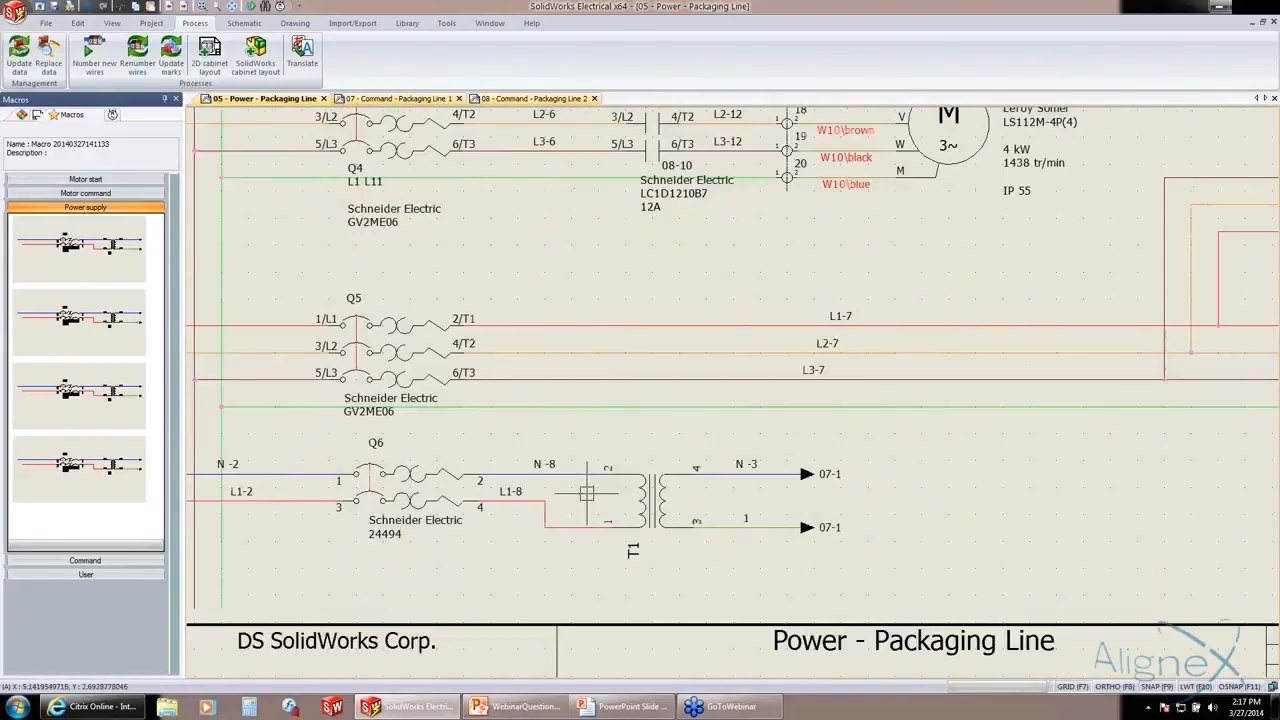
scroll(586, 493, "up", 1)
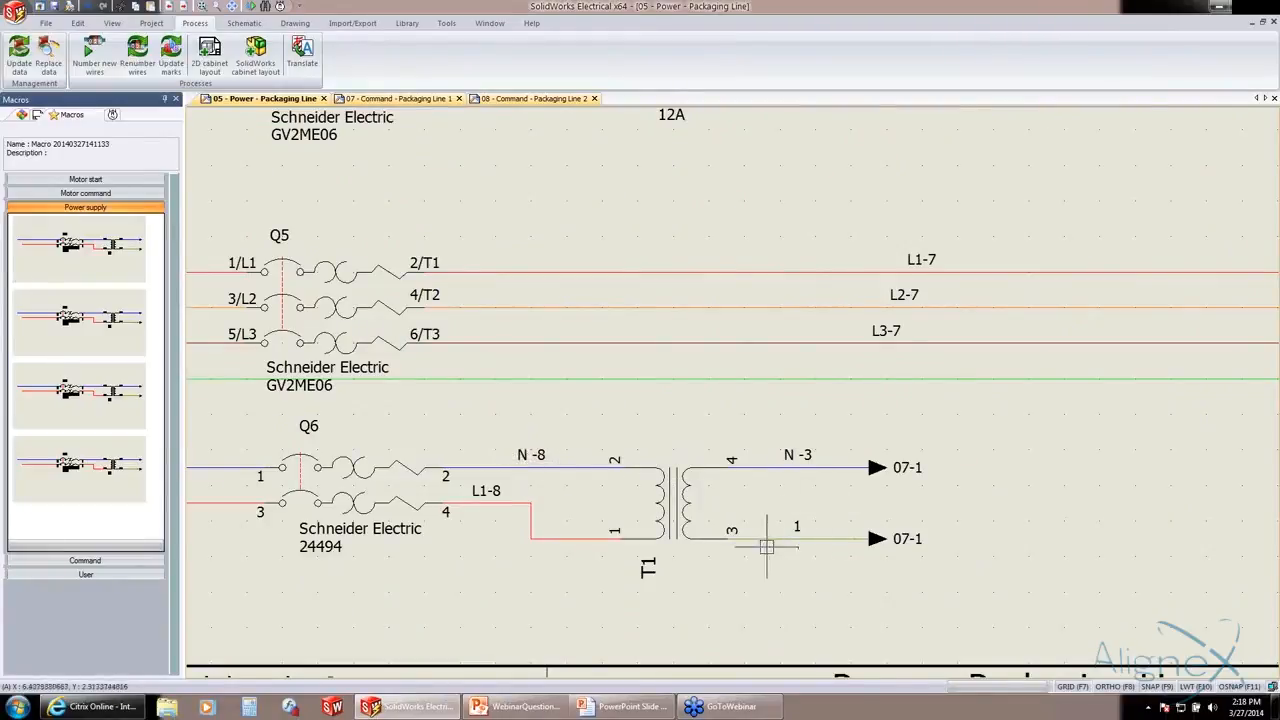
- Check the wire numbers on the PLC input lines of drawing 07 - Command - Packaging Line 1
left_click(397, 98)
scroll(800, 275, "up", 2)
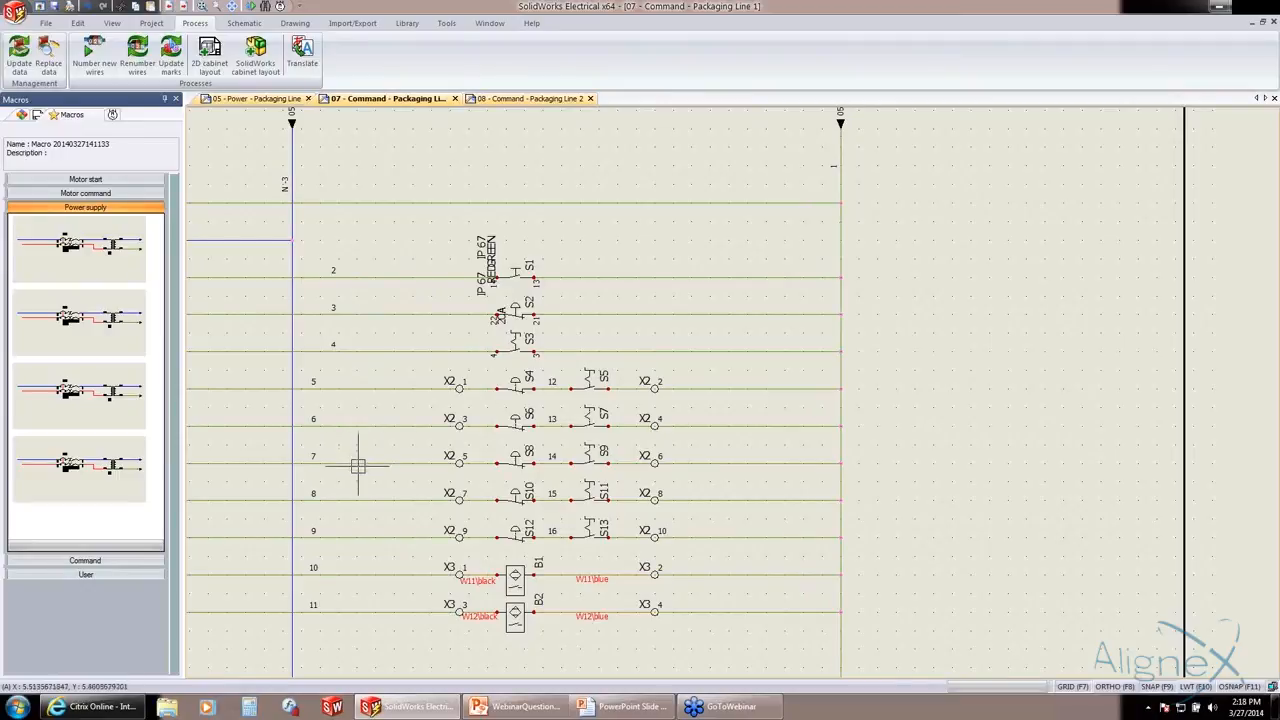
scroll(357, 463, "down", 2)
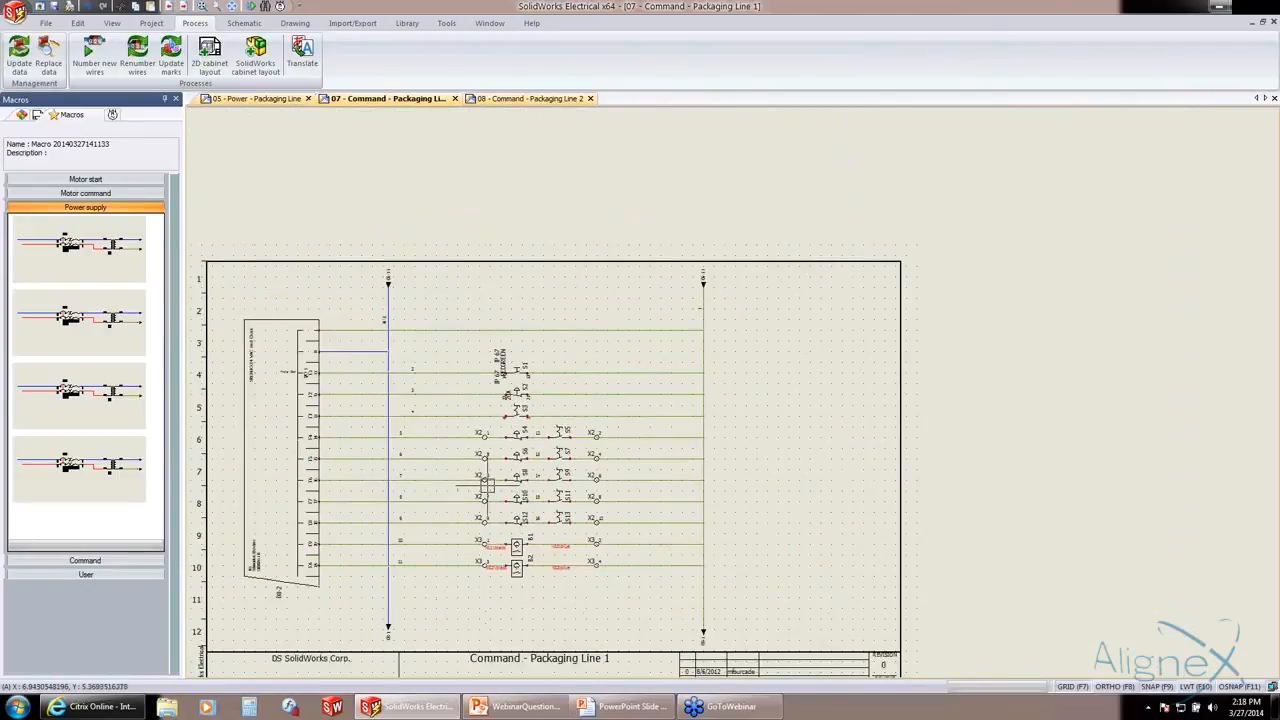
scroll(508, 480, "down", 4)
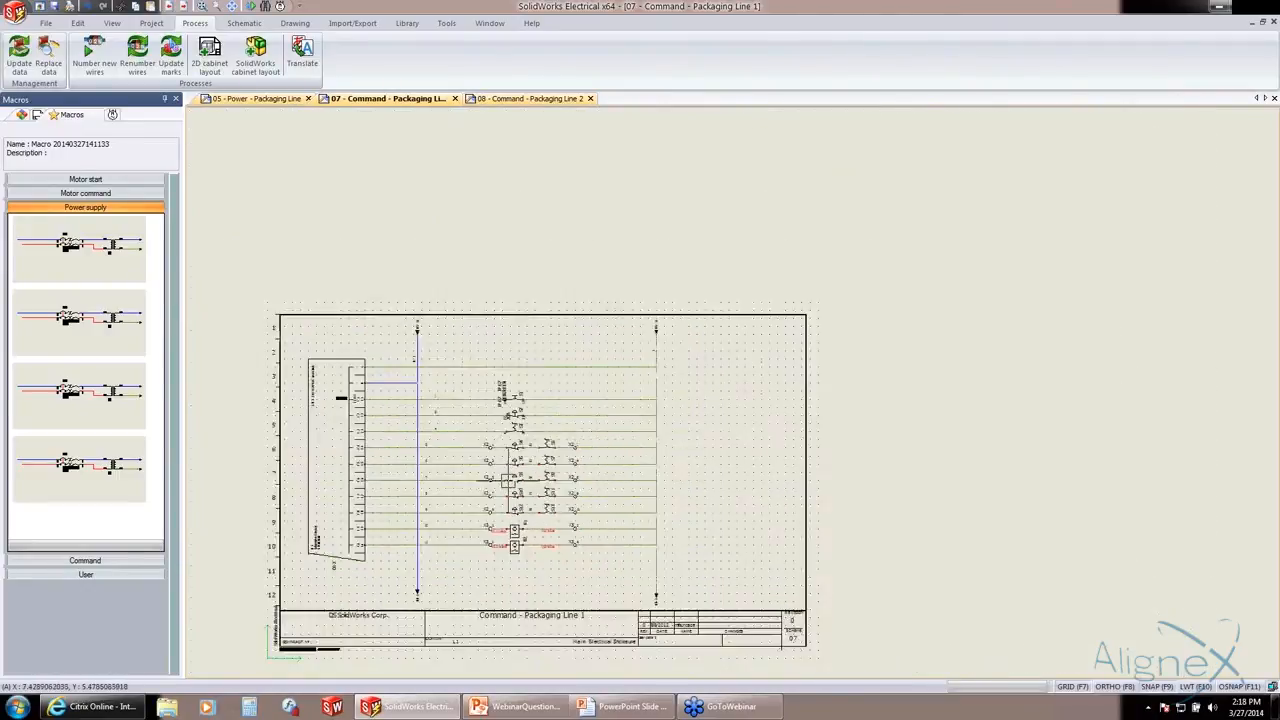
middle_click_drag(509, 479, 547, 393)
scroll(545, 351, "up", 3)
scroll(545, 350, "up", 2)
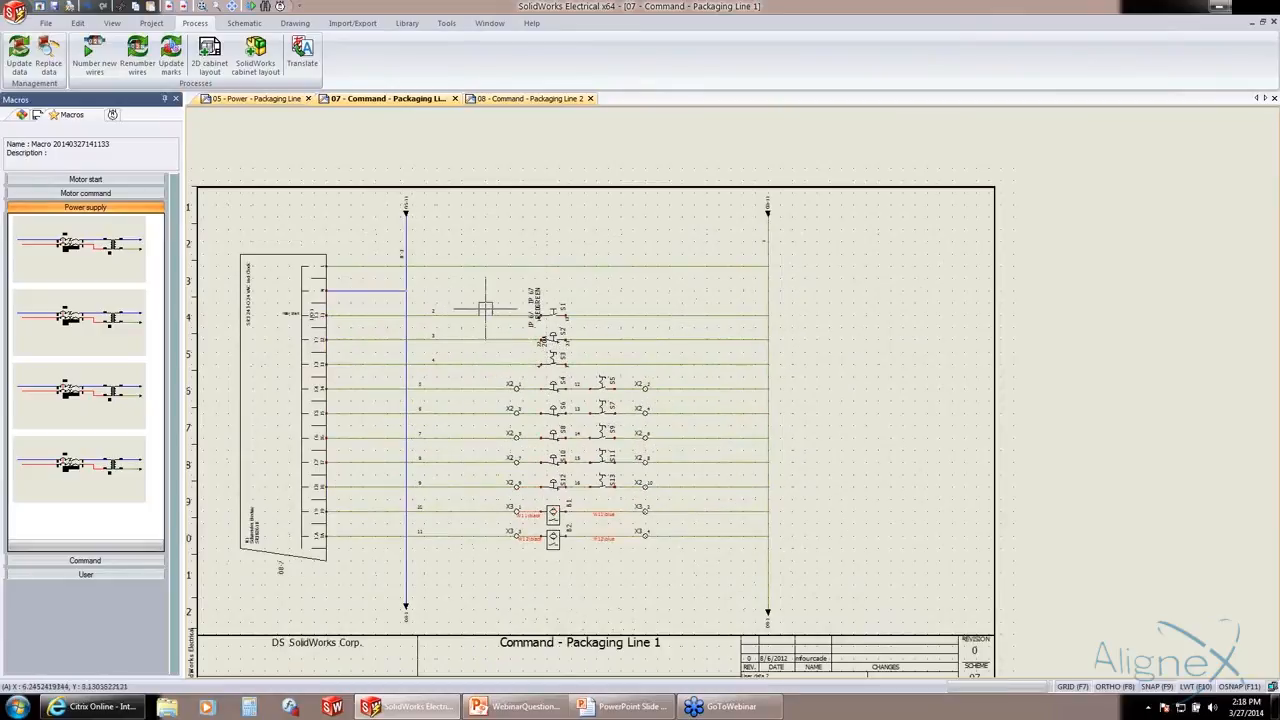
- Return to drawing 05 - Power - Packaging Line and try to draw terminal strip X1 from terminal 20 beside motor M5
left_click(265, 99)
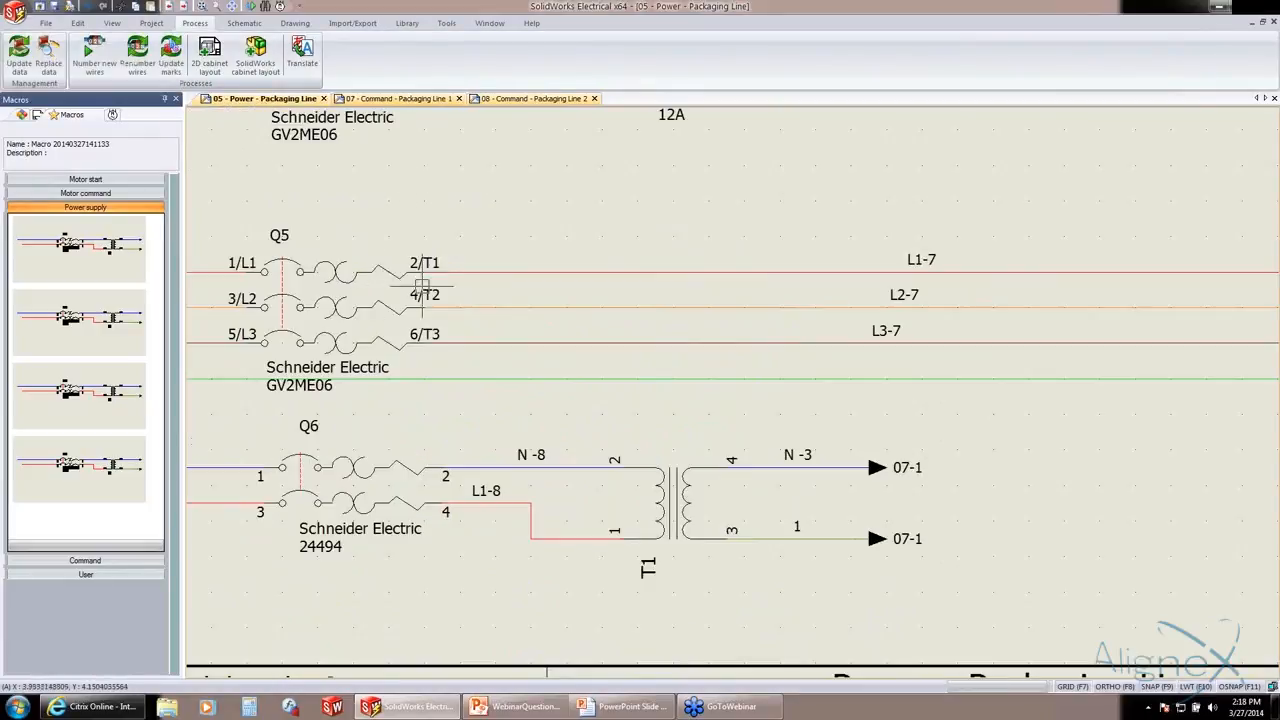
scroll(620, 297, "down", 5)
scroll(673, 234, "up", 3)
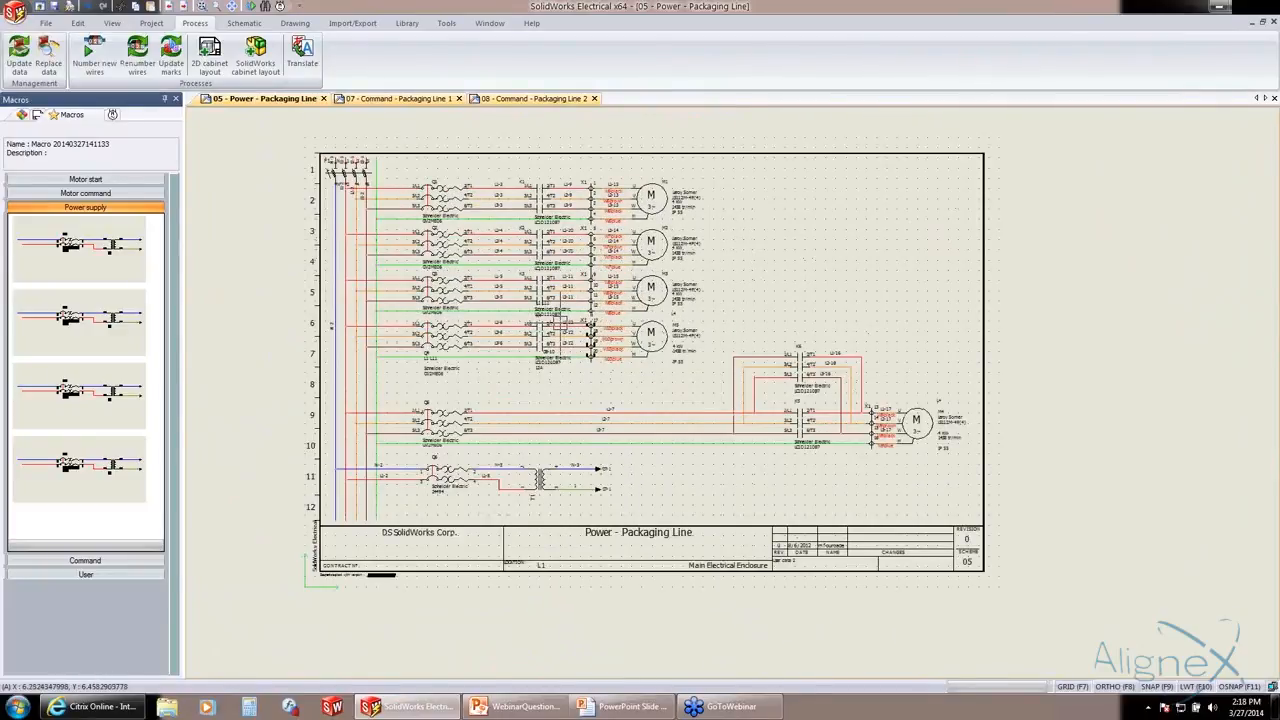
scroll(595, 328, "up", 2)
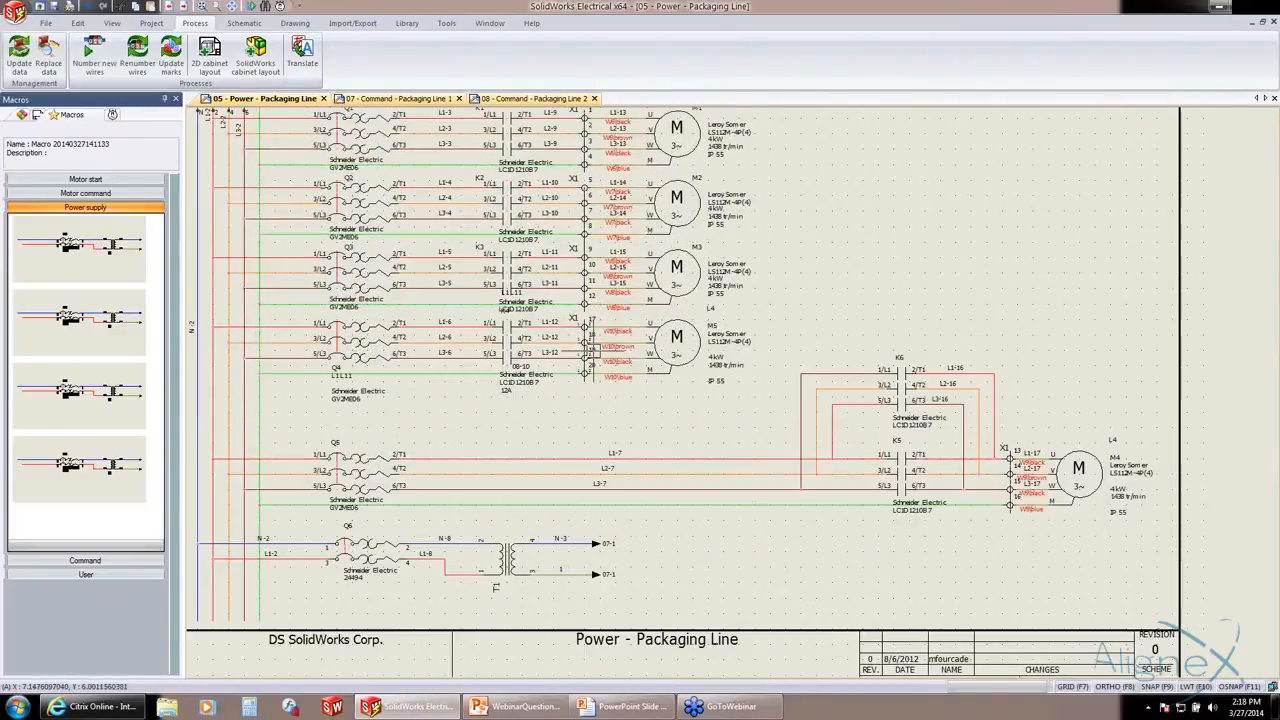
scroll(588, 366, "up", 4)
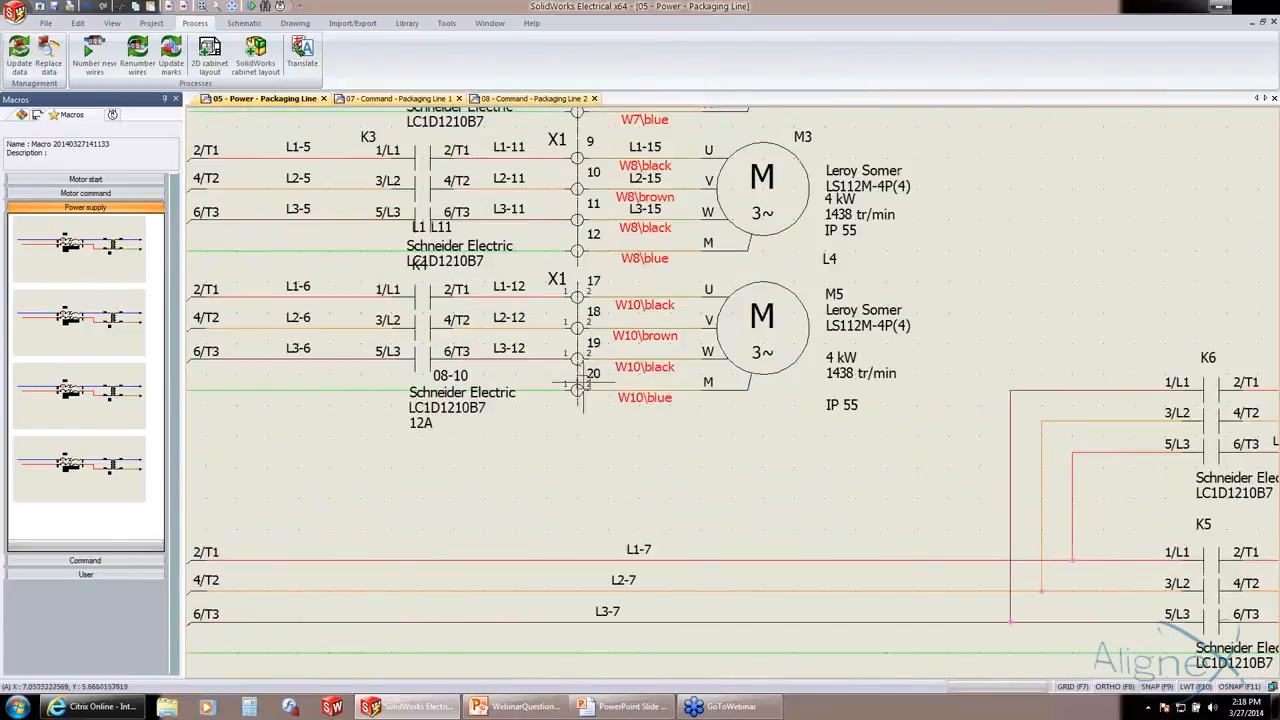
scroll(575, 392, "up", 2)
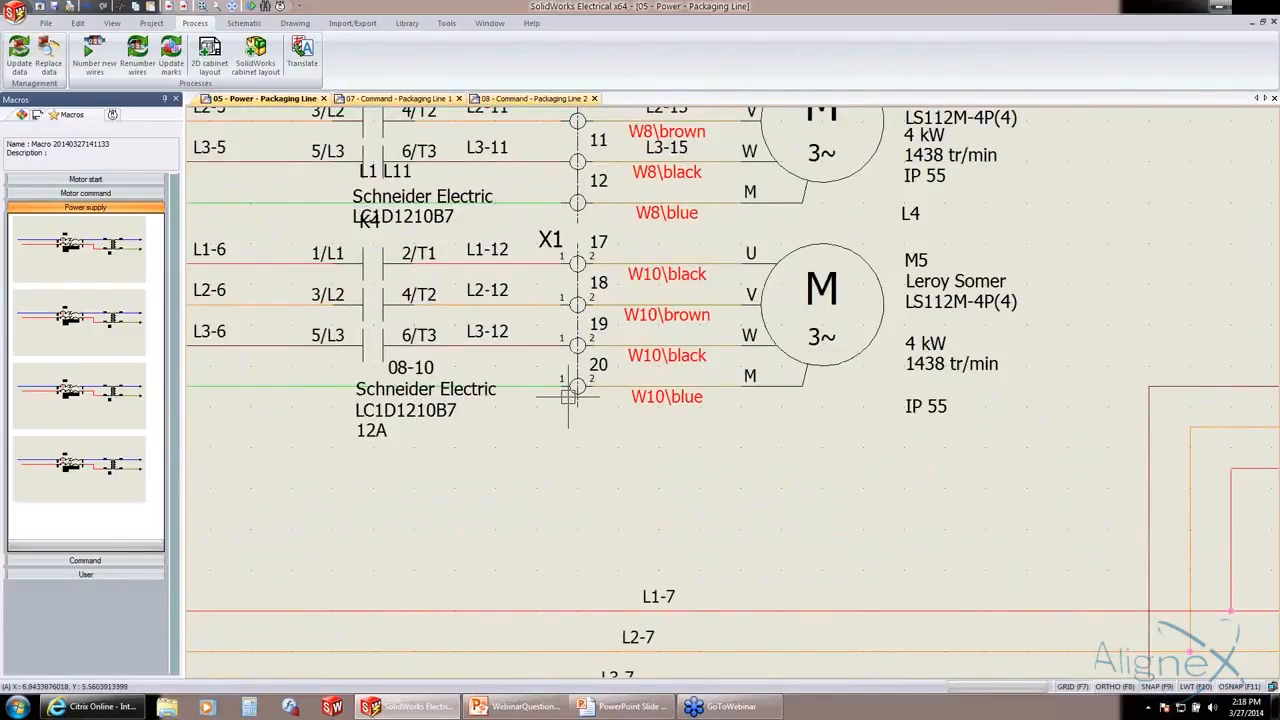
right_click(569, 398)
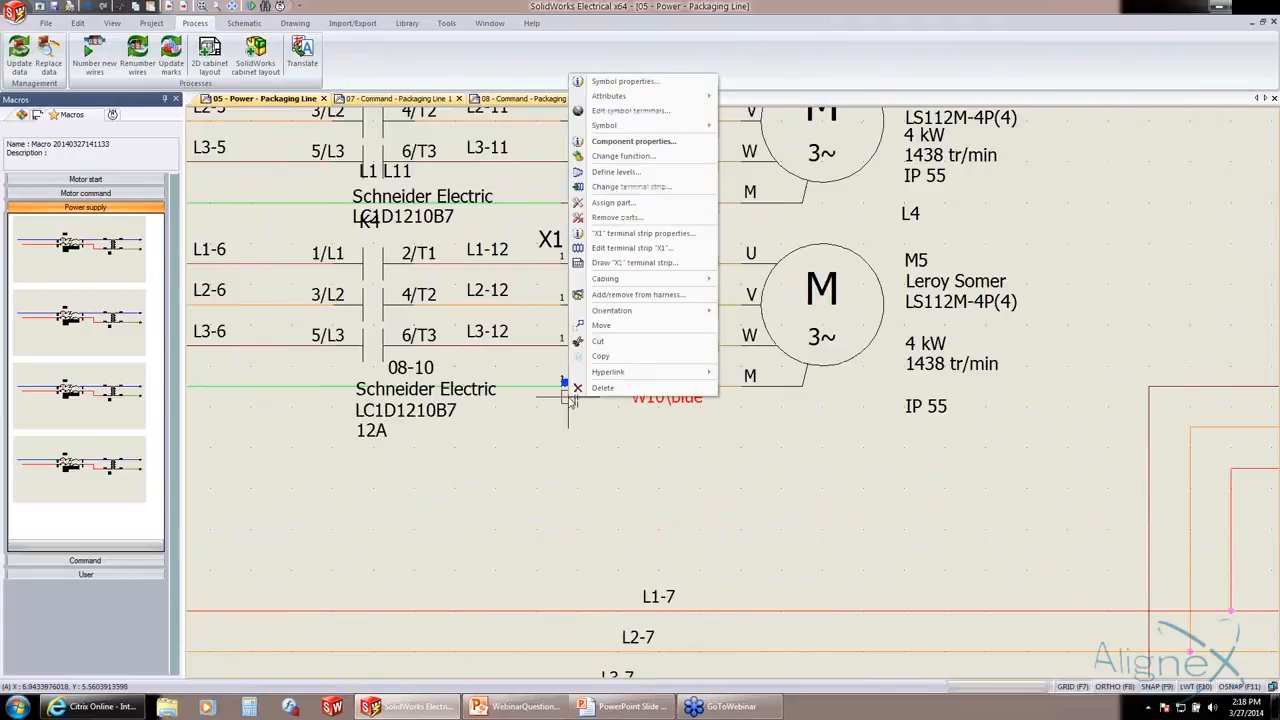
left_click(620, 263)
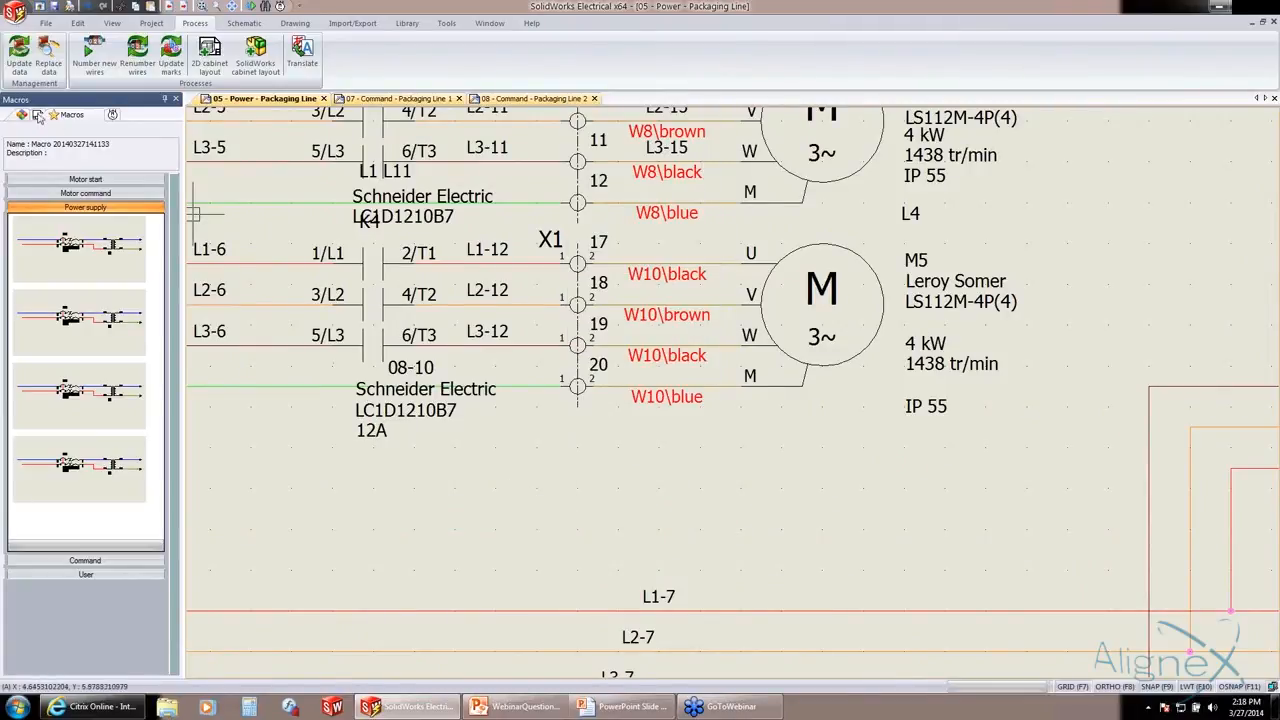
- Show the project's documents with 2 - Pallet Dispenser collapsed, and generate the X1 terminal strip drawings from terminal 20
left_click(38, 116)
left_click(36, 325)
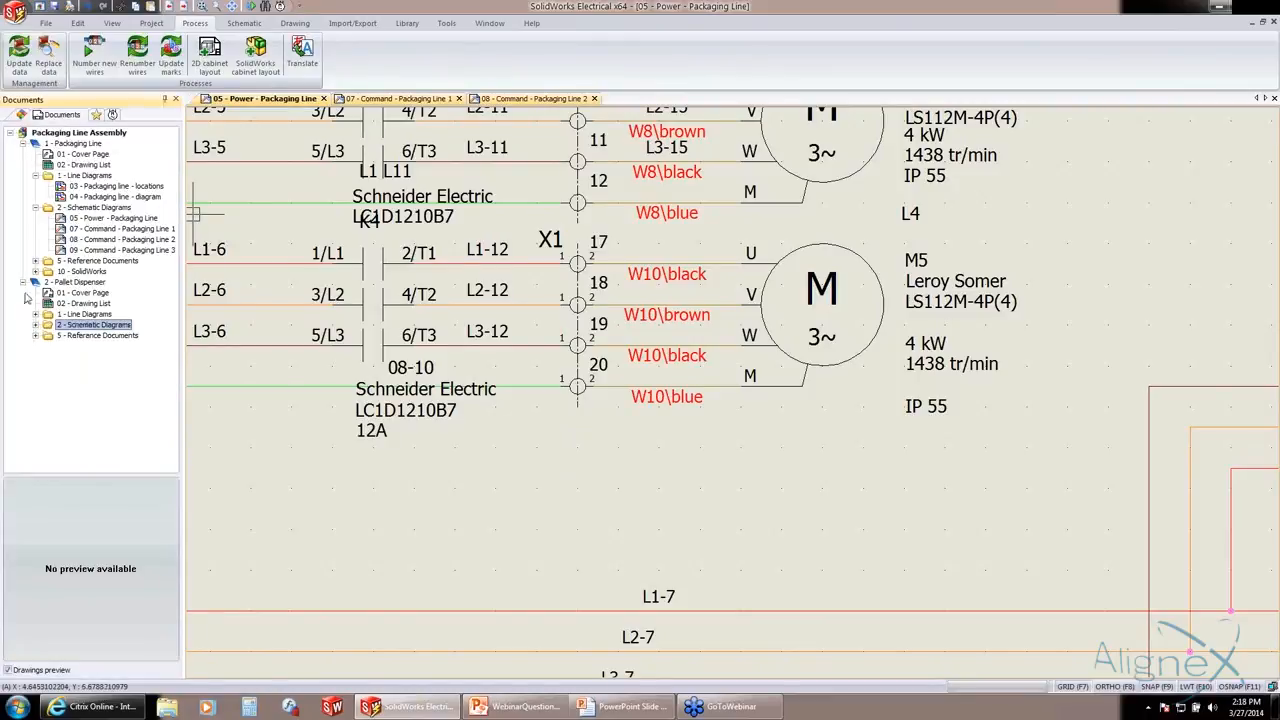
left_click(23, 283)
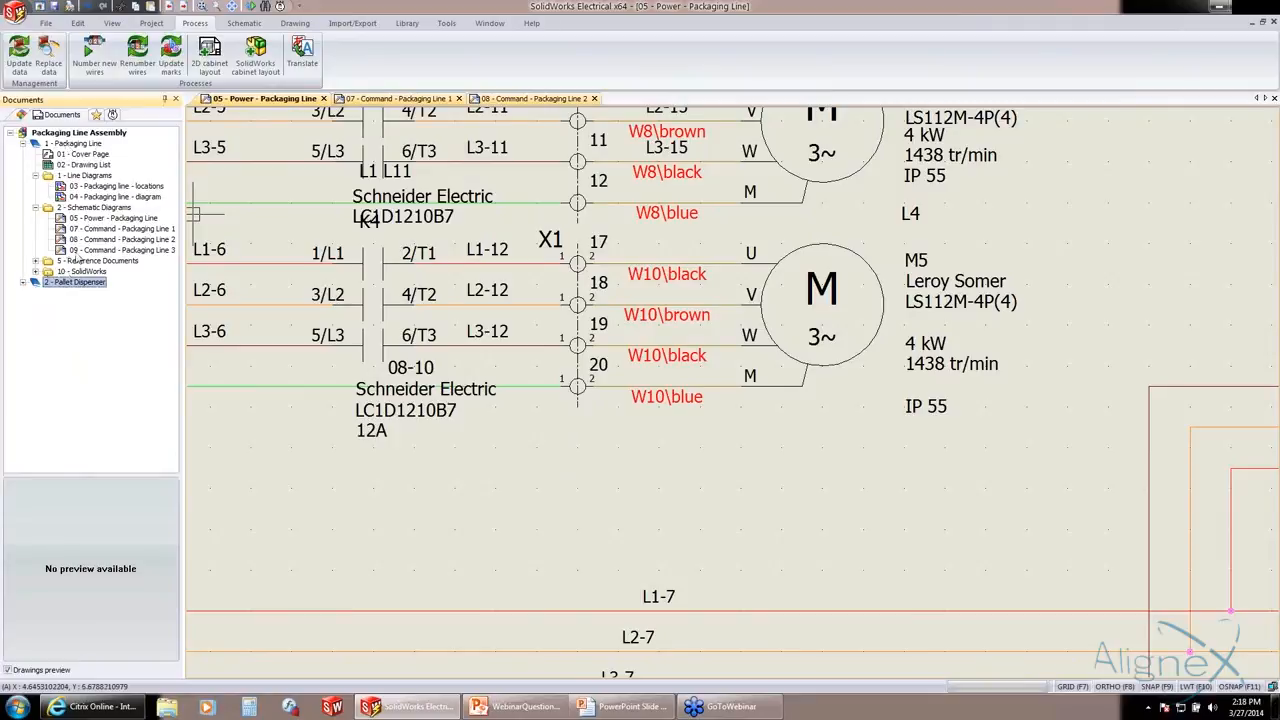
right_click(572, 397)
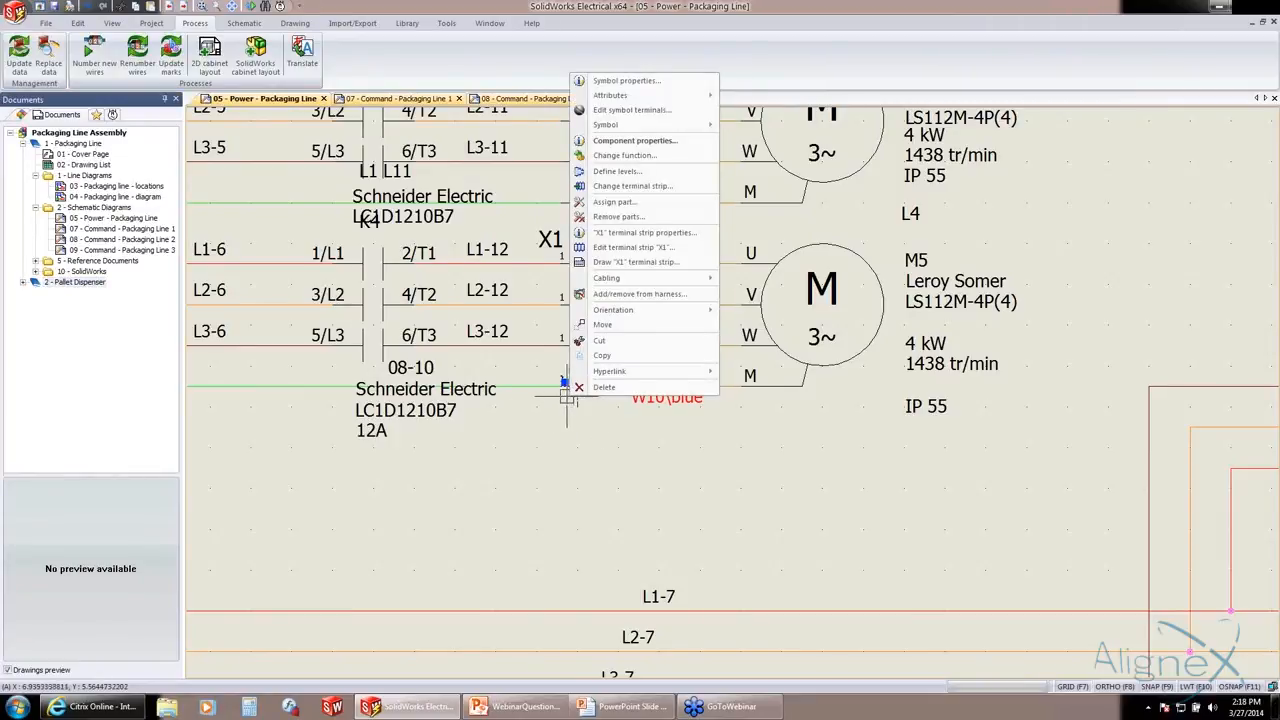
left_click(630, 262)
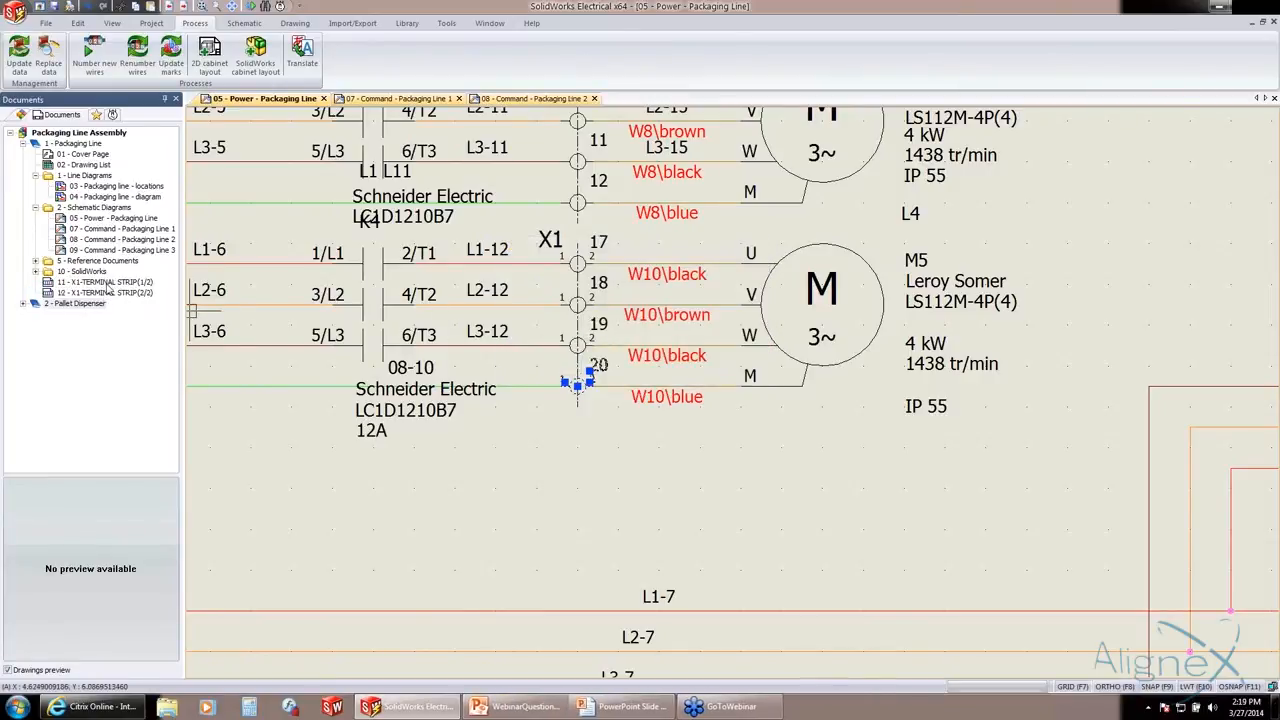
- Open drawing 11 - X1-TERMINAL STRIP(1/2), examine its terminals, cables and motor connections, and close it
double_click(110, 283)
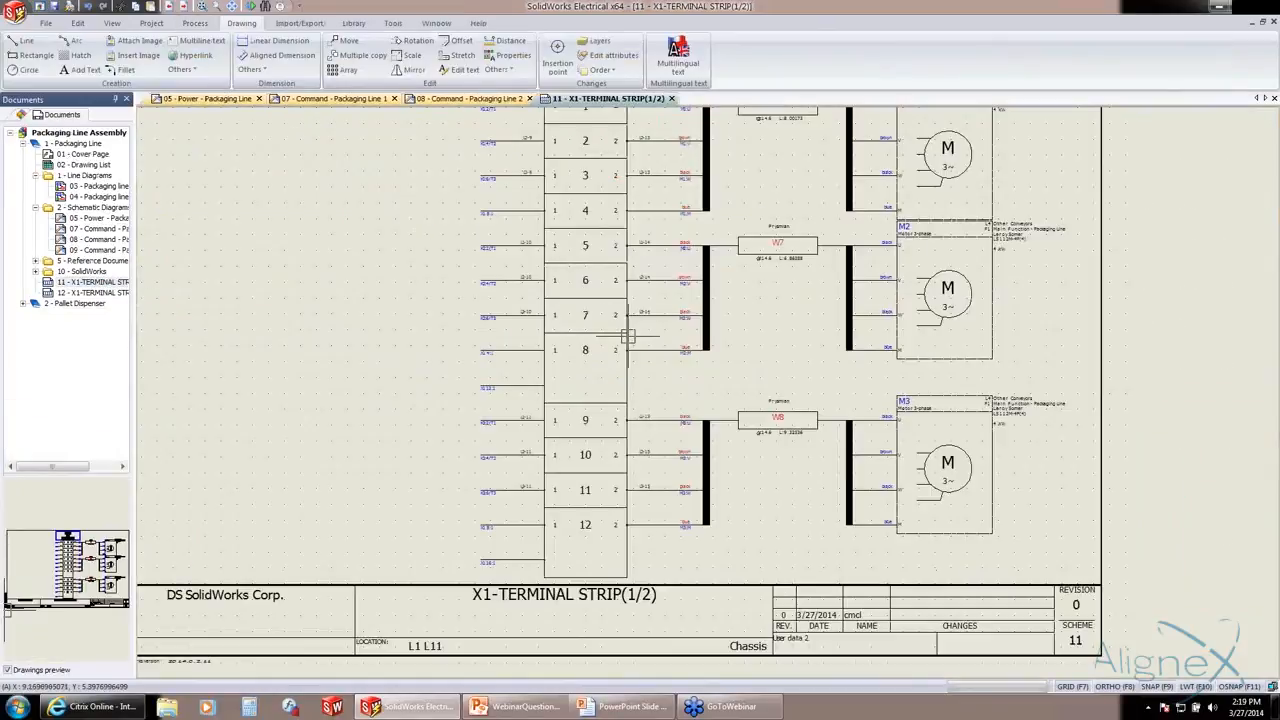
scroll(708, 256, "up", 5)
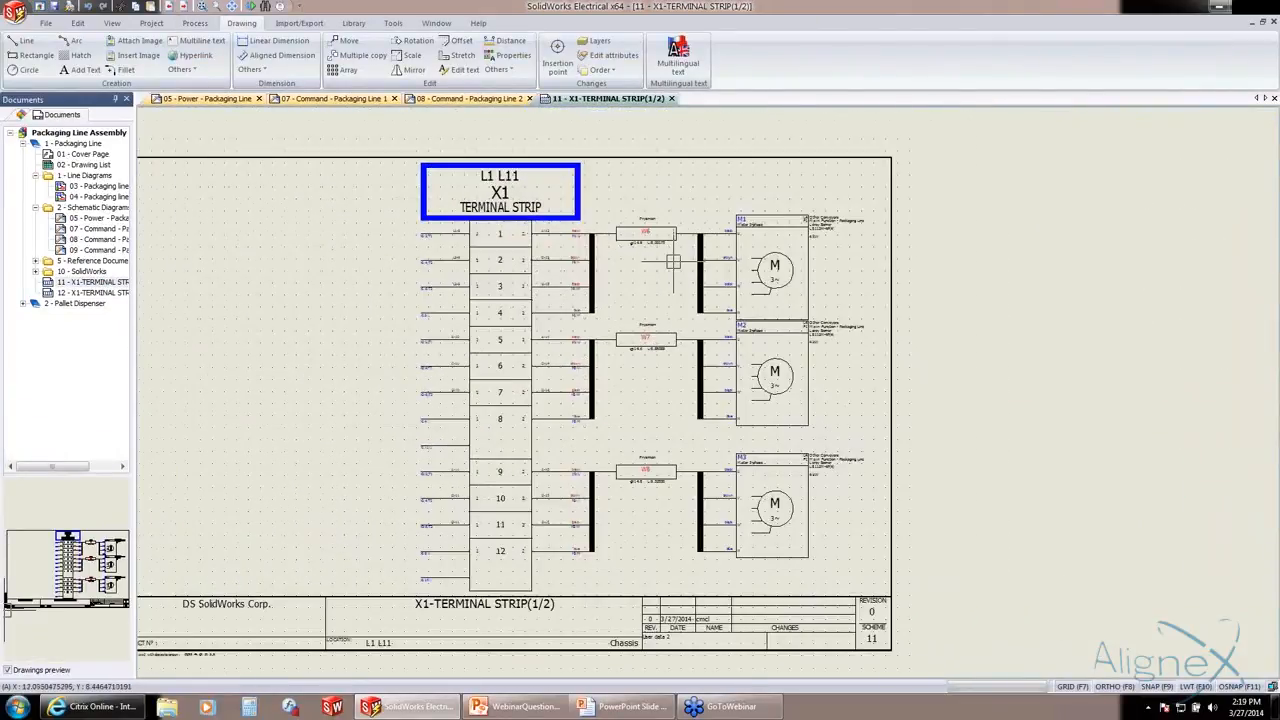
scroll(672, 262, "up", 1)
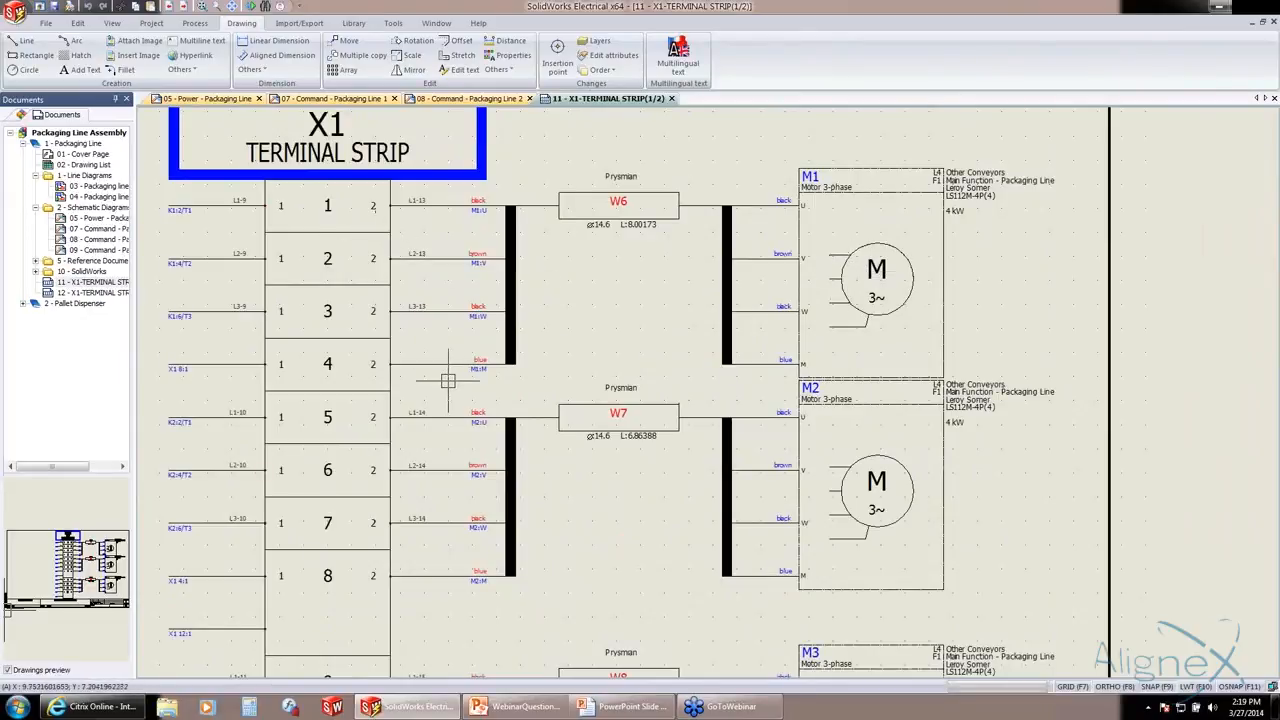
scroll(447, 381, "down", 1)
scroll(447, 381, "down", 4)
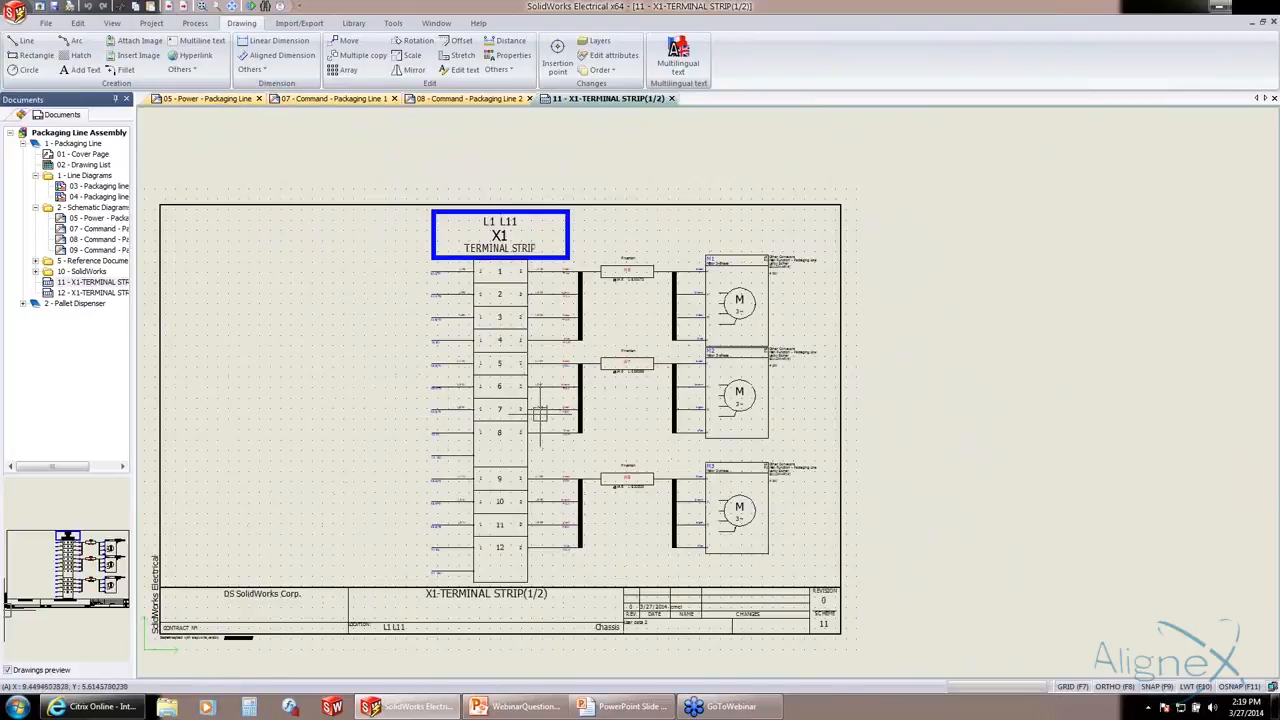
scroll(540, 413, "up", 1)
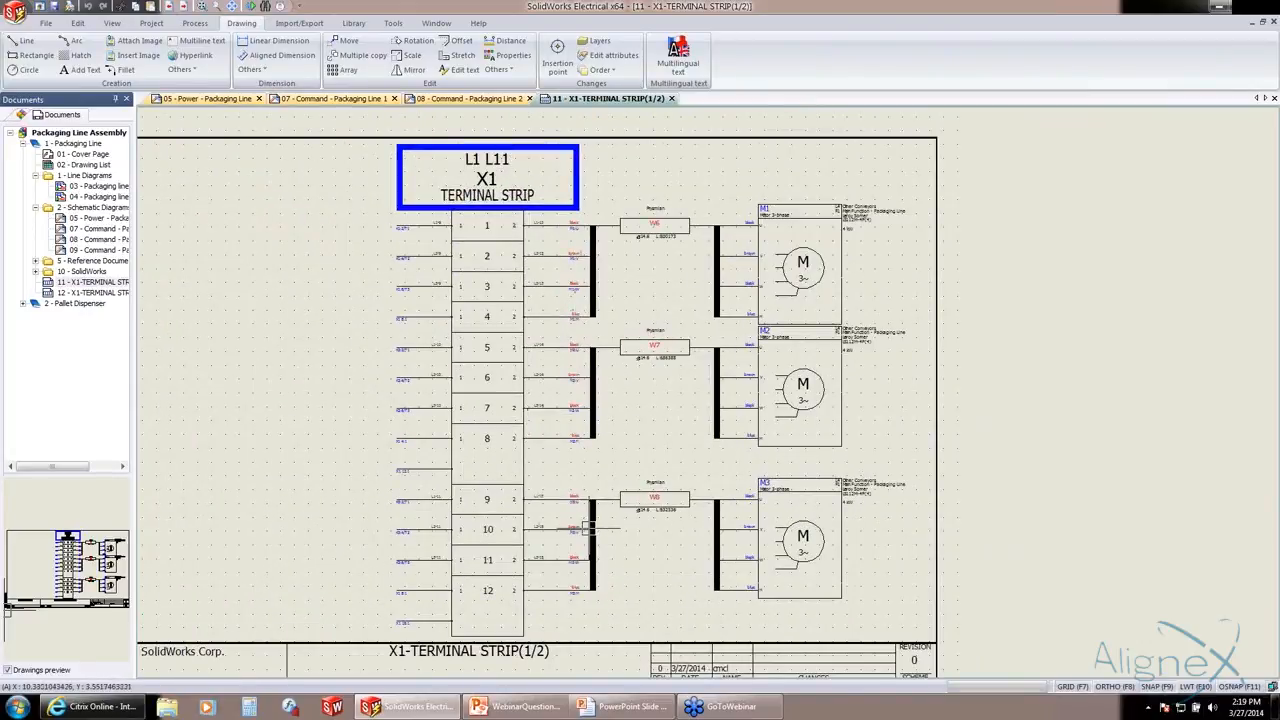
left_click(672, 98)
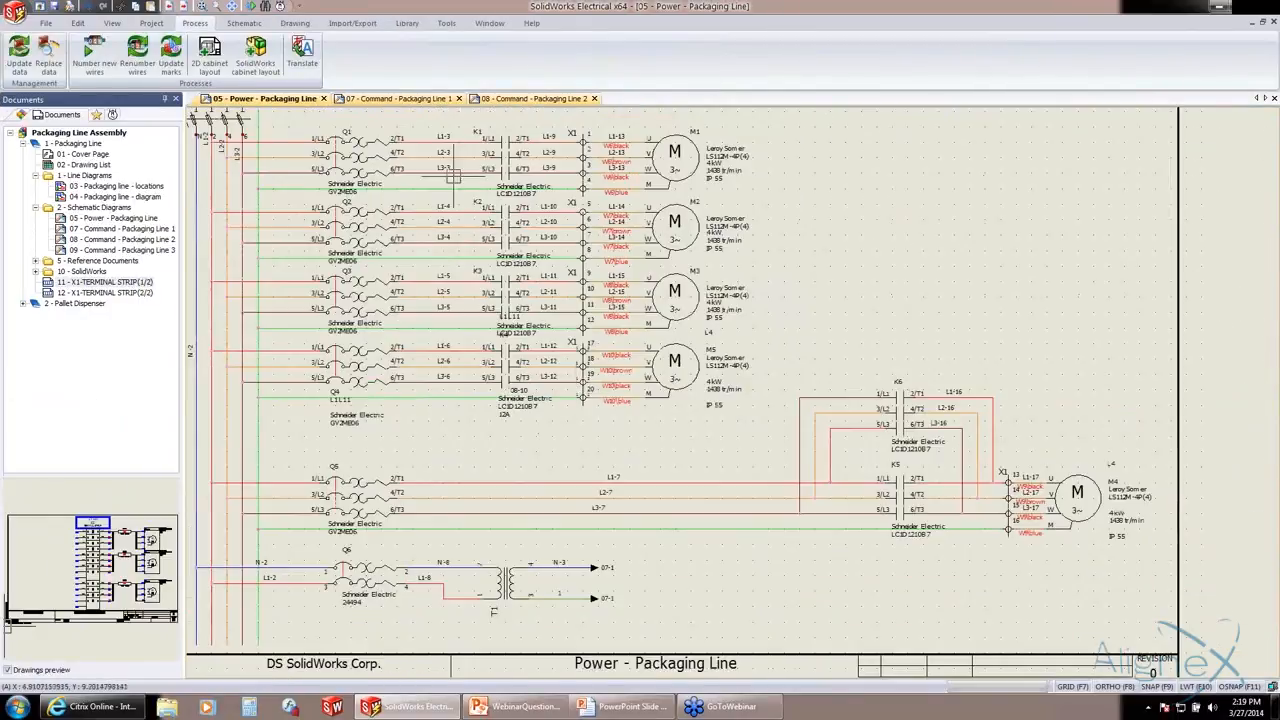
- Open the report manager for the Packaging Line book and enlarge it to show all columns of the drawings list
scroll(460, 185, "down", 2)
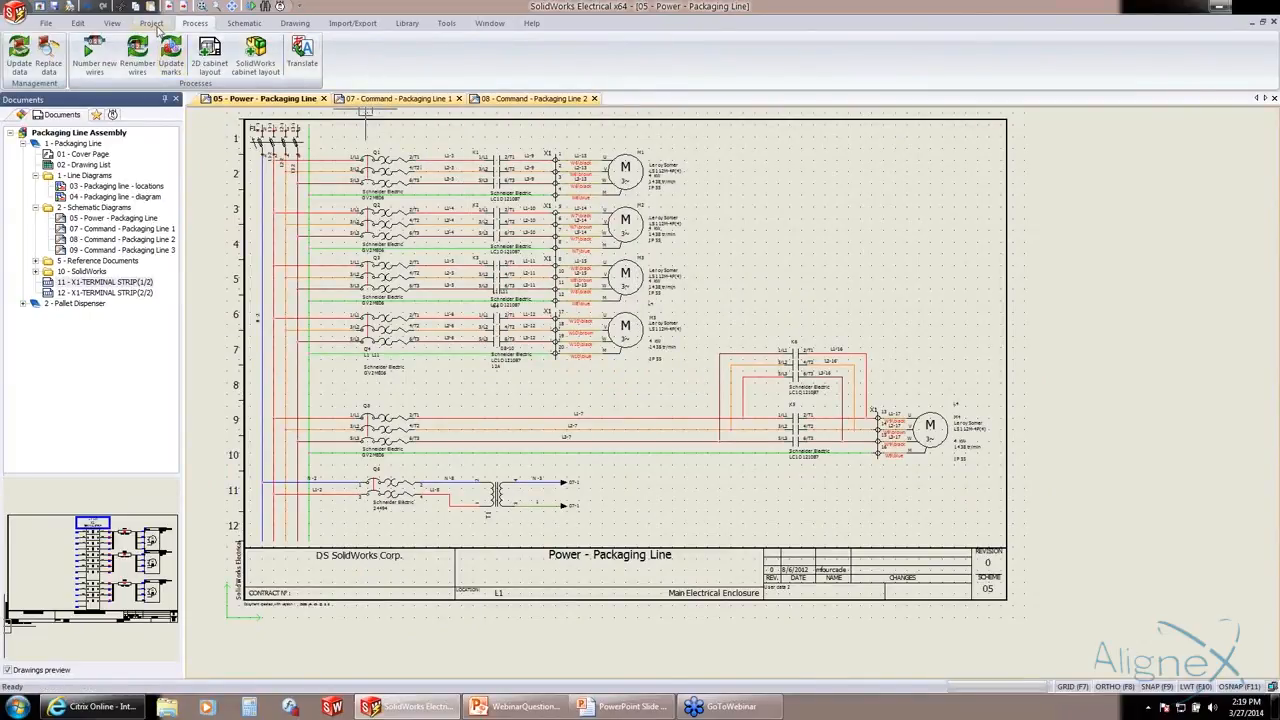
left_click(152, 24)
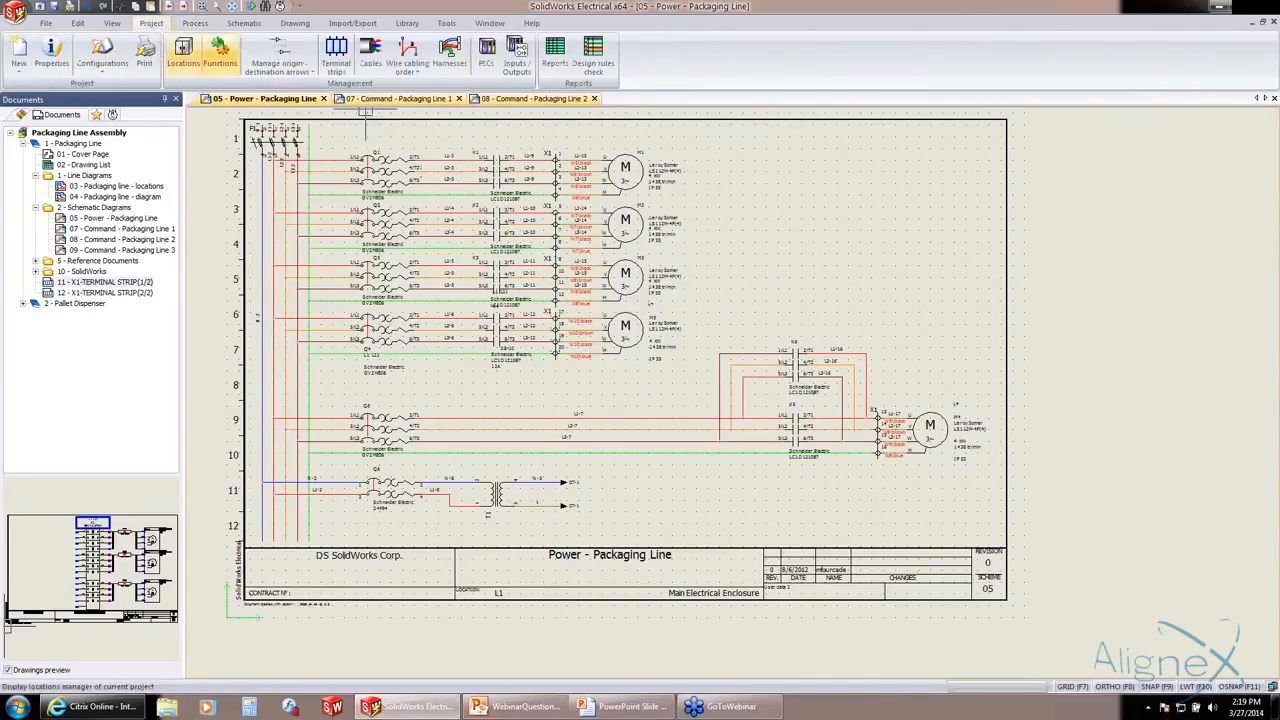
left_click(557, 62)
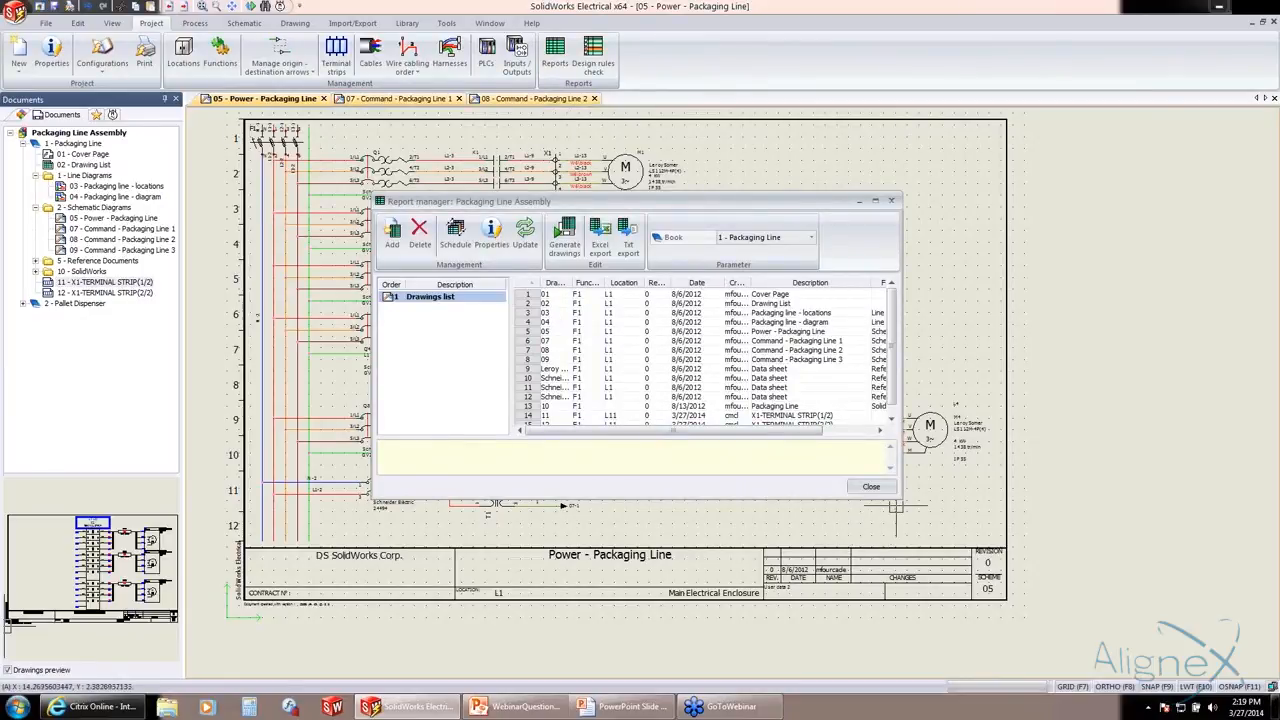
left_click_drag(897, 501, 1010, 577)
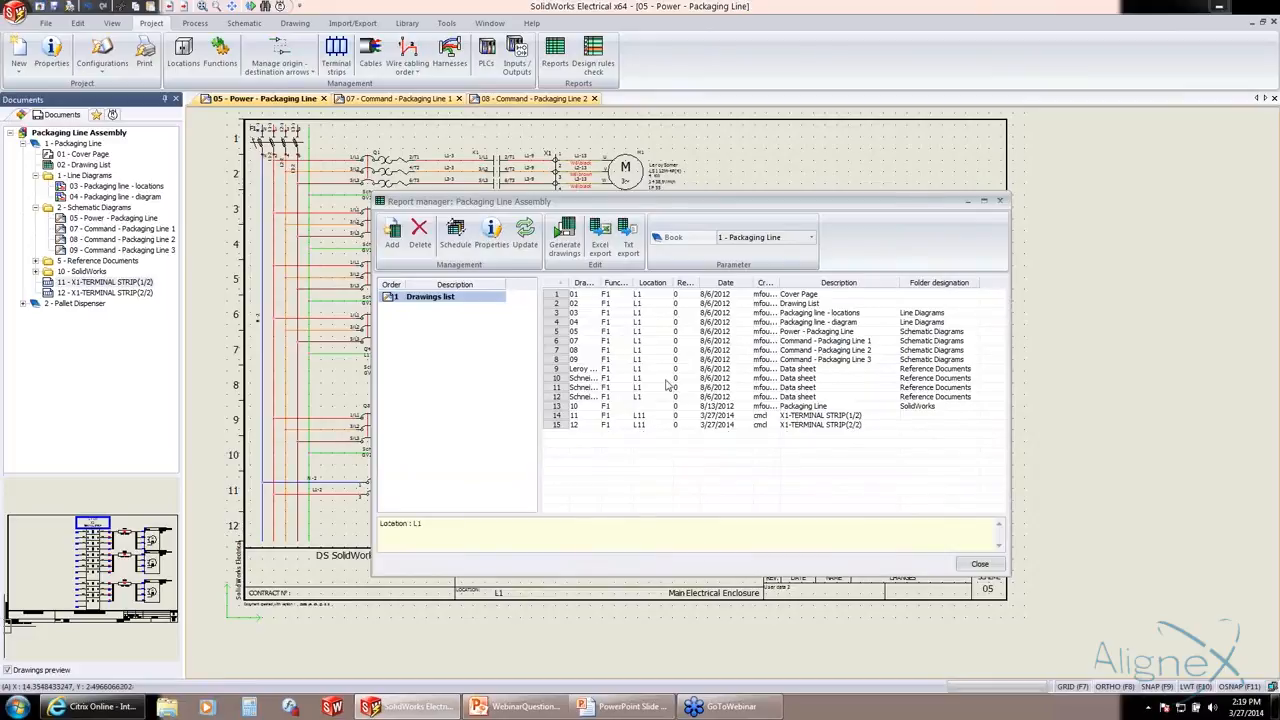
- In an enlarged report templates selector, mark wires by line style, cable cores, and the bills of materials sorted by Mark and by reference per book
left_click(396, 235)
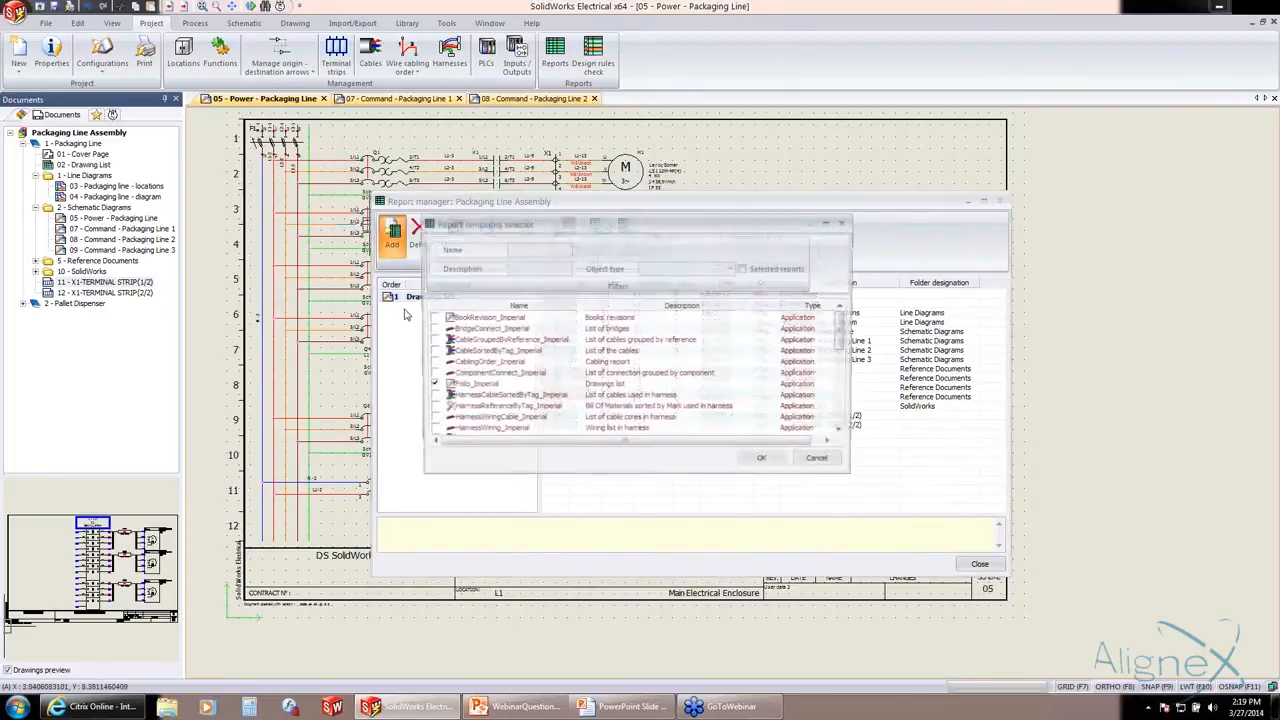
left_click_drag(556, 224, 482, 109)
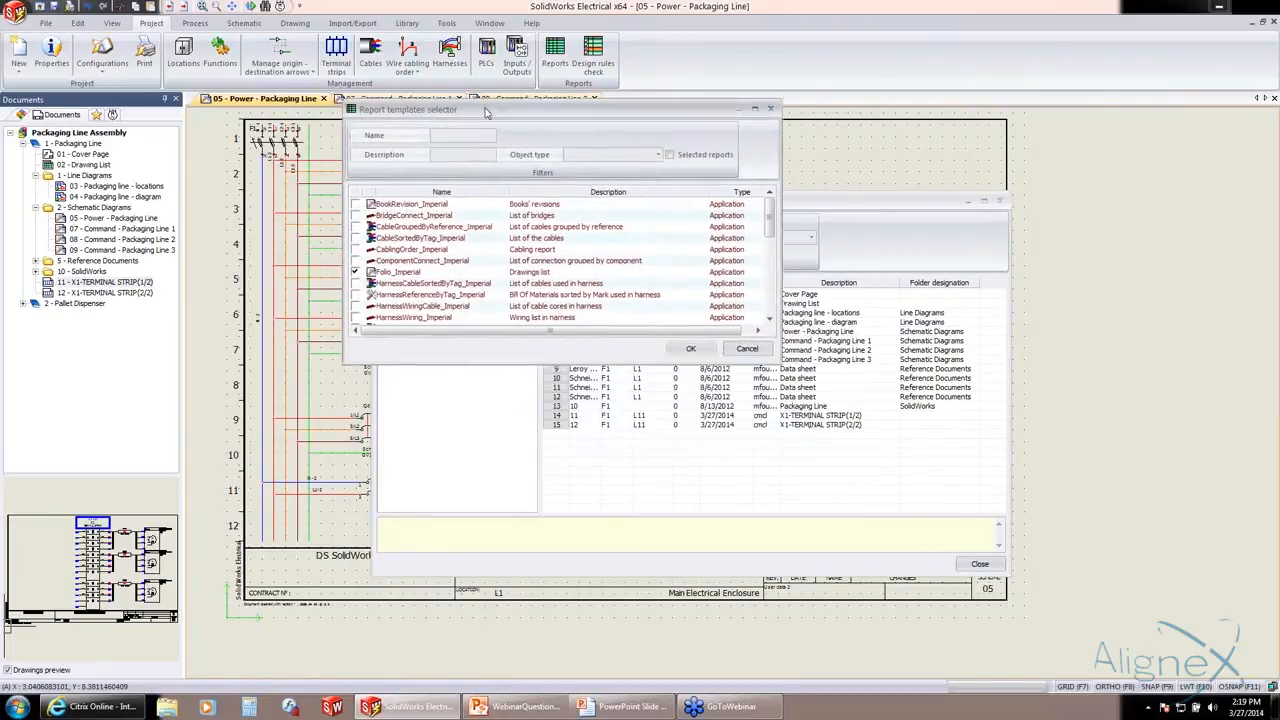
left_click_drag(625, 360, 620, 545)
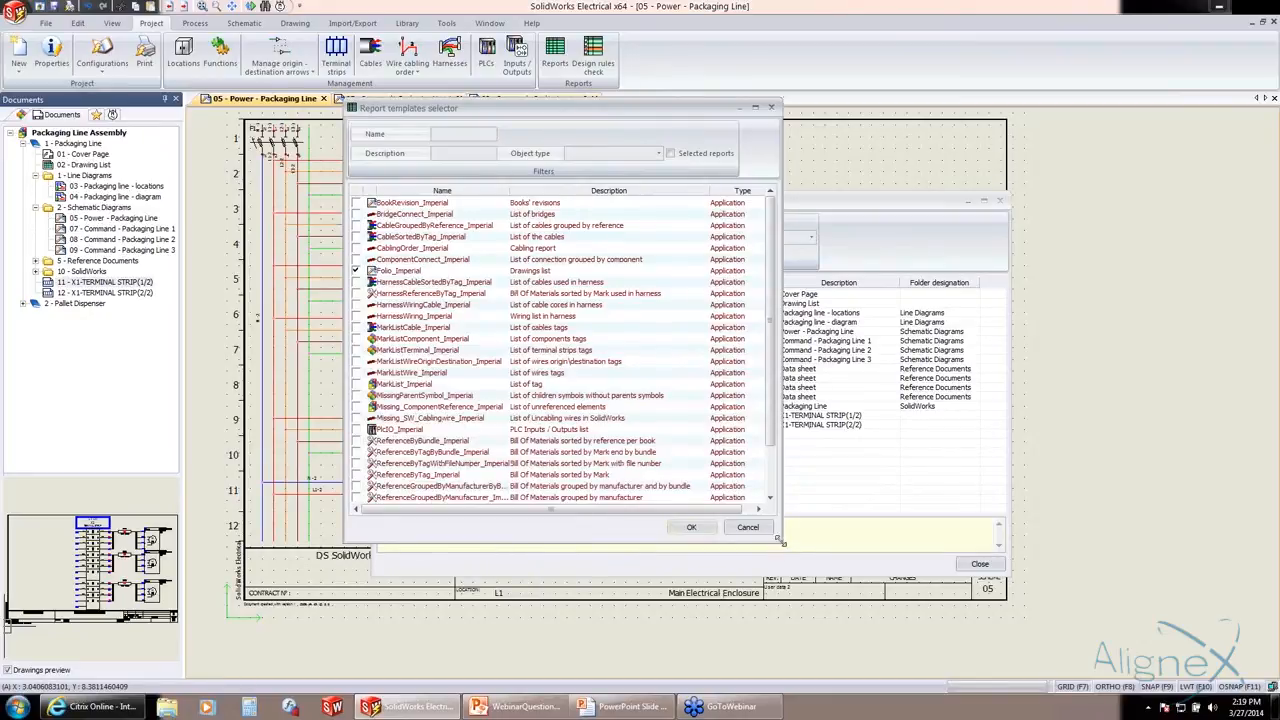
left_click_drag(785, 545, 907, 612)
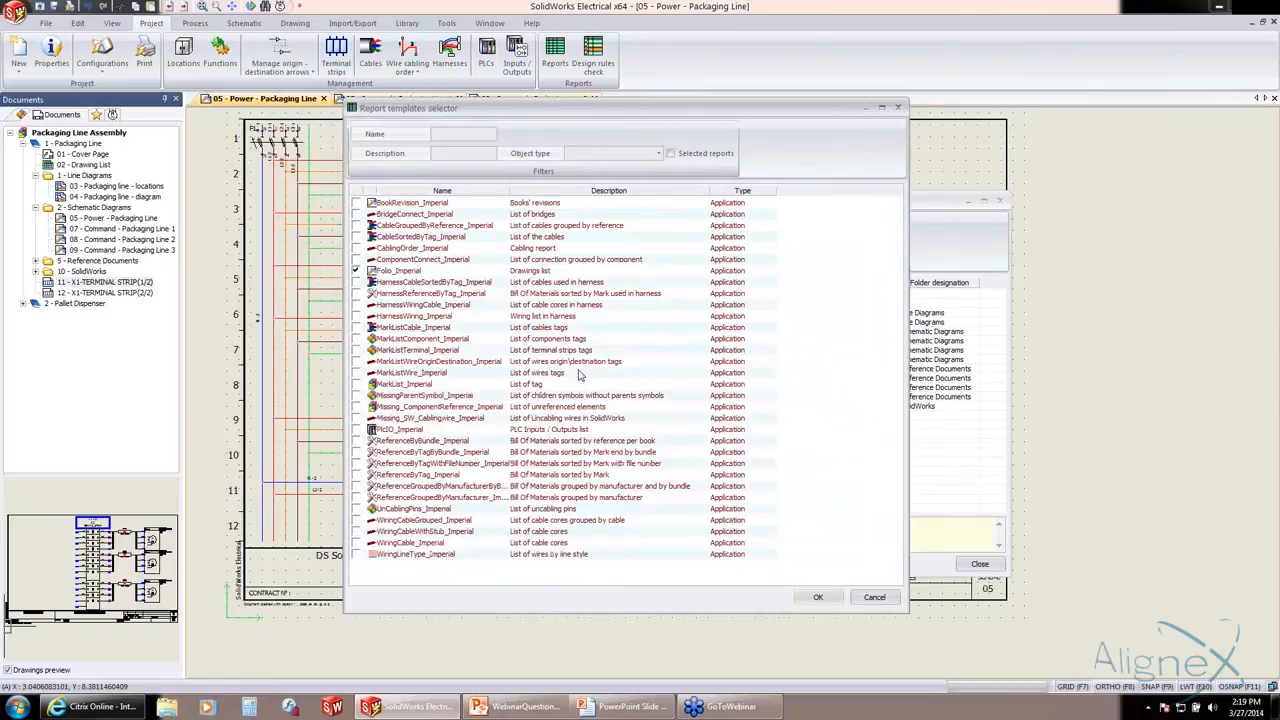
left_click(357, 555)
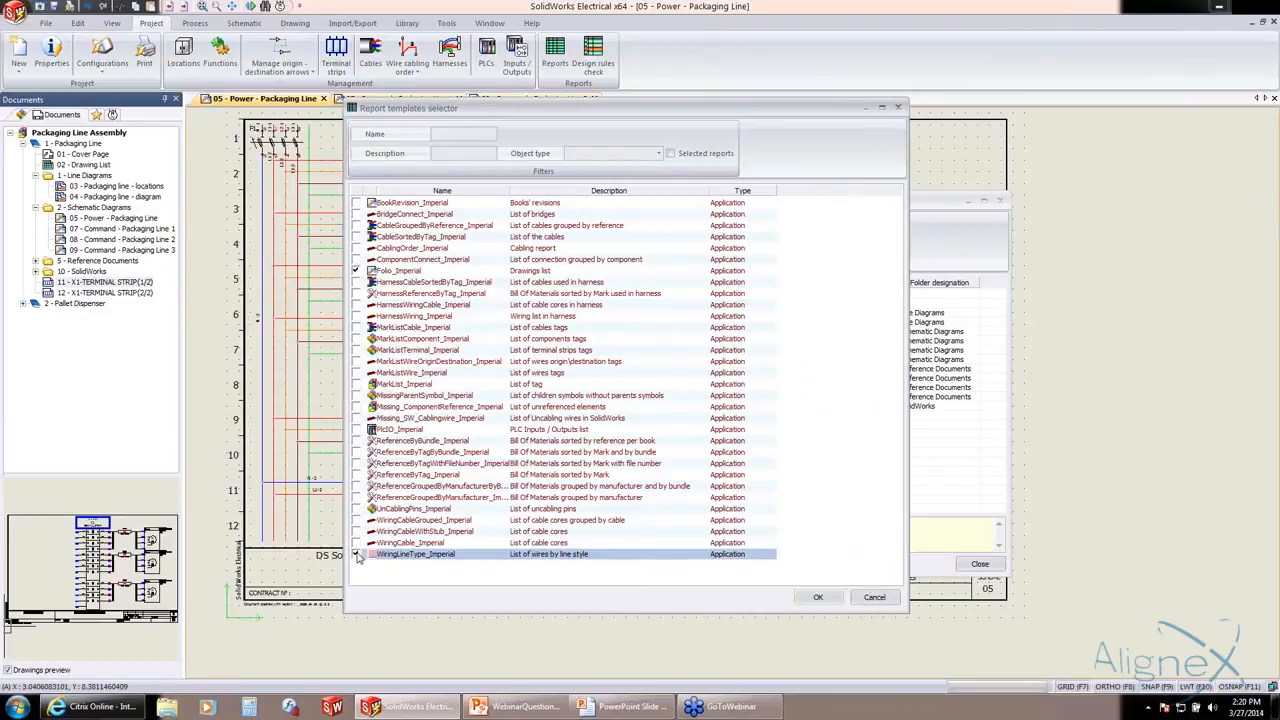
left_click(356, 543)
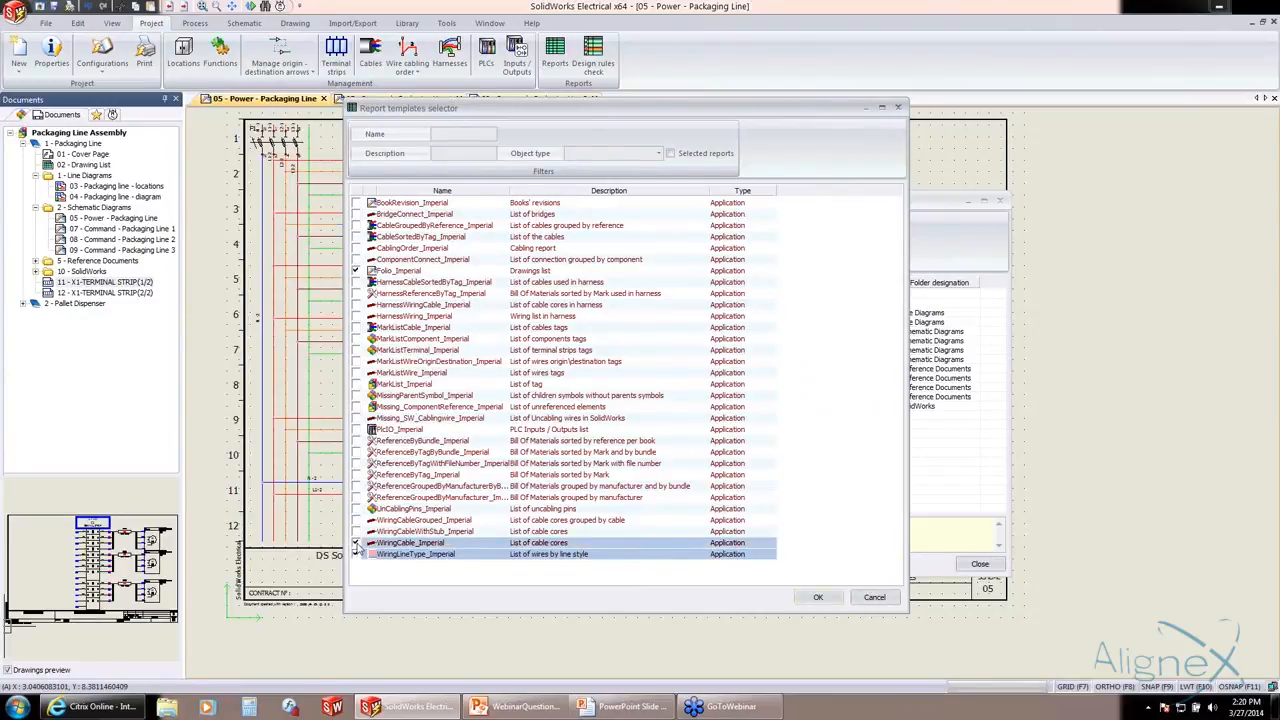
left_click(357, 475)
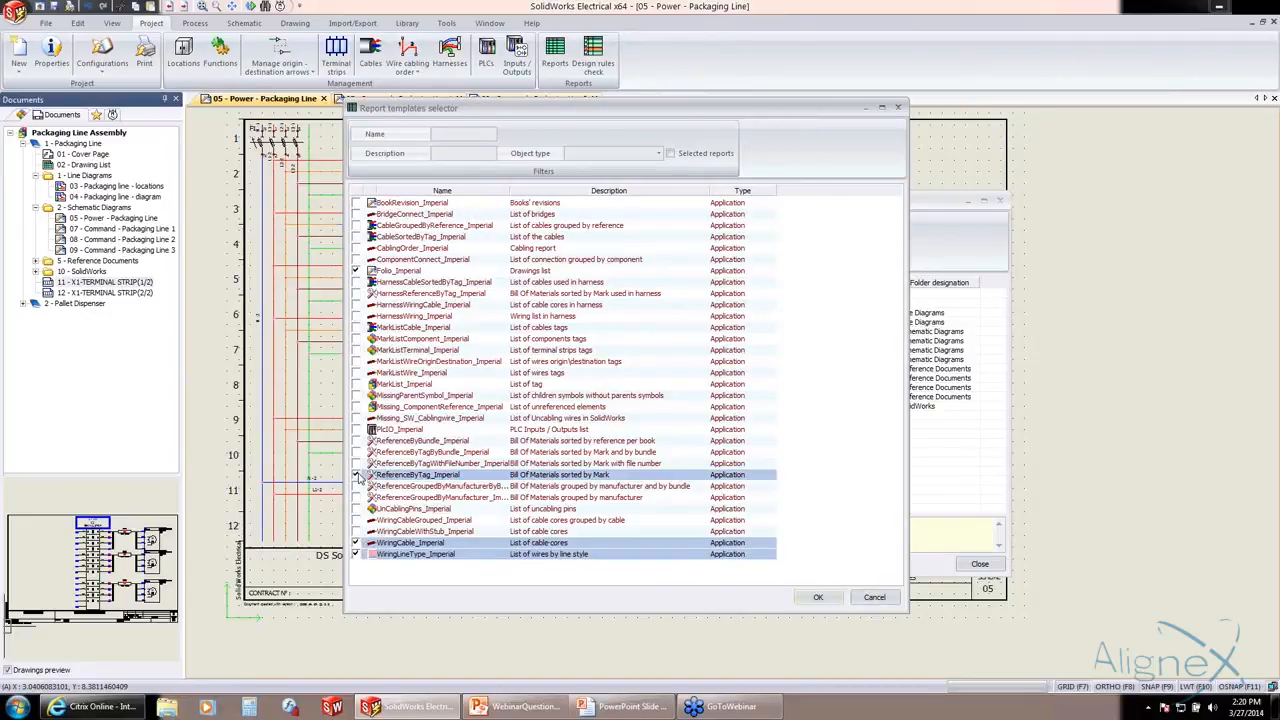
left_click(356, 441)
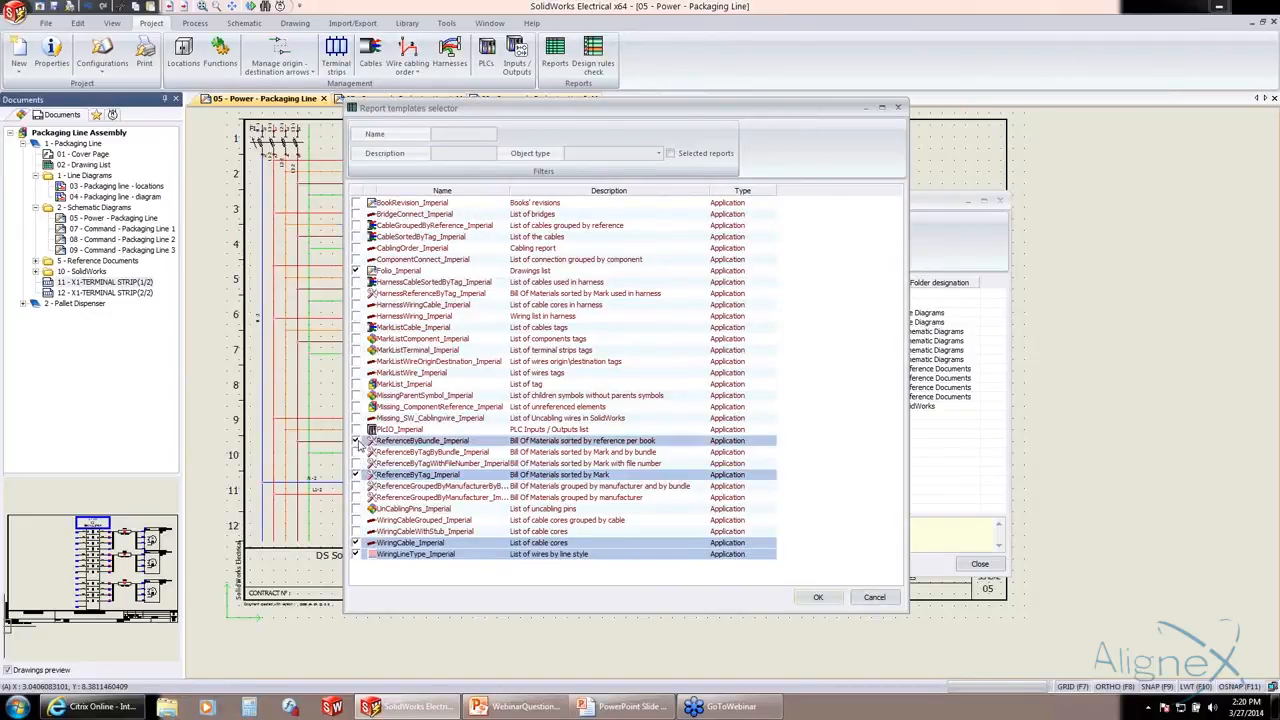
- Mark the tag list, terminal strips tags, components tags and cables grouped by reference templates, and add all marked reports to the project
left_click(356, 385)
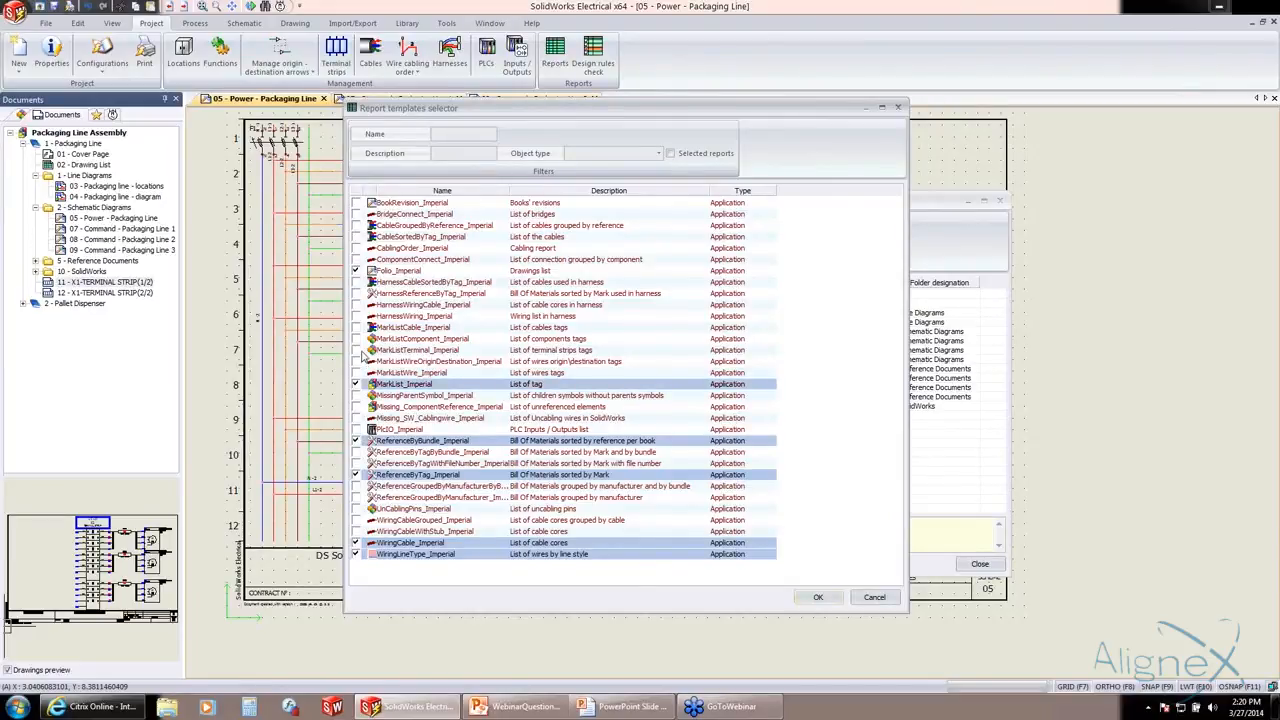
left_click(356, 350)
left_click(356, 339)
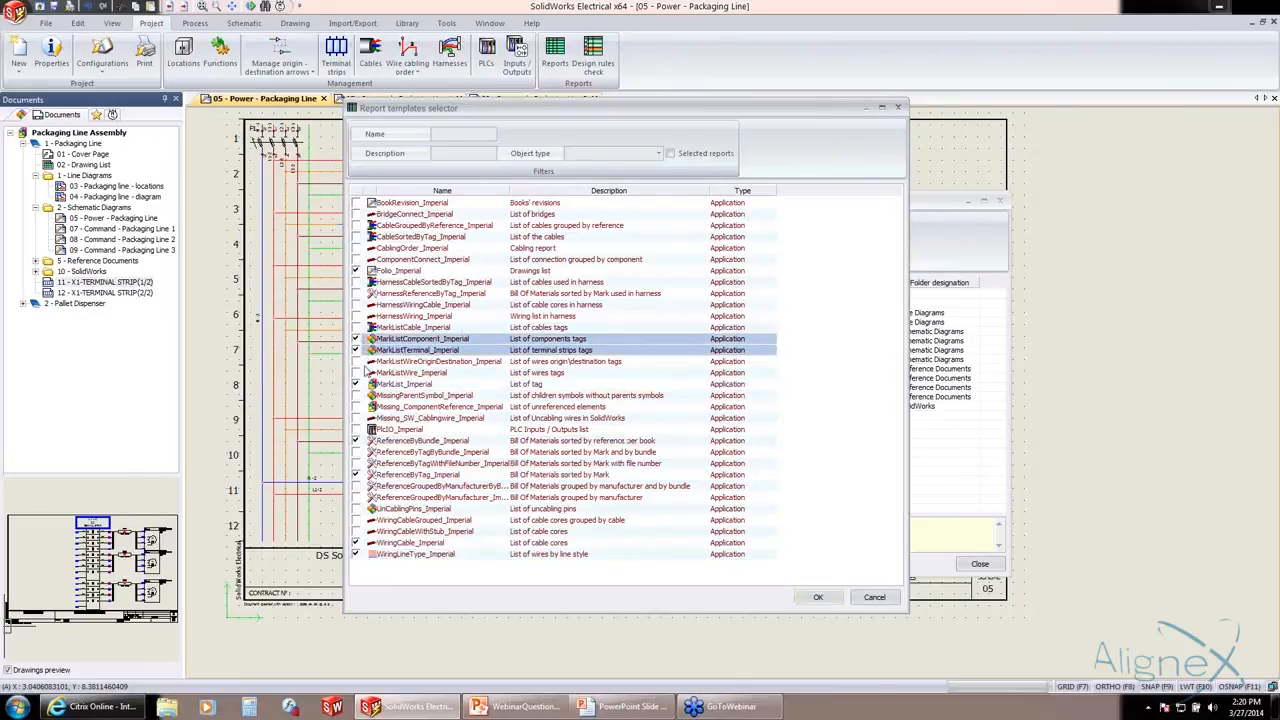
left_click(356, 385)
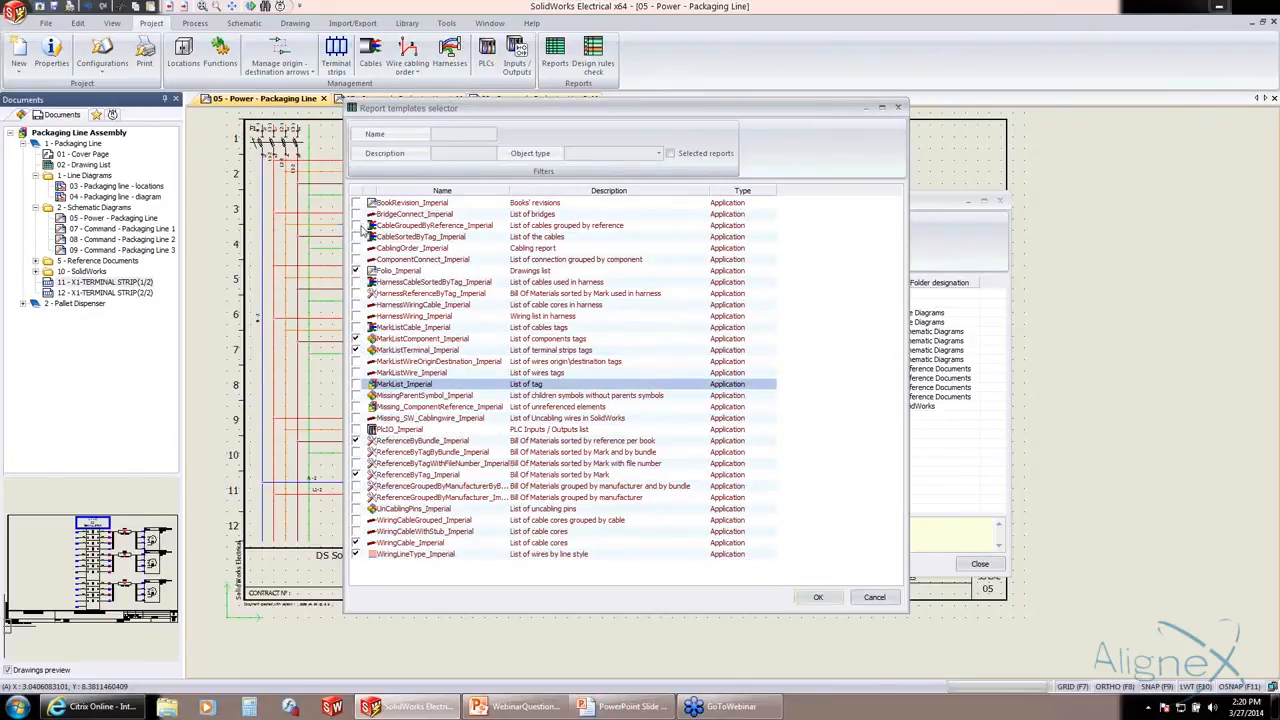
left_click(357, 226)
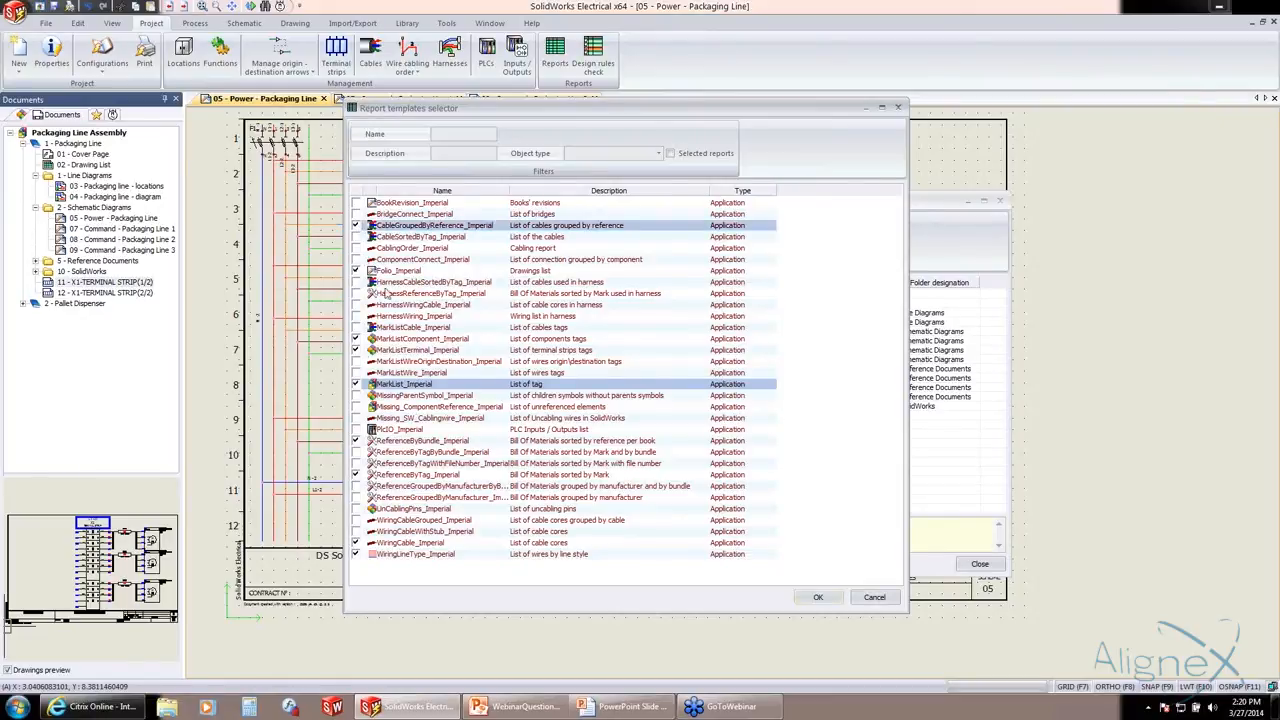
left_click(818, 597)
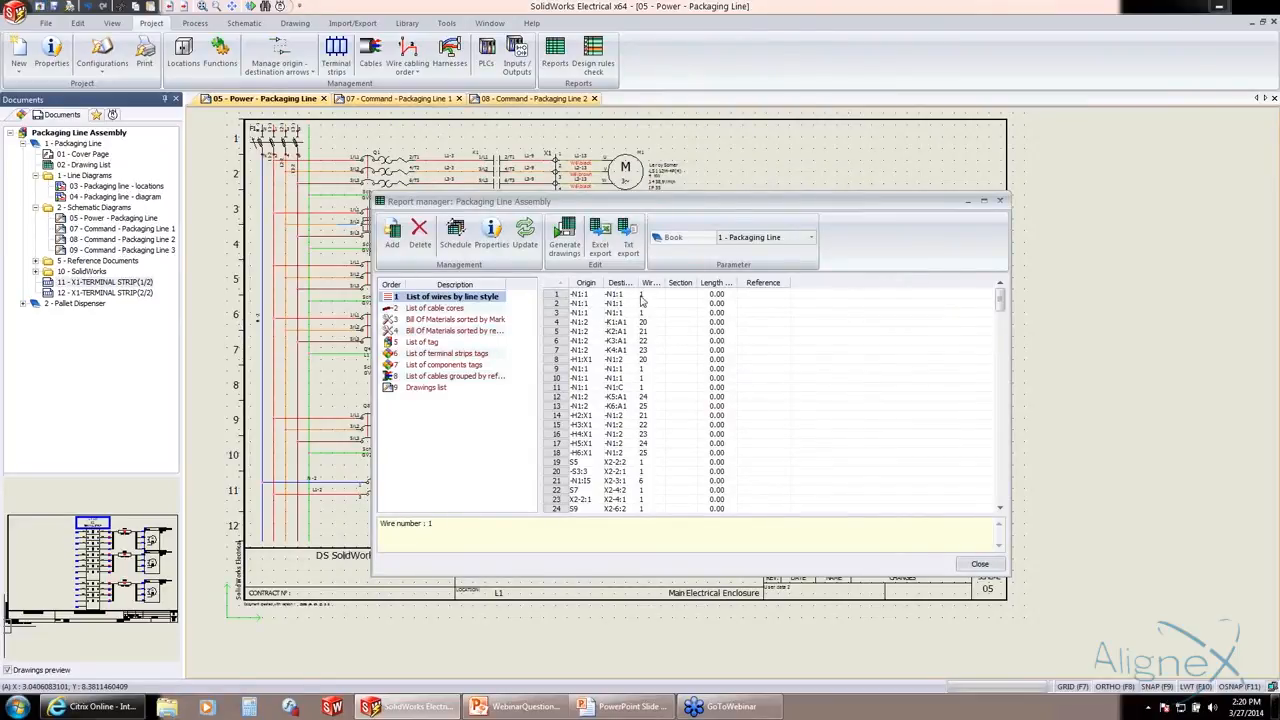
- Examine the reports for wires by line style, both bills of materials, terminal strips tags, components tags and cables grouped by reference
mouse_move(1000, 300)
left_mouse_down()
mouse_move(1001, 468)
mouse_move(992, 300)
left_mouse_up()
left_click(459, 318)
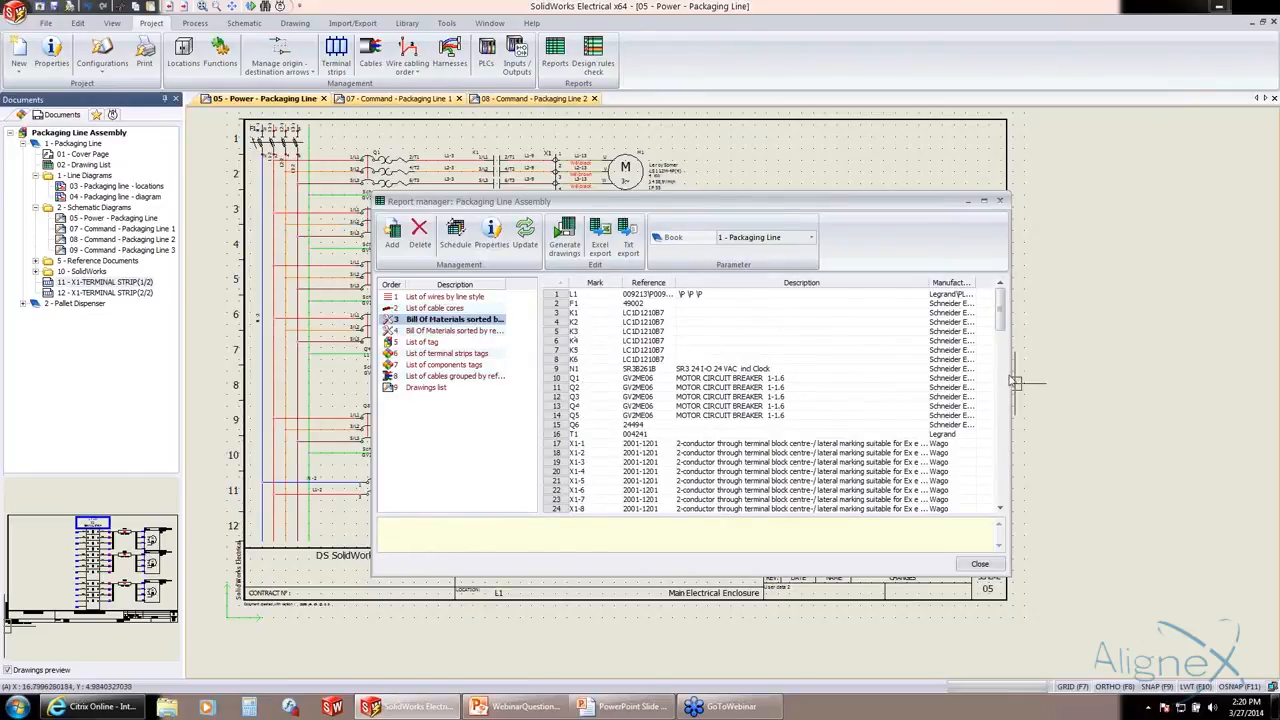
left_click_drag(1013, 381, 1180, 378)
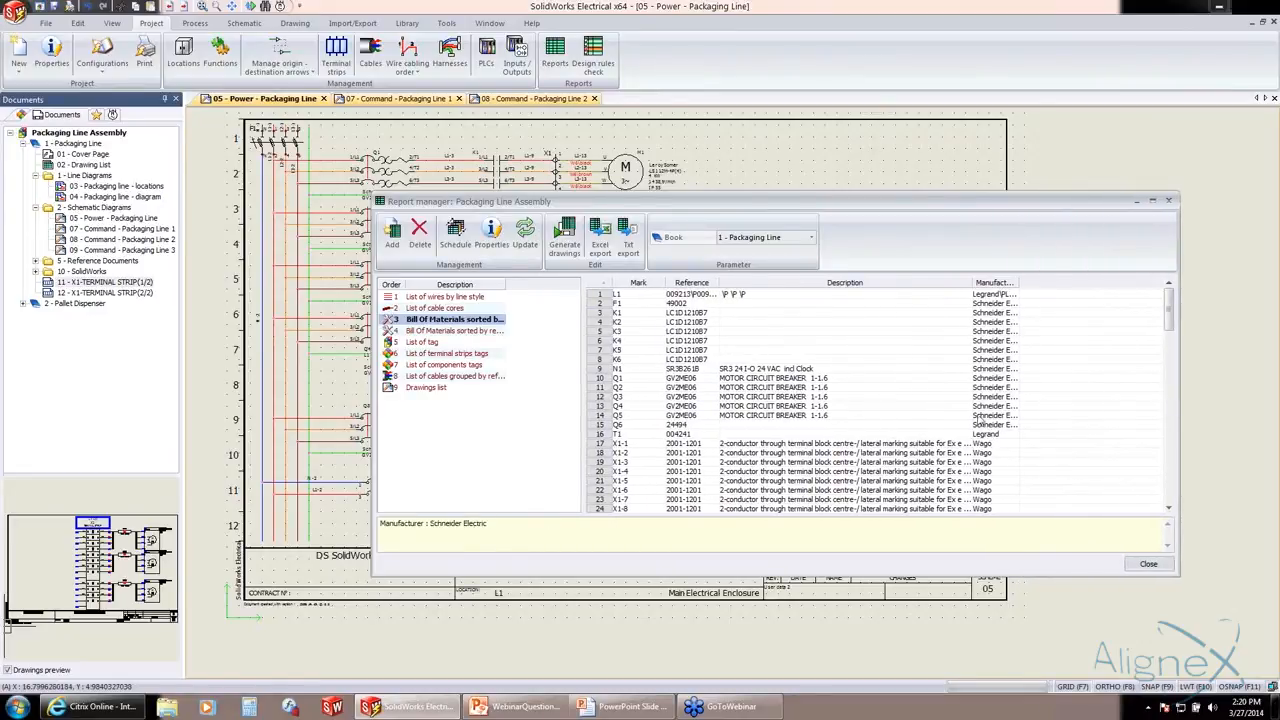
left_click(454, 332)
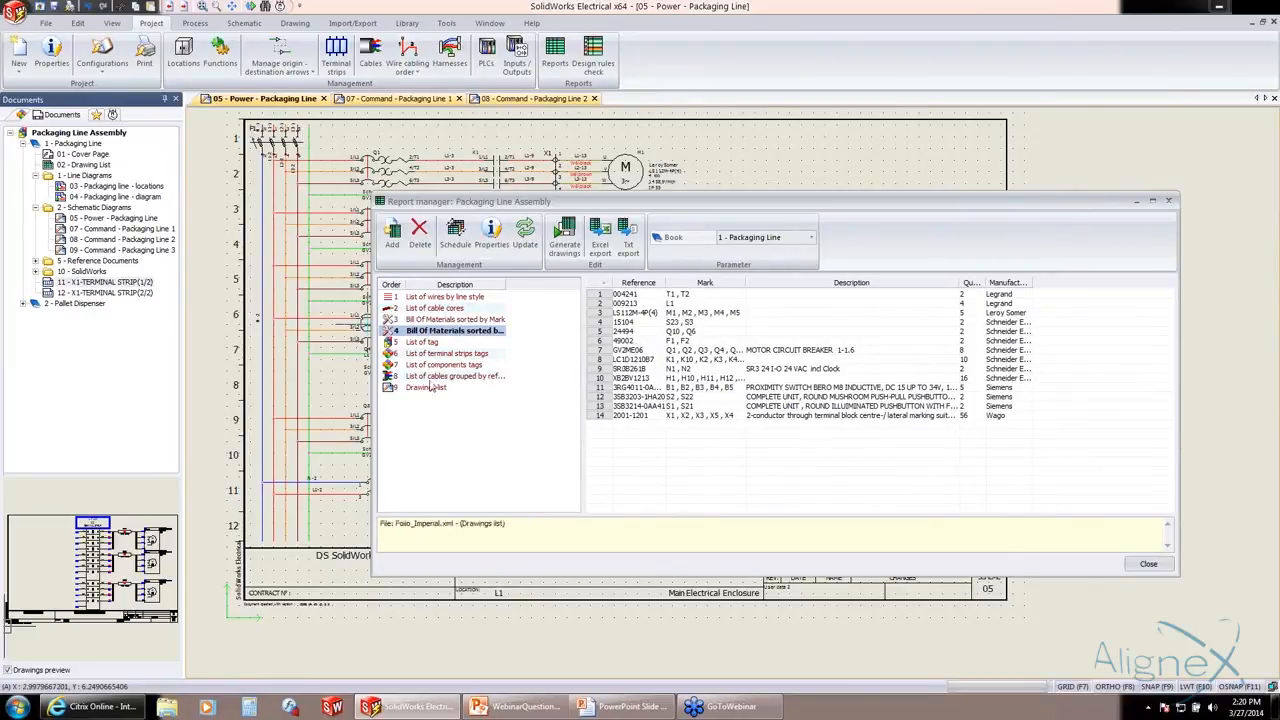
left_click(432, 354)
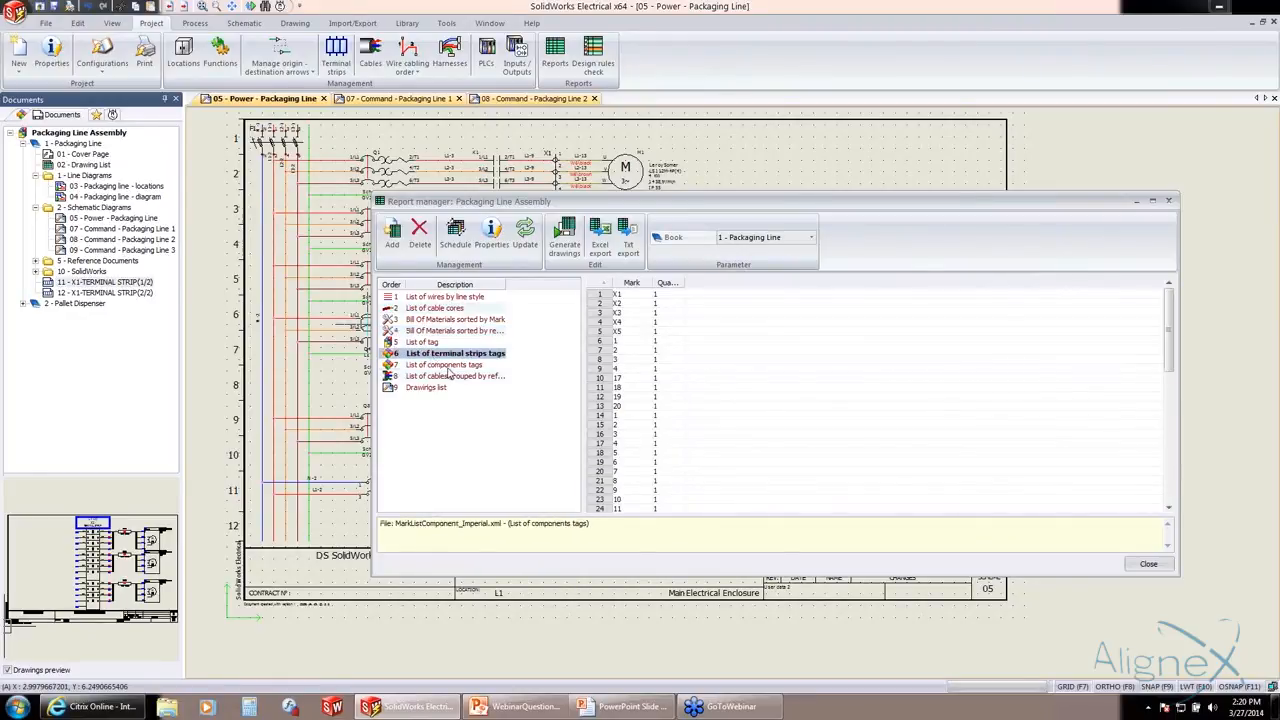
left_click(447, 365)
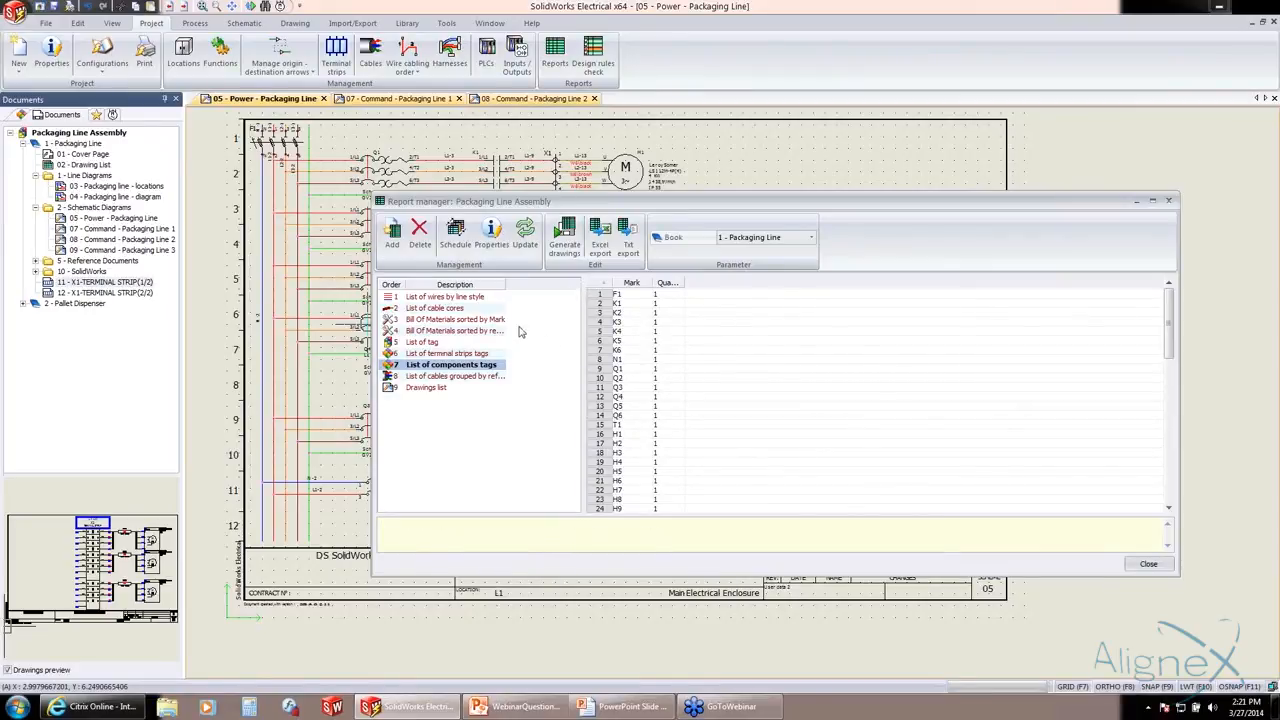
left_click(455, 377)
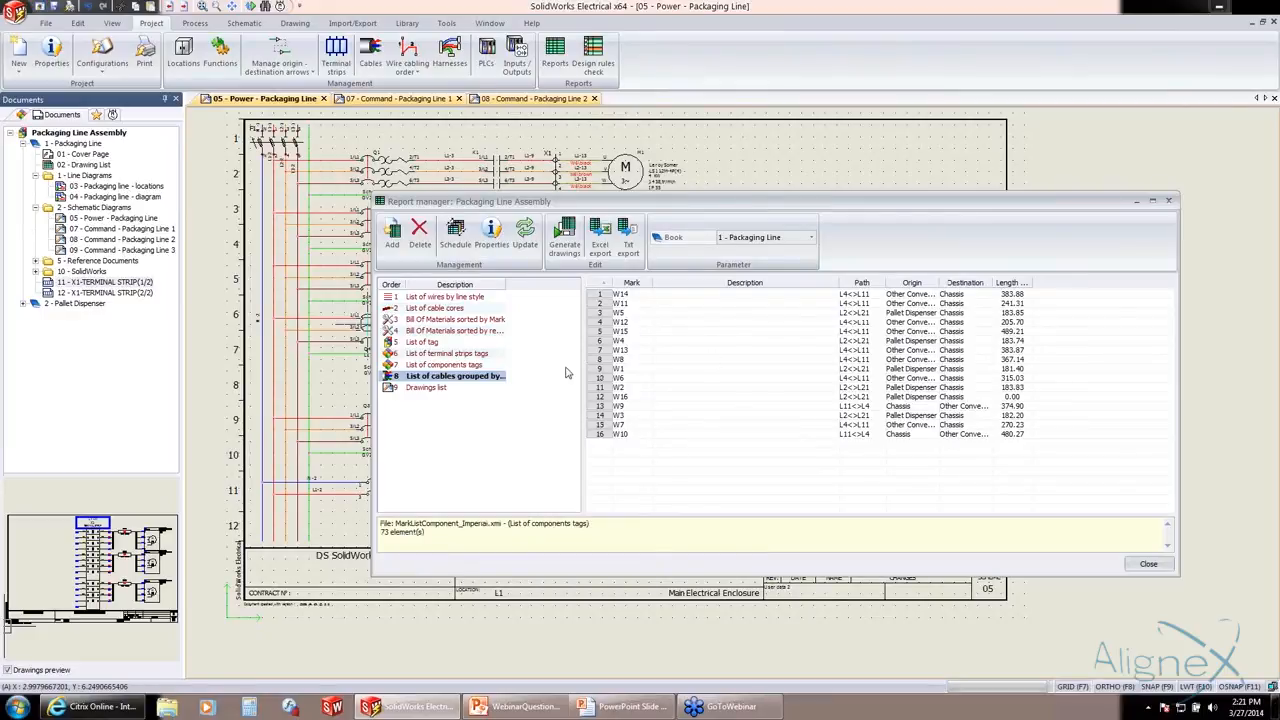
- Generate drawings of all nine reports for book 1 and close the report manager
left_click(566, 243)
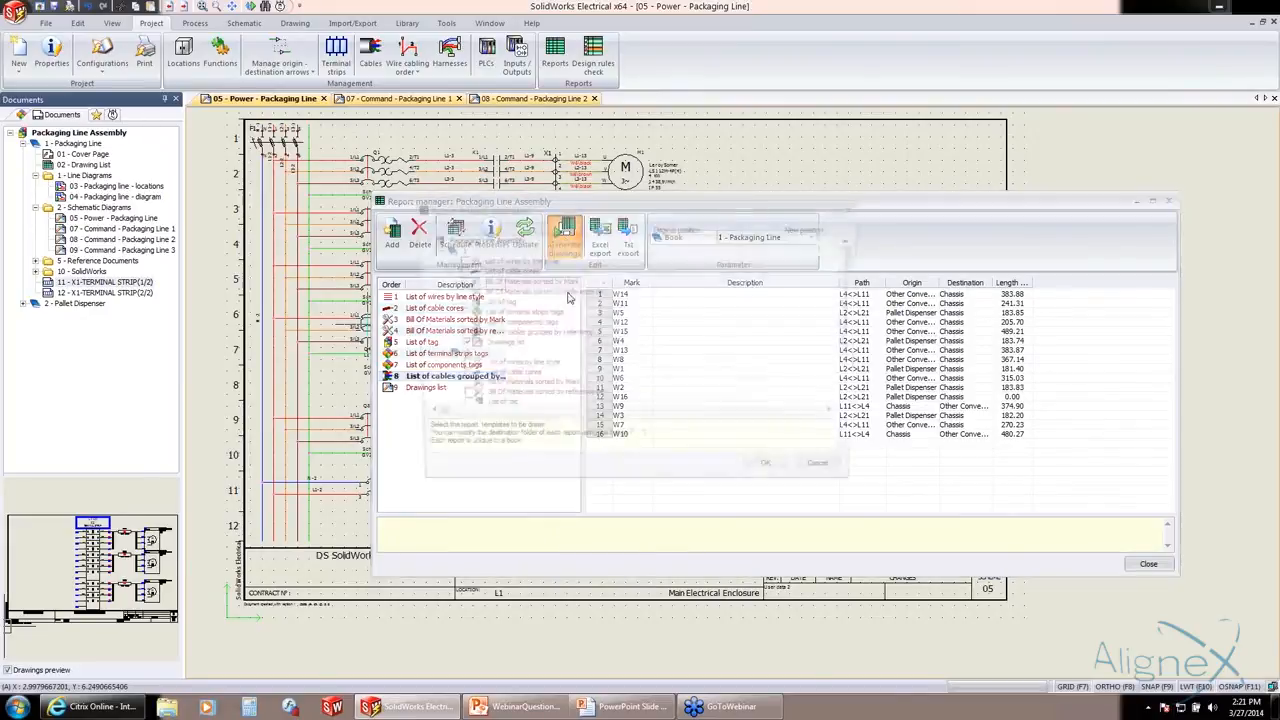
left_click(483, 261)
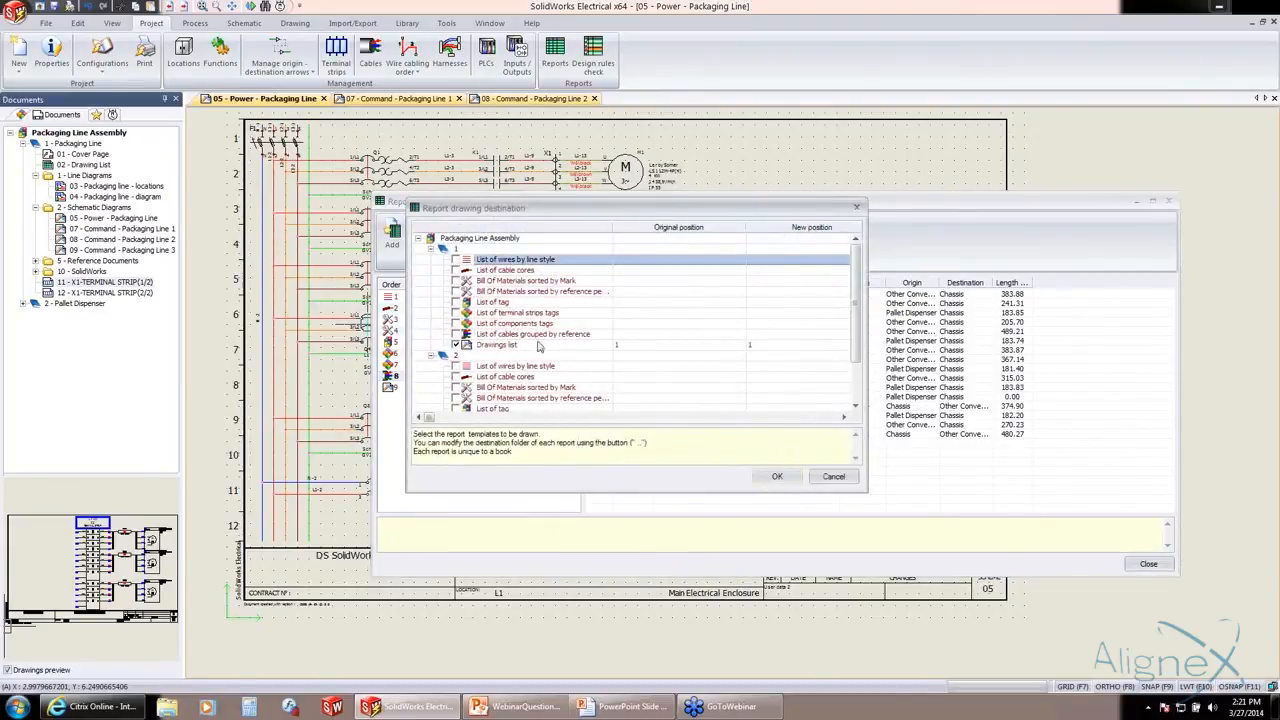
left_click(497, 344, "shift")
left_click(456, 260)
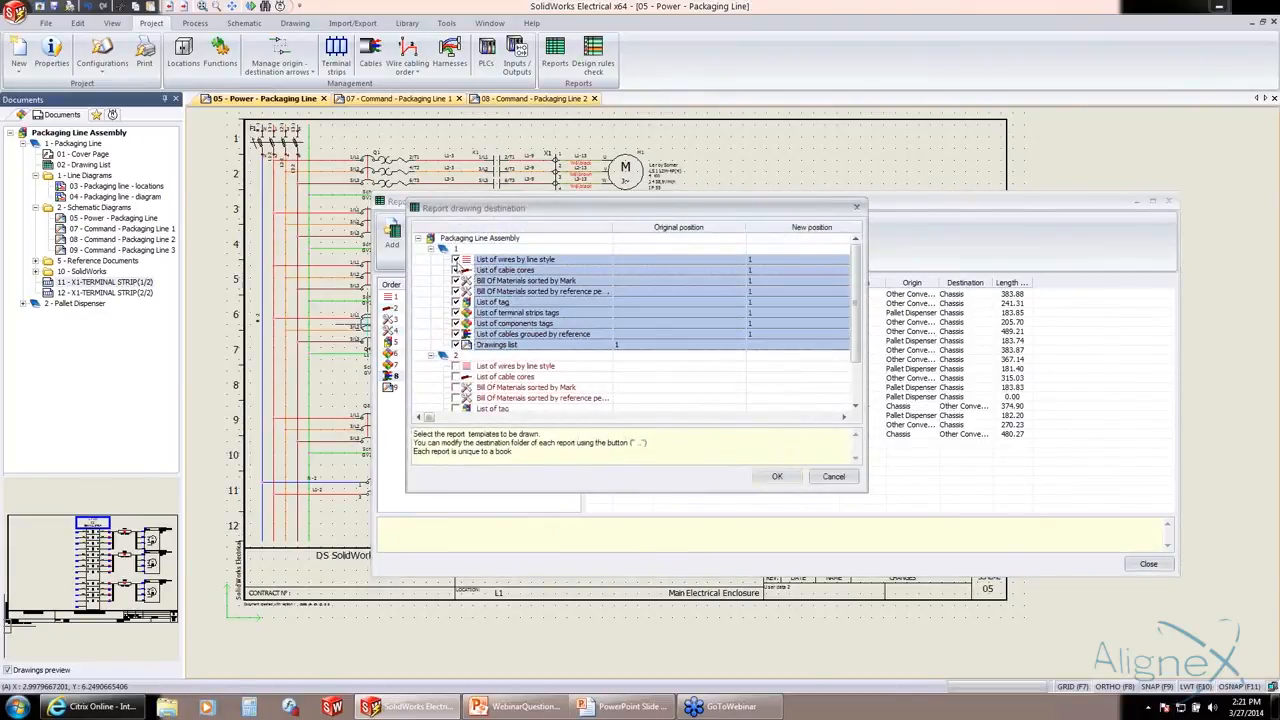
left_click(777, 476)
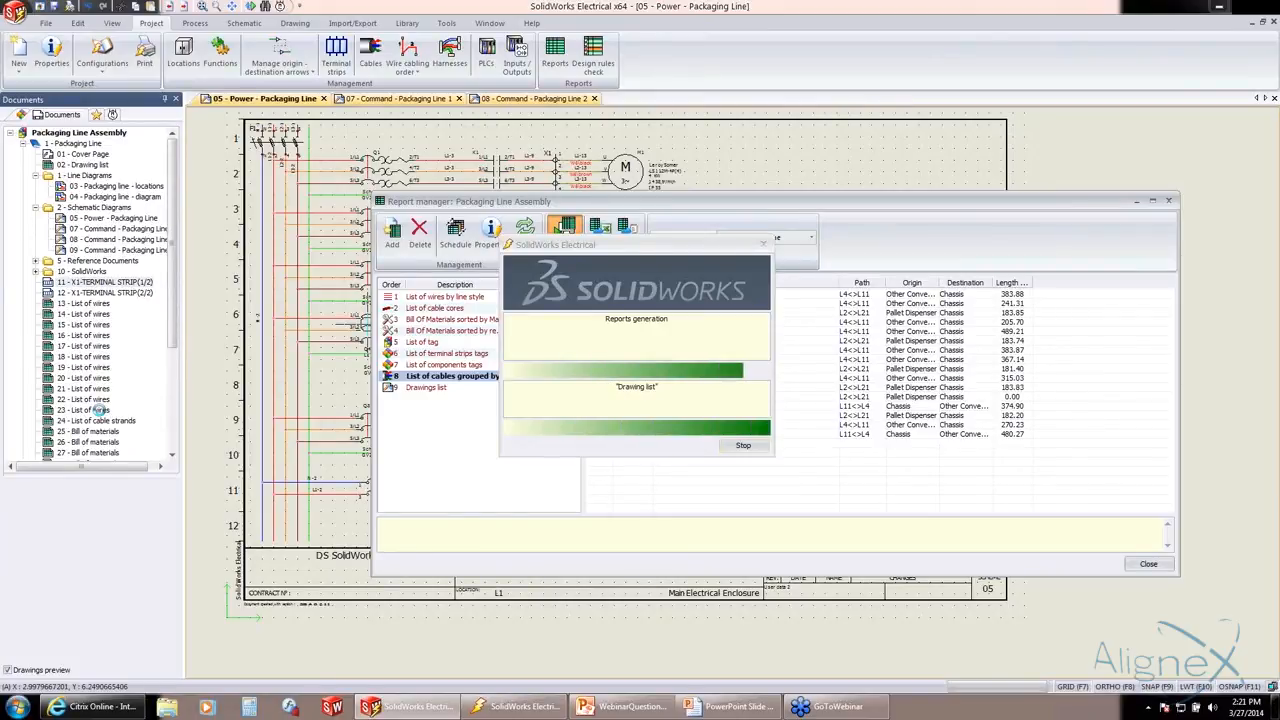
left_click(1147, 565)
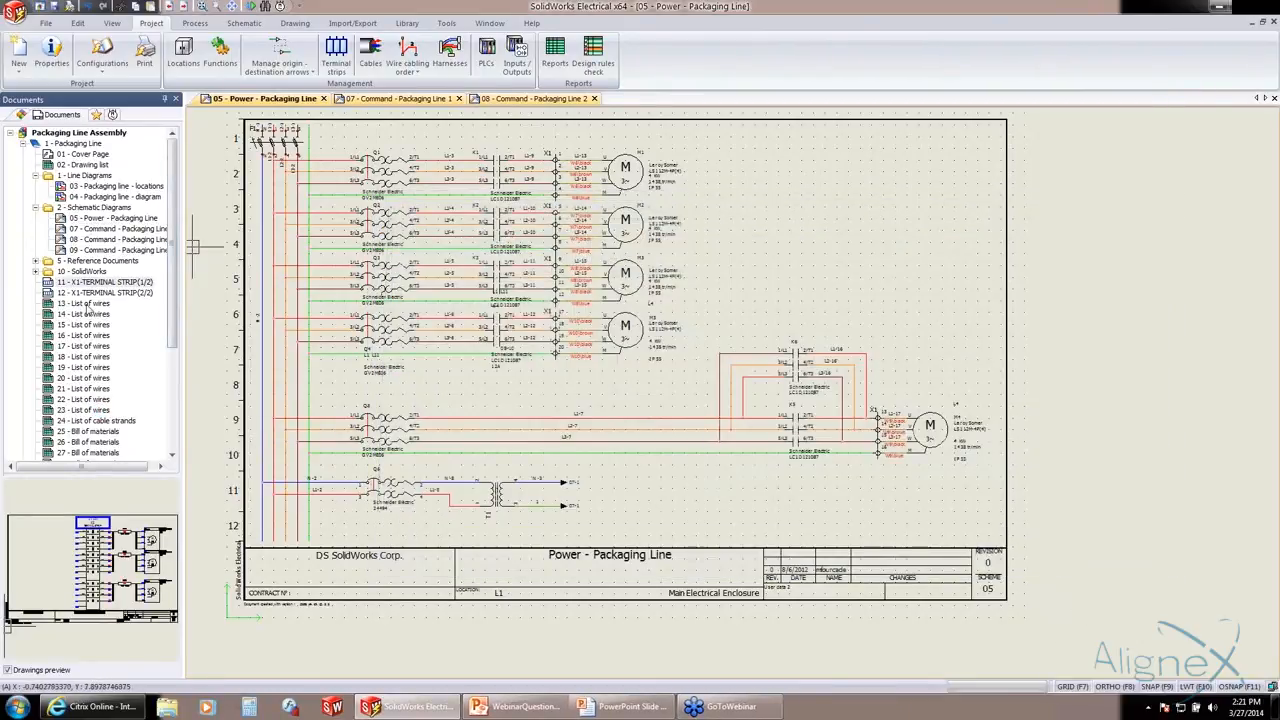
- Open drawing 13 - List of wires and examine its origin, destination and wire number table
left_click(88, 303)
scroll(441, 390, "down", 4)
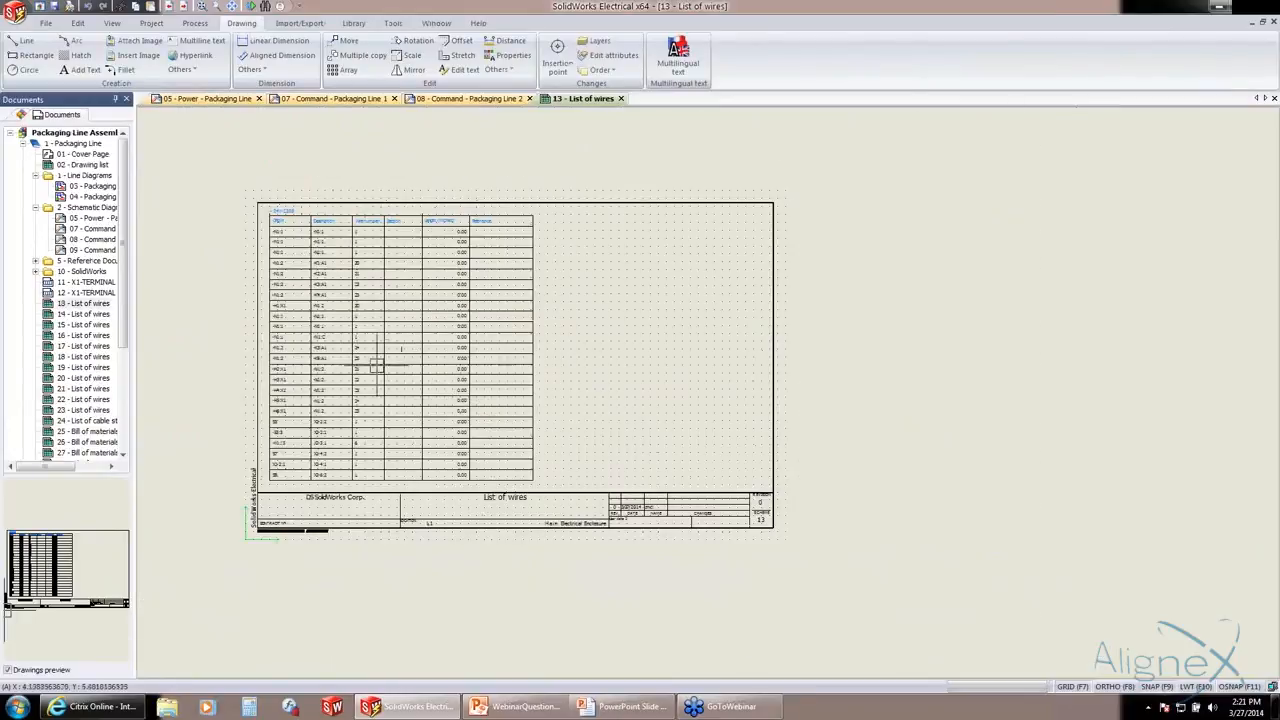
scroll(493, 330, "up", 2)
scroll(493, 330, "up", 1)
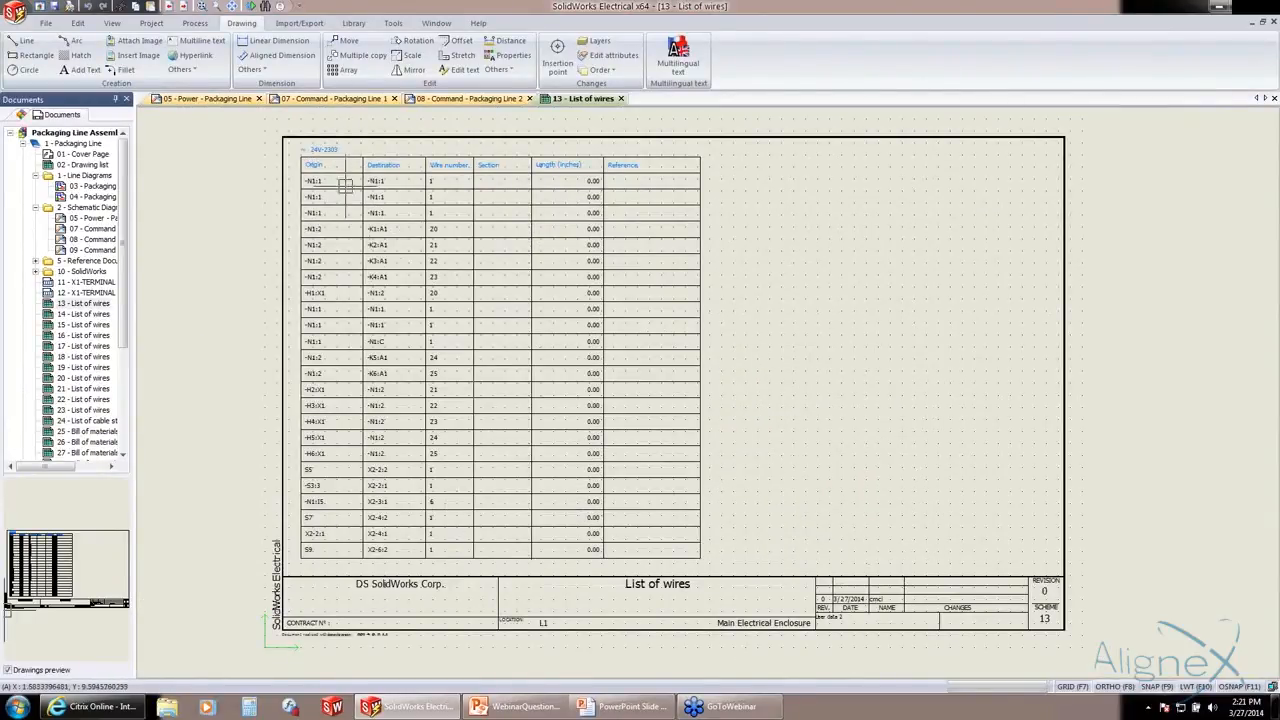
- Open the bill of materials drawings 25, 32 and 31 and examine their marks, references, quantities and manufacturers
double_click(97, 432)
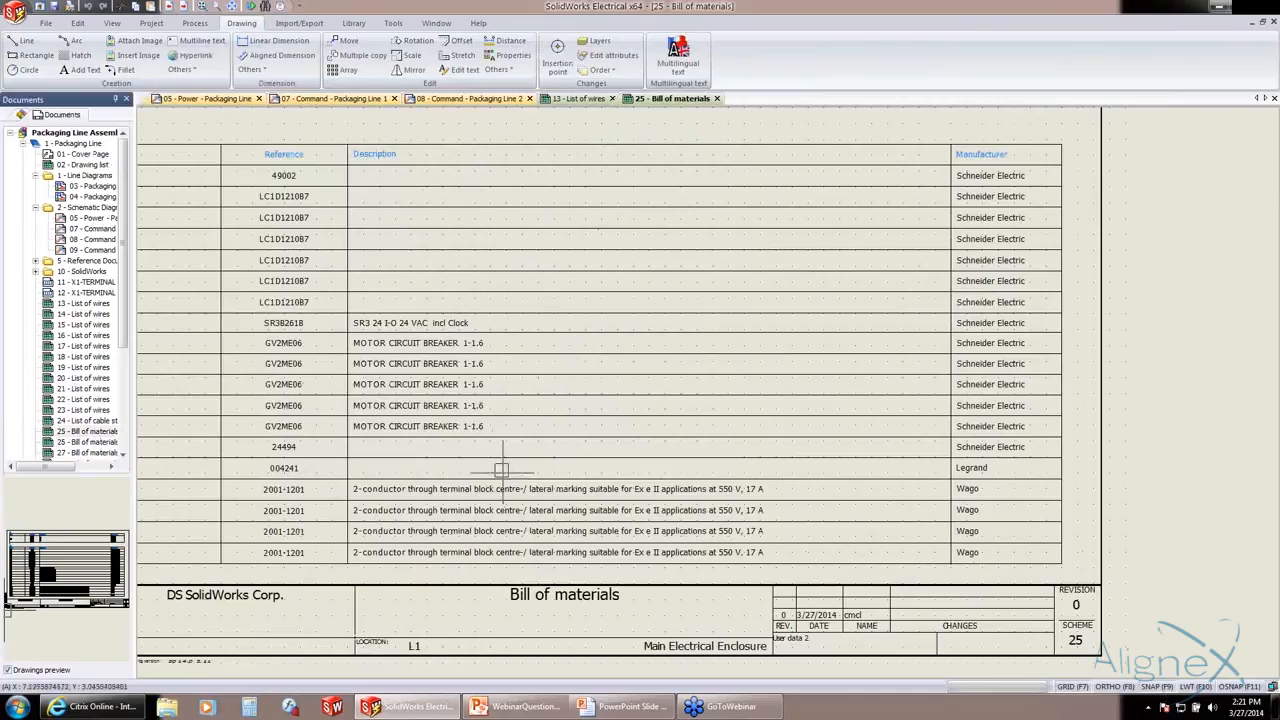
scroll(243, 271, "up", 1)
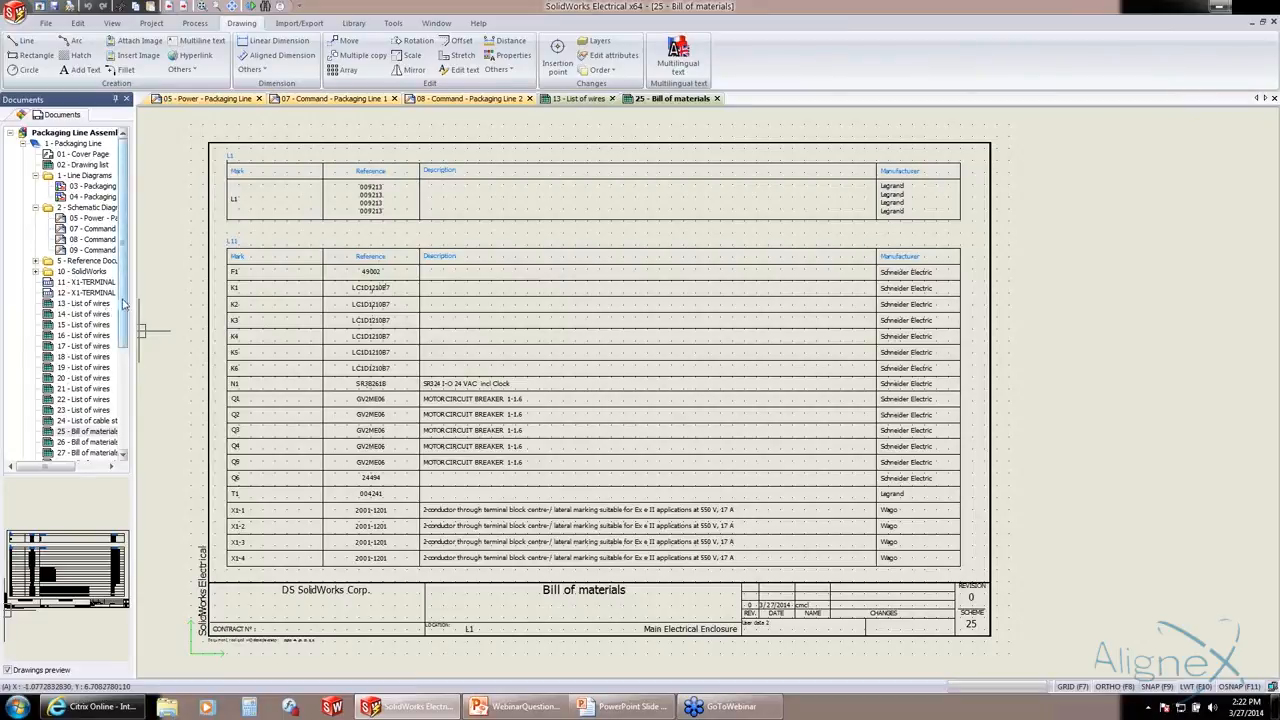
left_click_drag(125, 306, 124, 398)
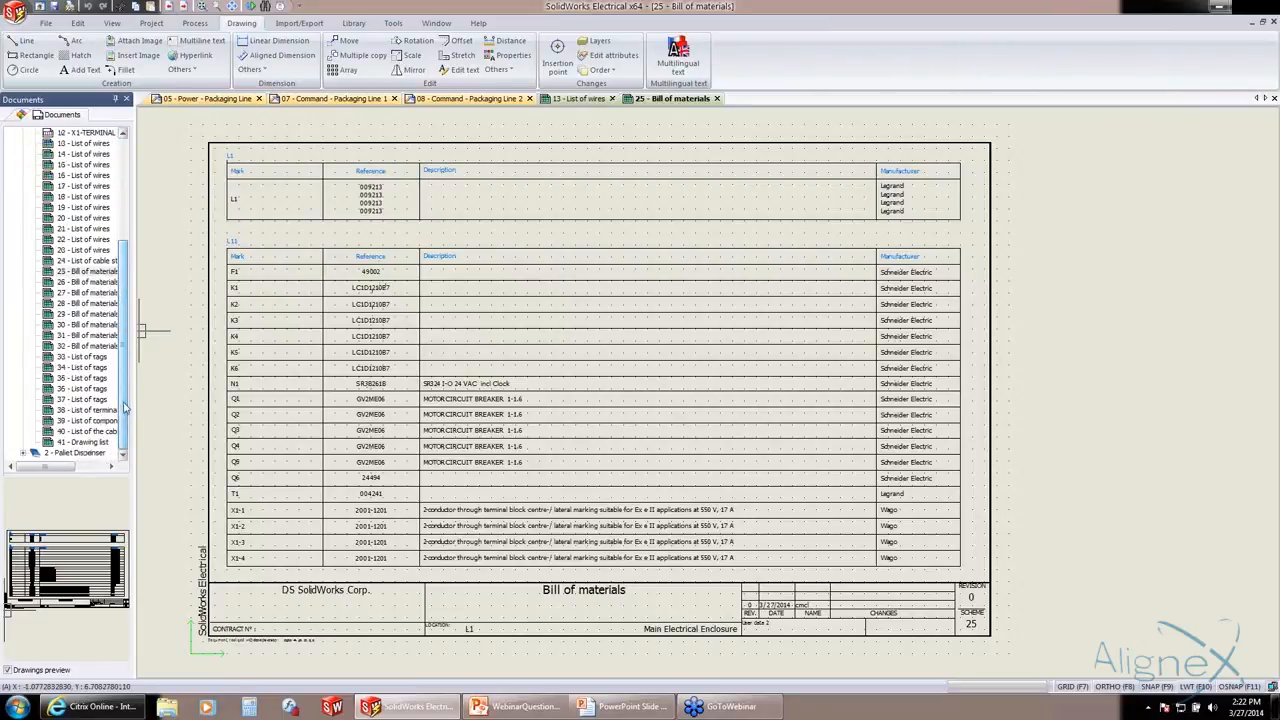
left_click(104, 345)
double_click(104, 345)
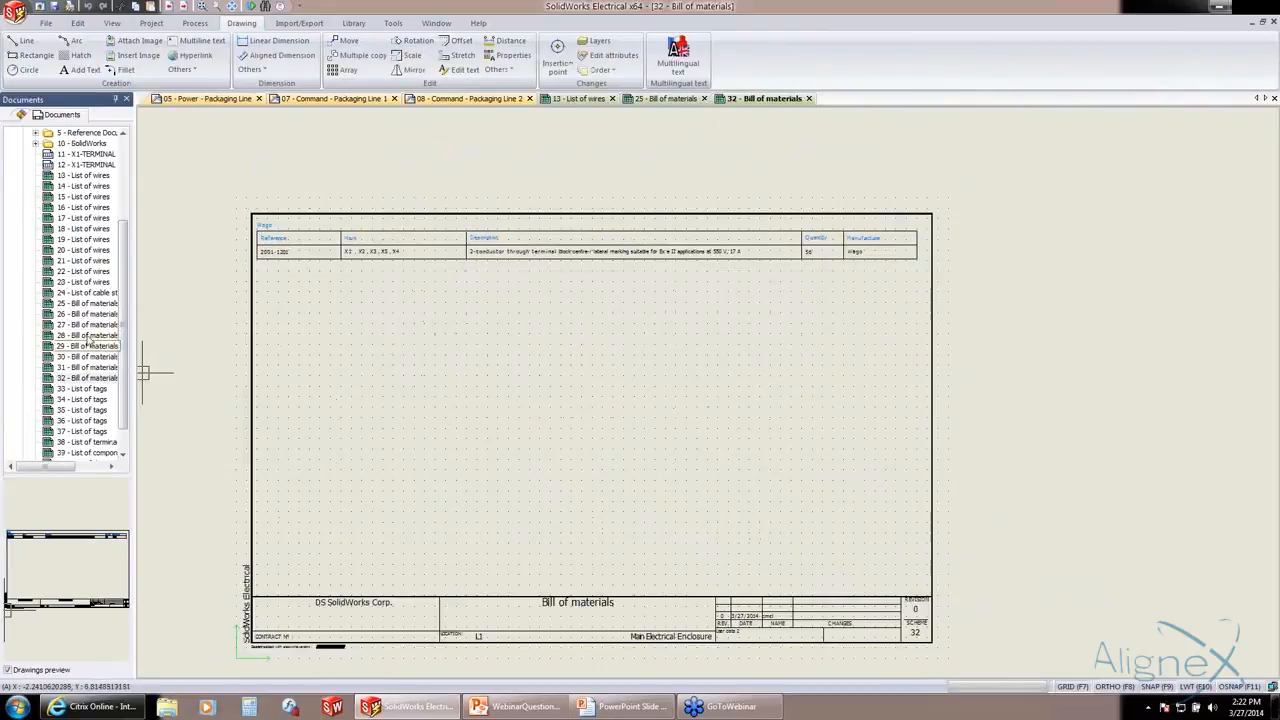
double_click(88, 369)
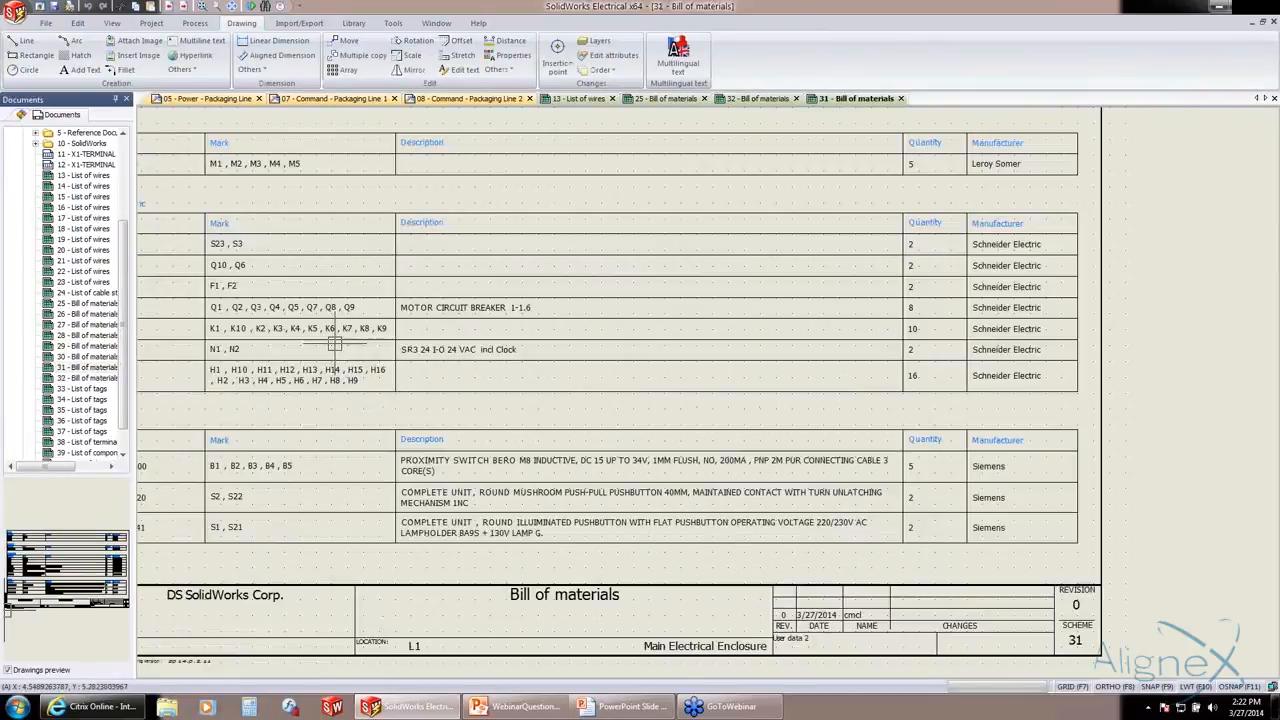
- Examine the complete bill of materials on drawing 31 and the remaining report drawings in the document list
scroll(300, 337, "up", 5)
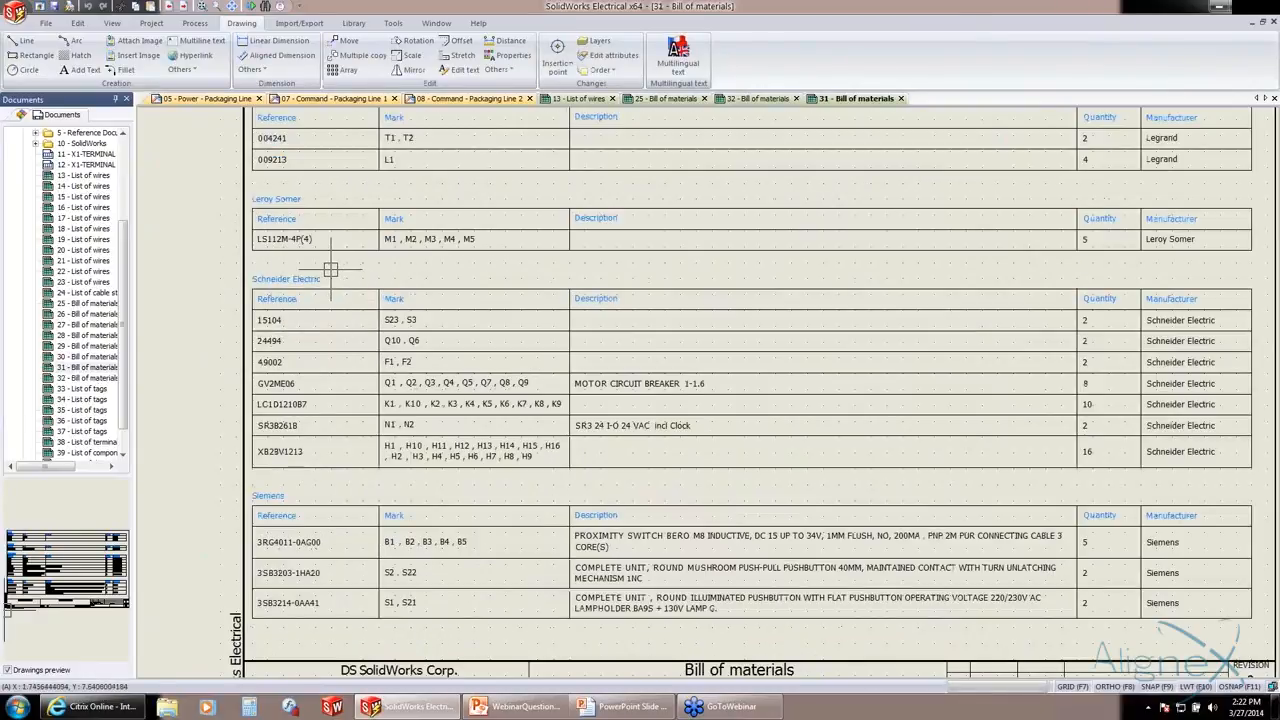
scroll(371, 452, "down", 5)
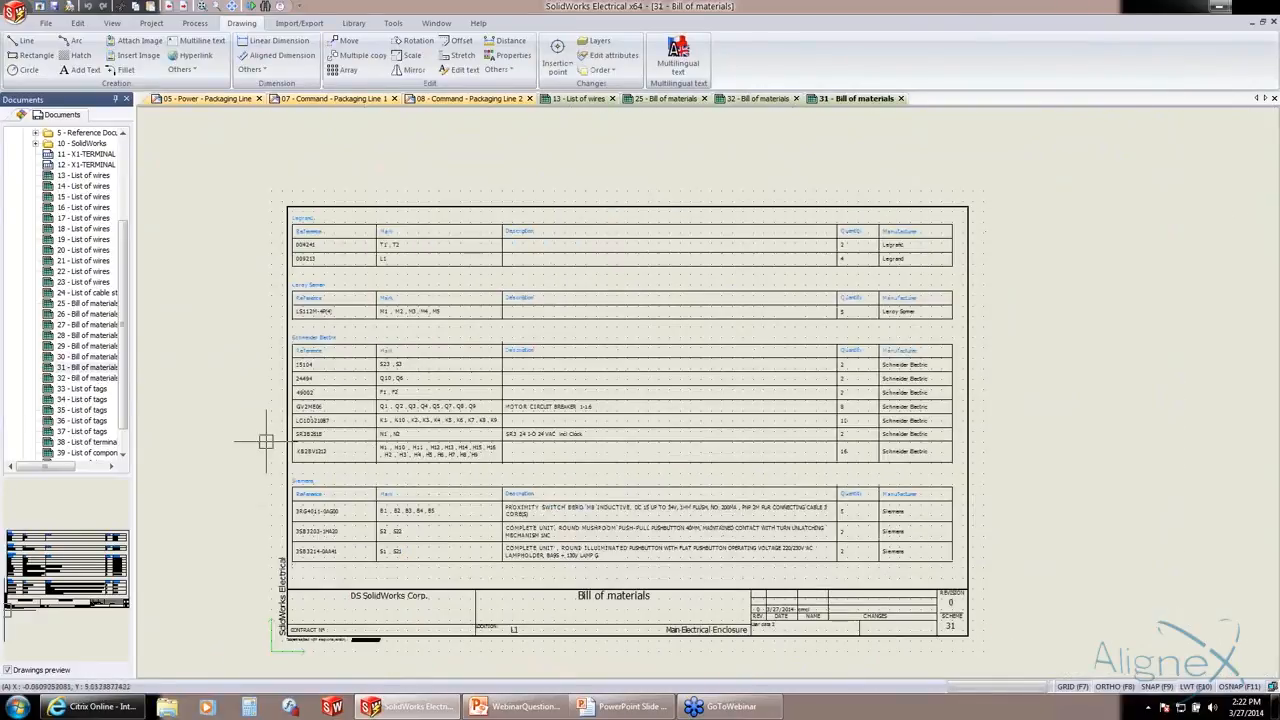
scroll(127, 313, "down", 1)
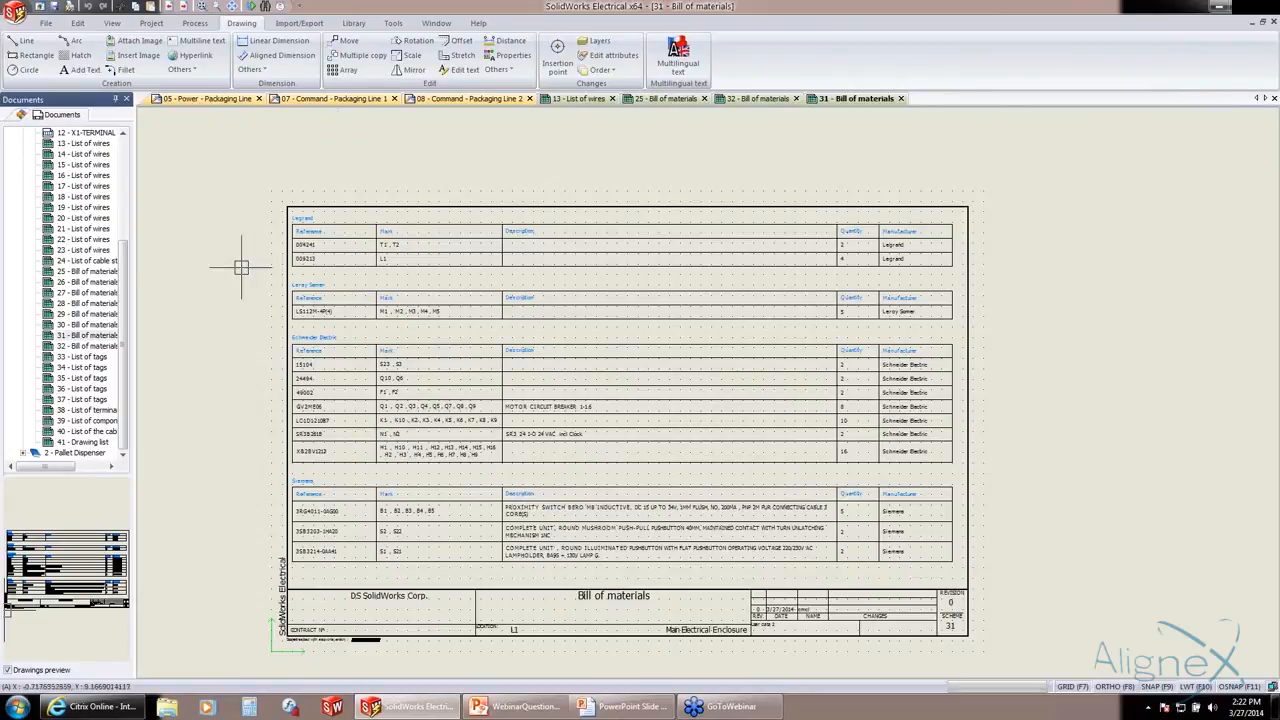
- Start a PDF export of the project drawings with Ledger paper format and widen the drawing thumbnails view
left_click(299, 23)
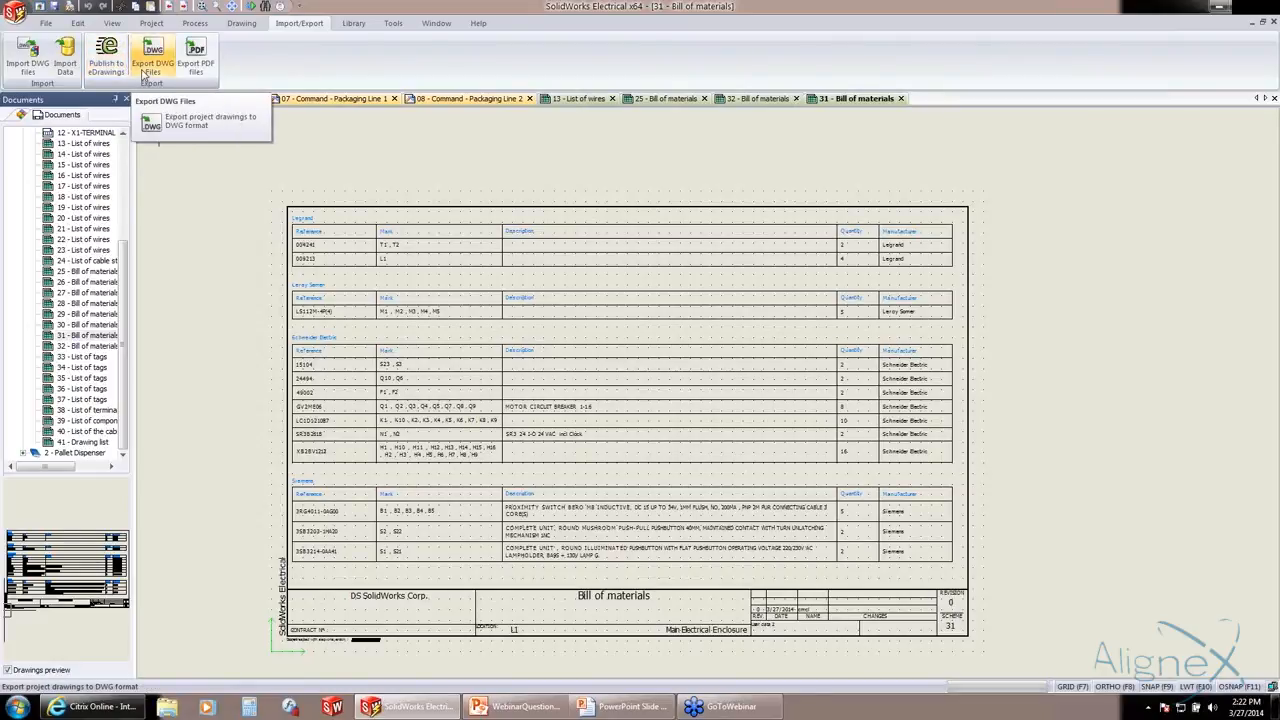
left_click(196, 63)
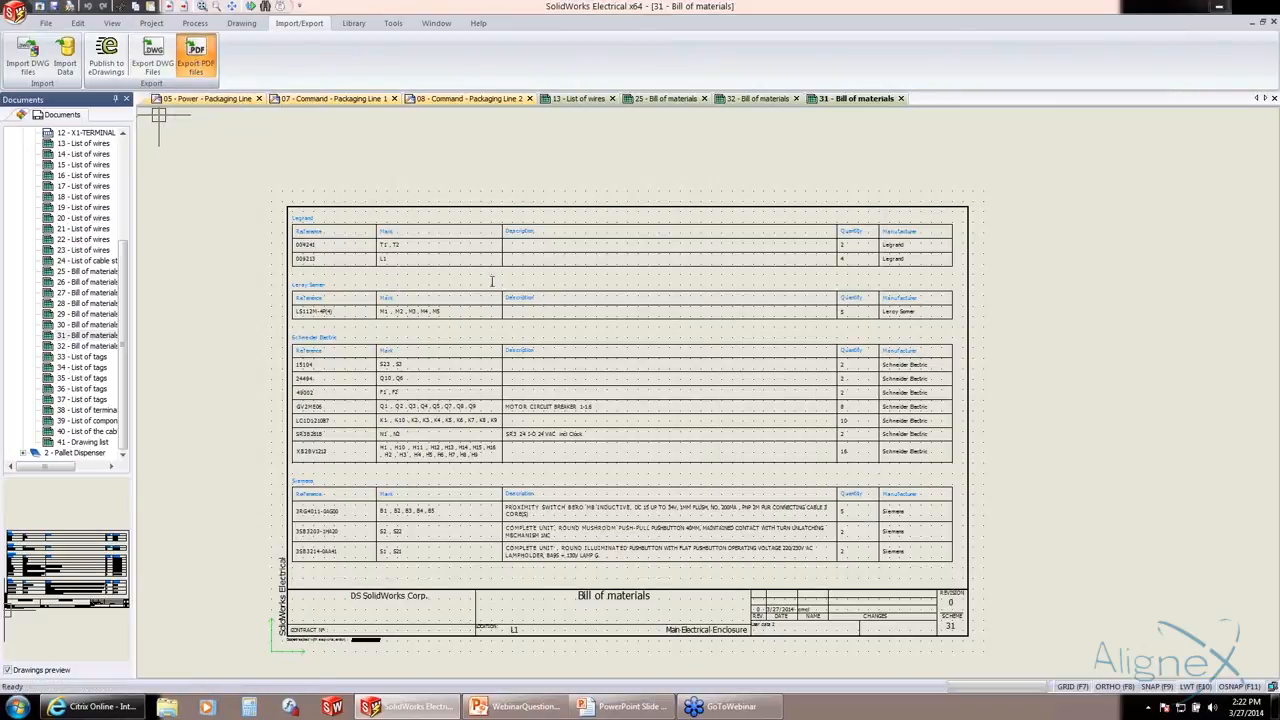
left_click(661, 230)
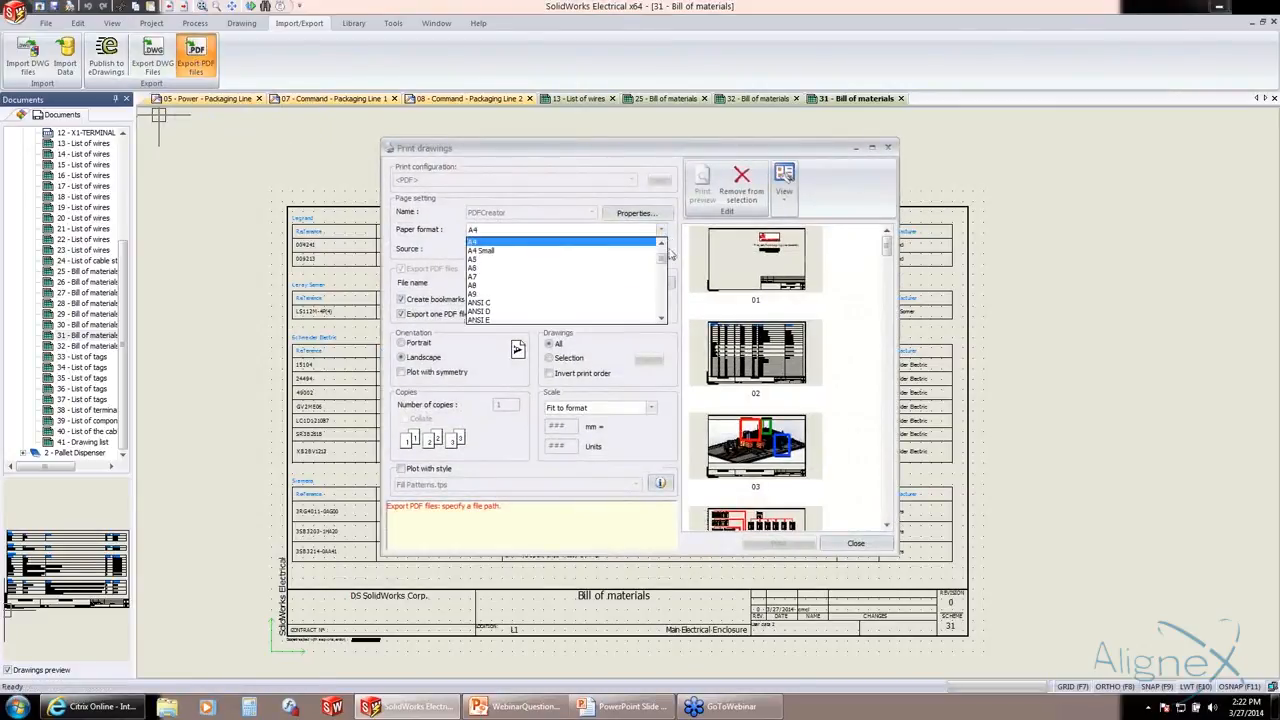
scroll(663, 265, "down", 1)
left_click_drag(663, 265, 668, 310)
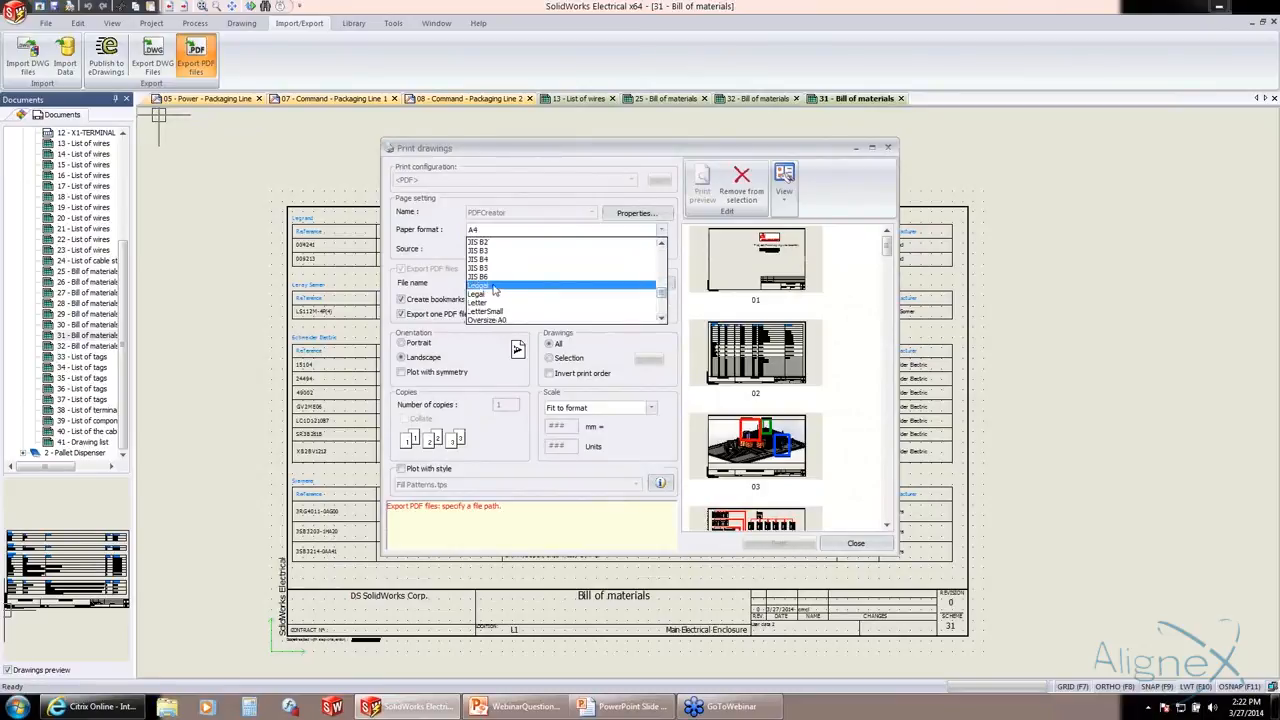
left_click(603, 288)
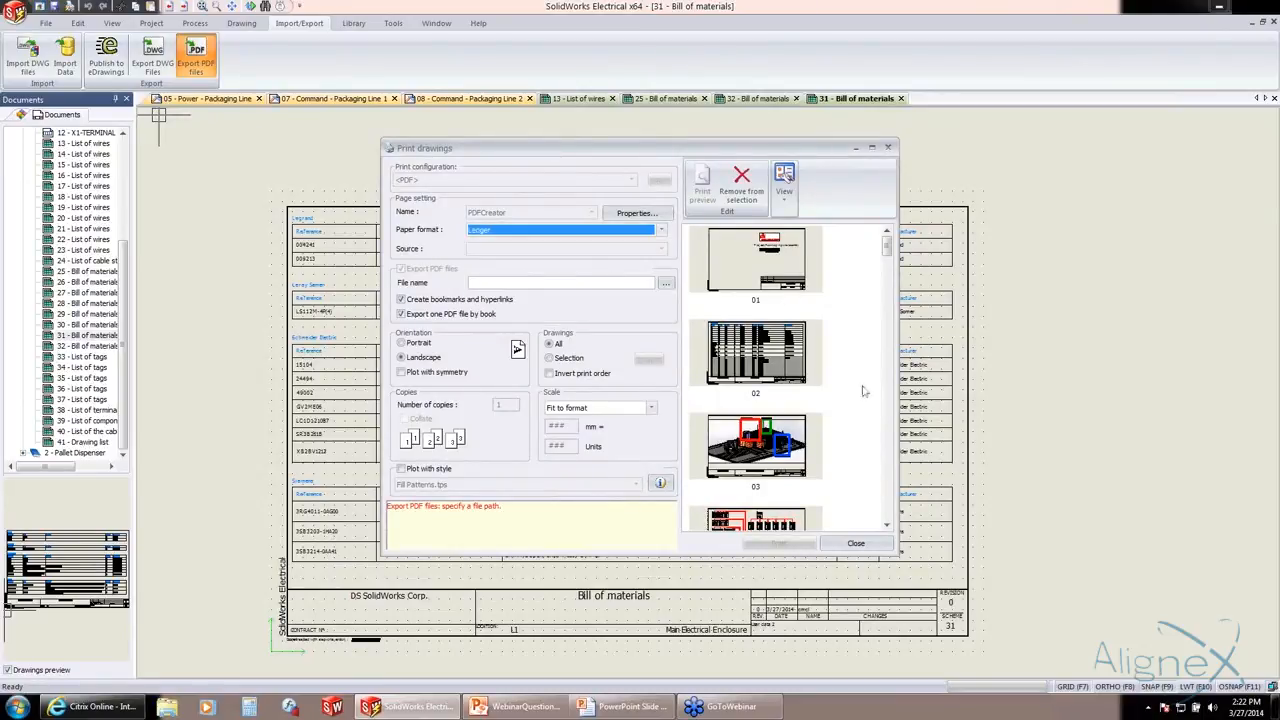
left_click(784, 179)
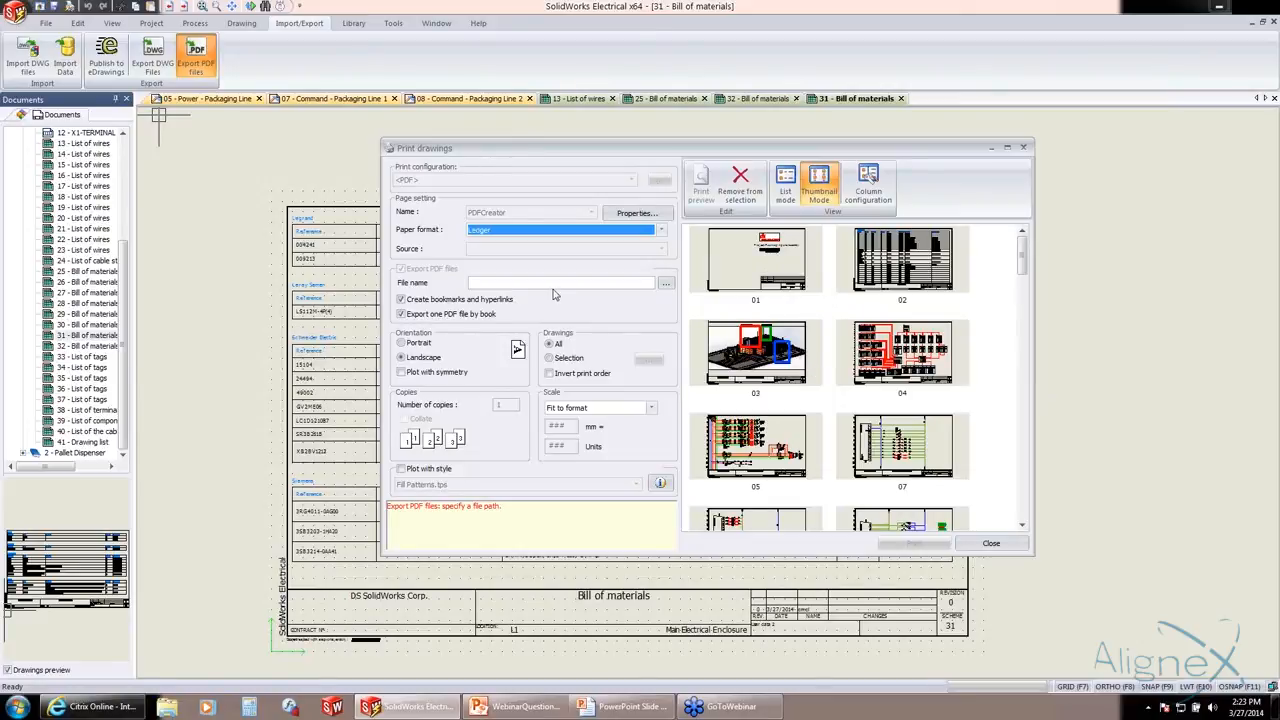
- Export the drawings as PDF under the file name Webinar 0327 in the Electrical Renum TB folder
left_click(667, 286)
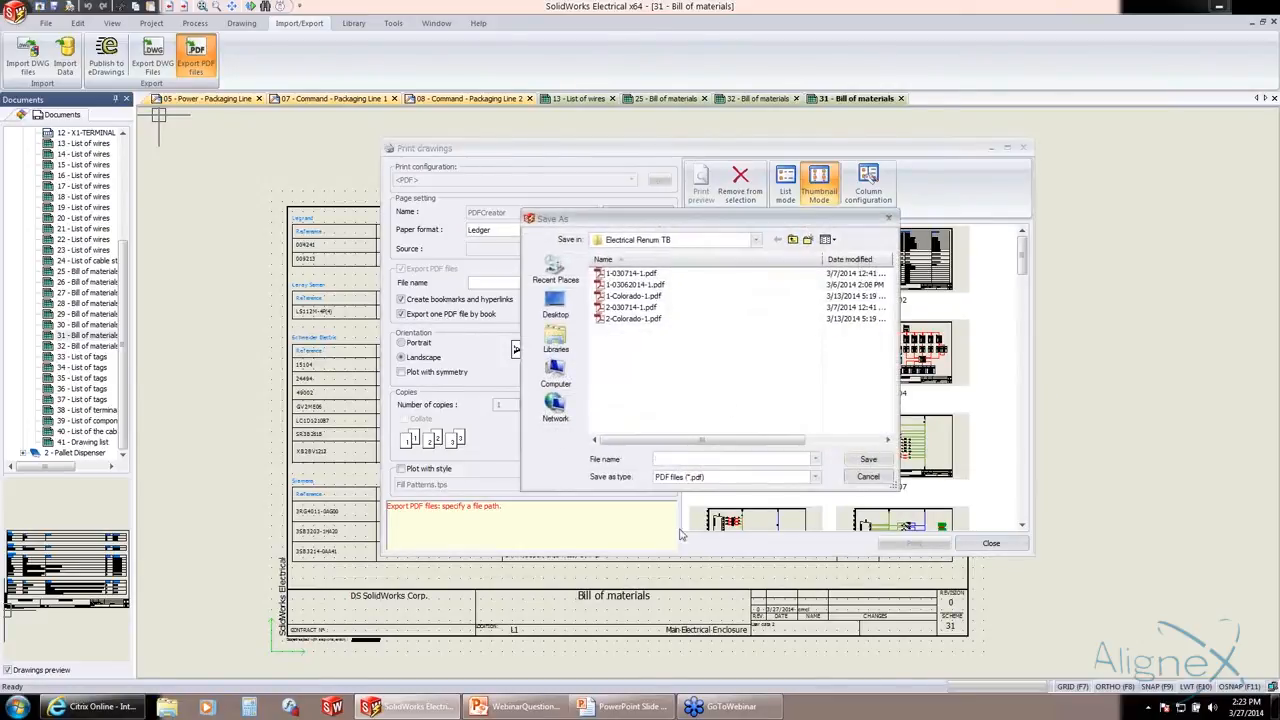
type("Webna")
type("ar 002")
left_click(868, 459)
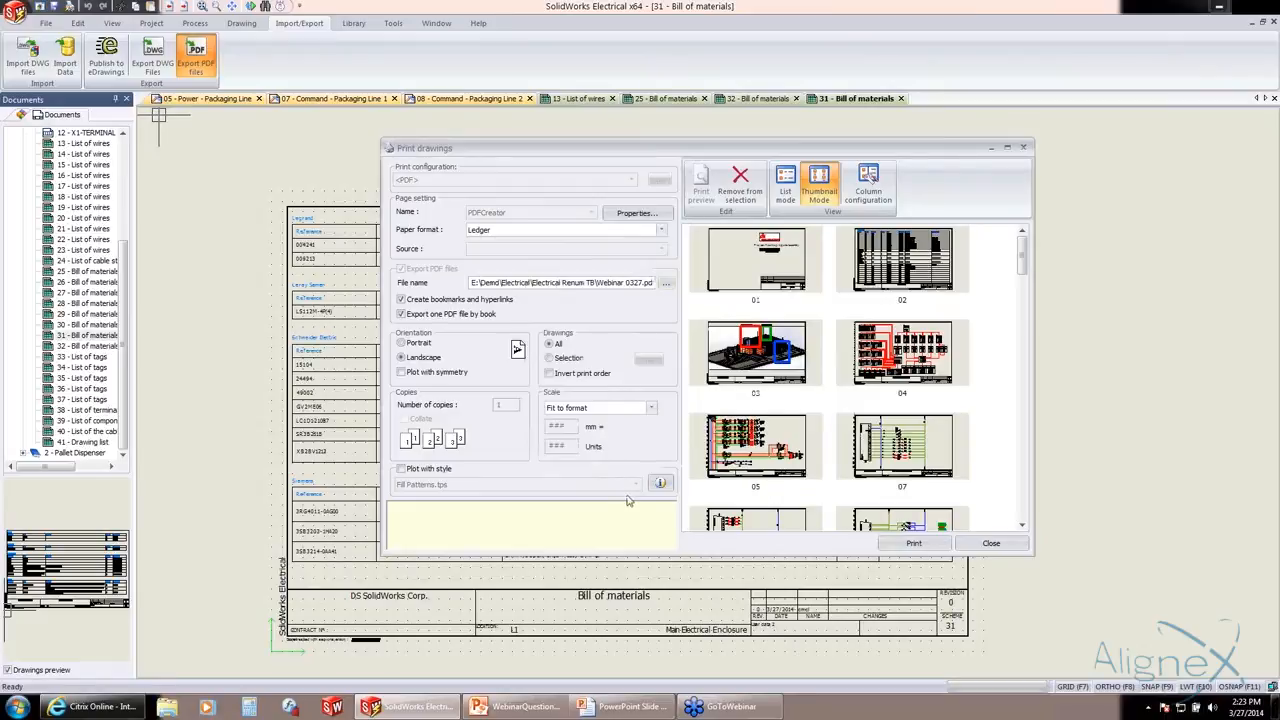
left_click(922, 548)
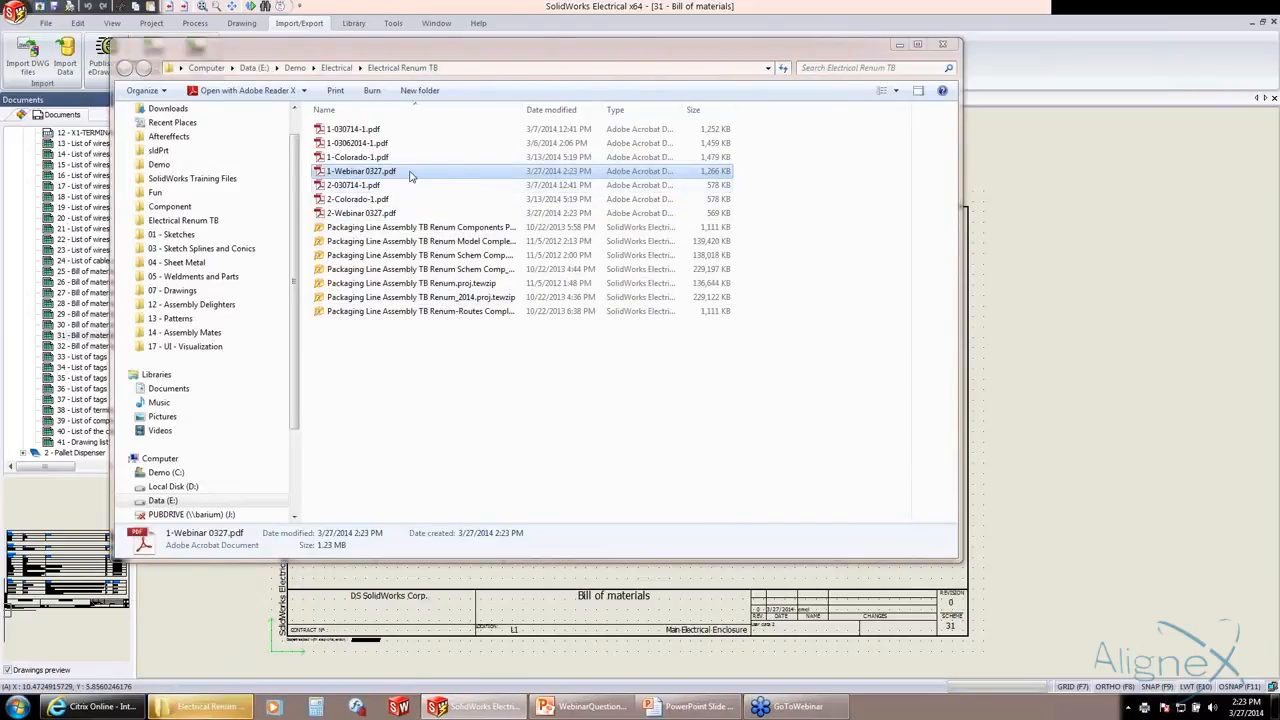
- Open 1-Webinar 0327.pdf in Adobe Reader and review its pages from the cover to Command - Packaging Line 1
double_click(410, 176)
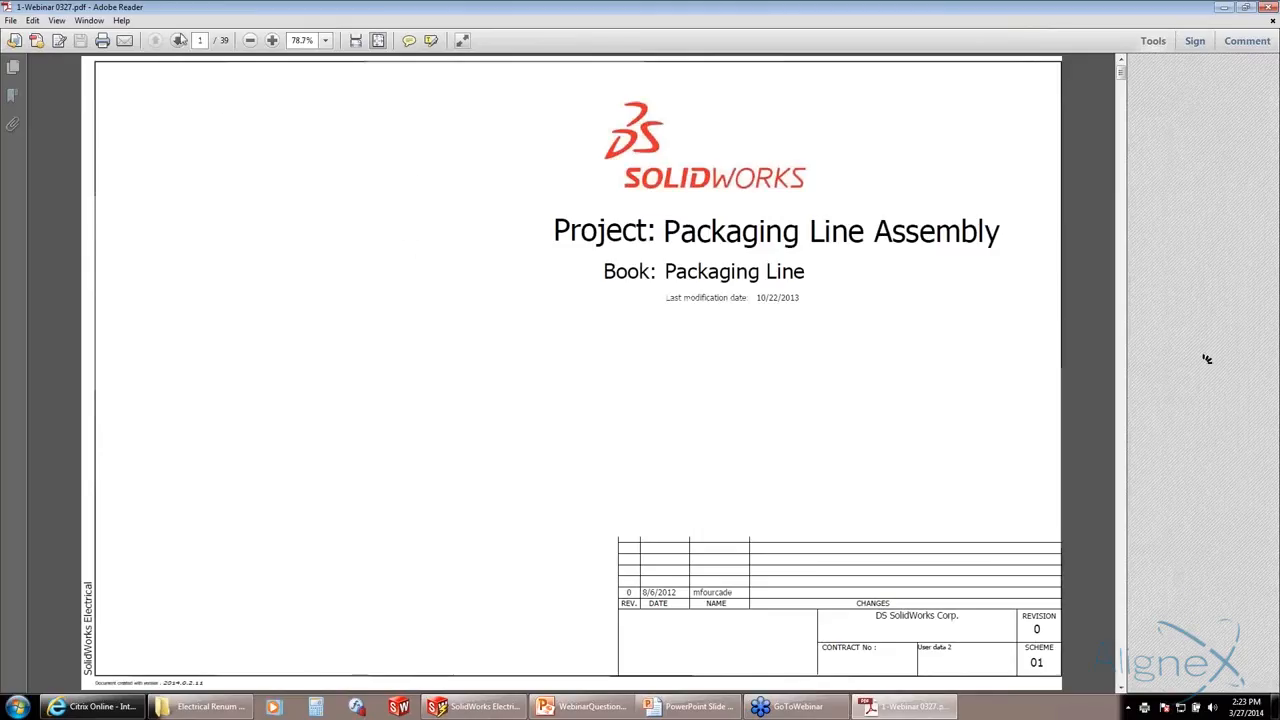
left_click(180, 40)
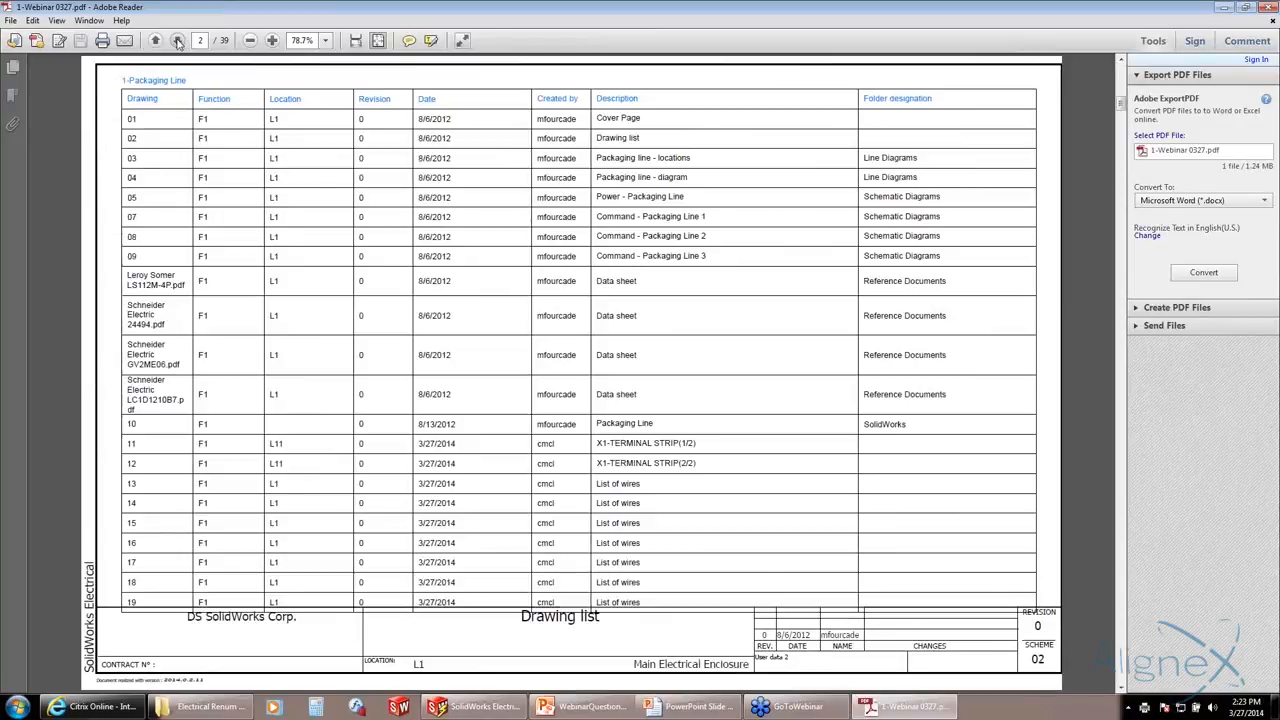
left_click(178, 41)
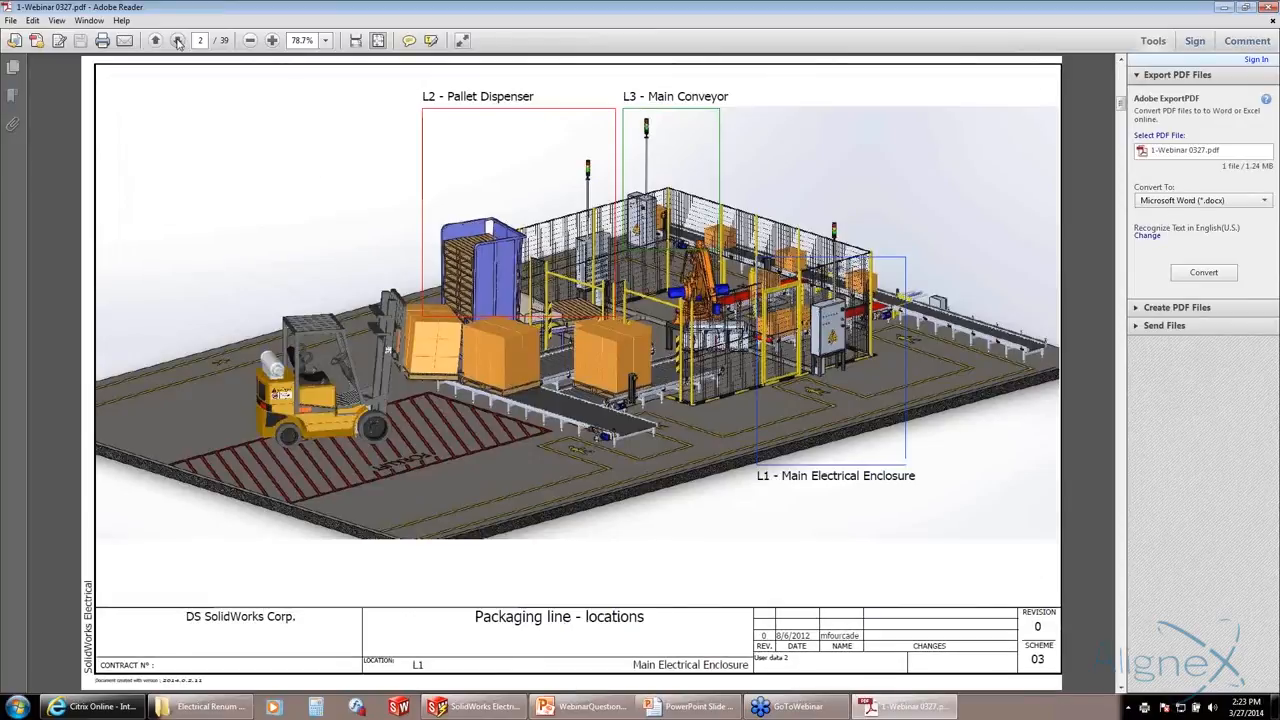
left_click(178, 41)
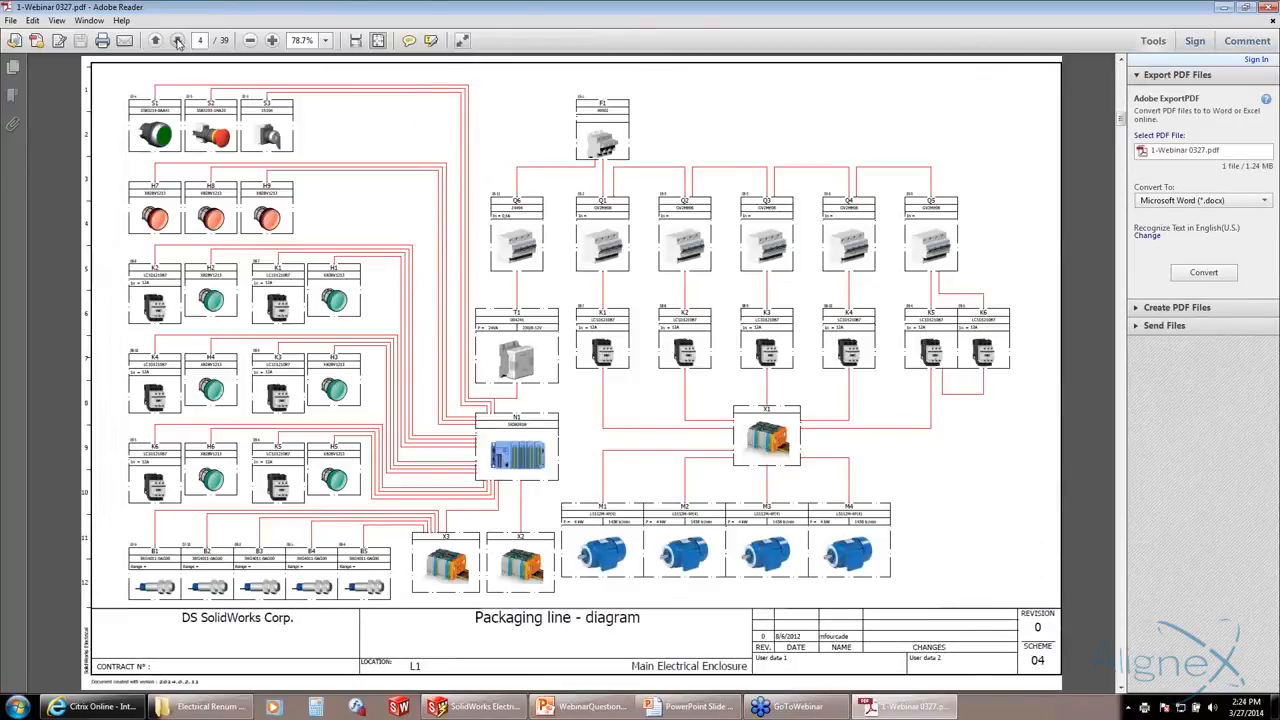
left_click(178, 41)
left_click(178, 41)
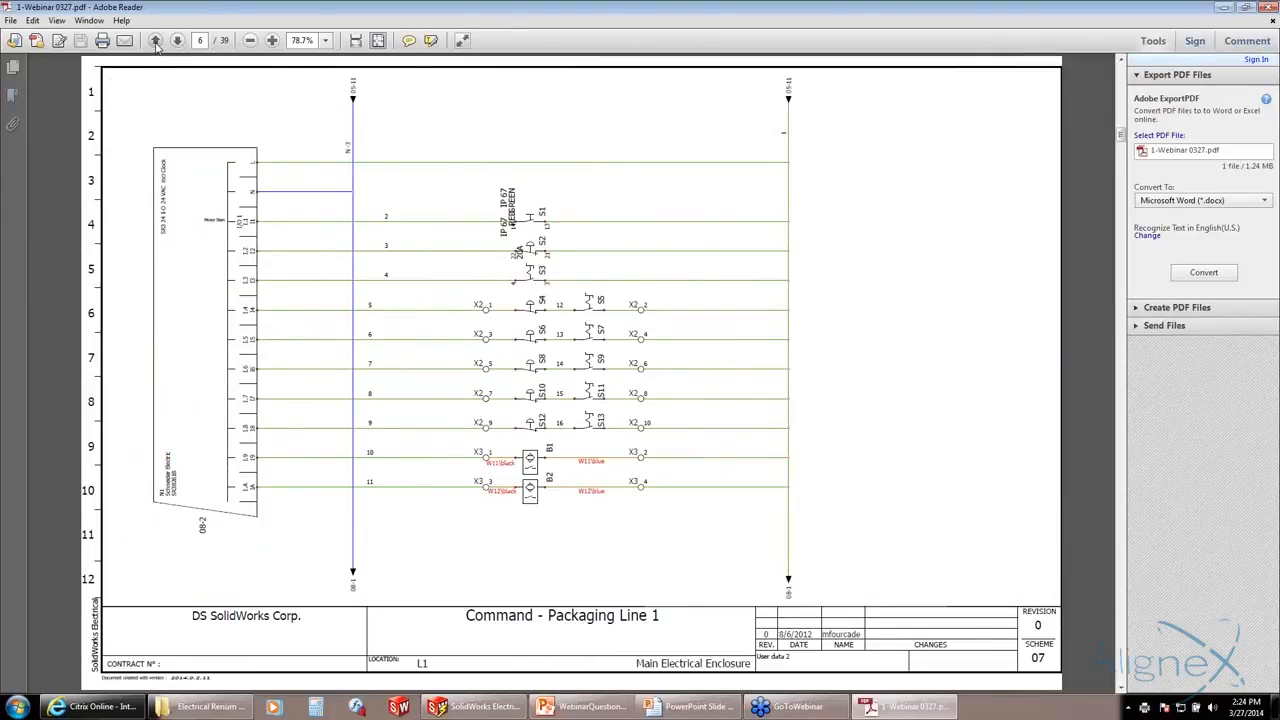
- Return to the Power - Packaging Line page, follow the N -3 wire's destination link, and view the linked page at 100%
left_click(156, 42)
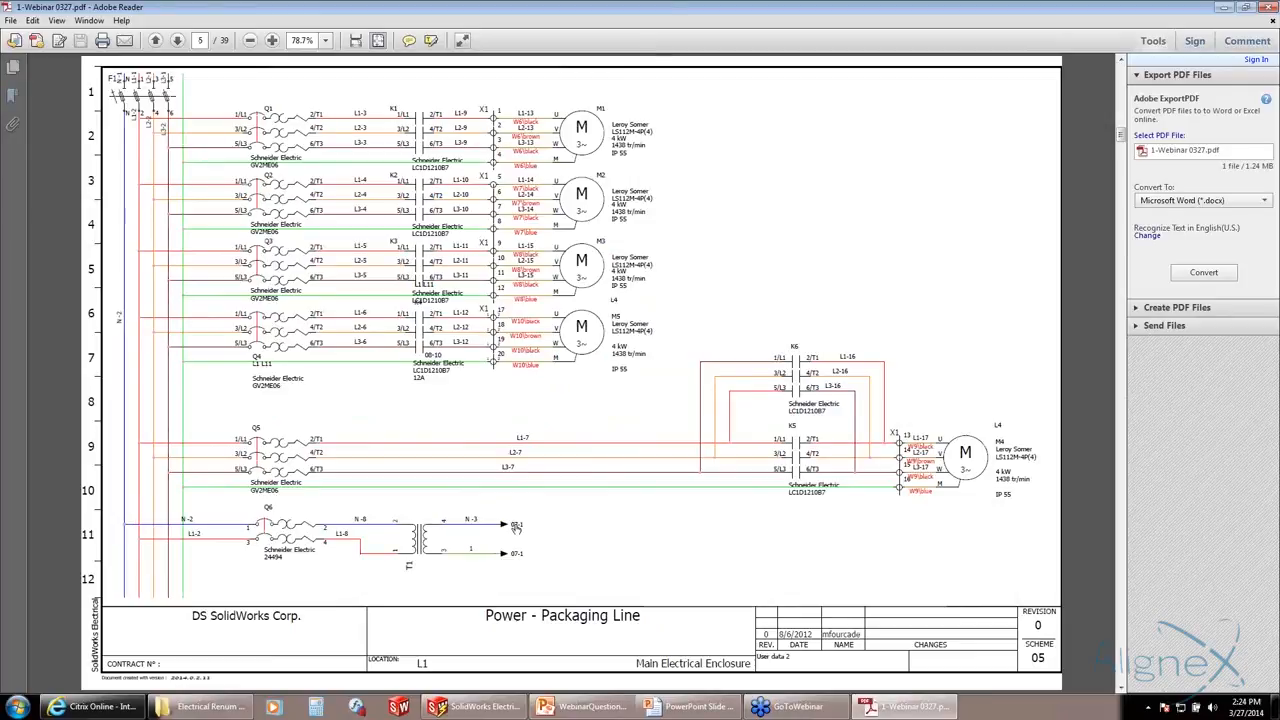
left_click(517, 527)
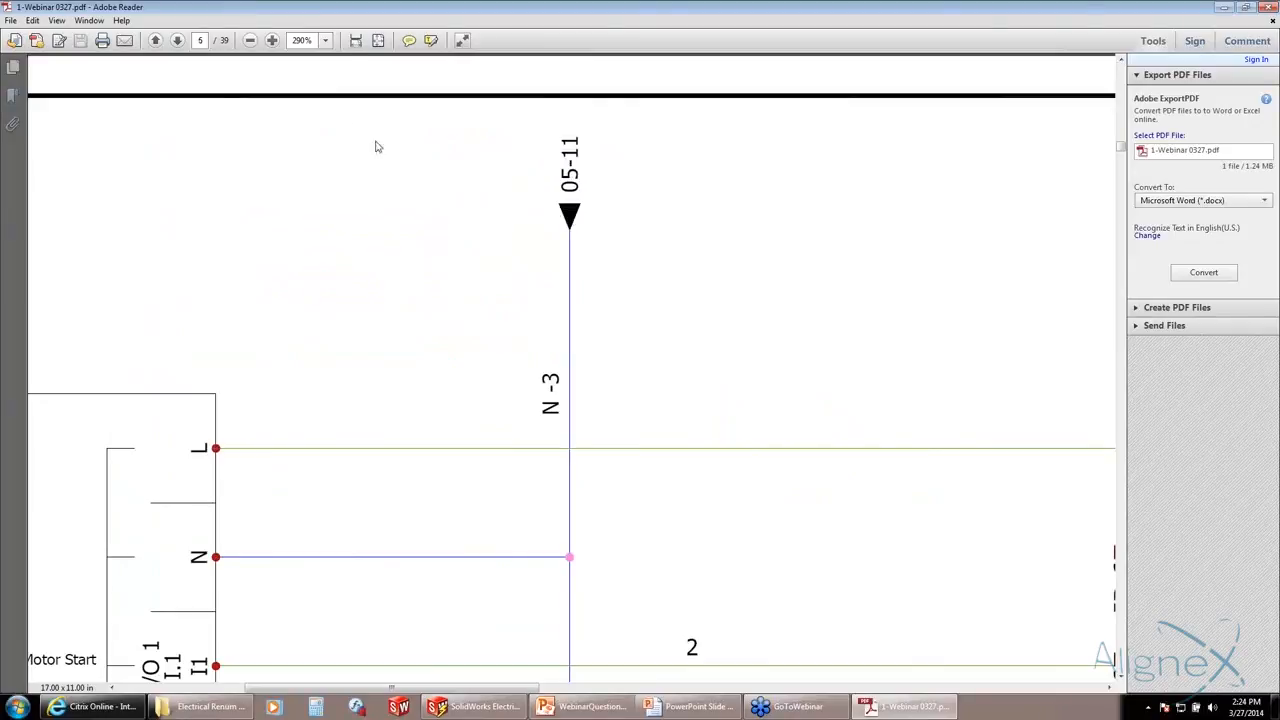
left_click(325, 41)
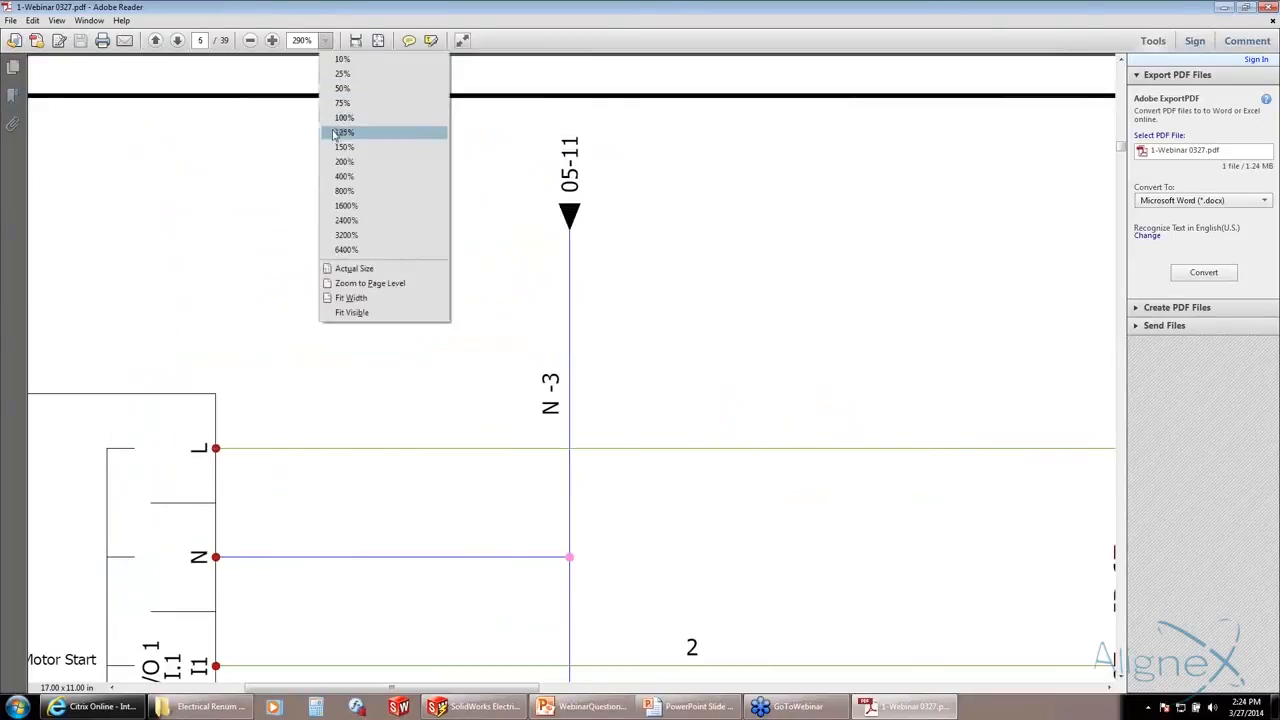
left_click(340, 117)
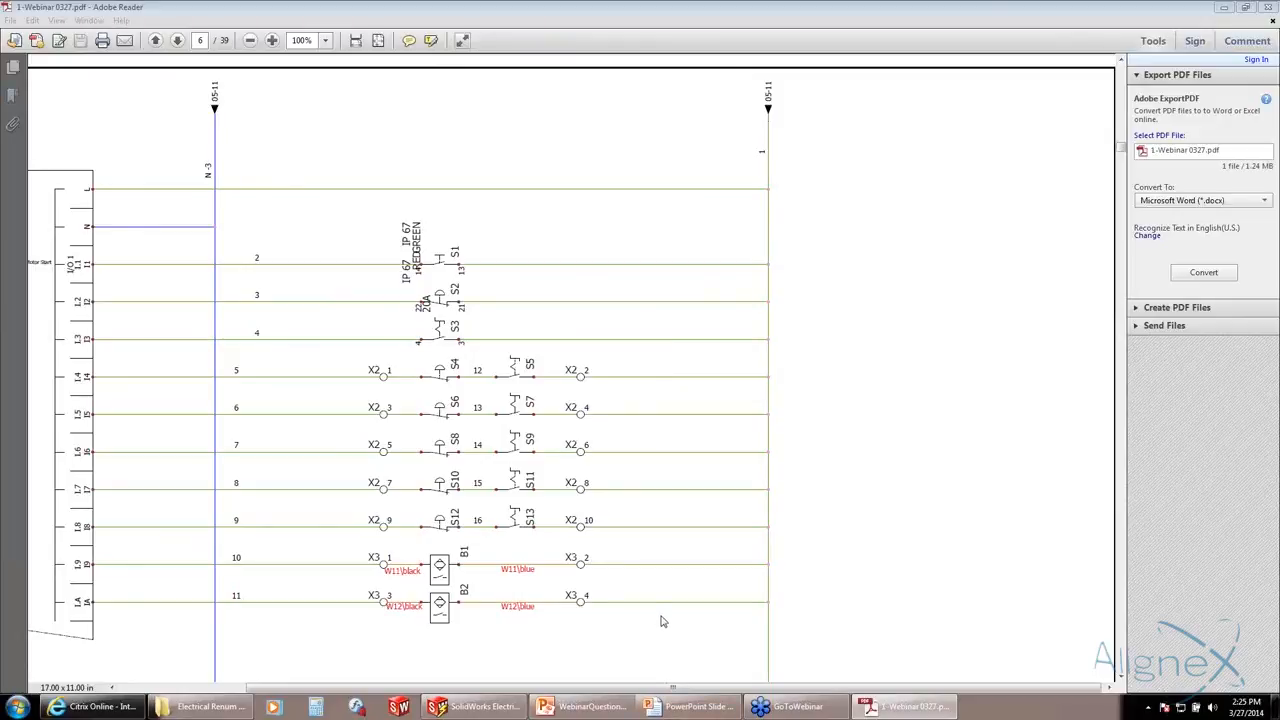
- Switch back to SolidWorks Electrical and open the symbols manager to view the library's symbol classification
left_click(490, 707)
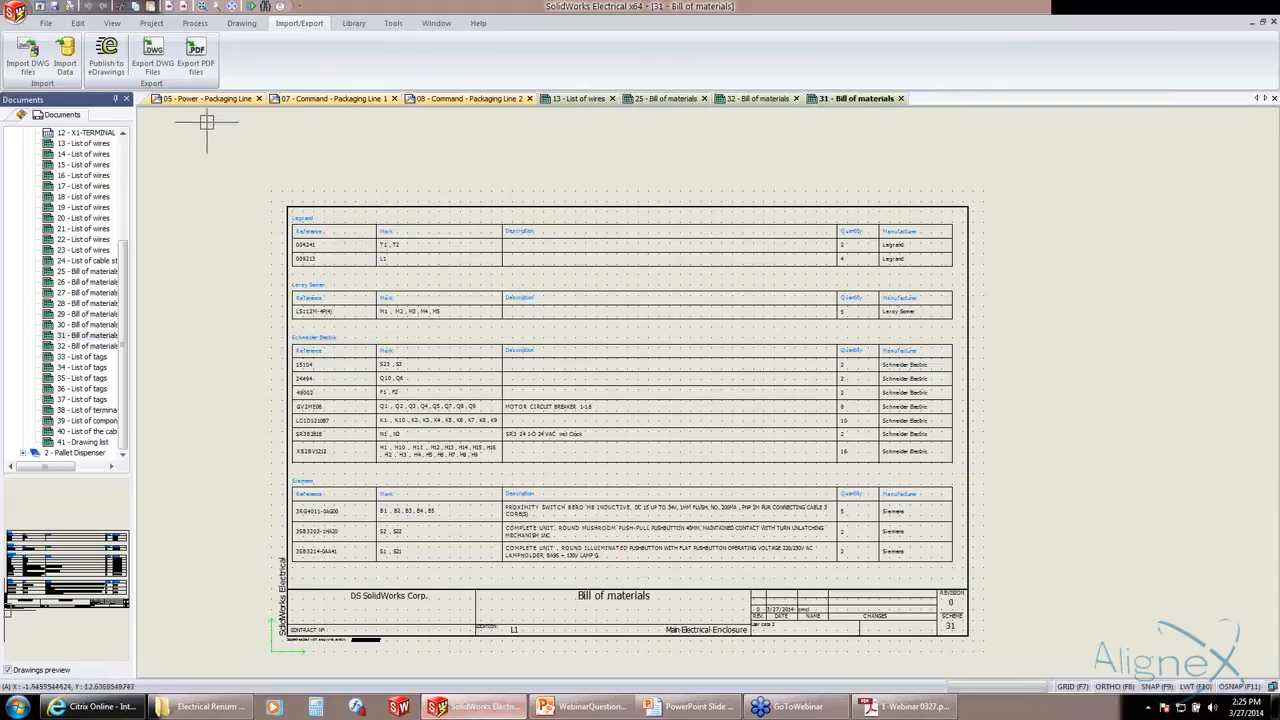
left_click(355, 23)
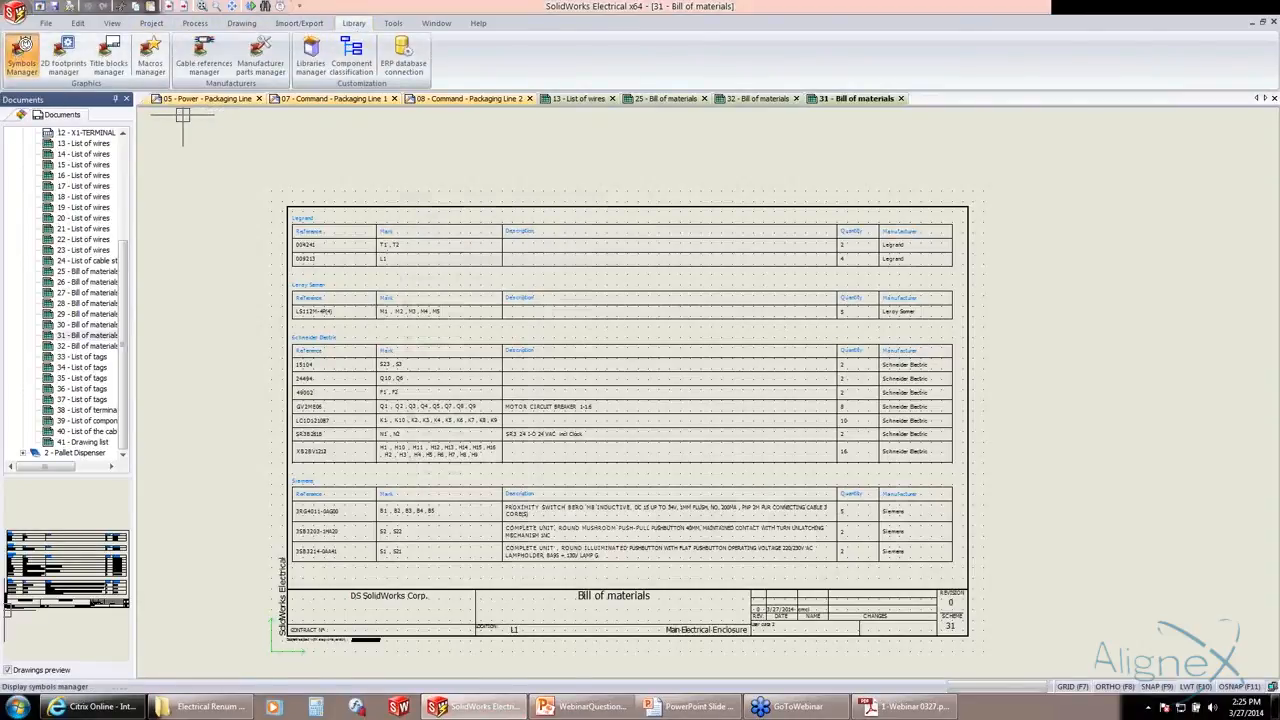
left_click(22, 55)
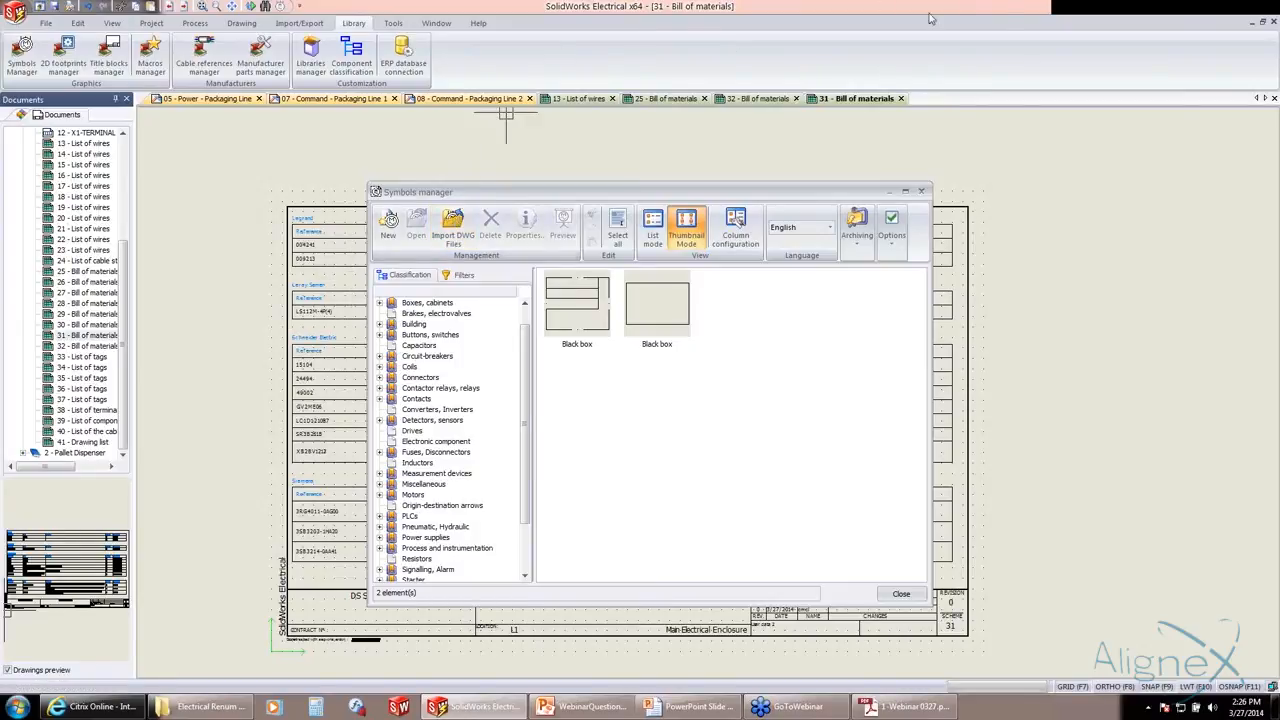
left_click(1110, 10)
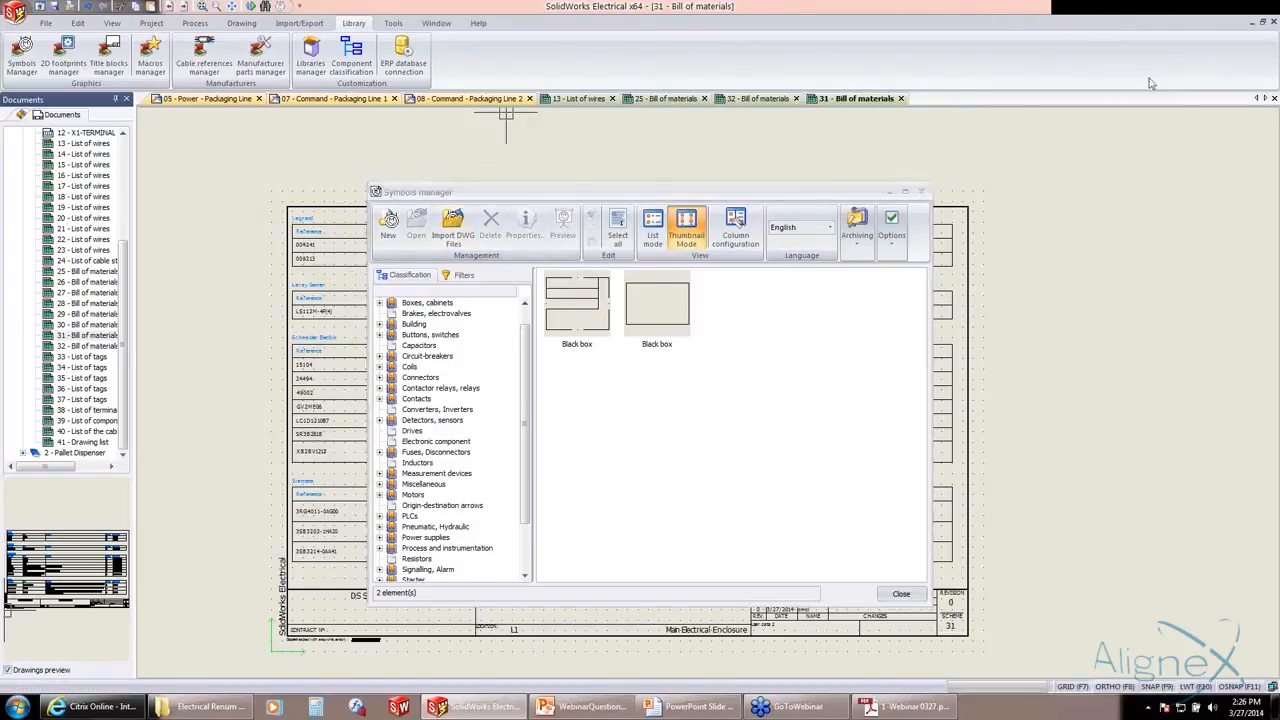